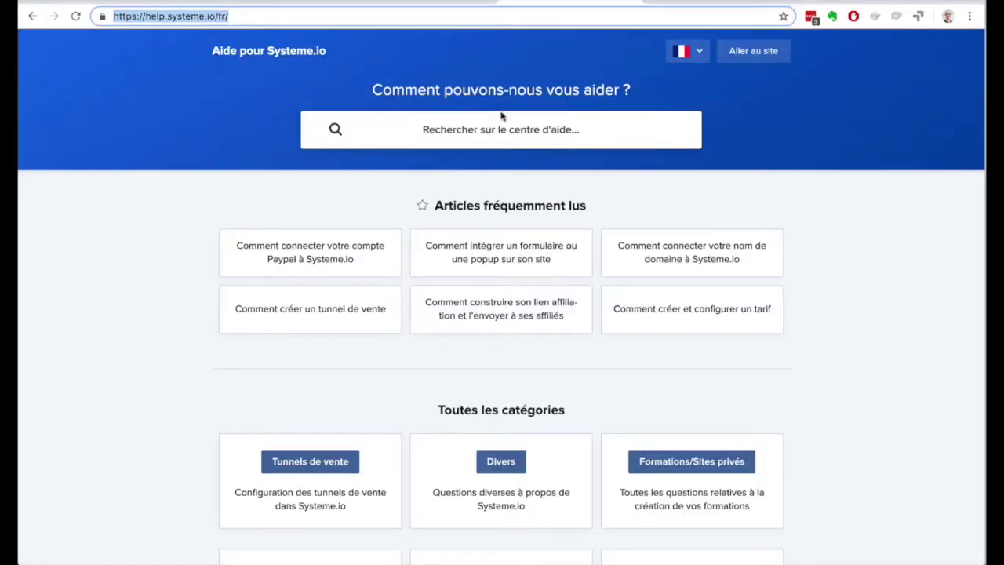
# Search the help centre for "comment créer un form" and skim the article "Comment créer une page de capture ou une popup"
pyautogui.click(485, 128)
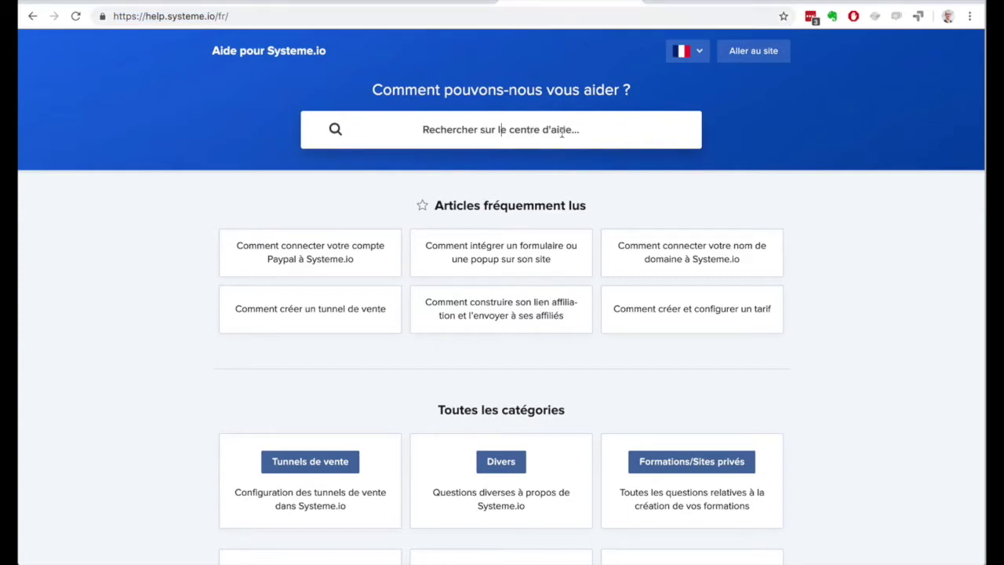
pyautogui.write('comment créer')
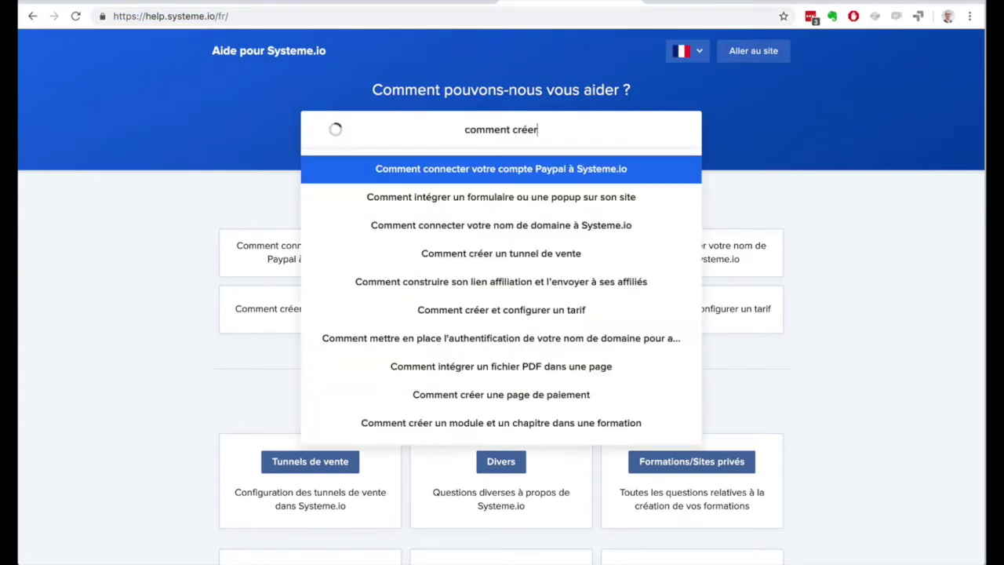
pyautogui.write(' un form')
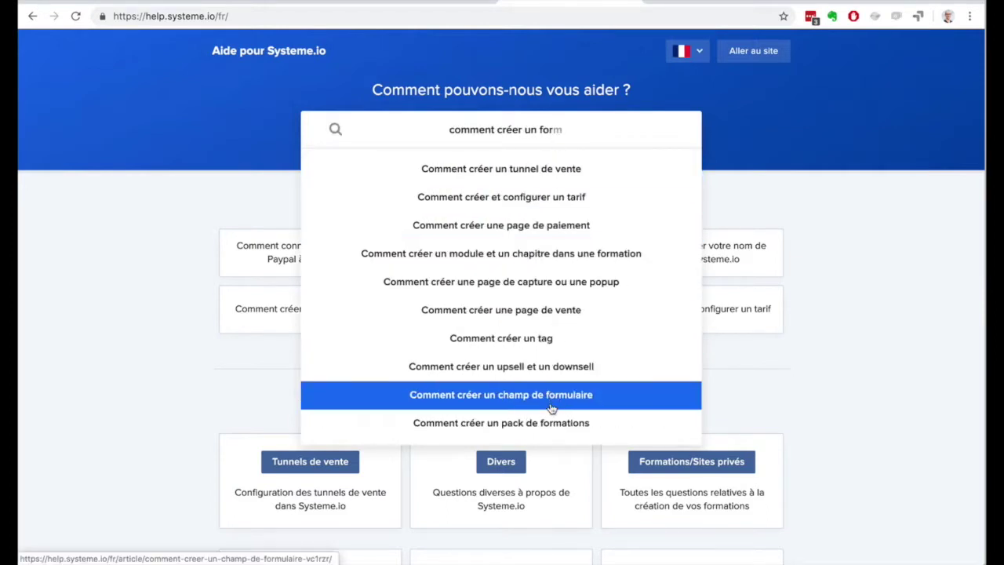
pyautogui.click(547, 291)
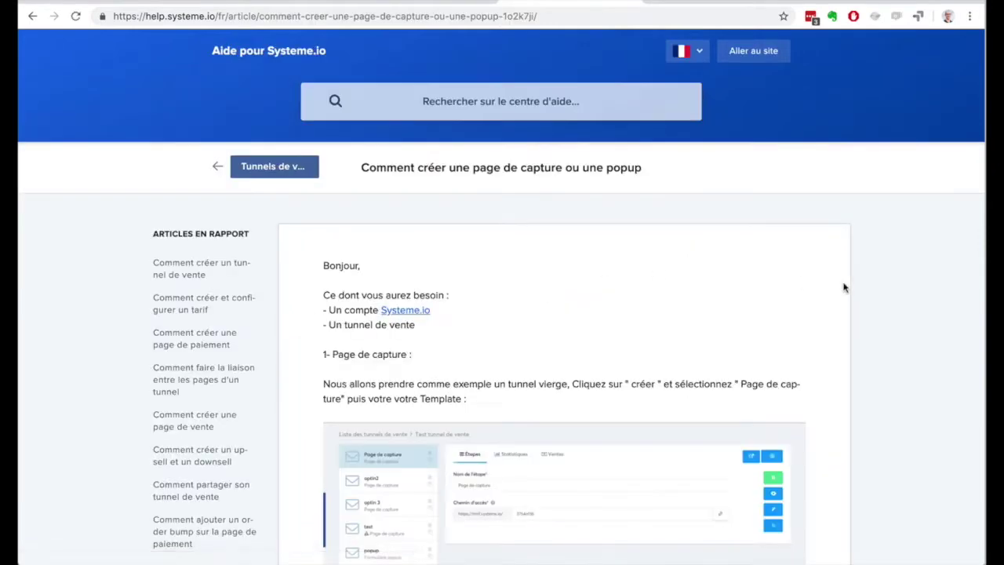
pyautogui.scroll(-3, 844, 287)
pyautogui.scroll(3, 844, 286)
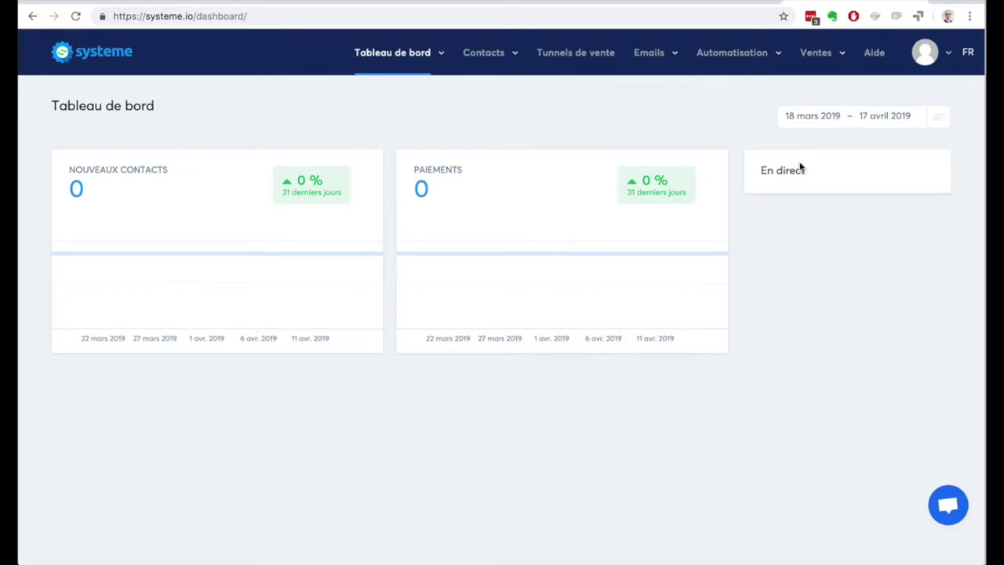
# Open the affiliate dashboard and review the commission summary, the lifetime commission offer and the list of affiliate links
pyautogui.moveTo(439, 62)
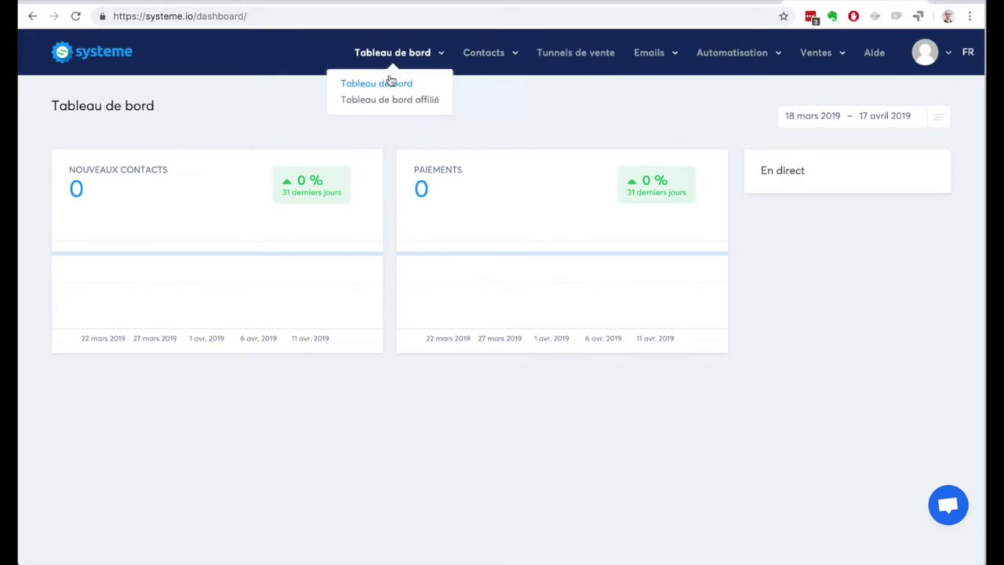
pyautogui.click(381, 102)
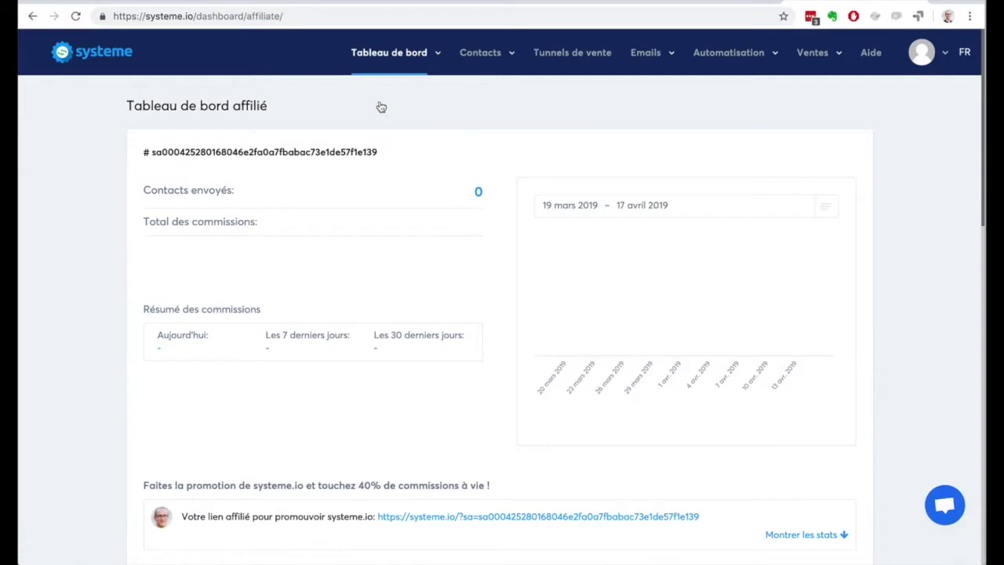
pyautogui.scroll(-3, 90, 259)
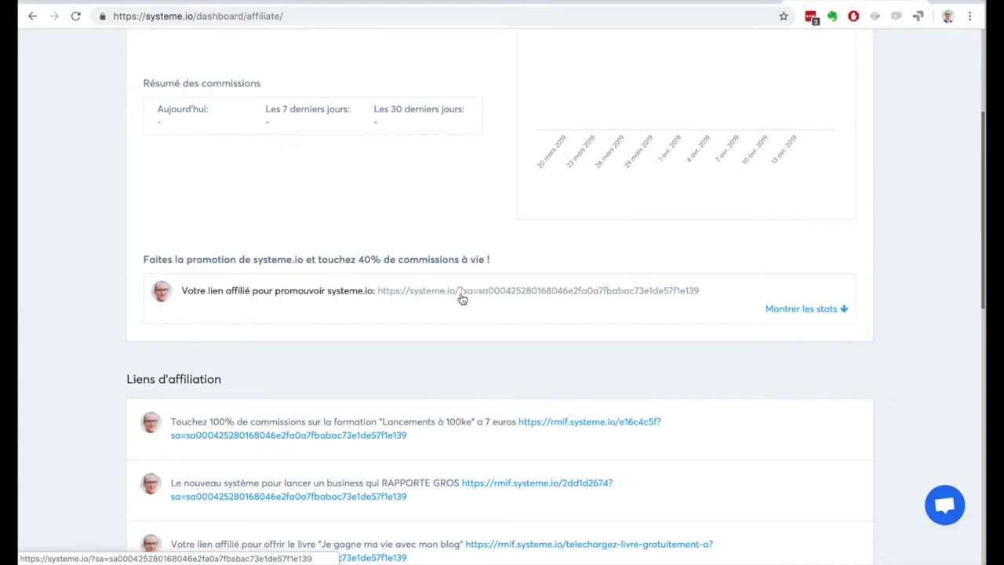
pyautogui.moveTo(357, 260); pyautogui.dragTo(494, 261)
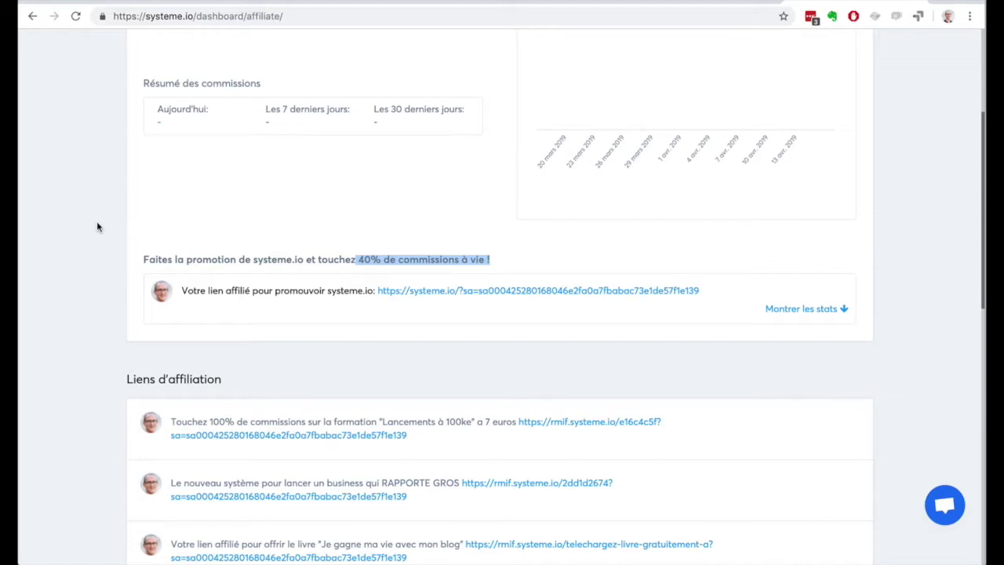
pyautogui.scroll(3, 97, 227)
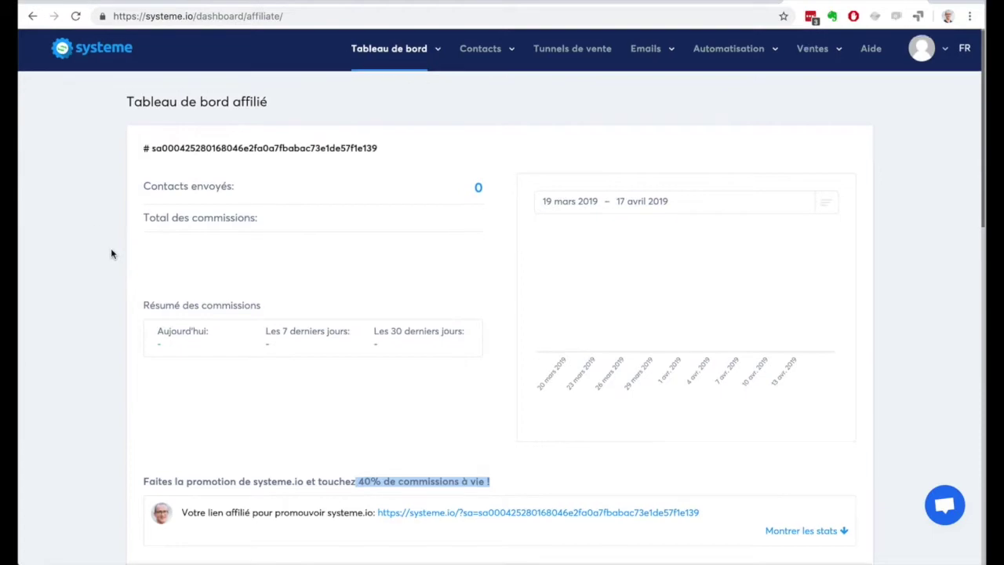
pyautogui.scroll(-5, 111, 249)
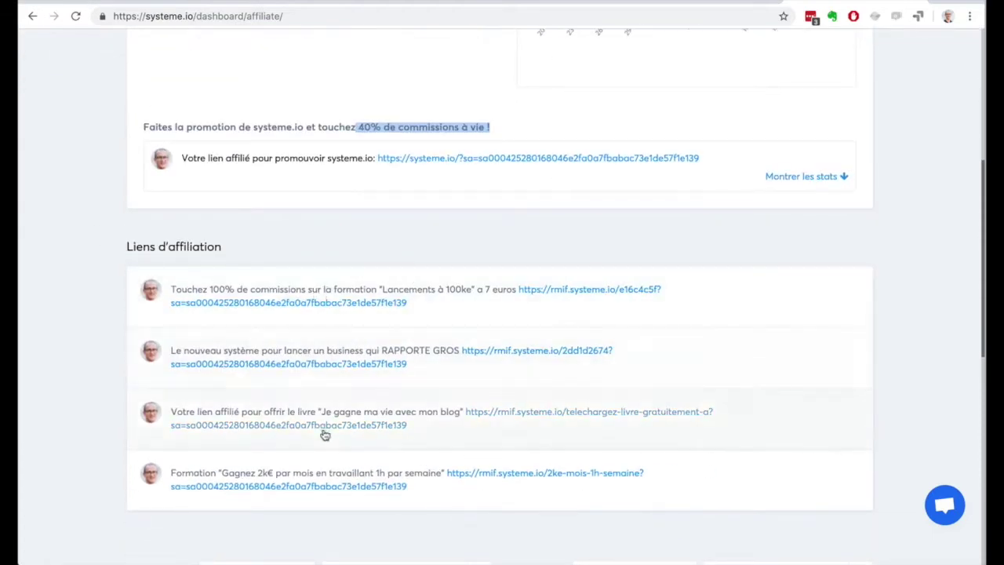
pyautogui.scroll(5, 96, 237)
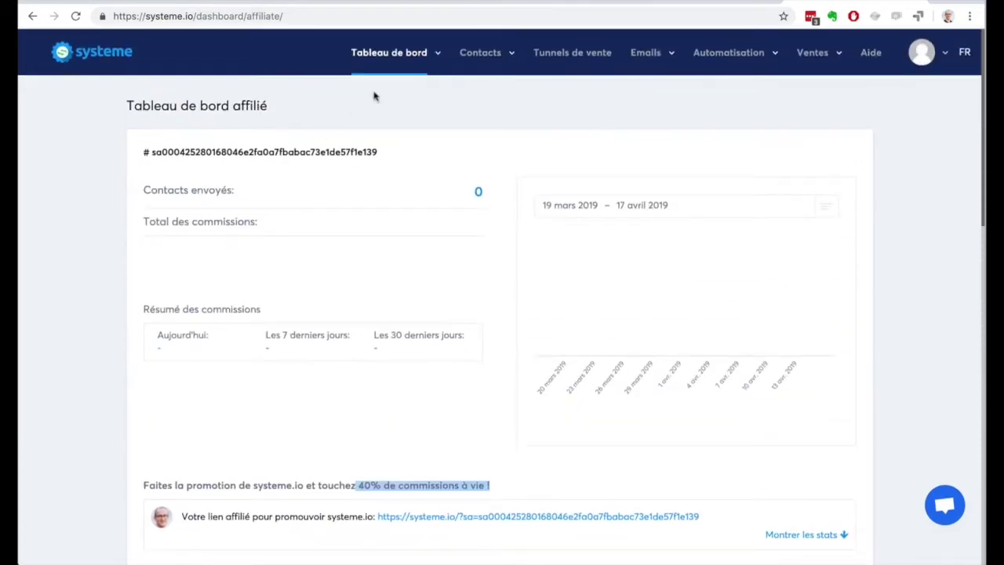
# Return to the main dashboard, and examine the available filters in the contacts list
pyautogui.moveTo(409, 71)
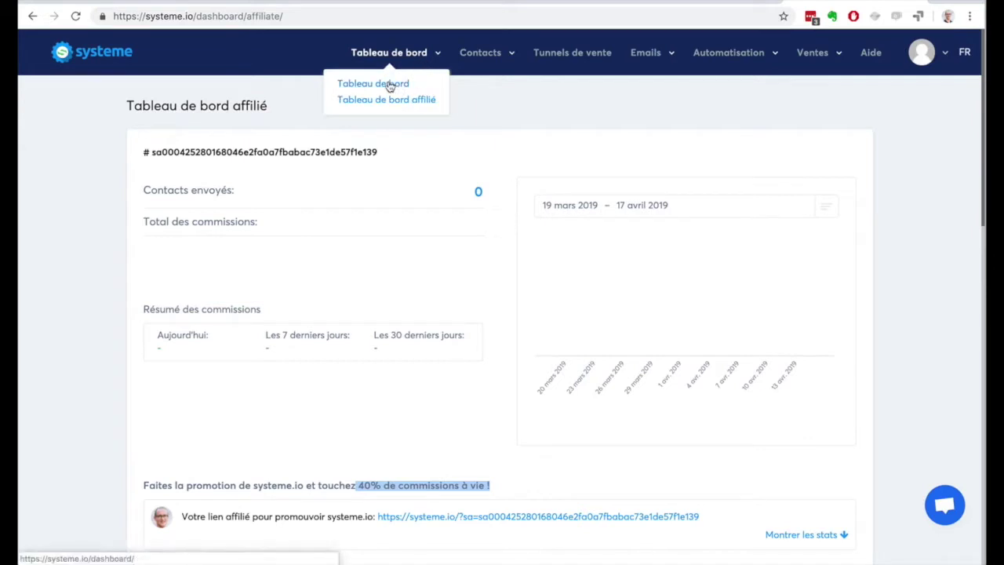
pyautogui.click(388, 85)
pyautogui.moveTo(477, 63)
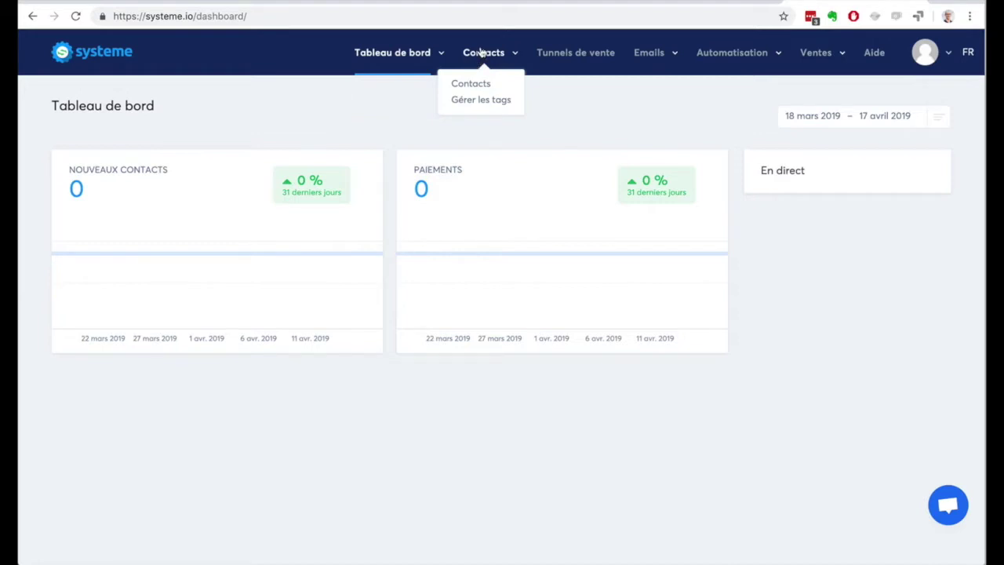
pyautogui.click(476, 85)
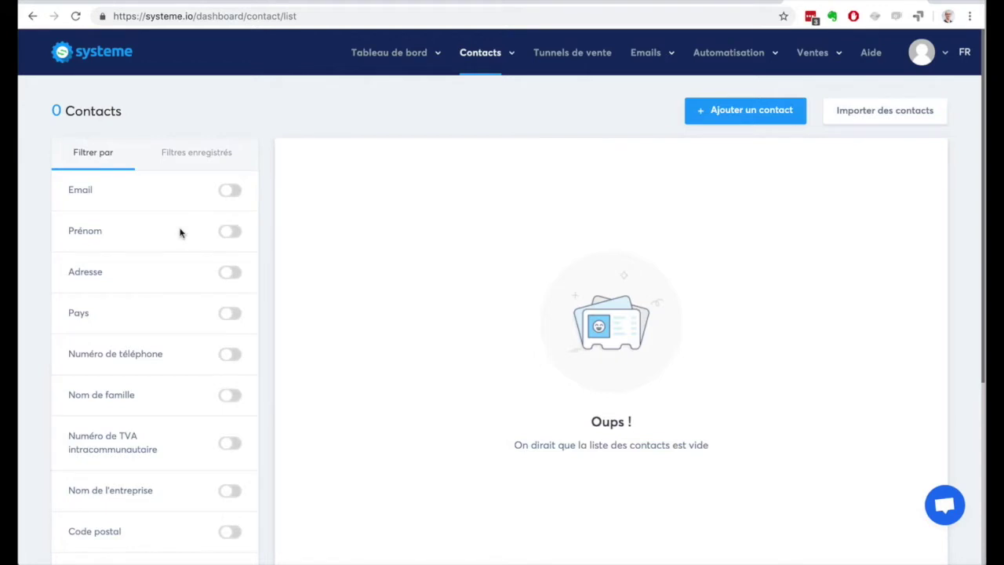
pyautogui.scroll(-4, 179, 230)
pyautogui.scroll(4, 179, 232)
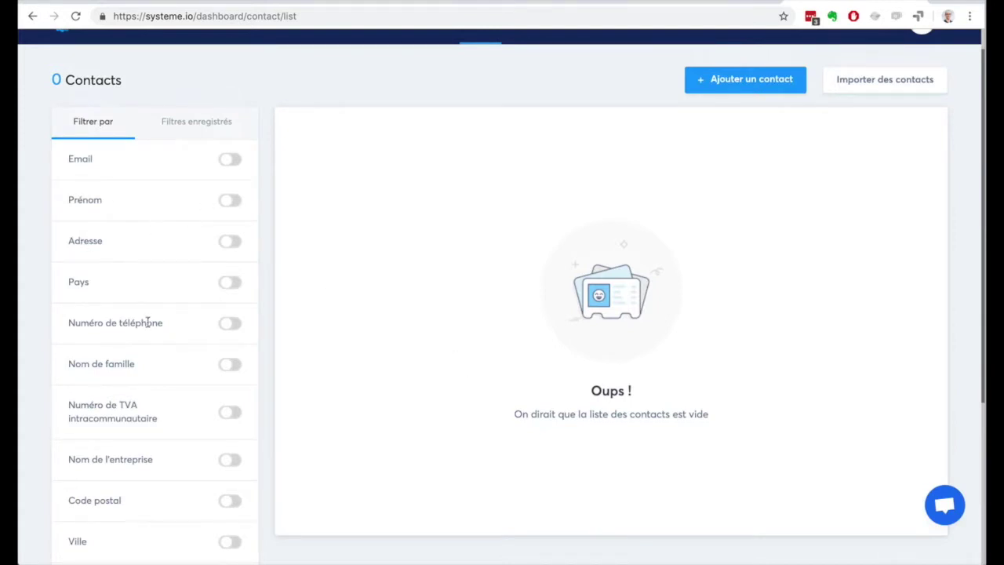
pyautogui.scroll(-3, 149, 321)
pyautogui.scroll(-1, 148, 323)
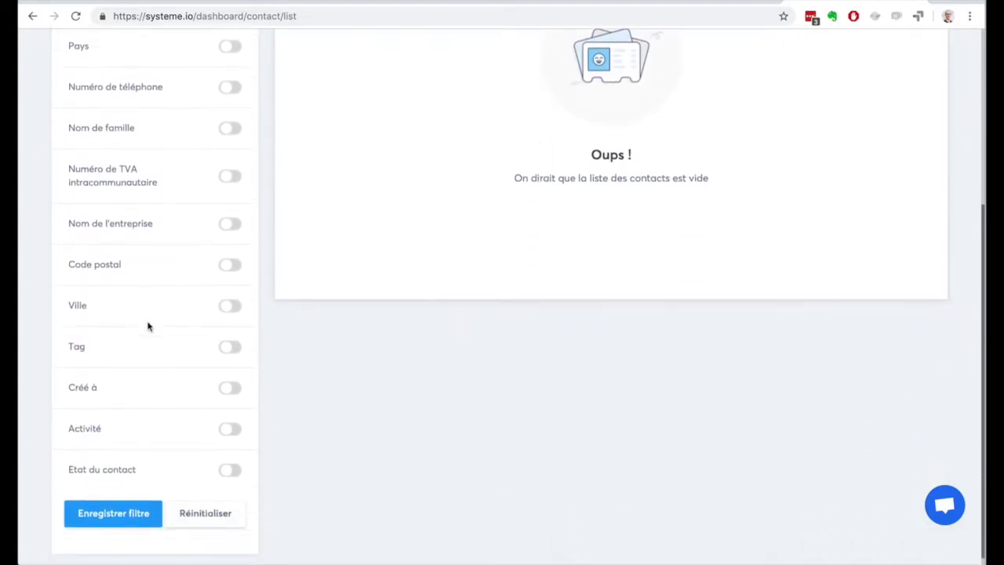
pyautogui.scroll(4, 141, 349)
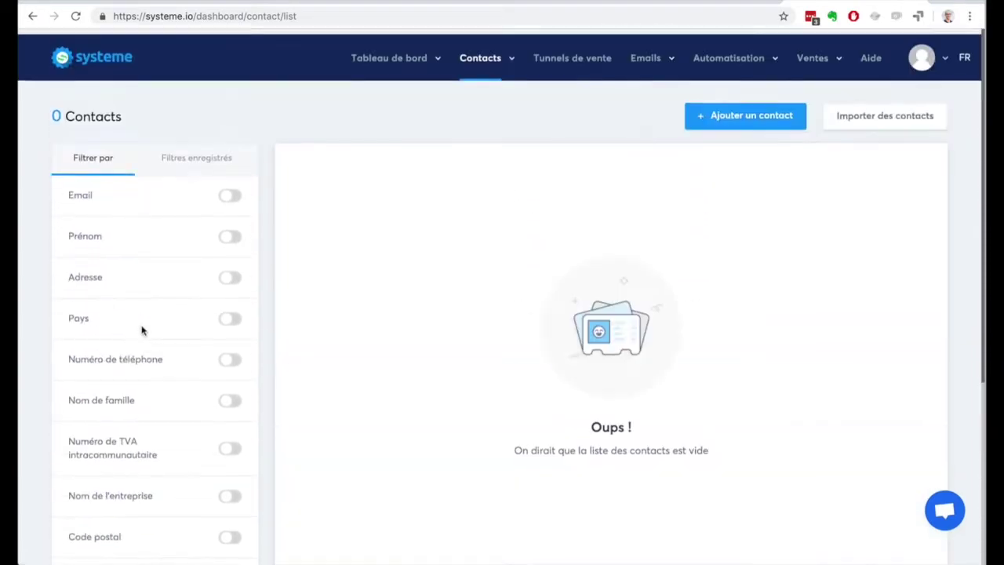
# View the contact tag management page and the list of sales funnels
pyautogui.moveTo(474, 59)
pyautogui.click(481, 100)
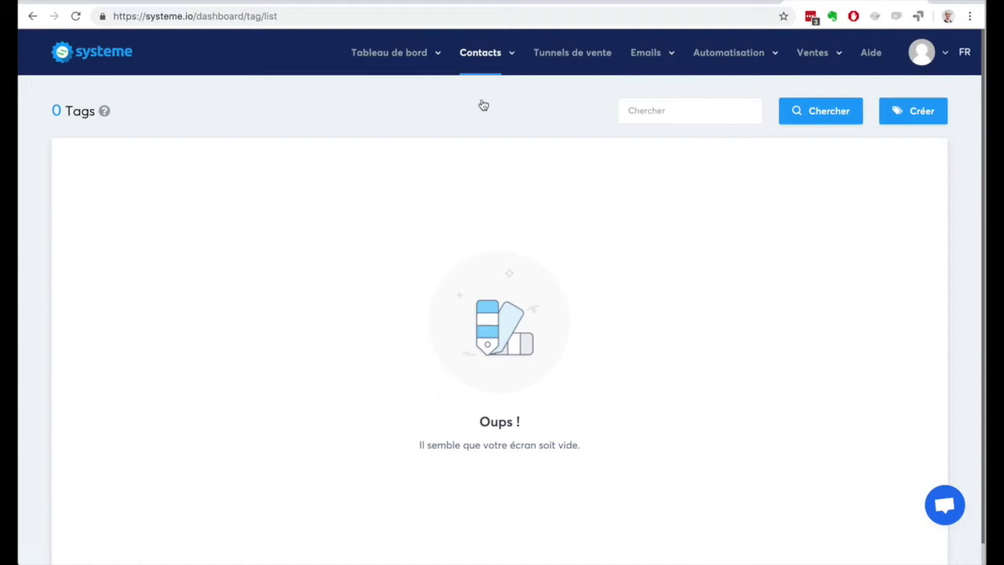
pyautogui.click(594, 57)
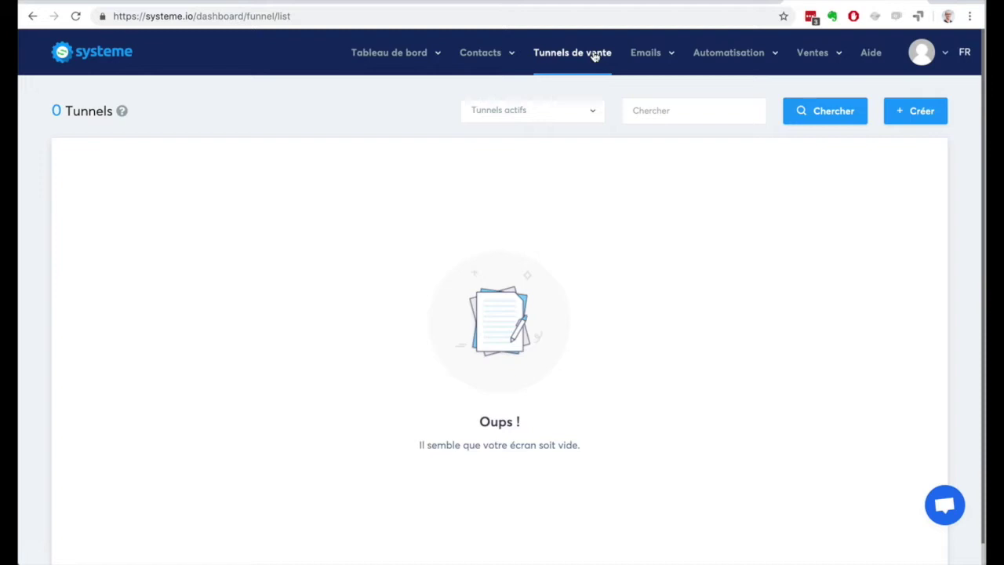
# Open the email statistics and look through all of their charts
pyautogui.moveTo(634, 61)
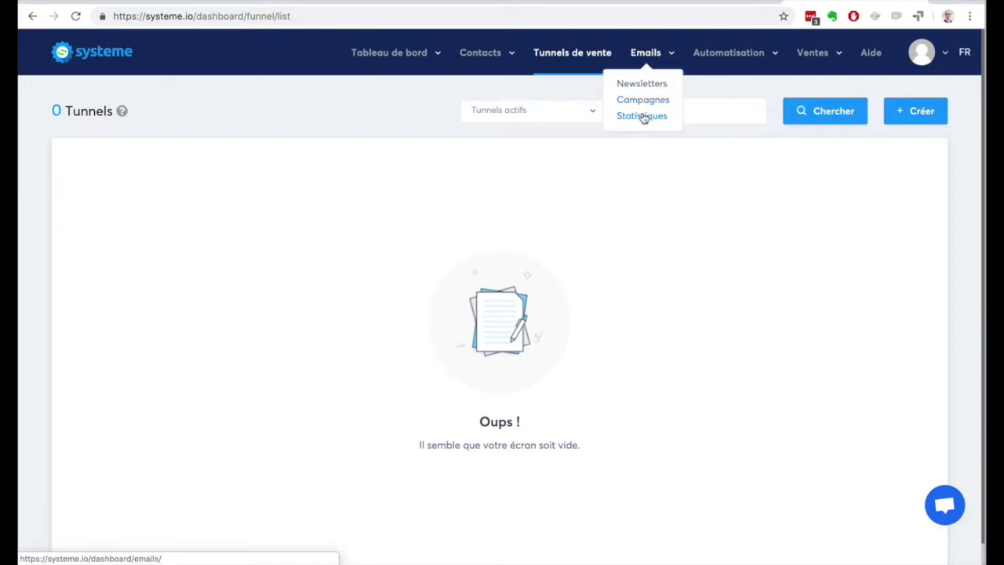
pyautogui.click(643, 115)
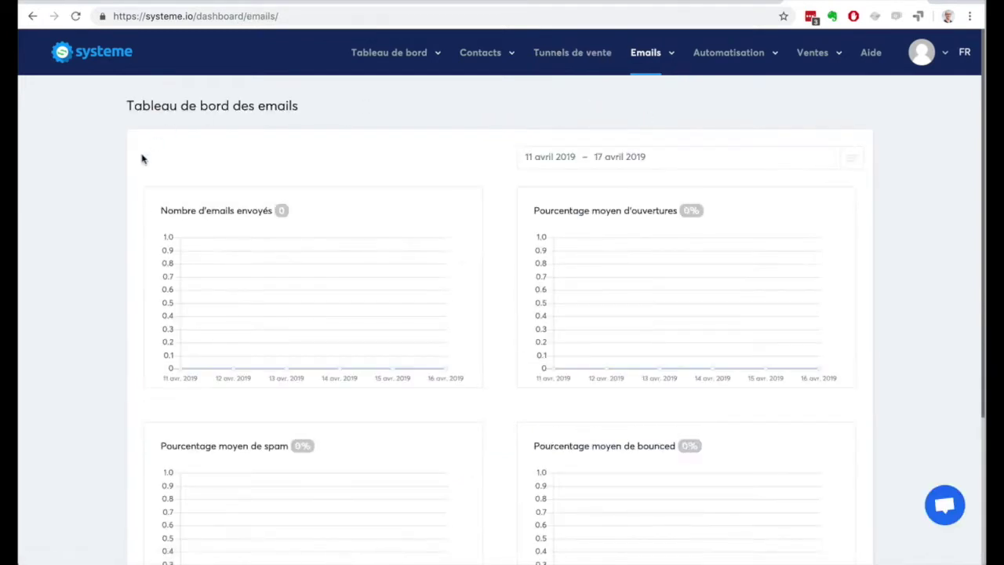
pyautogui.scroll(-5, 130, 197)
pyautogui.scroll(5, 130, 197)
# View the automation rules list and the workflow editor page
pyautogui.moveTo(733, 57)
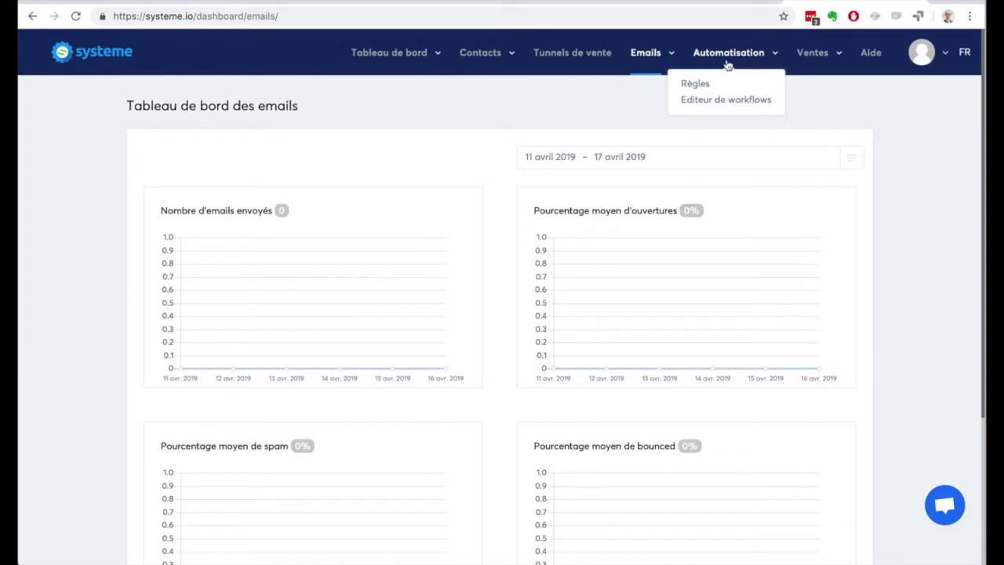
pyautogui.click(694, 84)
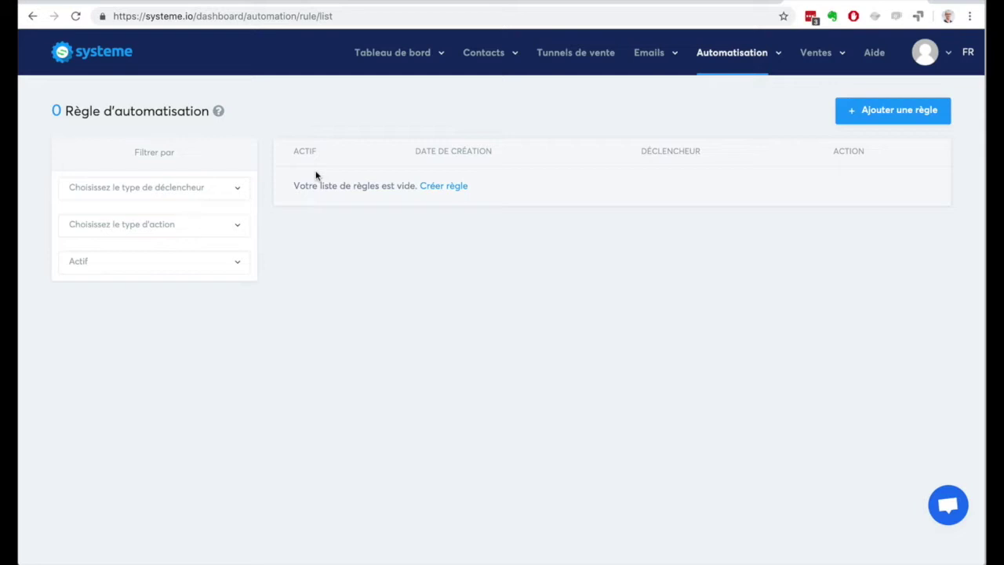
pyautogui.moveTo(745, 54)
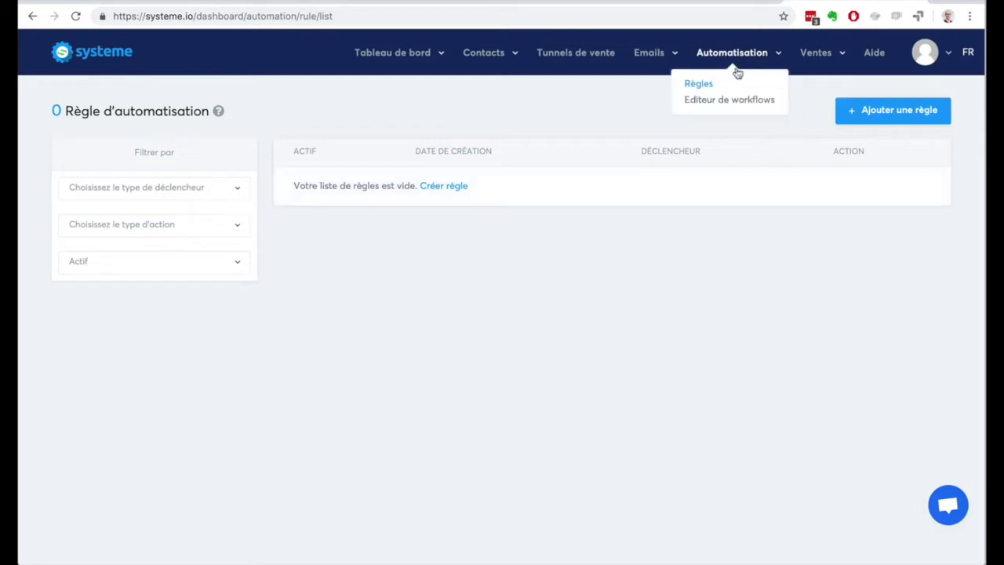
pyautogui.click(729, 100)
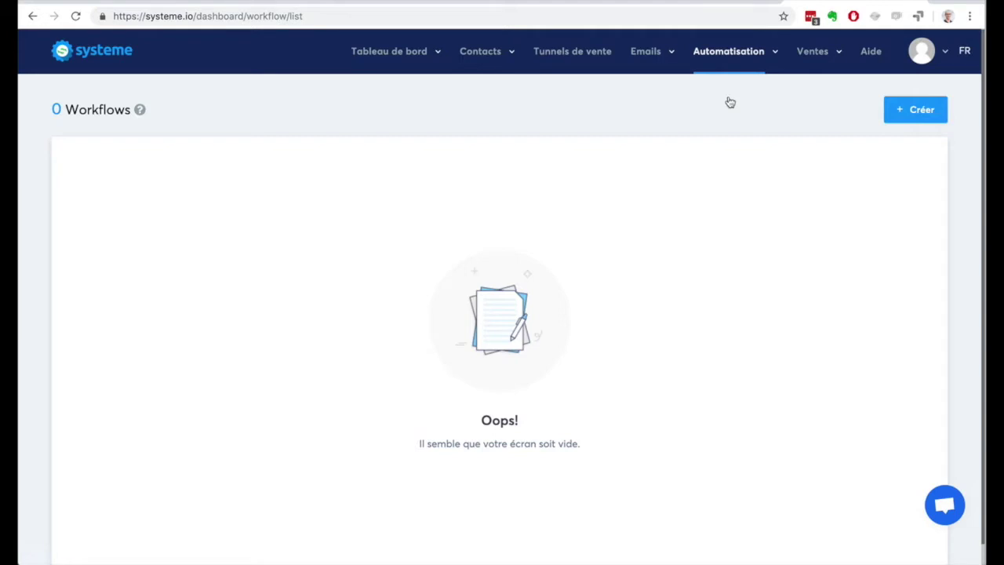
# View the sales products list and the discount coupons page
pyautogui.moveTo(825, 51)
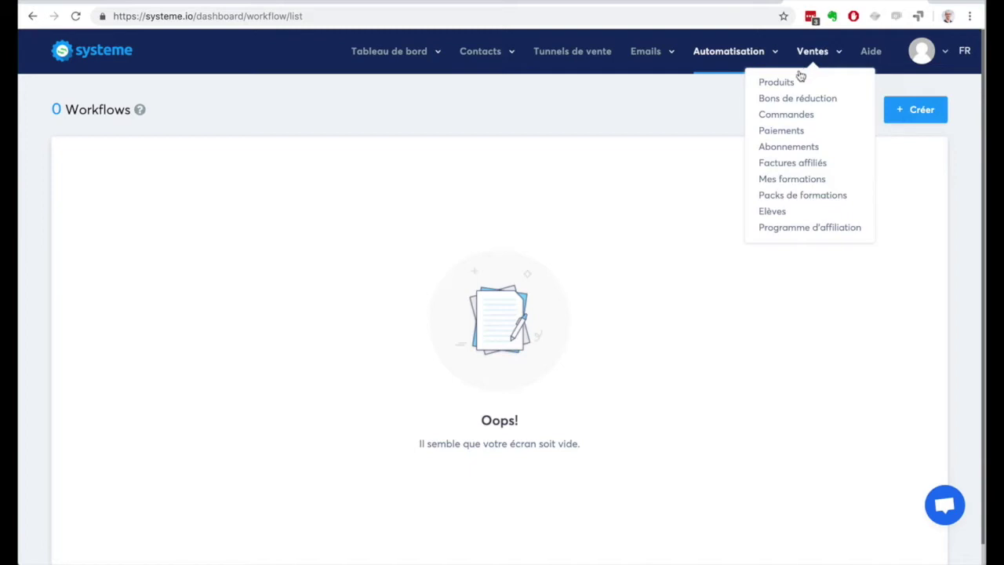
pyautogui.click(777, 86)
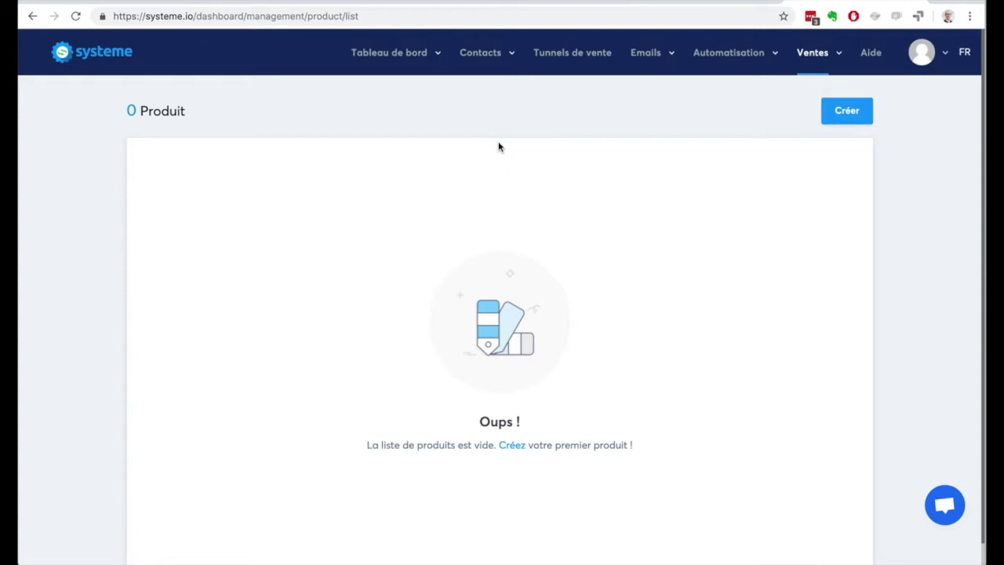
pyautogui.click(843, 66)
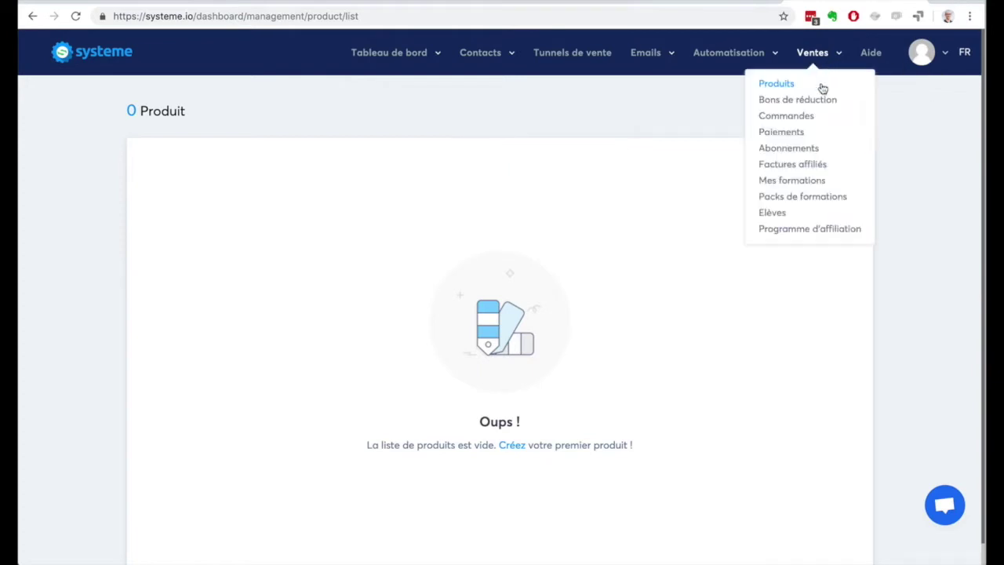
pyautogui.click(819, 102)
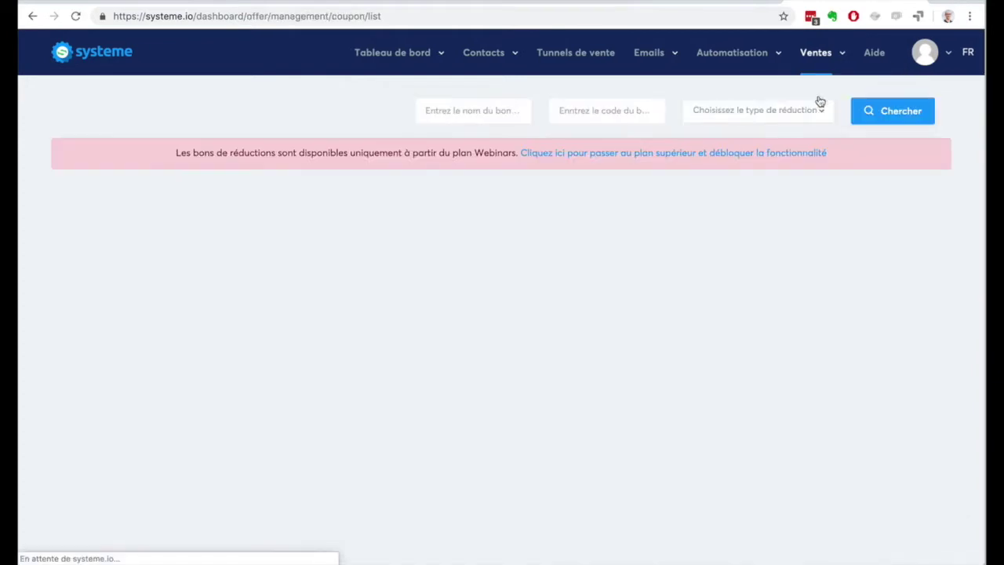
# View the sales pages for orders, payments and subscriptions
pyautogui.moveTo(812, 63)
pyautogui.click(798, 116)
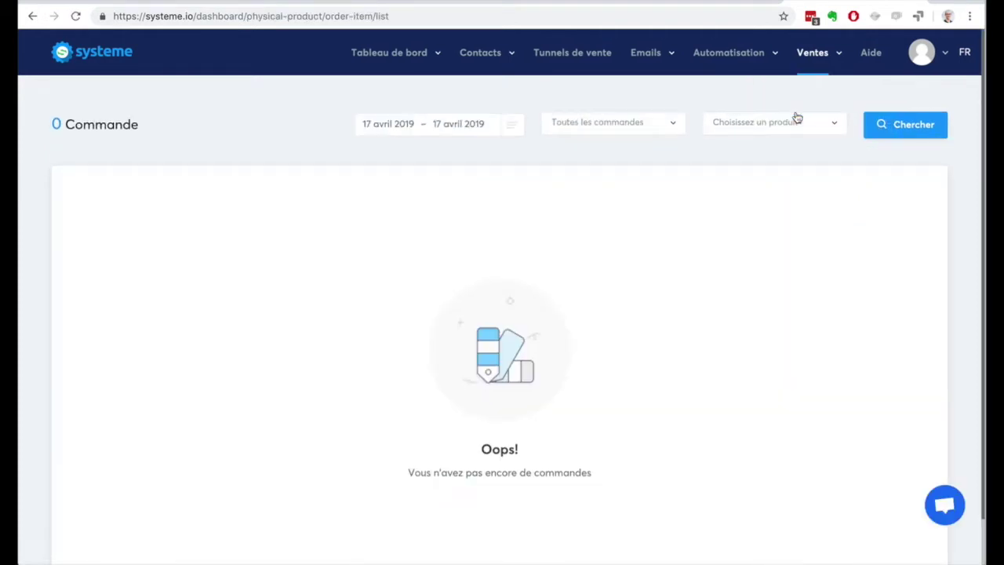
pyautogui.moveTo(805, 67)
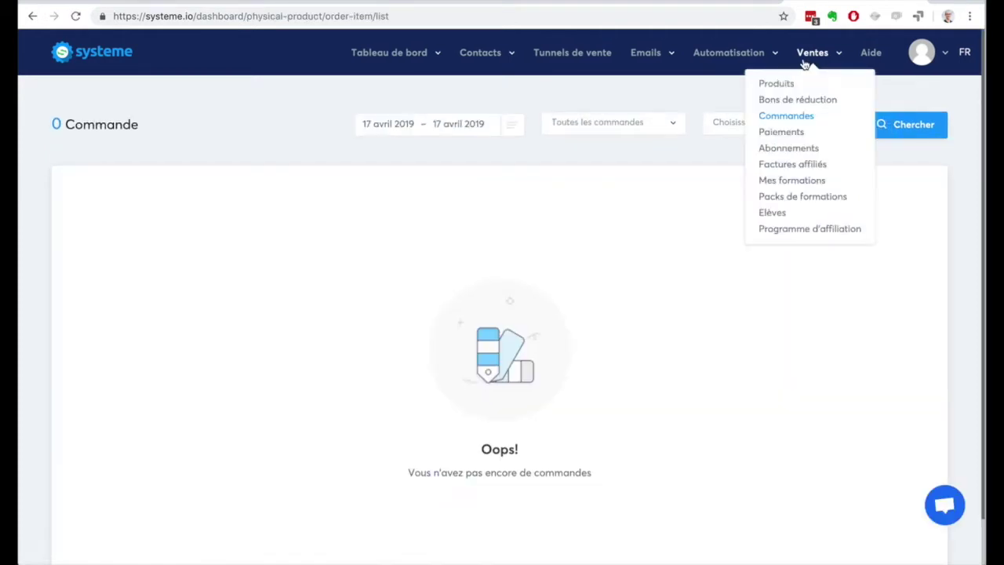
pyautogui.click(786, 132)
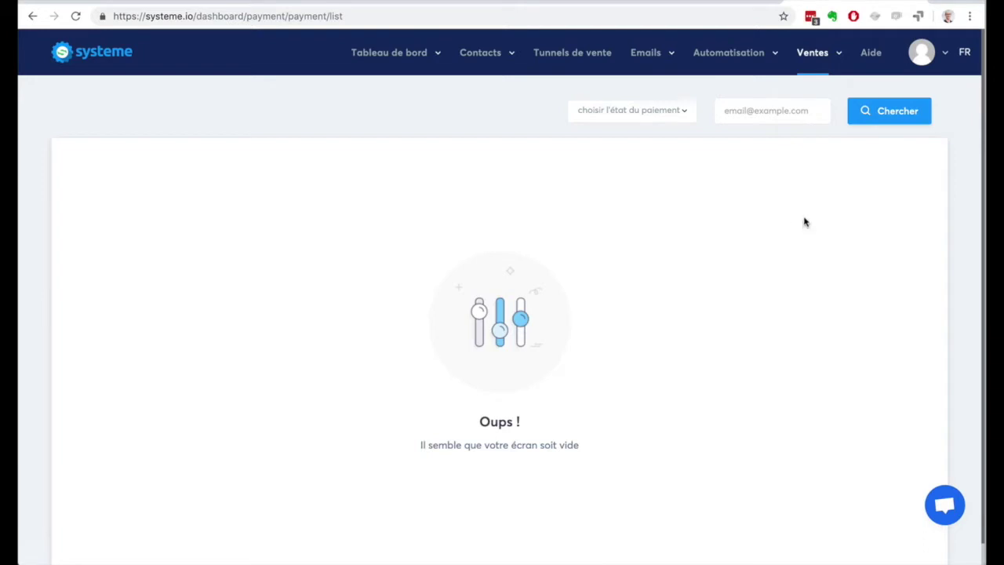
pyautogui.click(812, 55)
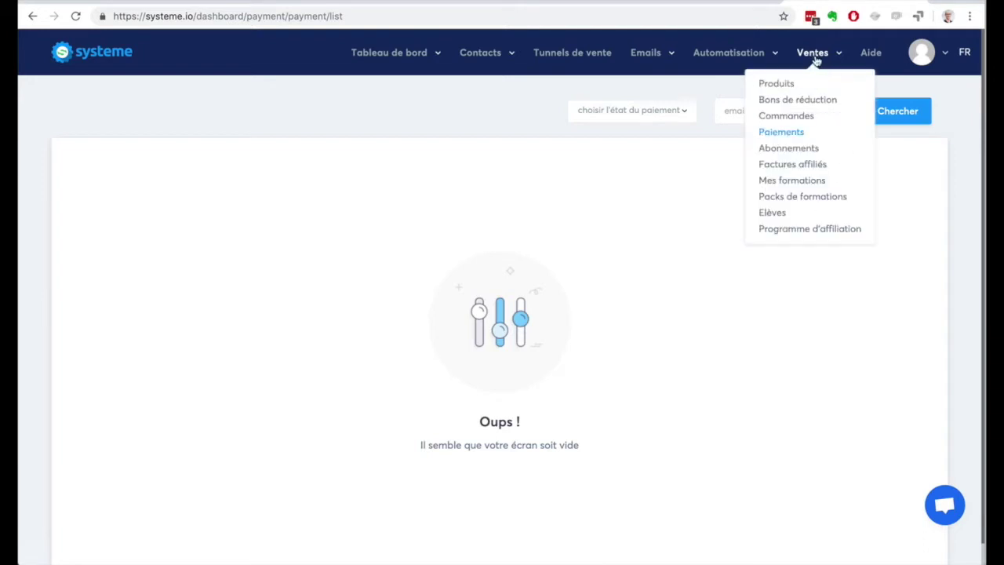
pyautogui.click(788, 149)
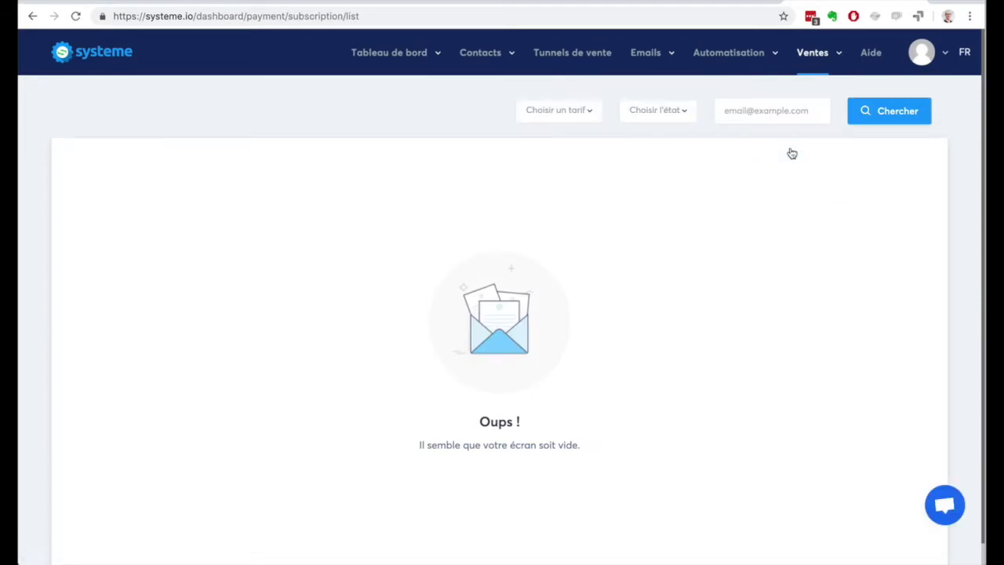
# View the sales pages for affiliate invoices, courses and course bundles
pyautogui.click(806, 63)
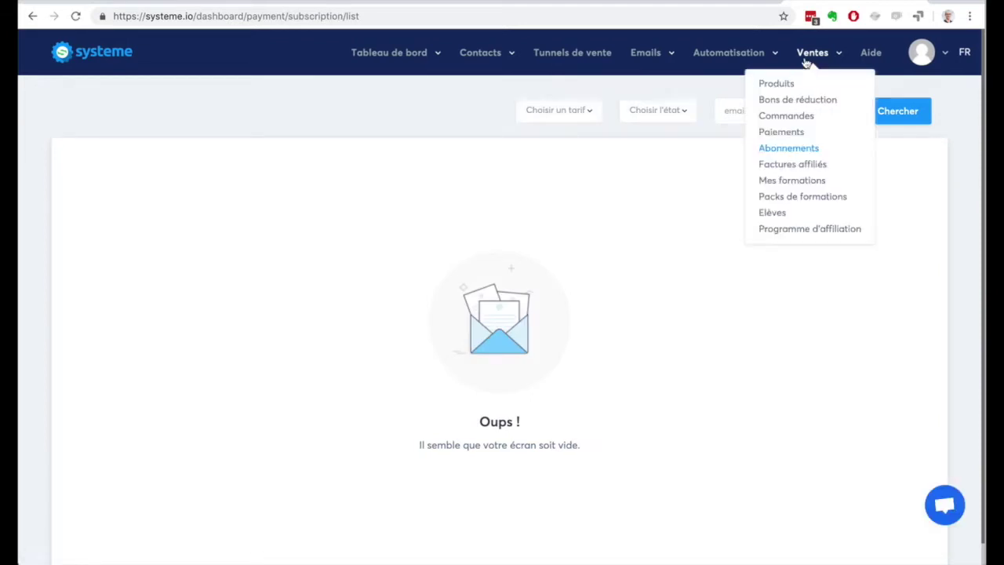
pyautogui.click(806, 164)
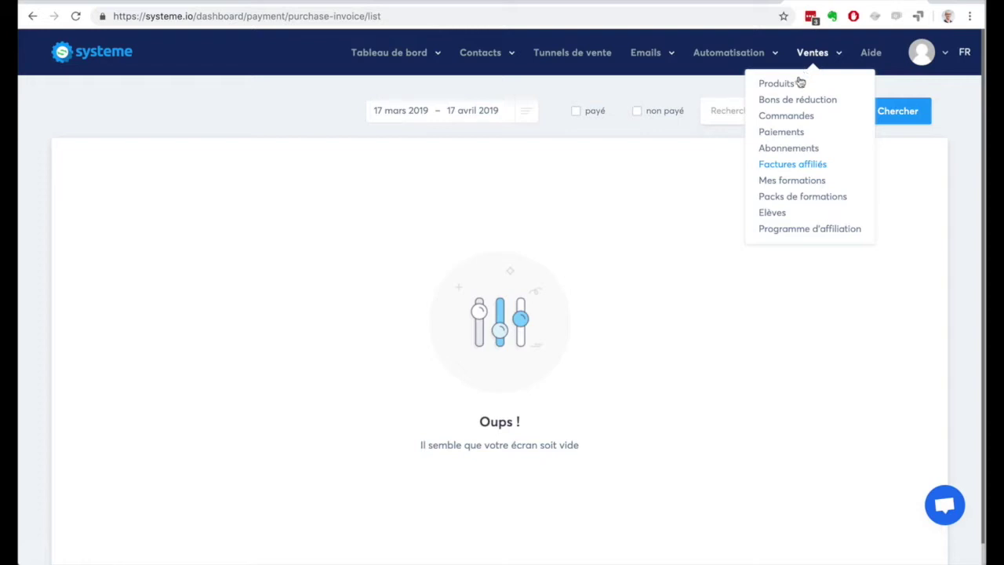
pyautogui.click(788, 181)
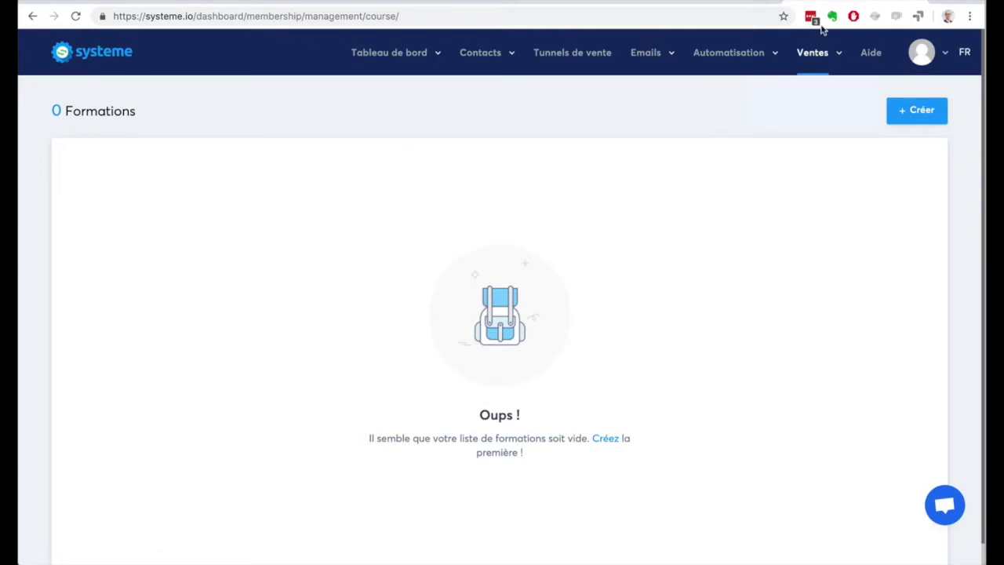
pyautogui.moveTo(812, 52)
pyautogui.click(800, 197)
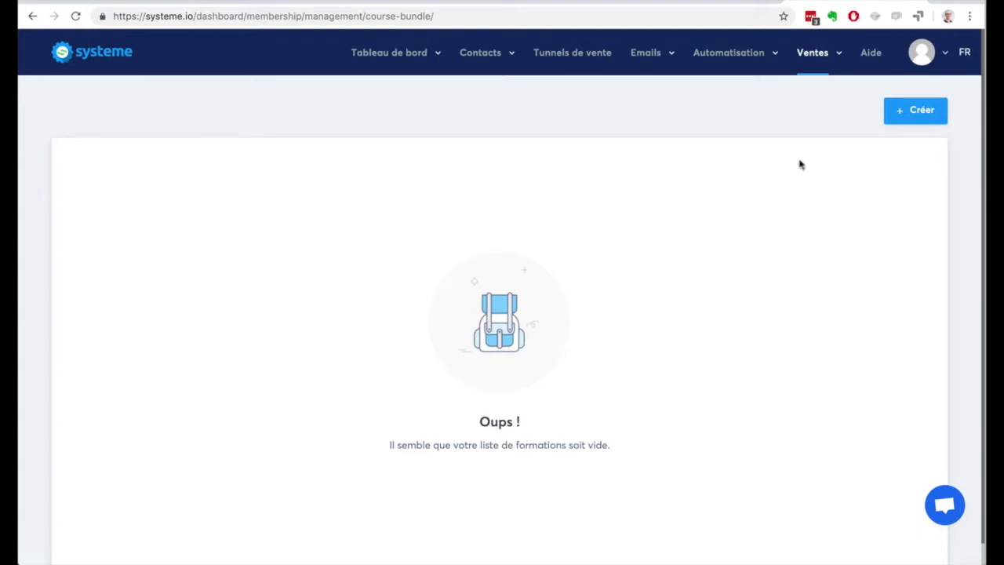
# View the students list and the affiliate program dashboard in the sales section
pyautogui.moveTo(807, 62)
pyautogui.click(773, 213)
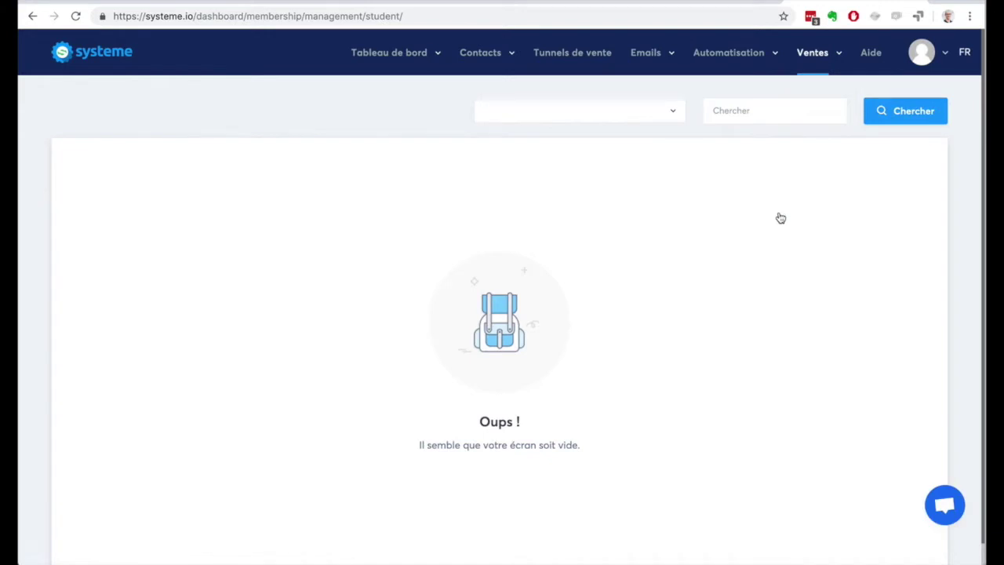
pyautogui.moveTo(810, 68)
pyautogui.click(803, 229)
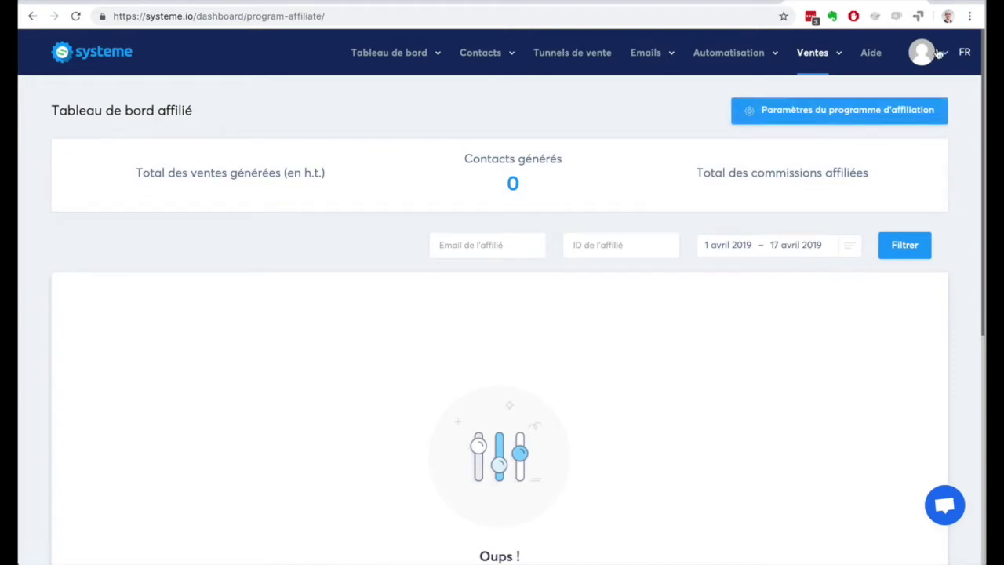
pyautogui.moveTo(938, 53)
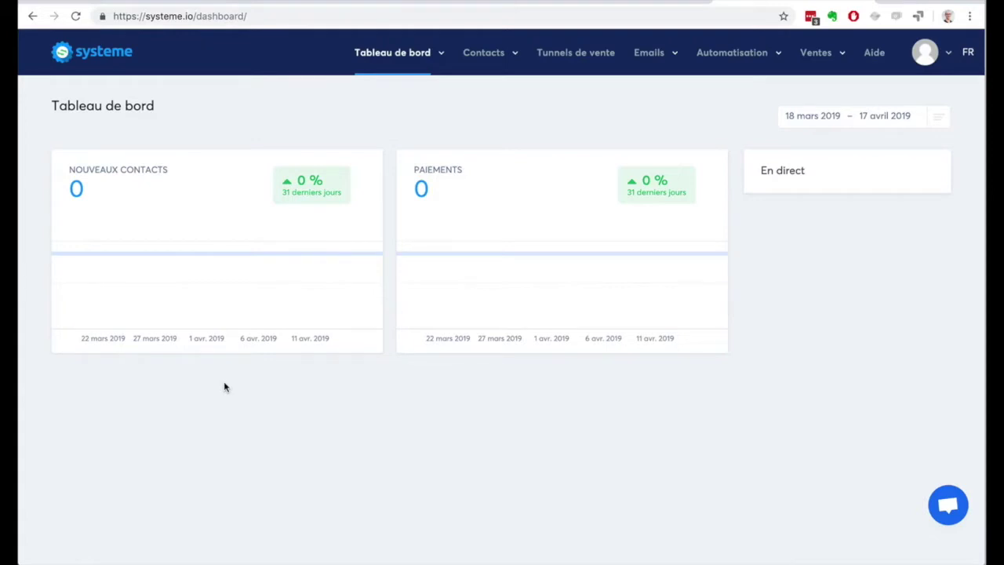
# Create a new contact tag named Prospects-Youtube
pyautogui.moveTo(487, 56)
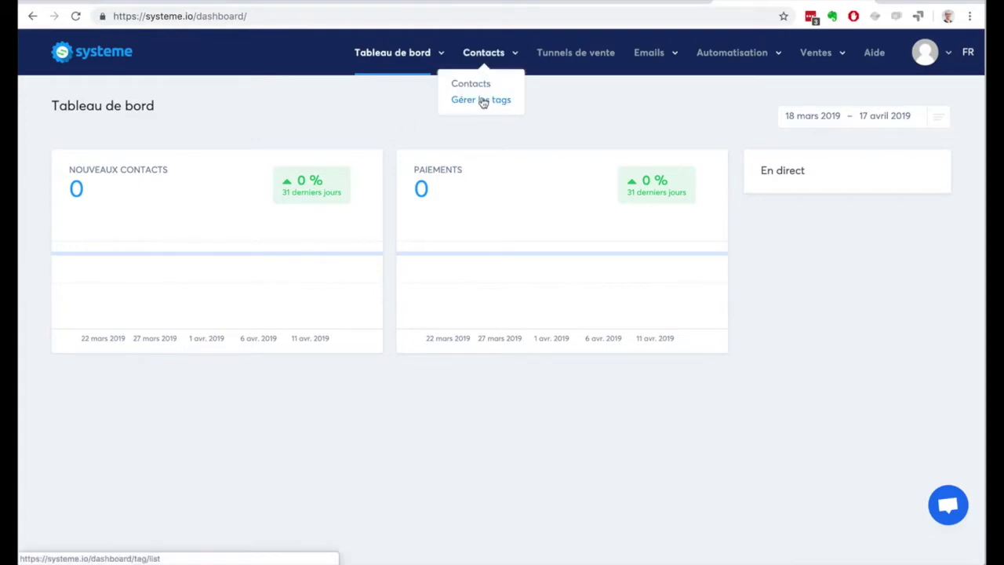
pyautogui.click(481, 99)
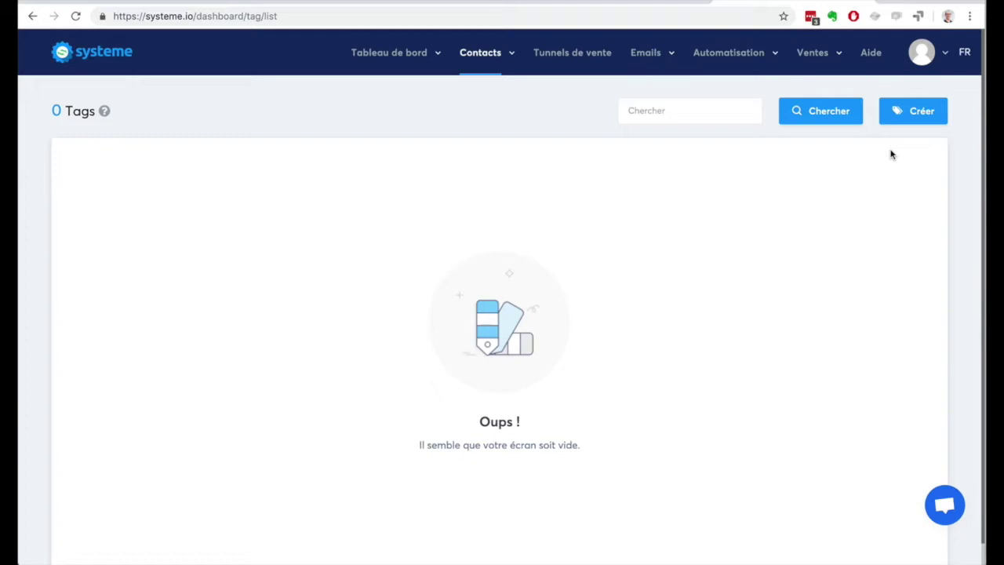
pyautogui.click(909, 112)
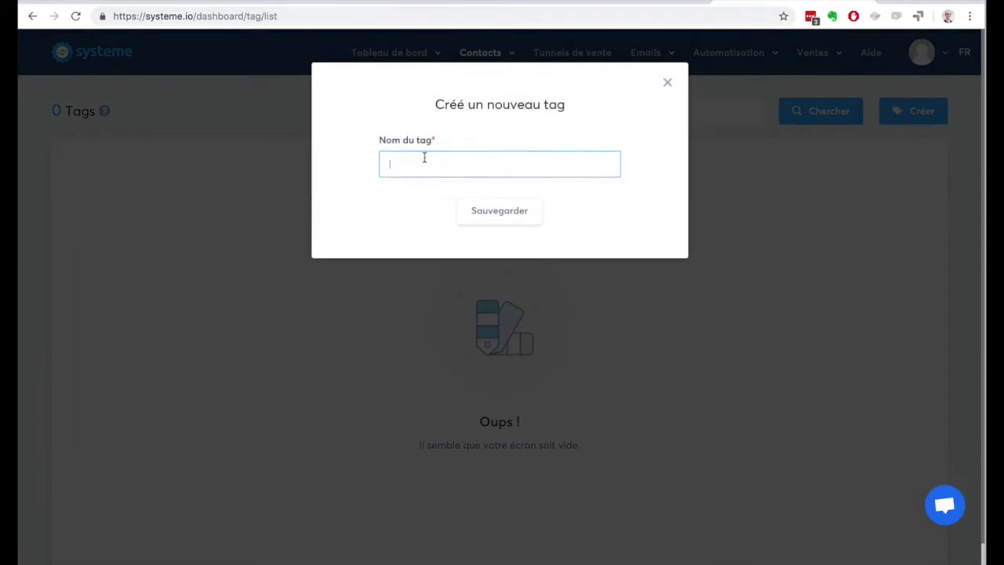
pyautogui.write('Prospects')
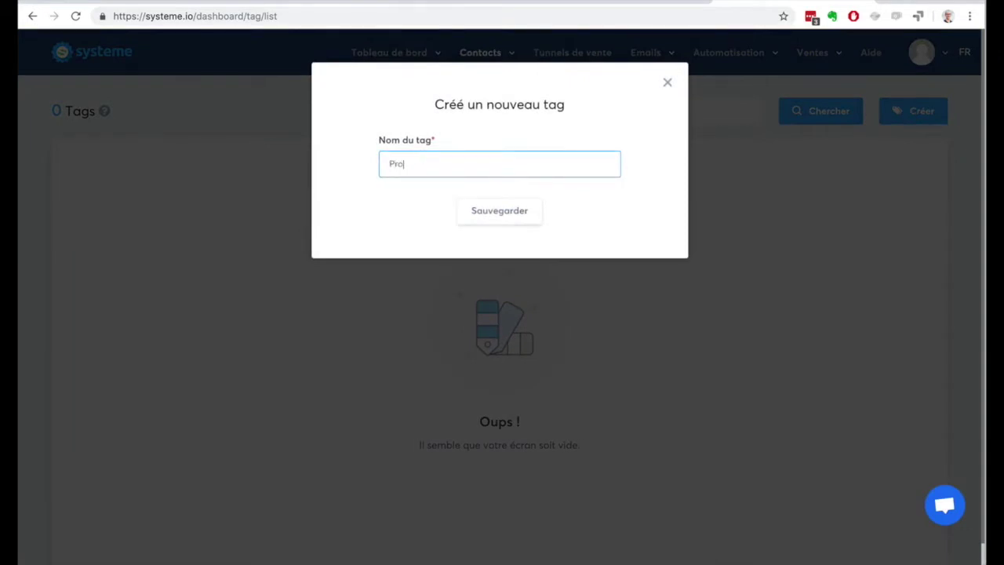
pyautogui.write('-Youtube')
pyautogui.click(474, 209)
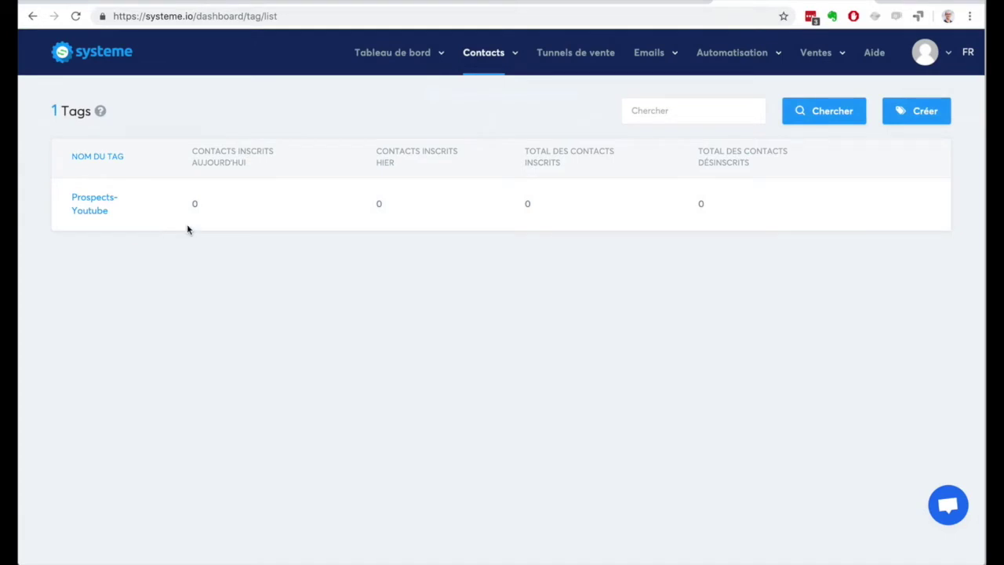
# Create a second tag named Contacts
pyautogui.click(912, 110)
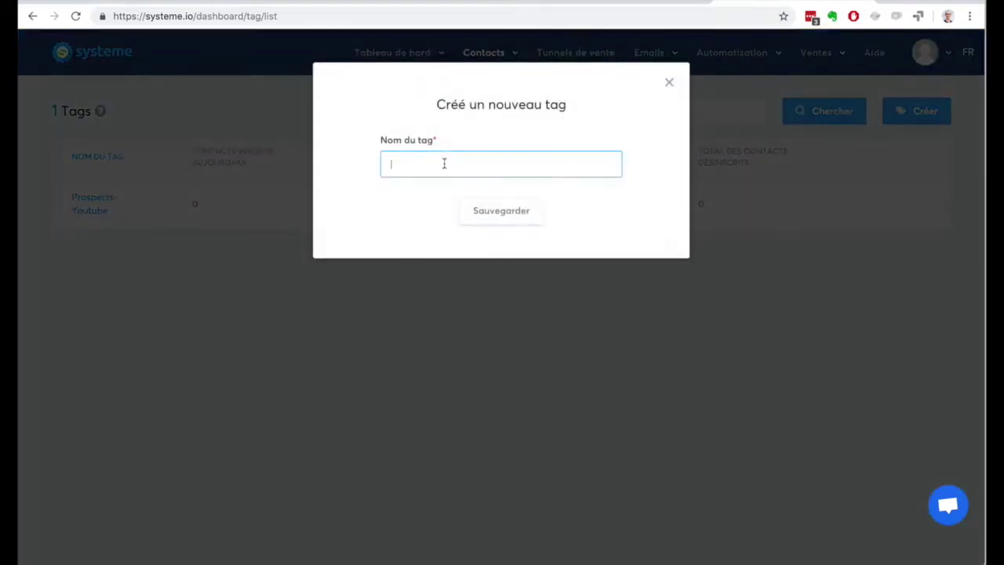
pyautogui.write('Prospects')
pyautogui.press('BackSpace')
pyautogui.press('BackSpace')
pyautogui.press('BackSpace')
pyautogui.press('BackSpace')
pyautogui.press('BackSpace')
pyautogui.press('BackSpace')
pyautogui.press('BackSpace')
pyautogui.press('BackSpace')
pyautogui.press('BackSpace')
pyautogui.write('Contocts')
pyautogui.click(505, 211)
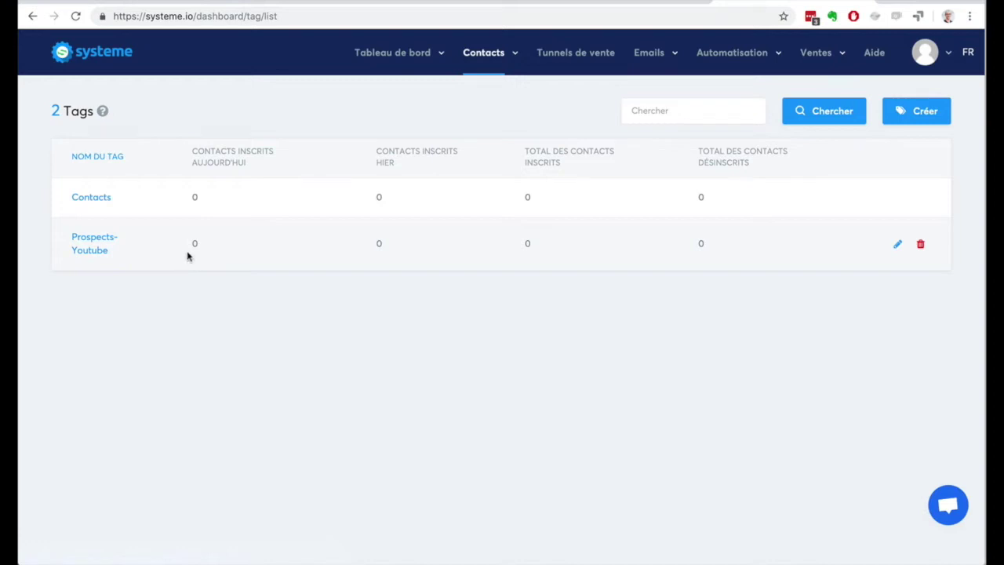
# Open the contacts list and look through its filter criteria
pyautogui.moveTo(483, 55)
pyautogui.click(484, 89)
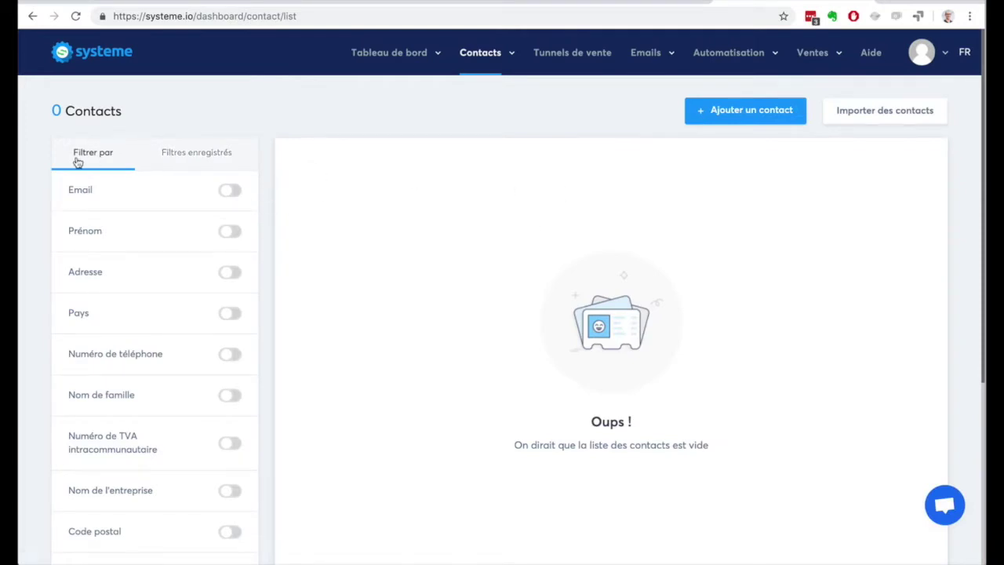
pyautogui.scroll(-4, 27, 218)
pyautogui.scroll(4, 27, 217)
# Open the new contact form and look through its fields and available tags
pyautogui.click(749, 110)
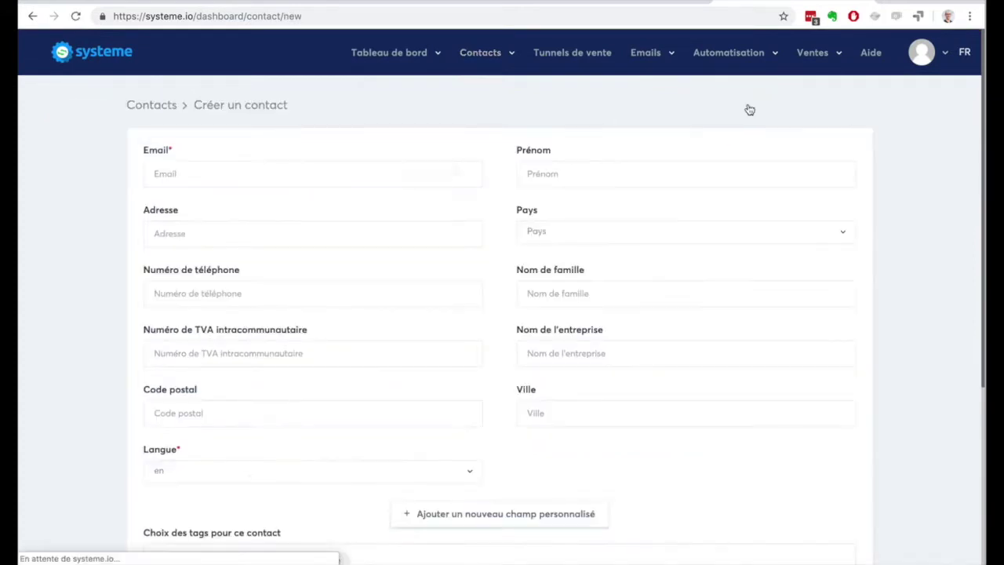
pyautogui.click(233, 170)
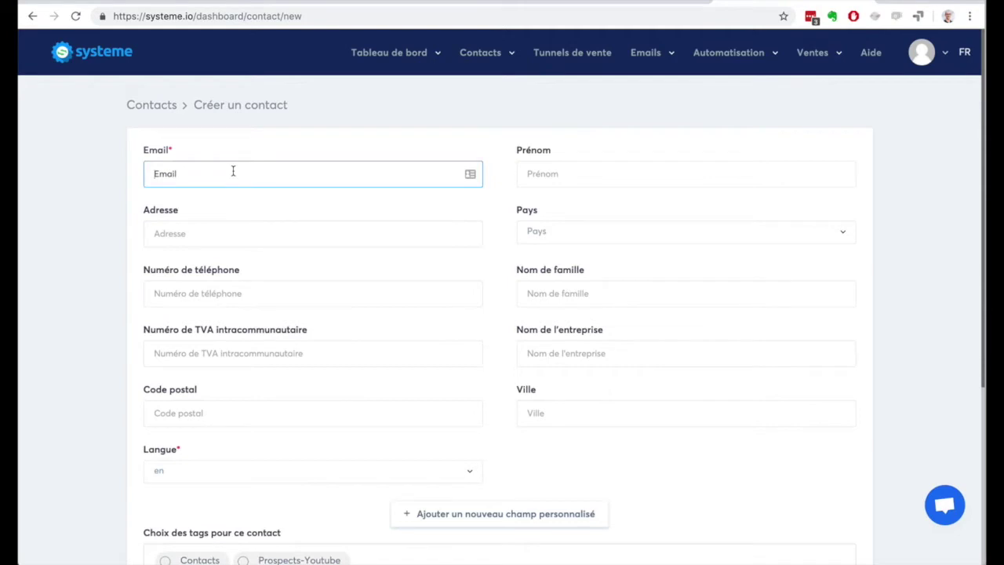
pyautogui.scroll(-3, 233, 170)
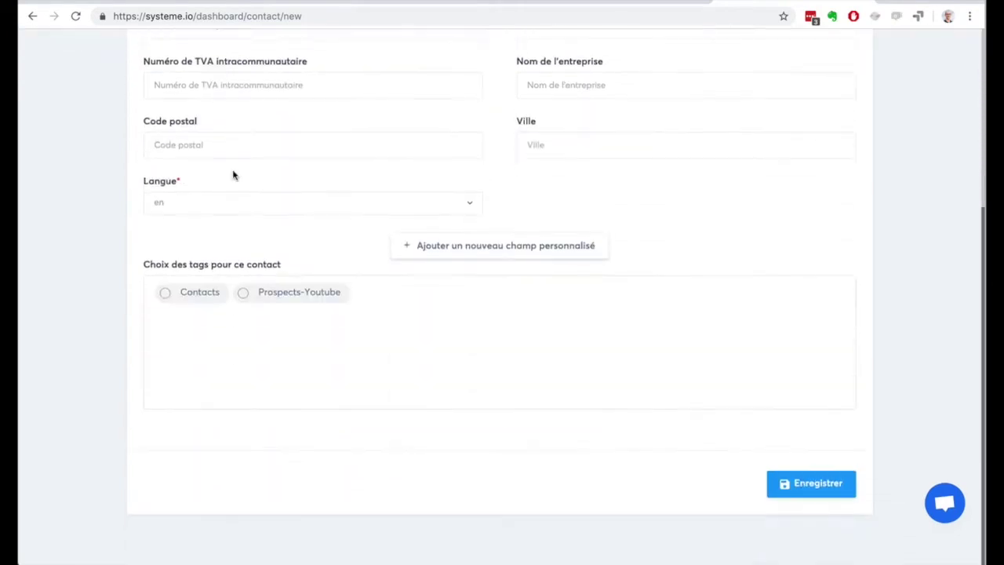
pyautogui.scroll(3, 232, 172)
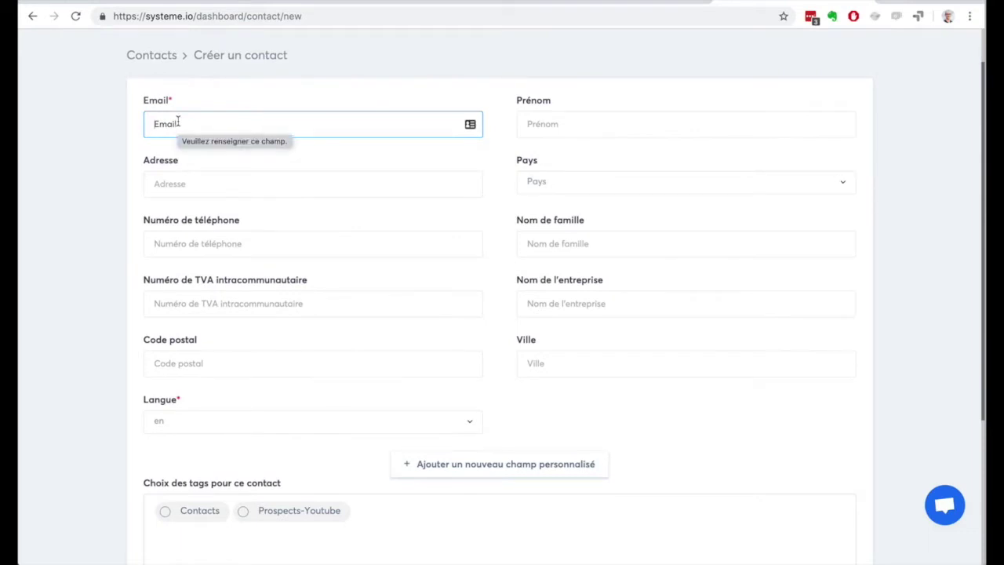
# Set the new contact's language to fr and leave the form without saving the contact
pyautogui.click(248, 420)
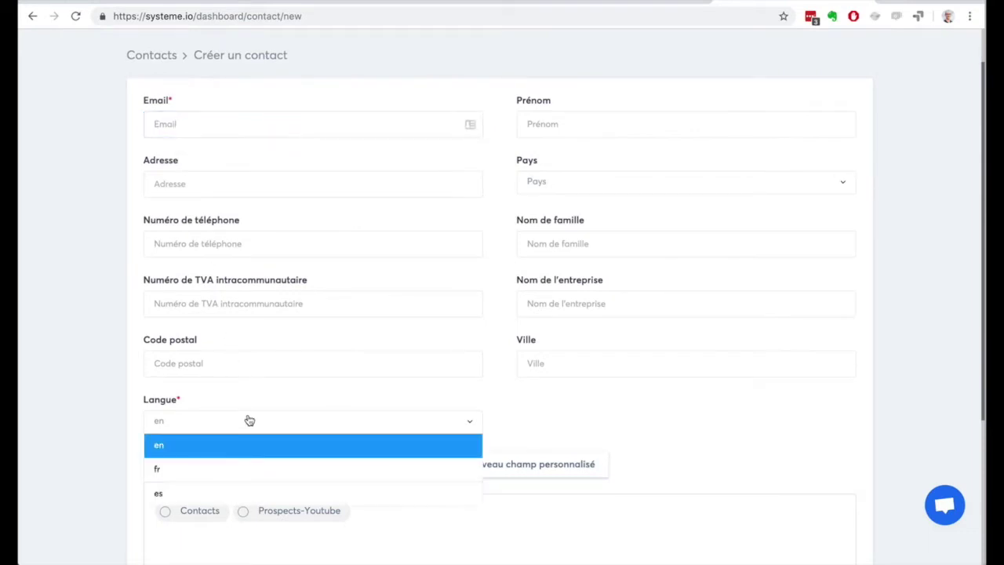
pyautogui.click(228, 469)
pyautogui.scroll(1, 119, 425)
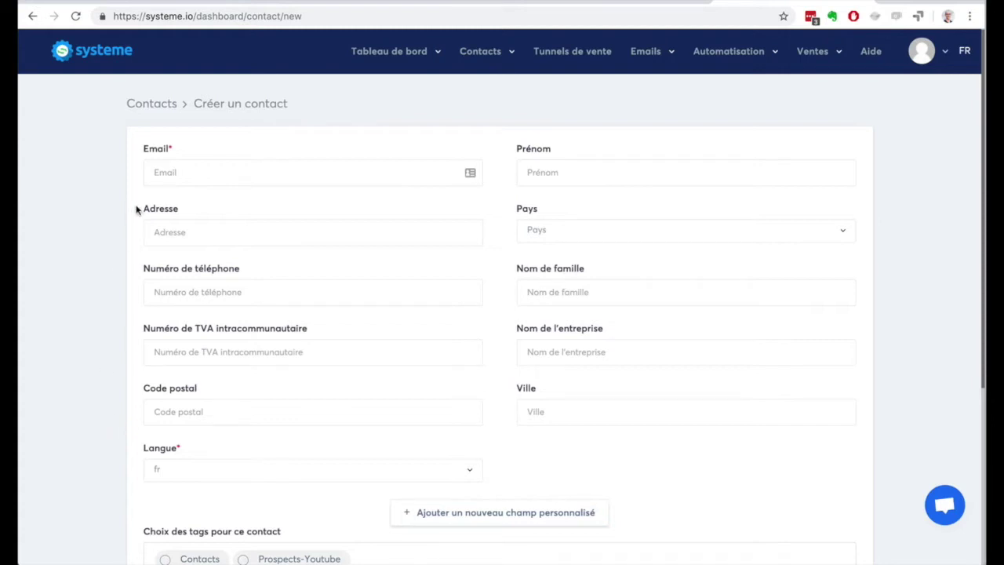
pyautogui.click(211, 176)
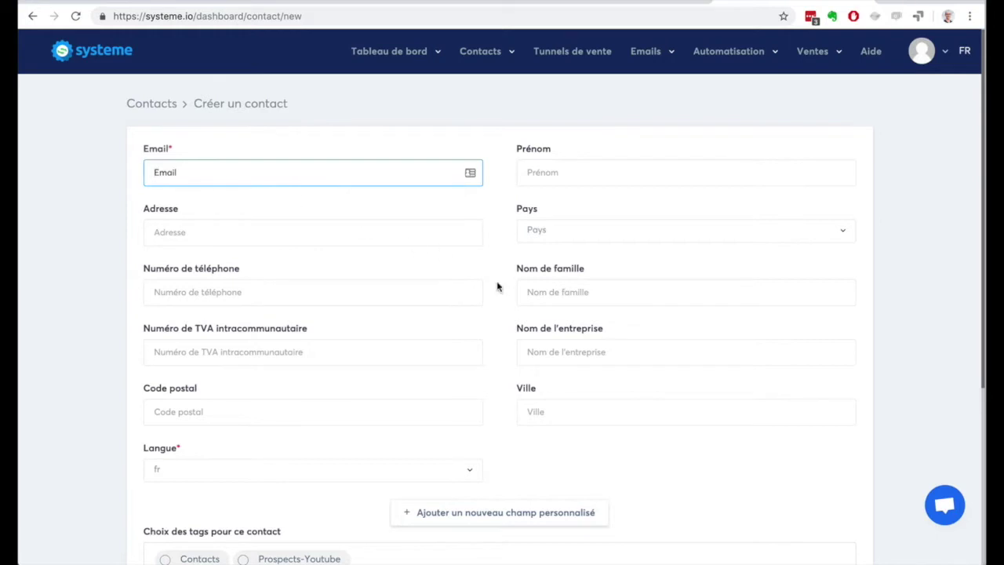
pyautogui.click(33, 17)
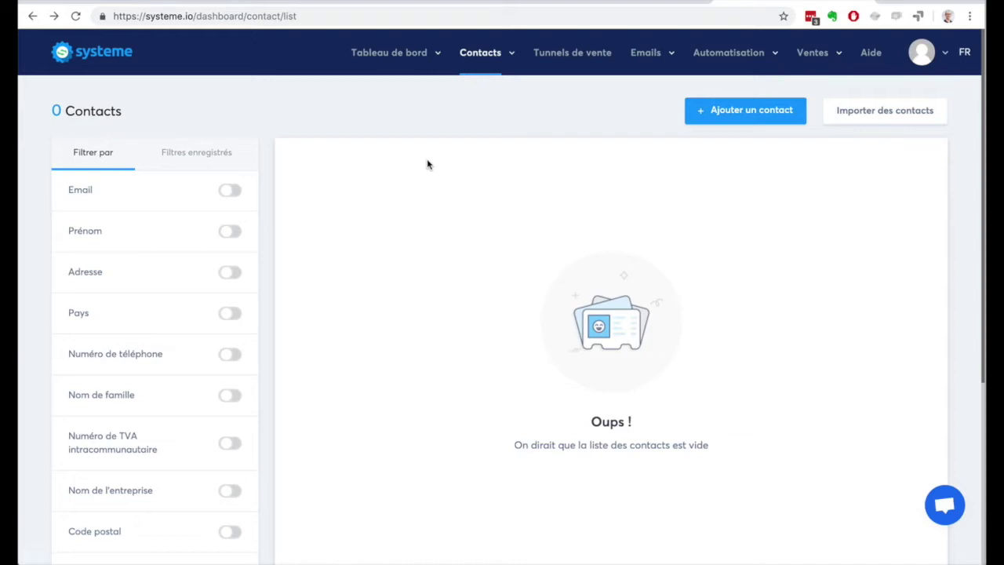
# Open the contact import page and look over its instructions, CSV settings and campaign choices
pyautogui.click(855, 117)
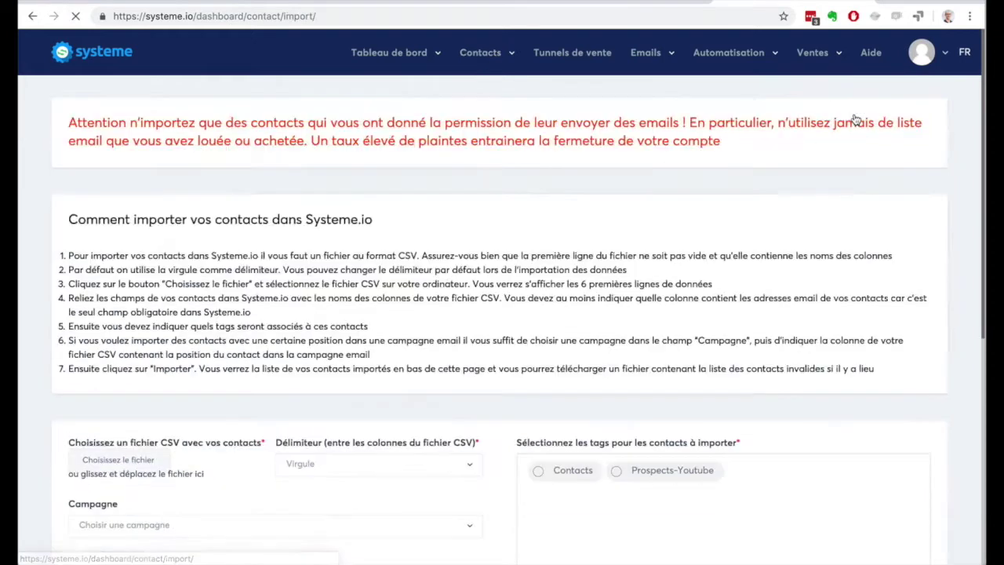
pyautogui.scroll(-3, 491, 302)
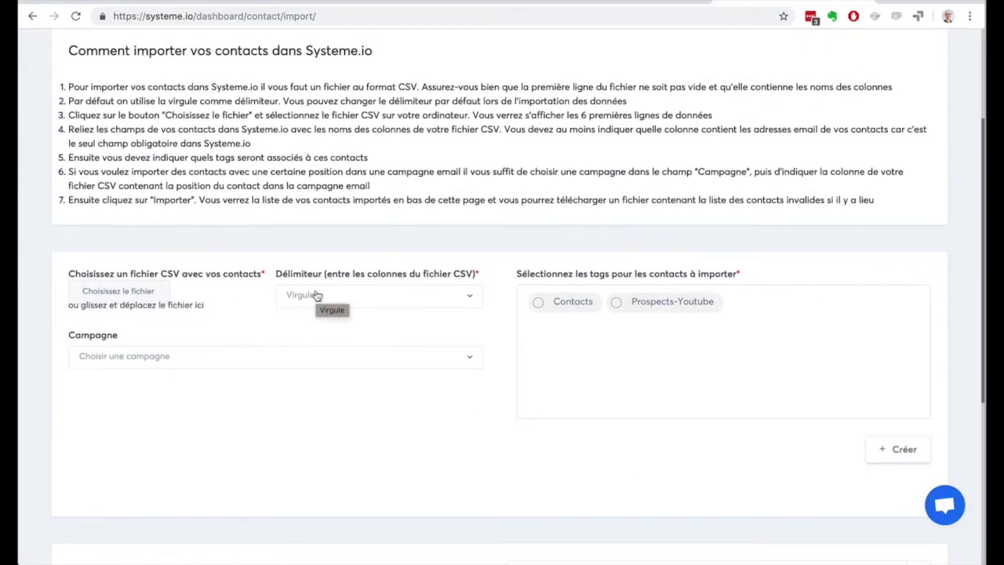
pyautogui.click(149, 358)
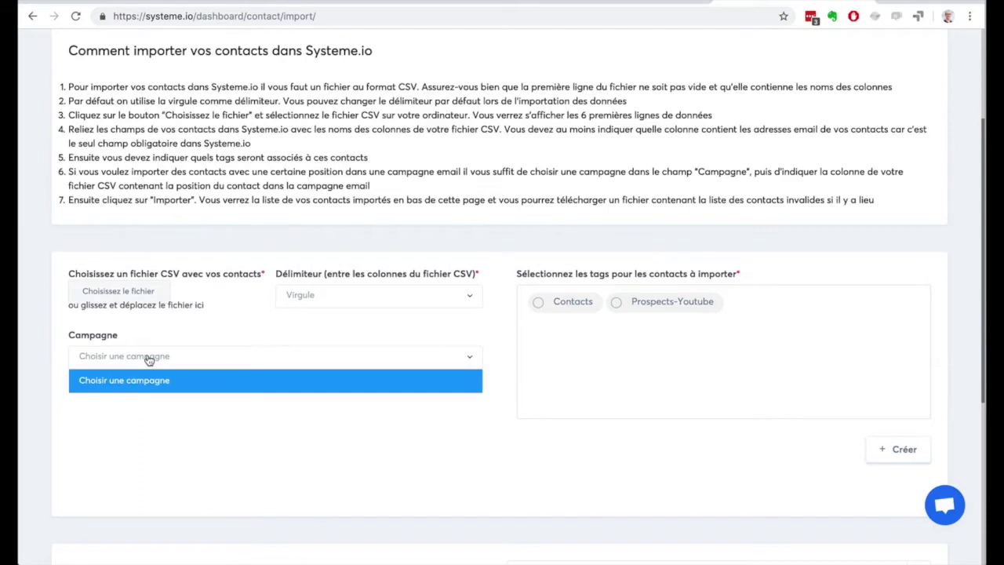
pyautogui.click(180, 415)
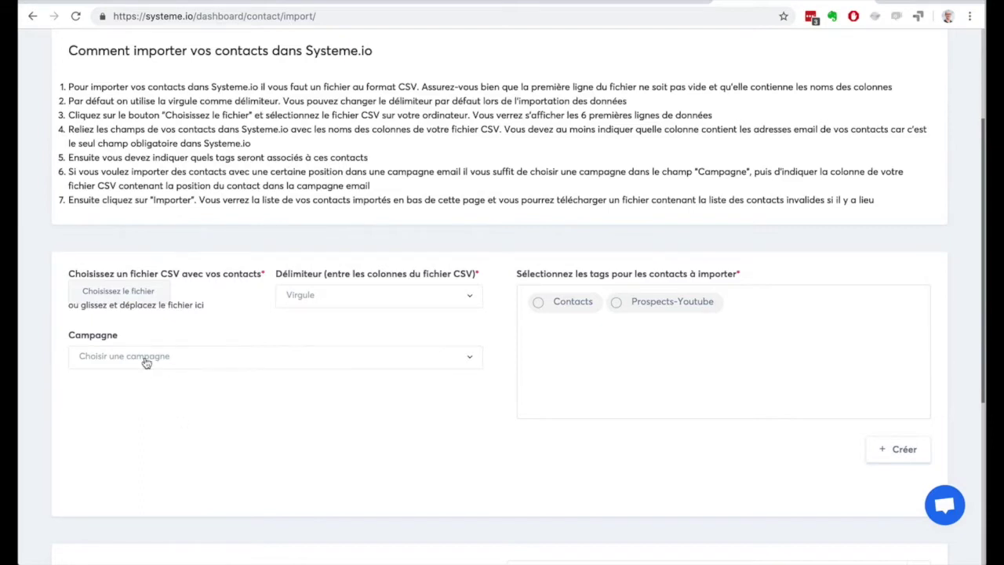
# Try the Contacts and Prospects-Youtube tags for the import and return to the contacts list without importing
pyautogui.click(561, 304)
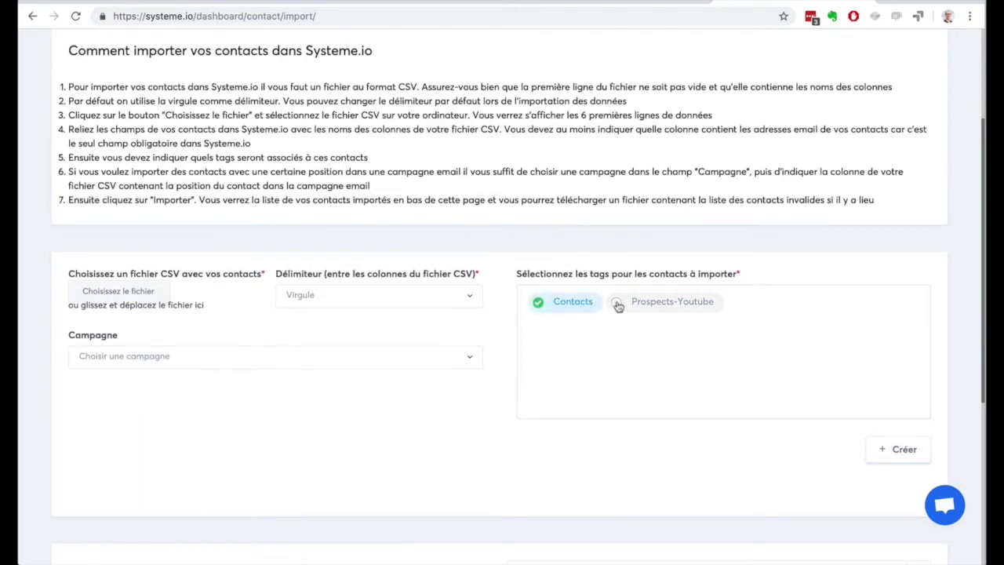
pyautogui.click(621, 305)
pyautogui.click(618, 305)
pyautogui.click(32, 15)
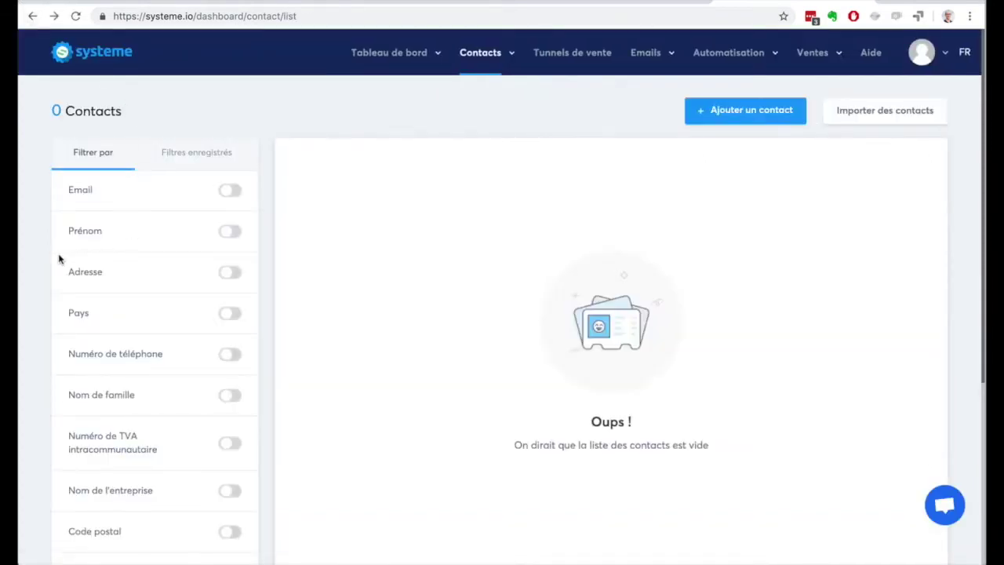
# Review the contact filters and set the creation date filter (Créé à) to Est égal à 16/4/2019
pyautogui.scroll(-3, 58, 259)
pyautogui.scroll(3, 58, 259)
pyautogui.scroll(-1, 42, 245)
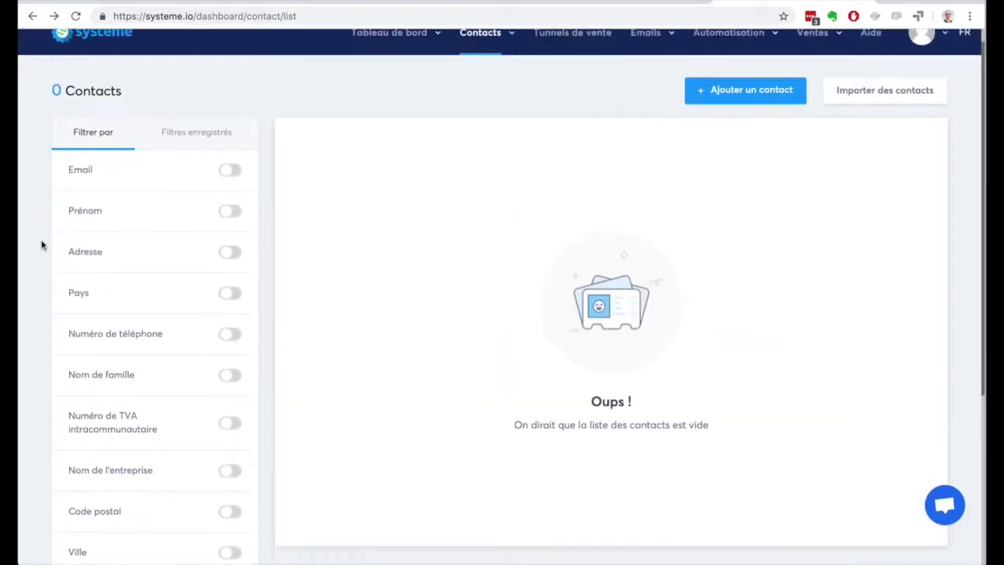
pyautogui.scroll(-2, 43, 245)
pyautogui.scroll(2, 43, 246)
pyautogui.scroll(-1, 41, 246)
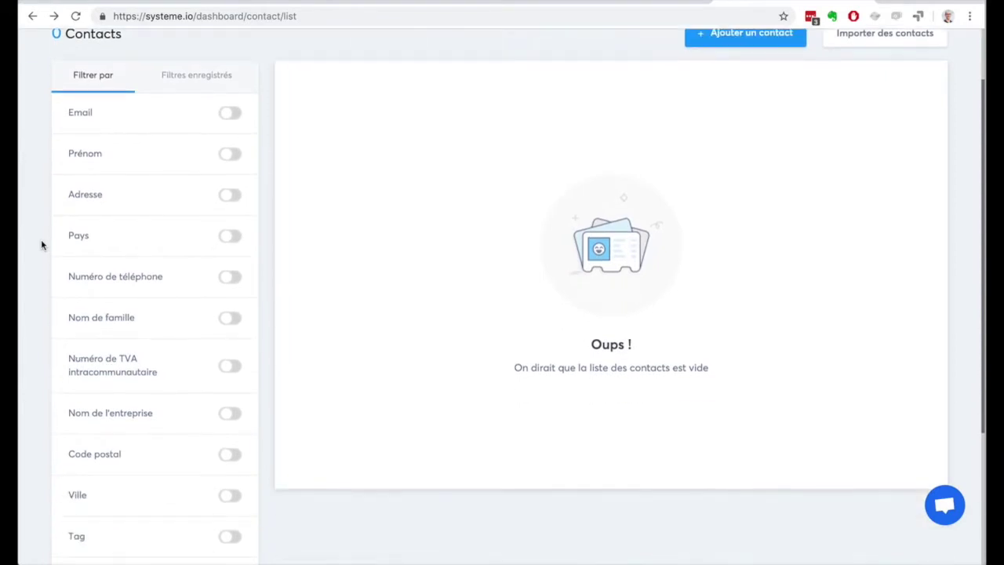
pyautogui.scroll(-3, 197, 332)
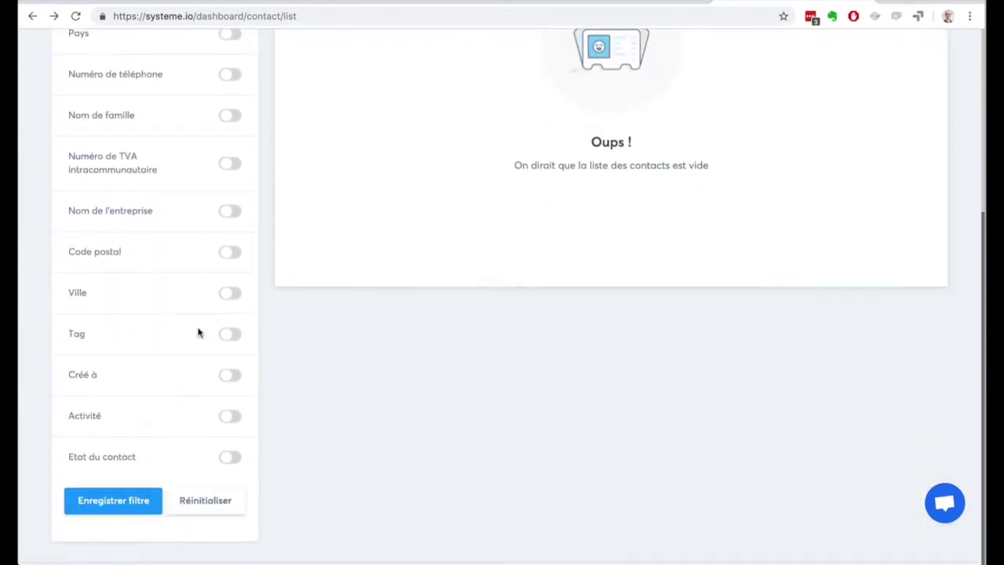
pyautogui.click(235, 377)
pyautogui.click(174, 416)
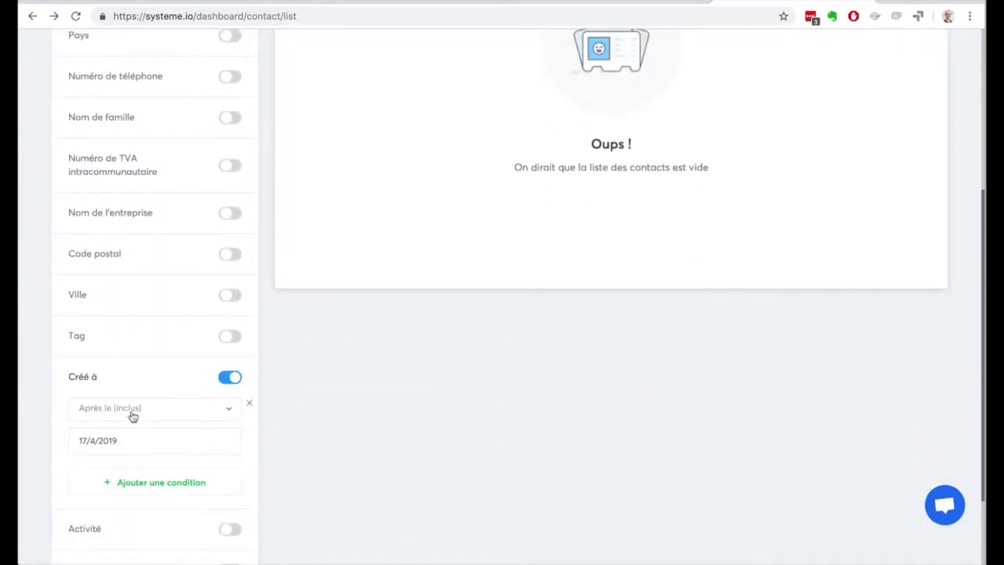
pyautogui.click(114, 410)
pyautogui.click(116, 481)
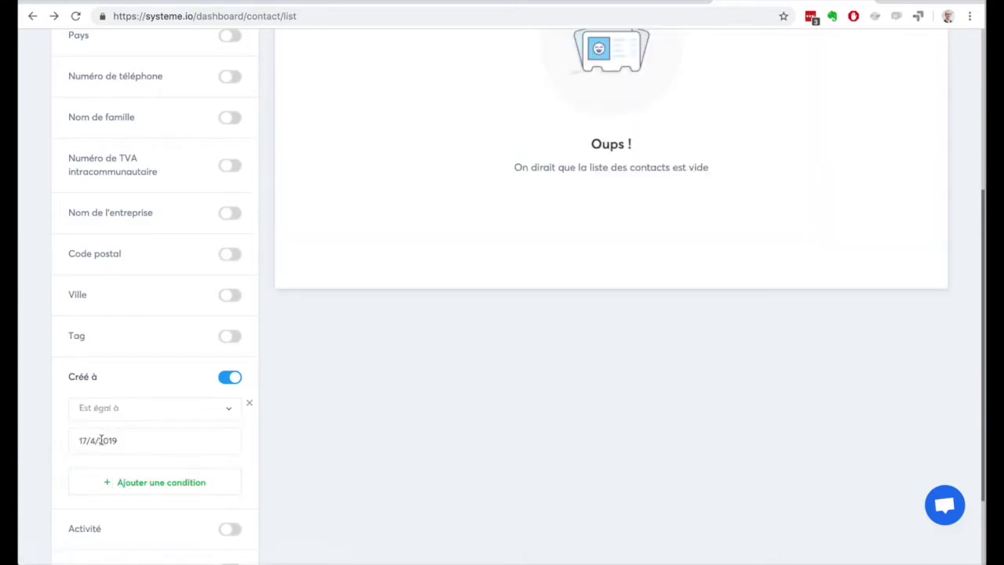
pyautogui.click(101, 440)
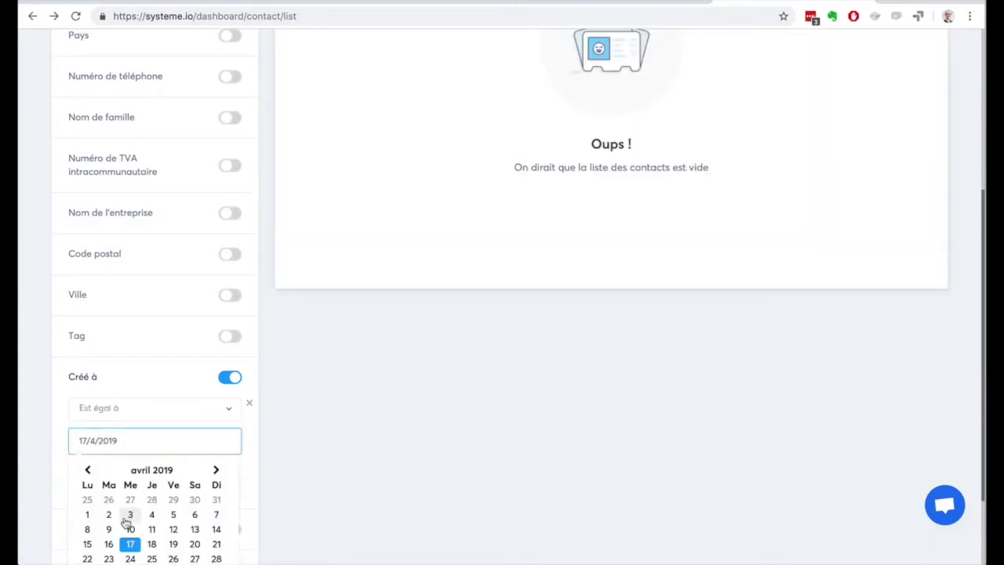
pyautogui.click(109, 544)
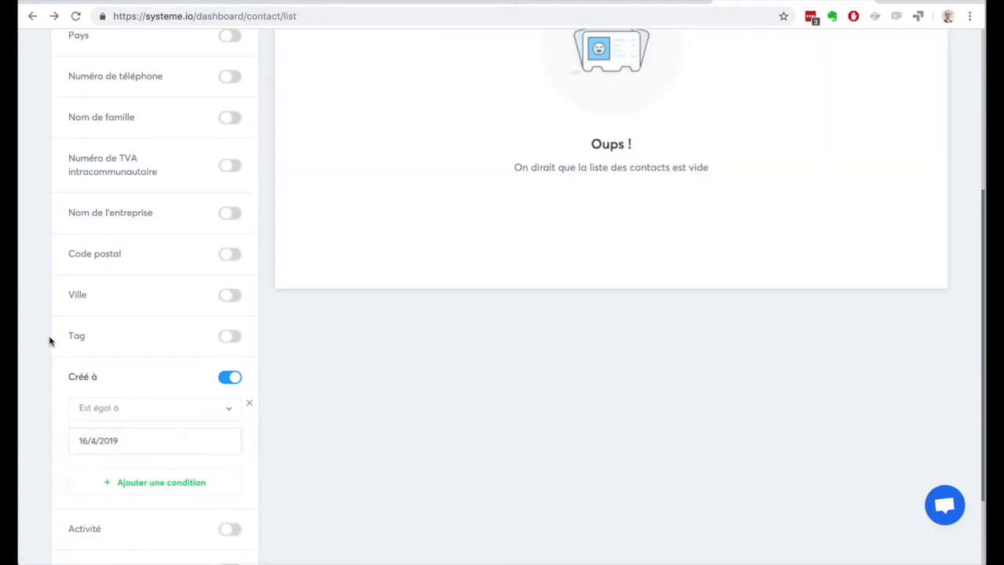
# Visit the dashboard and return to the contacts list to check whether the creation date filter stays active
pyautogui.scroll(5, 49, 338)
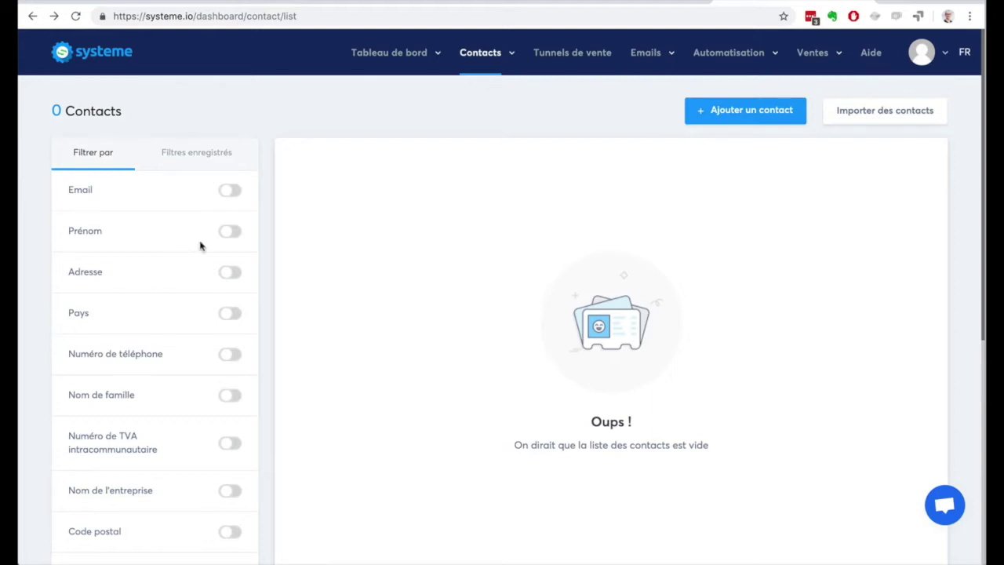
pyautogui.scroll(-3, 341, 235)
pyautogui.scroll(-2, 341, 236)
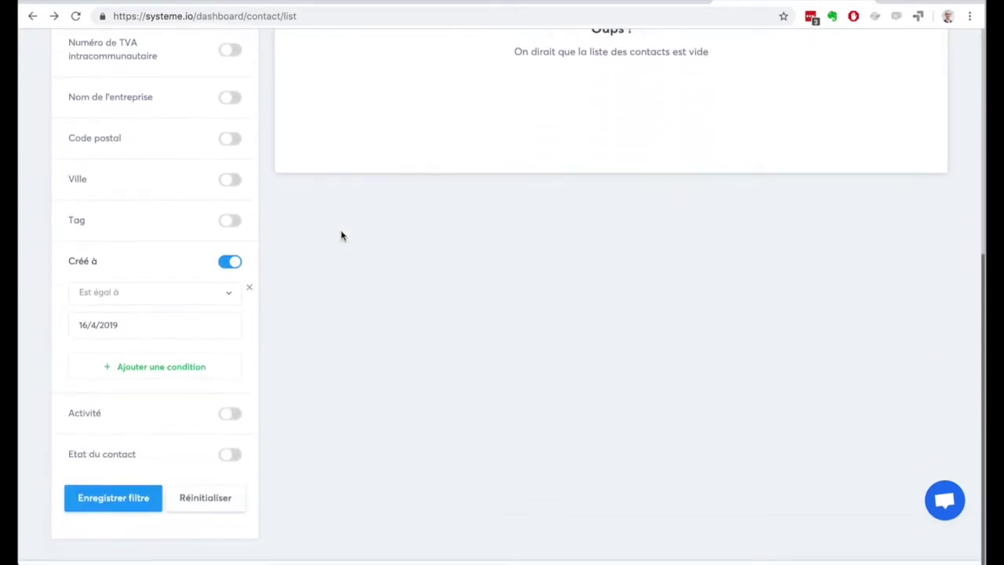
pyautogui.scroll(5, 110, 424)
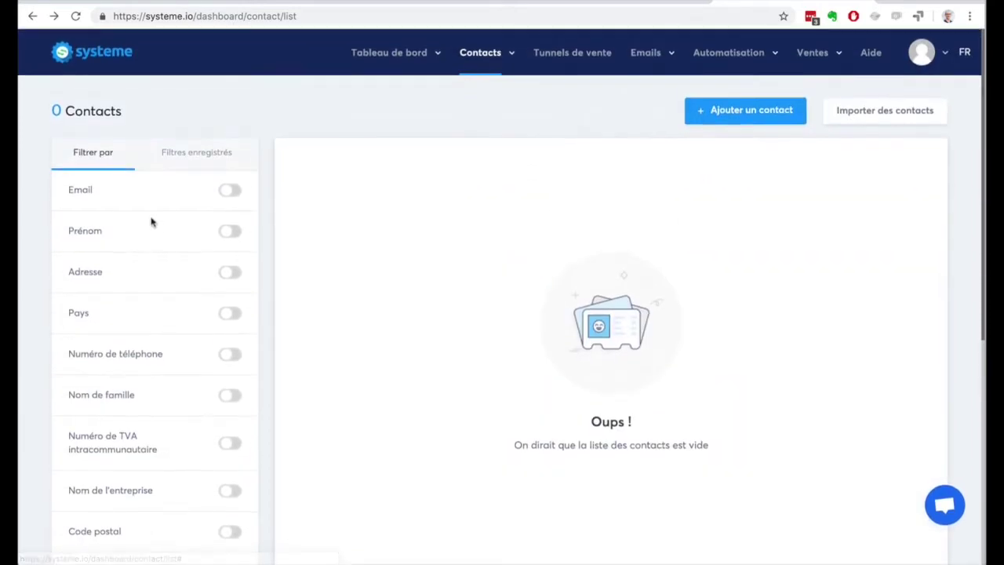
pyautogui.scroll(-5, 23, 259)
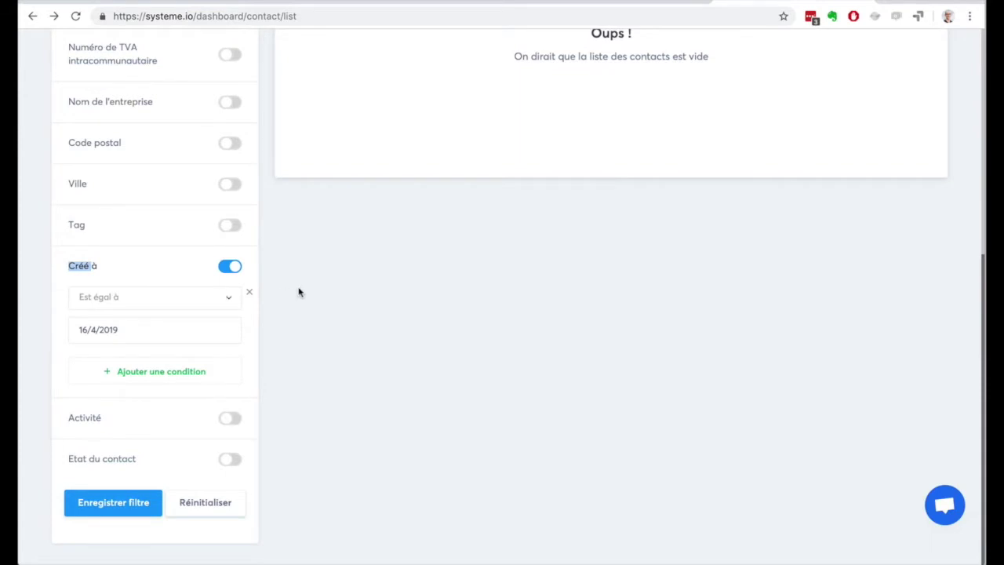
pyautogui.scroll(5, 304, 288)
pyautogui.moveTo(385, 58)
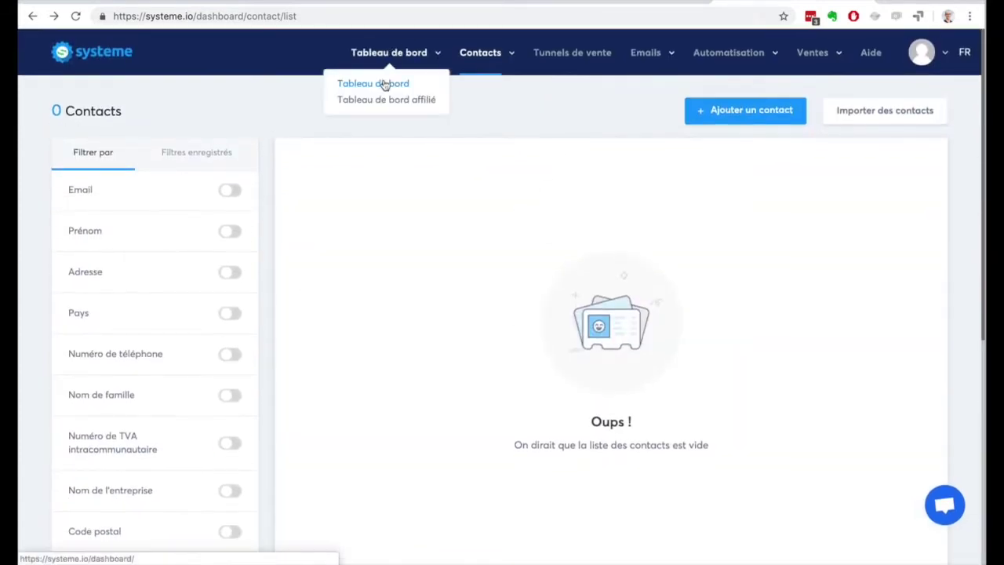
pyautogui.click(384, 83)
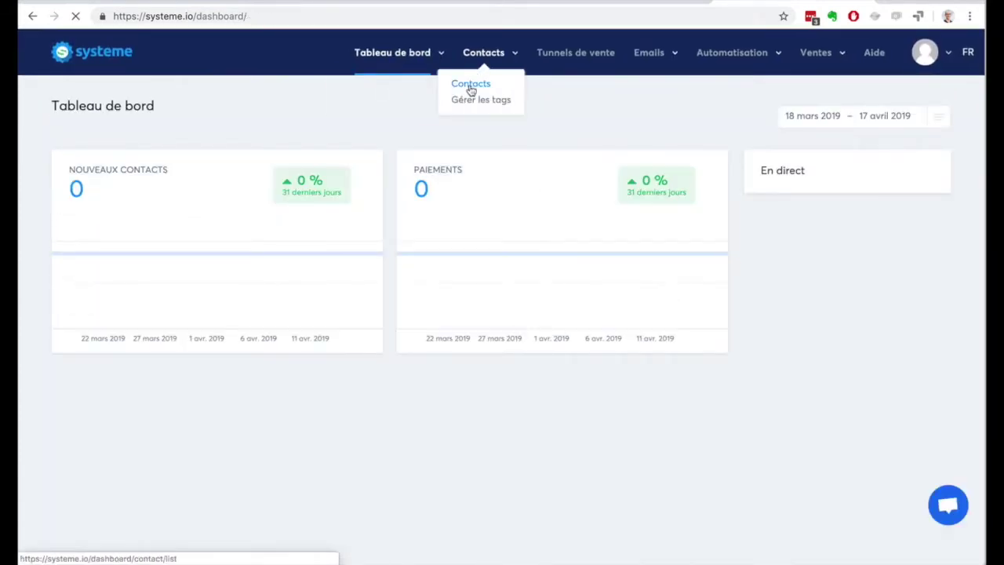
pyautogui.click(470, 84)
pyautogui.scroll(-4, 118, 258)
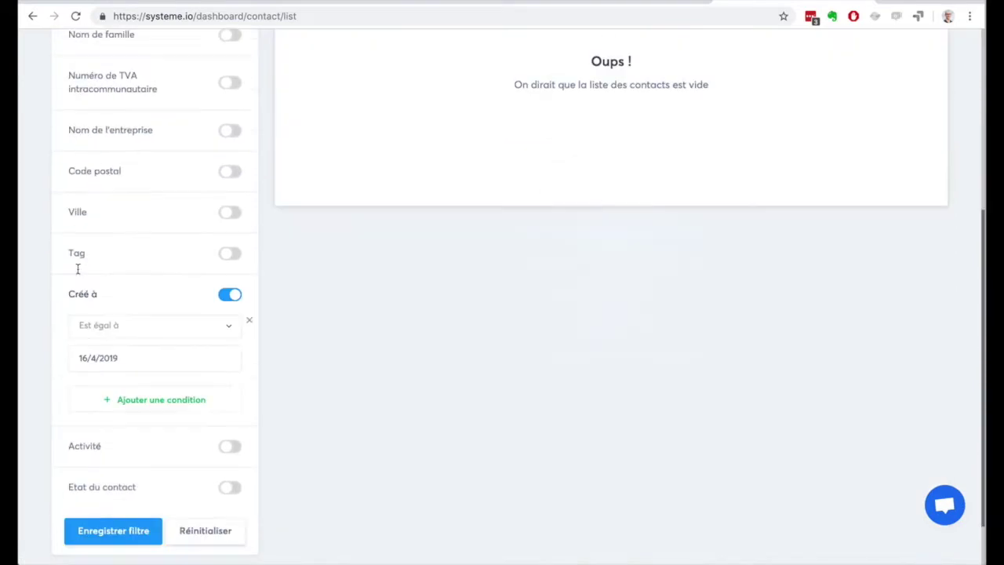
pyautogui.click(227, 288)
pyautogui.scroll(1, 176, 260)
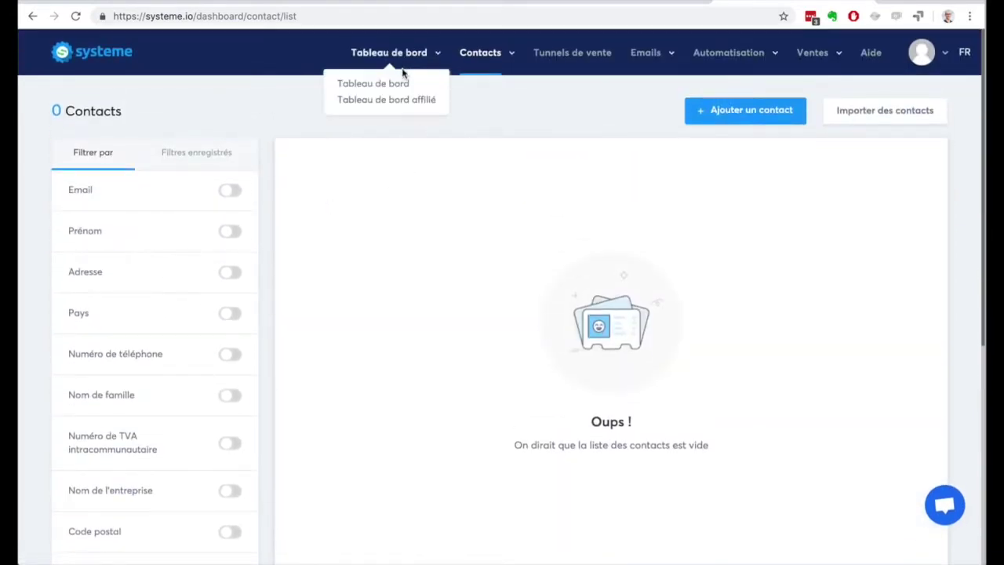
# Enable the Email filter with the Contient condition and compare it with the other filters
pyautogui.click(231, 191)
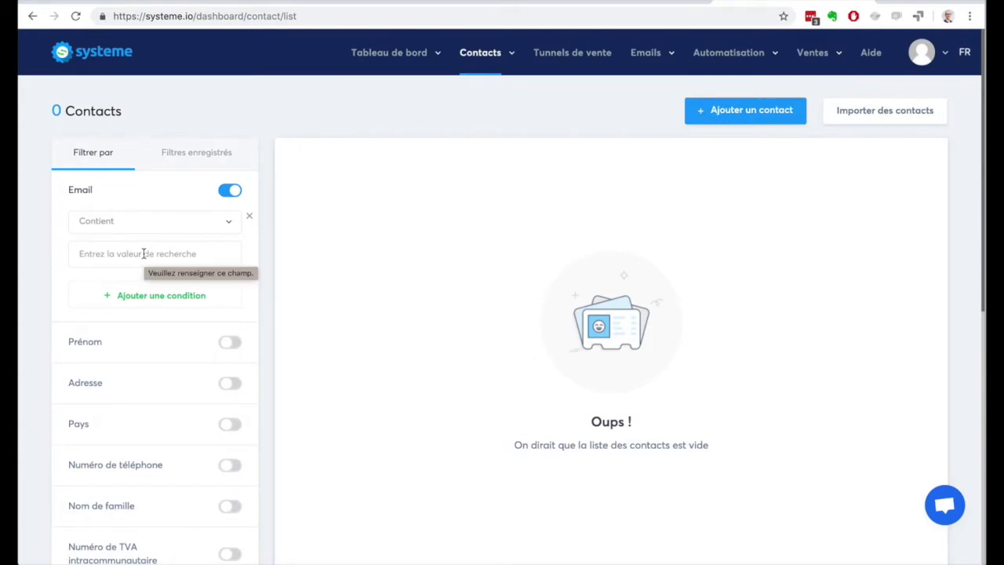
pyautogui.scroll(-5, 40, 331)
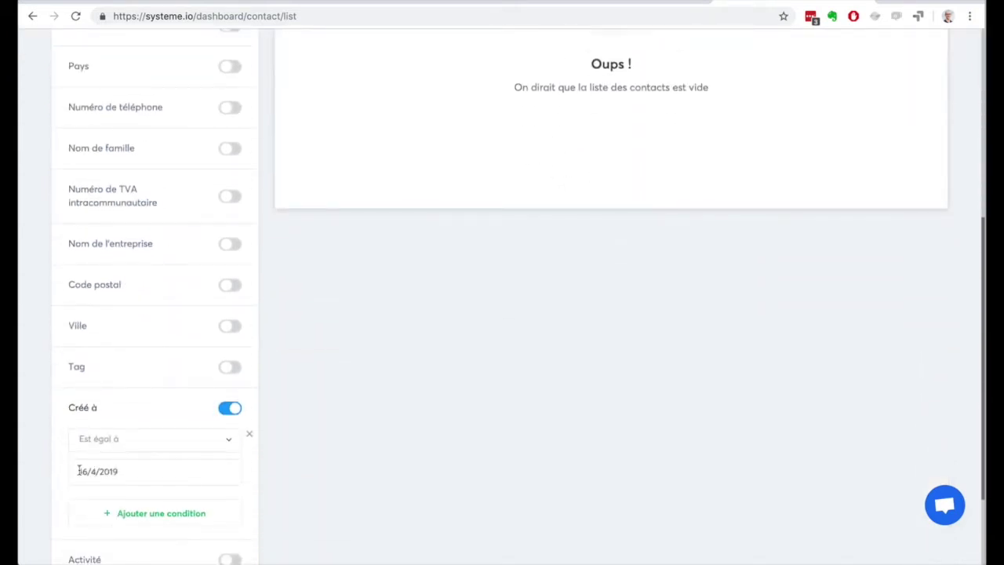
pyautogui.scroll(5, 506, 213)
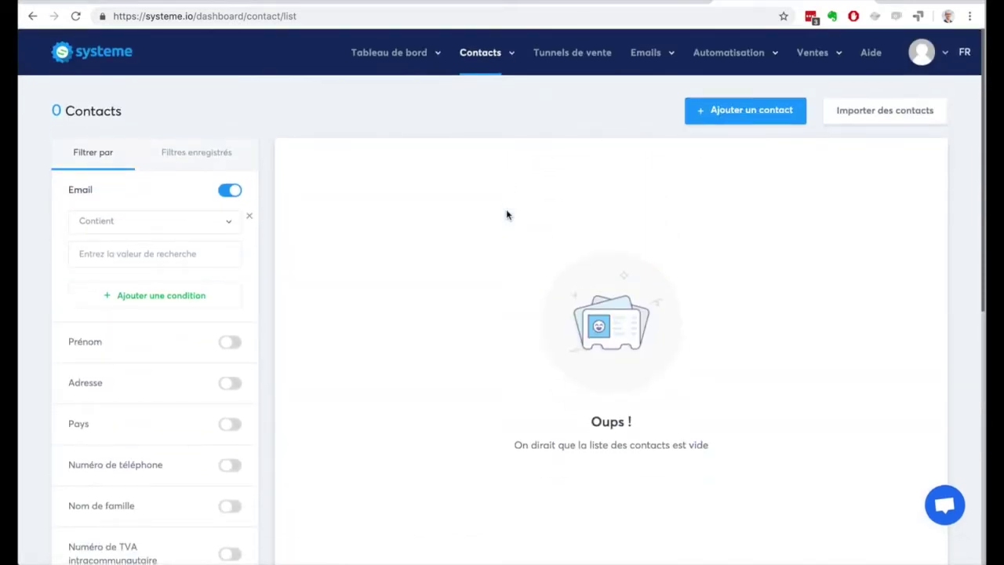
# Turn off the creation date (Créé à) and Email filters on the contacts list
pyautogui.scroll(-5, 45, 287)
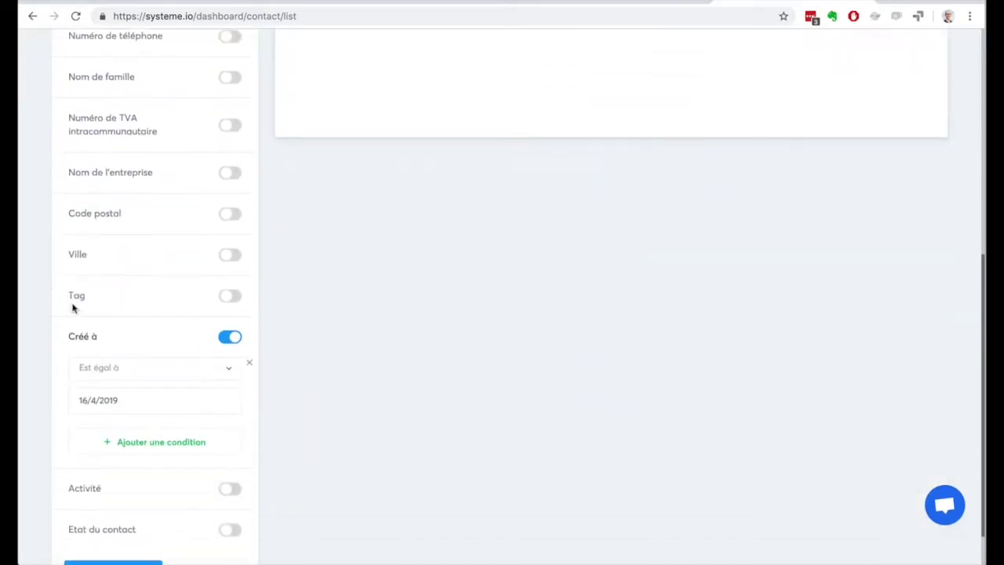
pyautogui.click(228, 338)
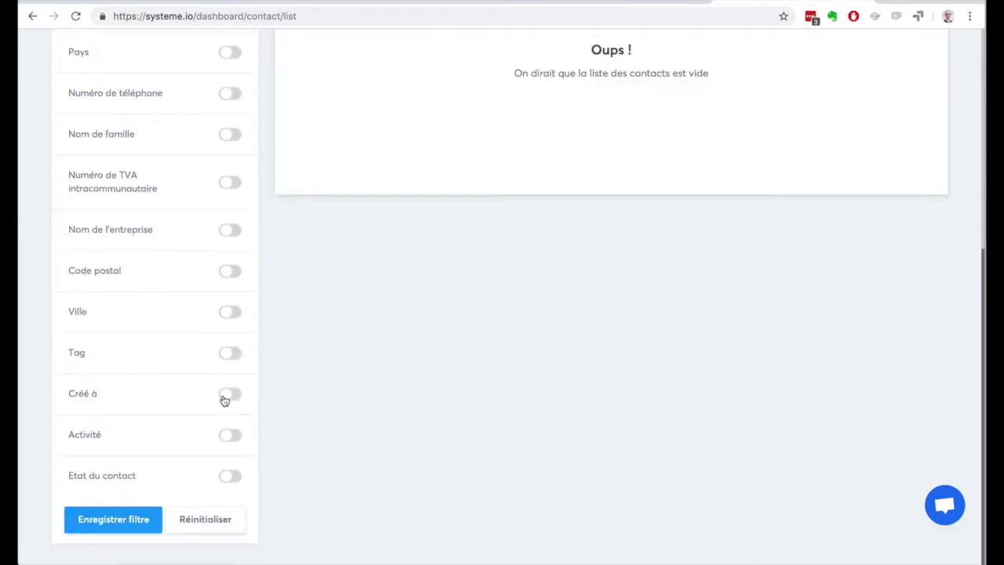
pyautogui.scroll(4, 189, 363)
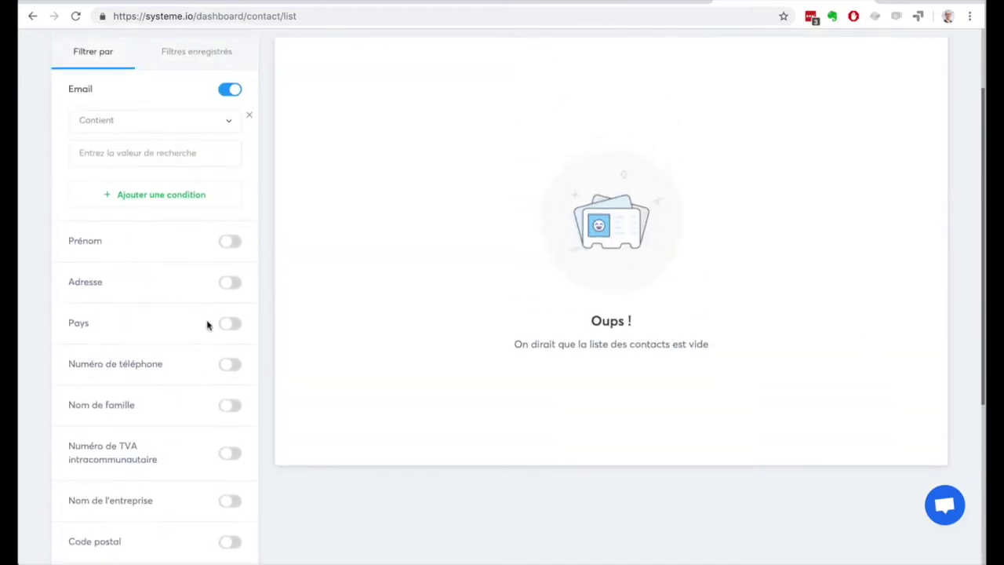
pyautogui.click(227, 89)
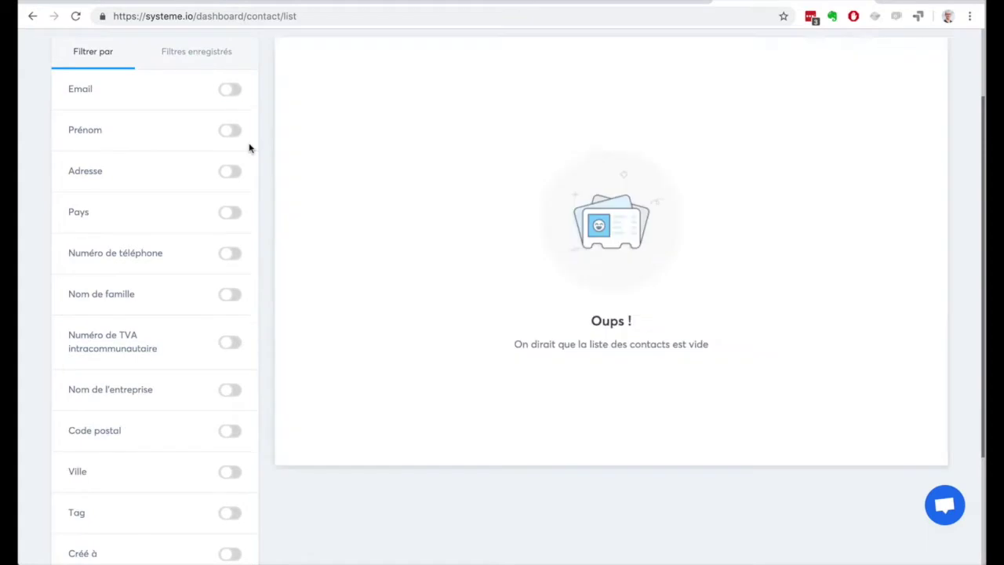
# Look at the saved contact filters and return to the filter criteria
pyautogui.scroll(2, 249, 149)
pyautogui.click(190, 157)
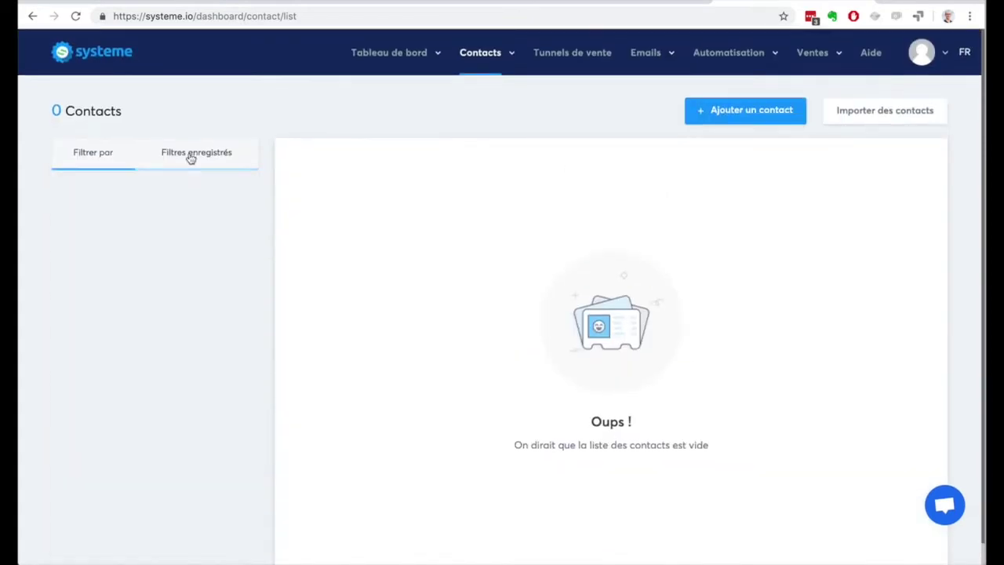
pyautogui.click(104, 162)
# Open the sales funnels list (Tunnels de vente)
pyautogui.moveTo(461, 61)
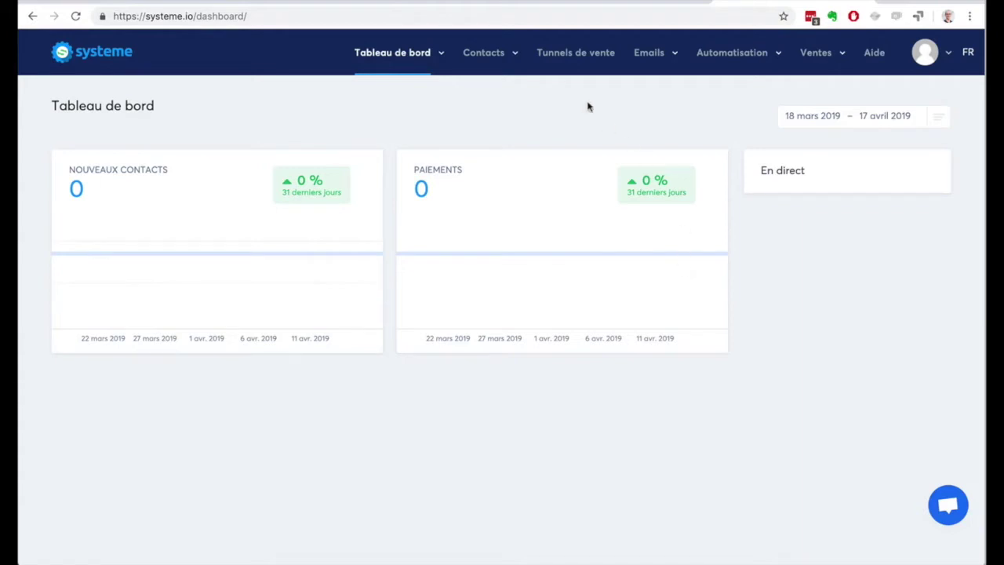
pyautogui.click(556, 51)
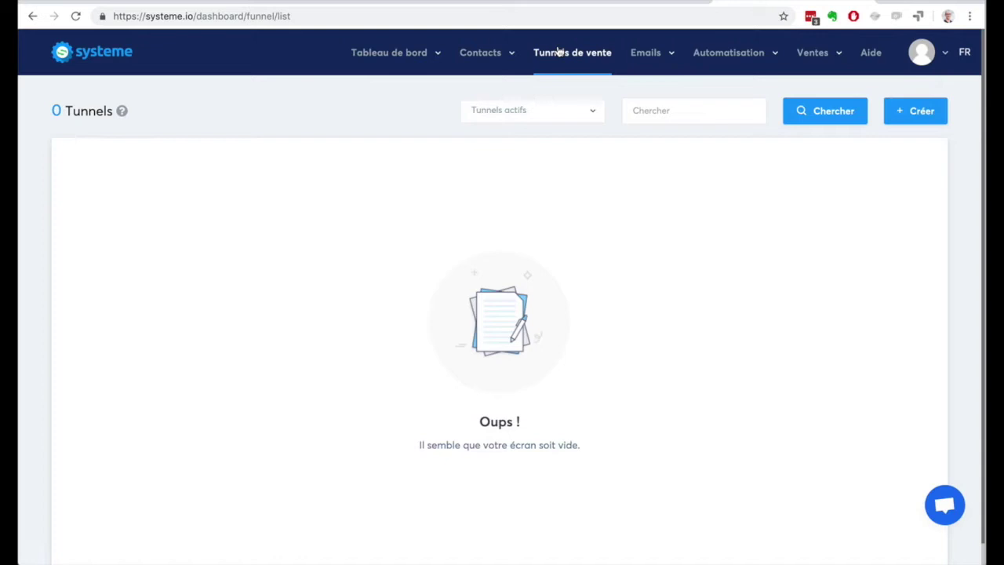
pyautogui.moveTo(461, 96)
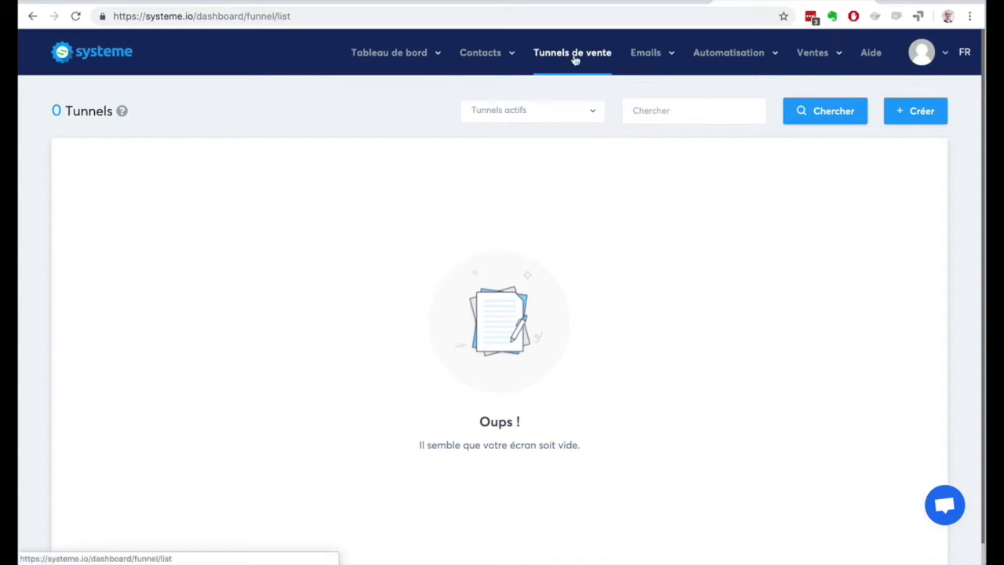
# Create a sales funnel named Génération d'audience with the type Construisez votre audience
pyautogui.click(918, 111)
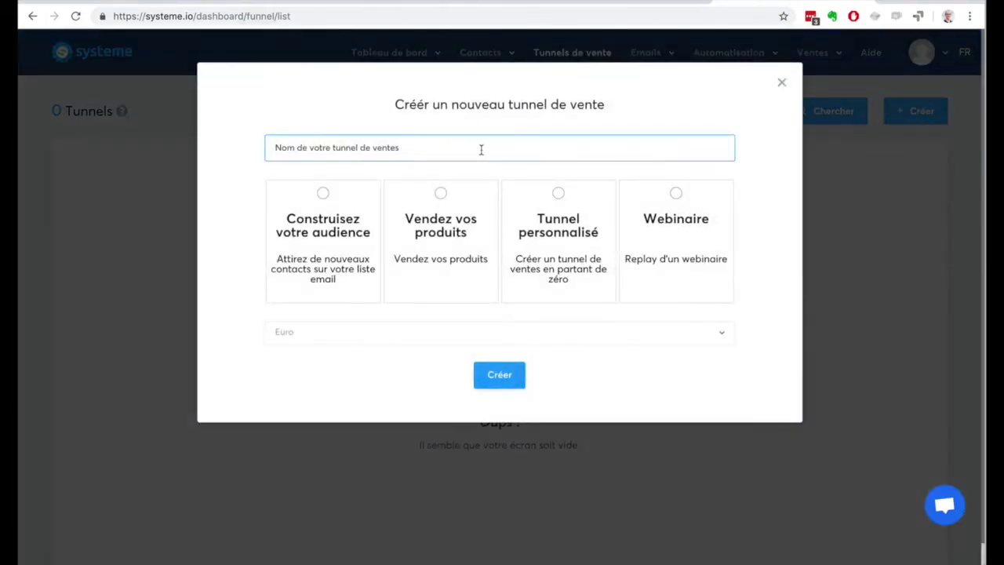
pyautogui.write('Généra')
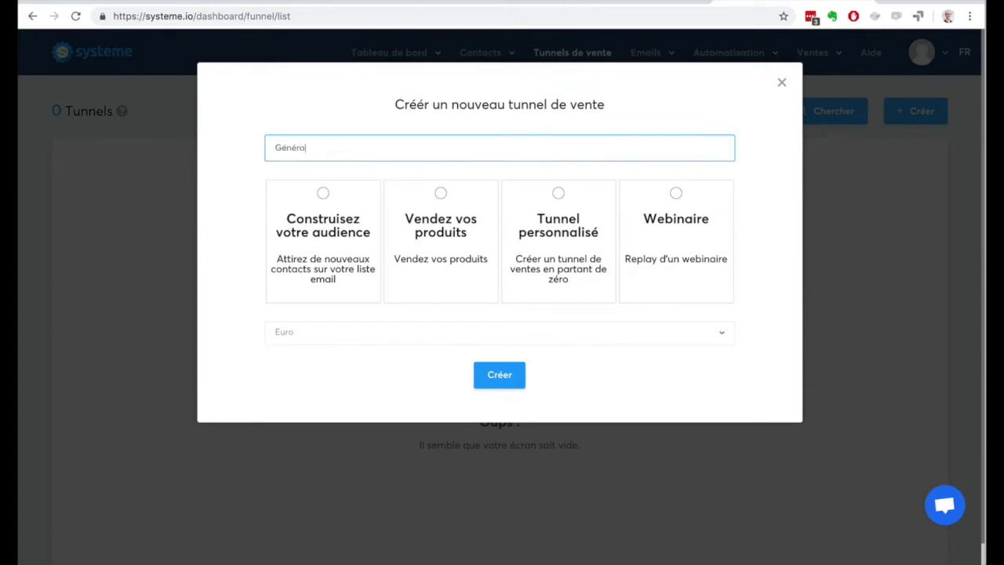
pyautogui.write("tion d'audience")
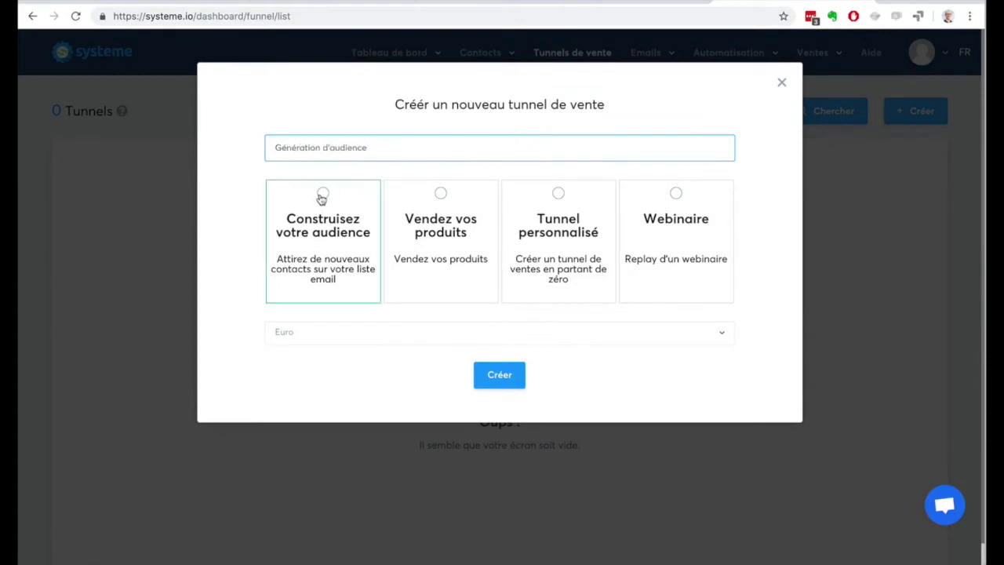
pyautogui.click(676, 196)
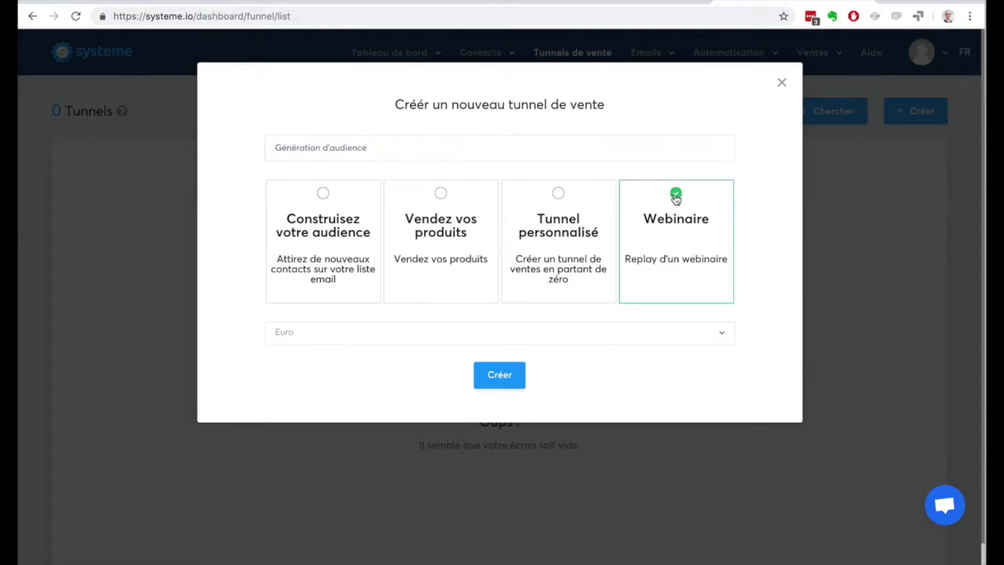
pyautogui.click(441, 199)
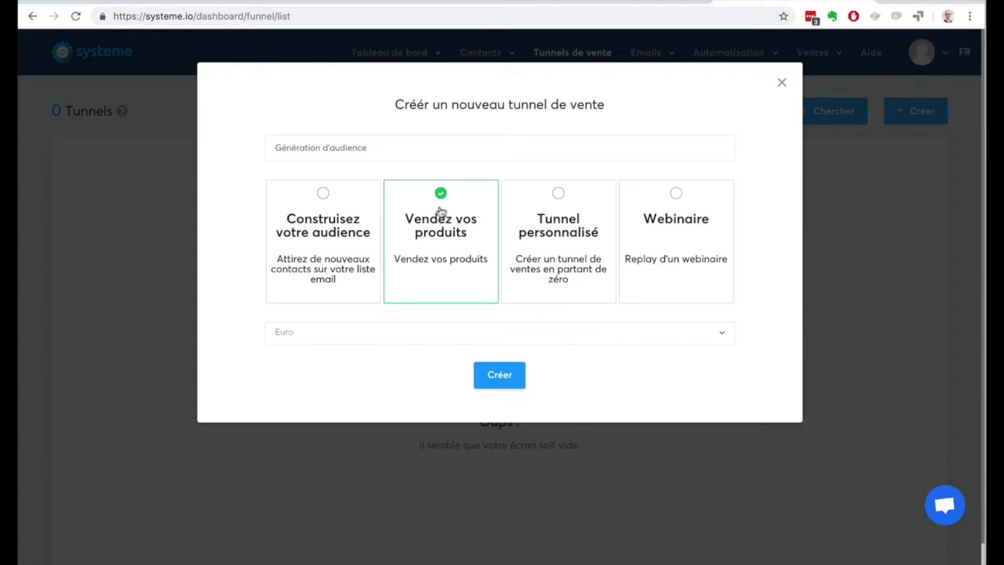
pyautogui.click(325, 195)
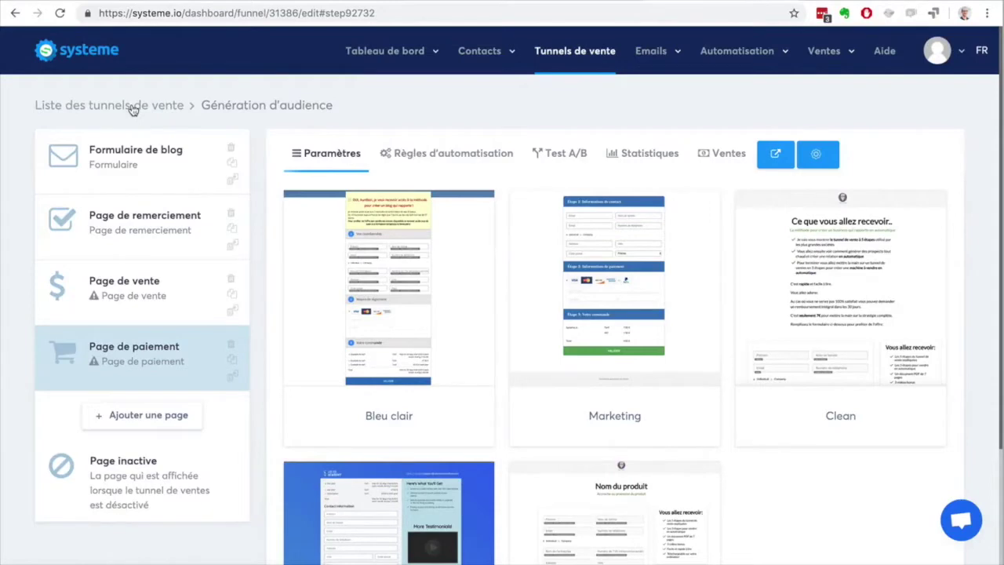
# Create another sales funnel named Tunnel de ventes with the type Vendez vos produits
pyautogui.click(132, 108)
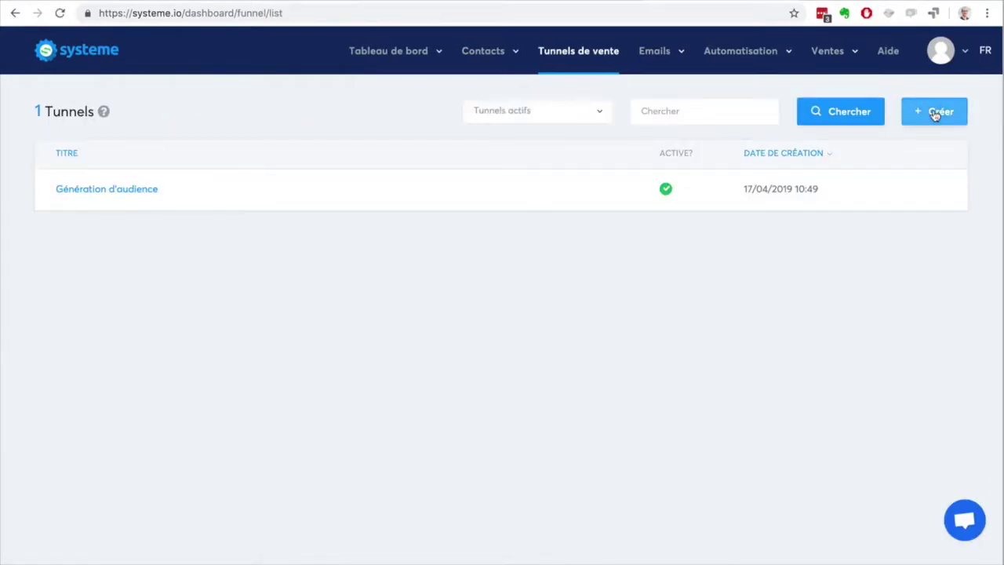
pyautogui.click(934, 113)
pyautogui.write('Tu')
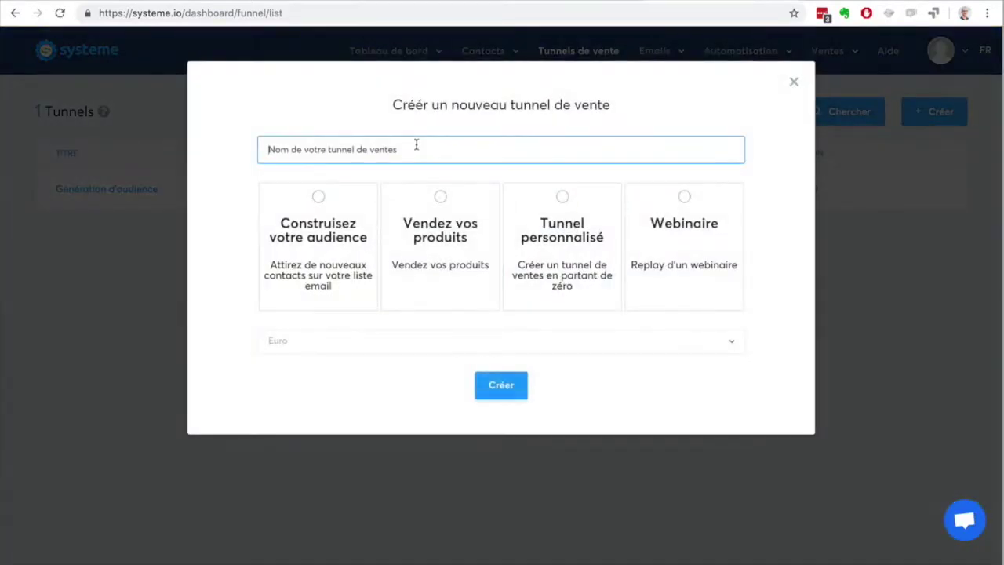
pyautogui.write('nnel de')
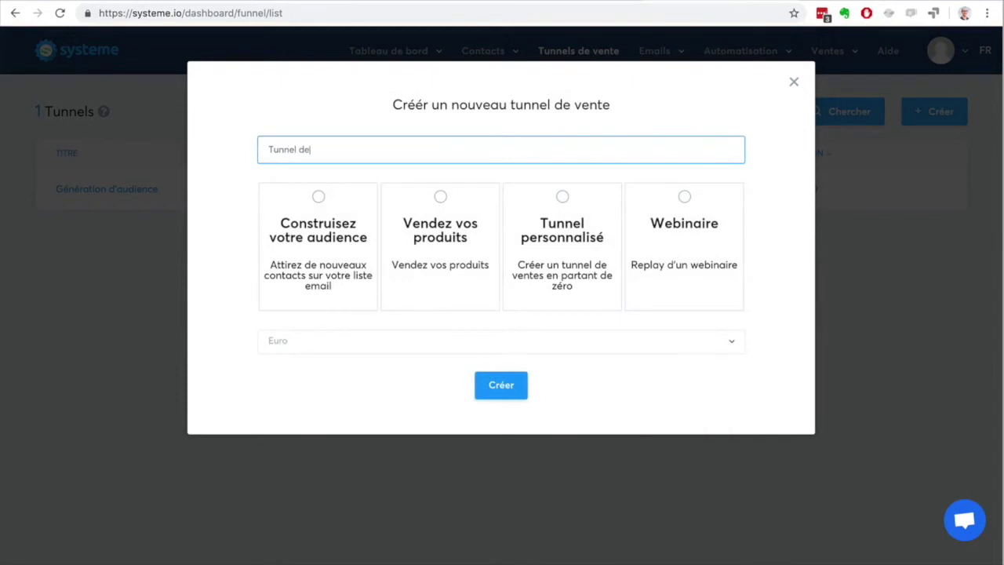
pyautogui.write(' ventes')
pyautogui.click(446, 197)
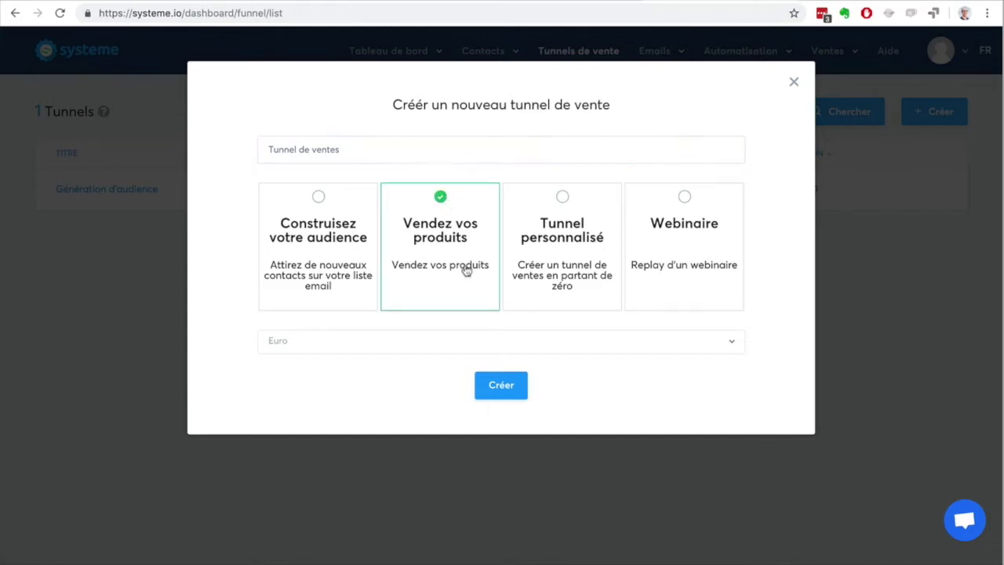
pyautogui.click(508, 386)
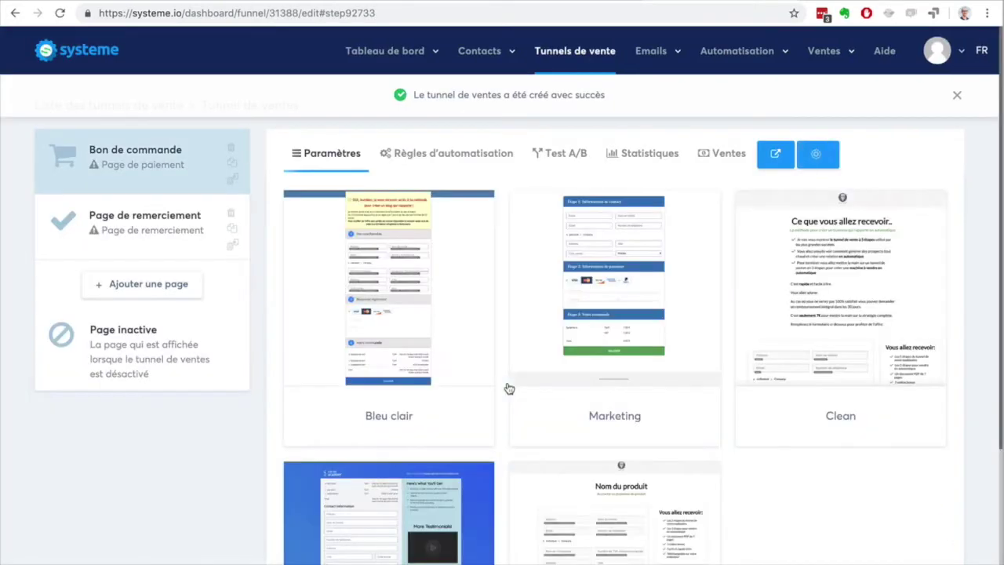
# Apply the template headed Nom du produit to the Bon de commande page and review its pricing settings (Tarif de l'offre)
pyautogui.moveTo(511, 385)
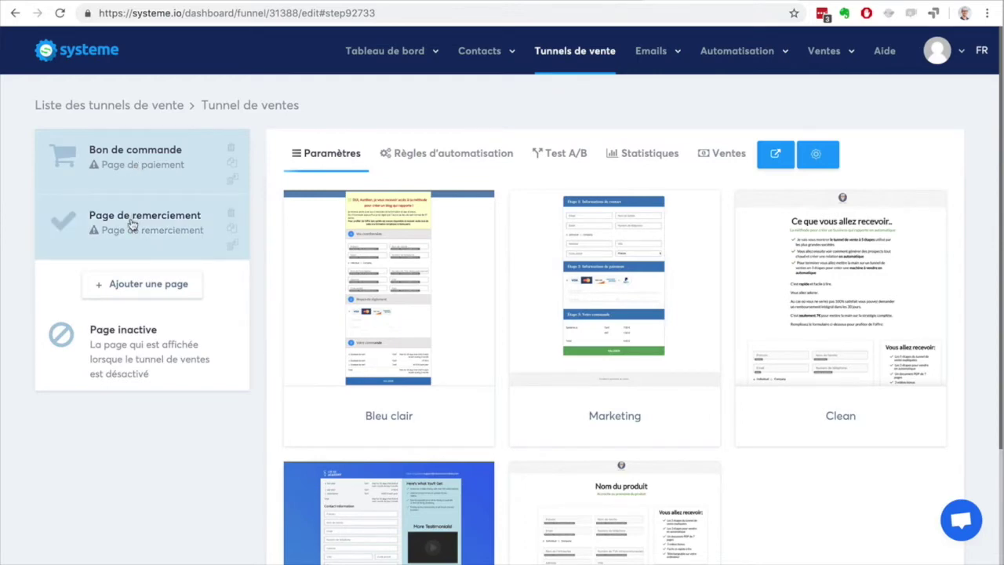
pyautogui.scroll(-3, 816, 345)
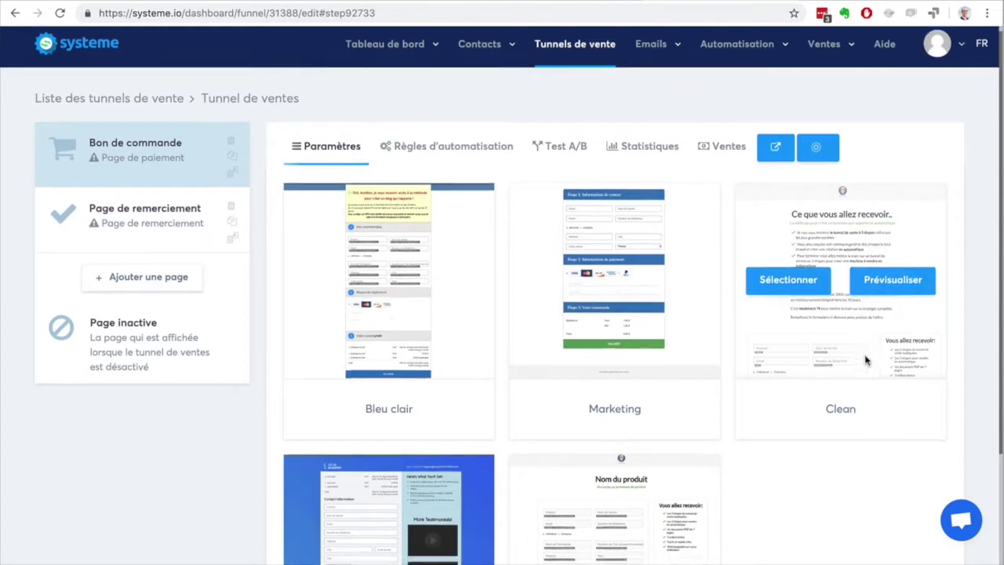
pyautogui.click(560, 392)
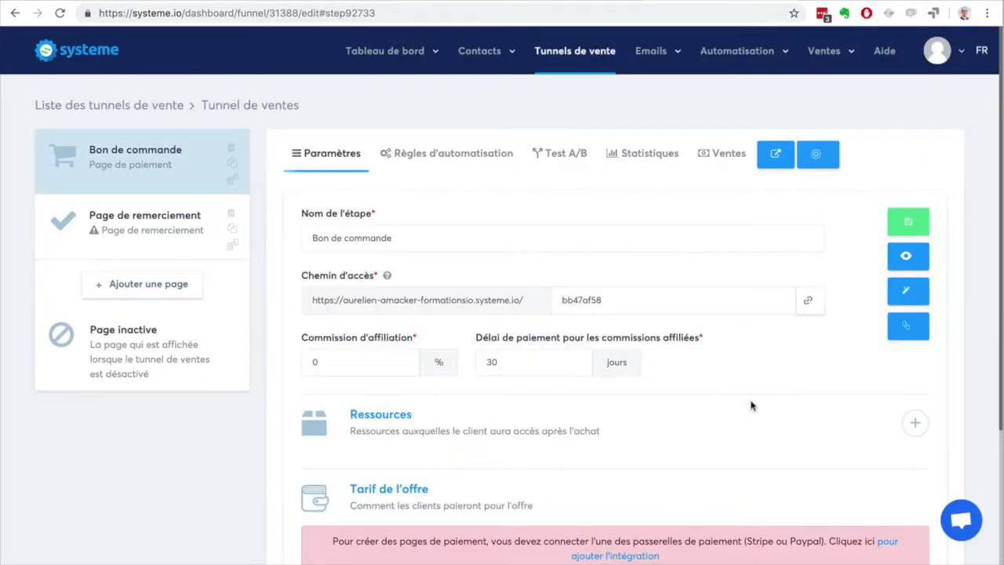
pyautogui.scroll(-3, 751, 405)
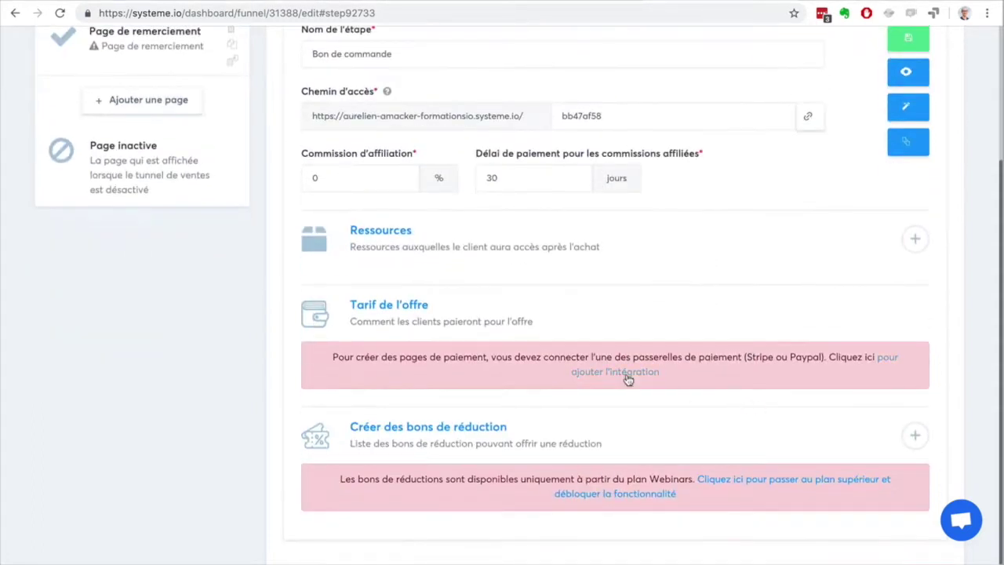
pyautogui.doubleClick(757, 357)
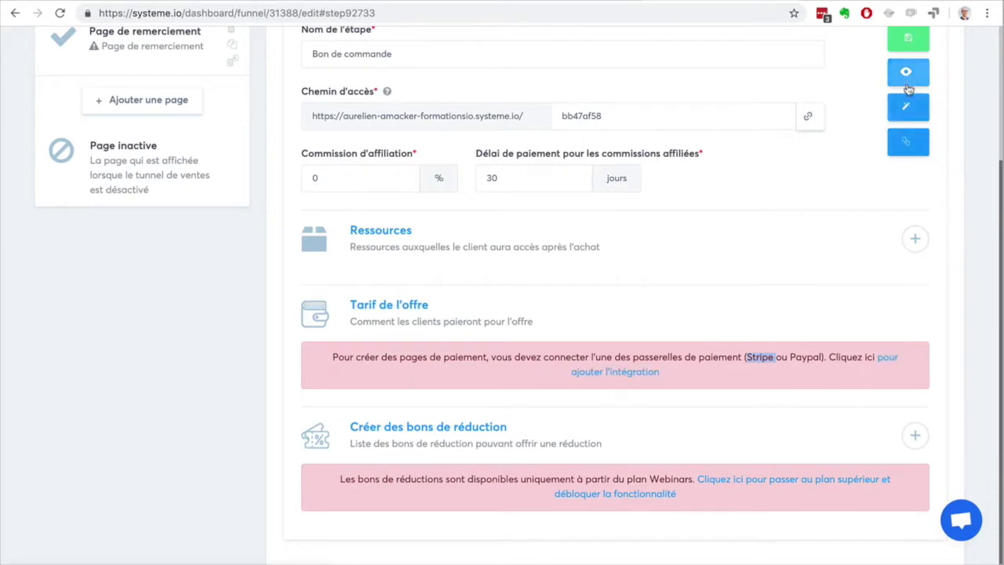
# Examine the Bon de commande page in the page editor, from contact fields to payment methods and prices, and return to the funnel
pyautogui.click(905, 109)
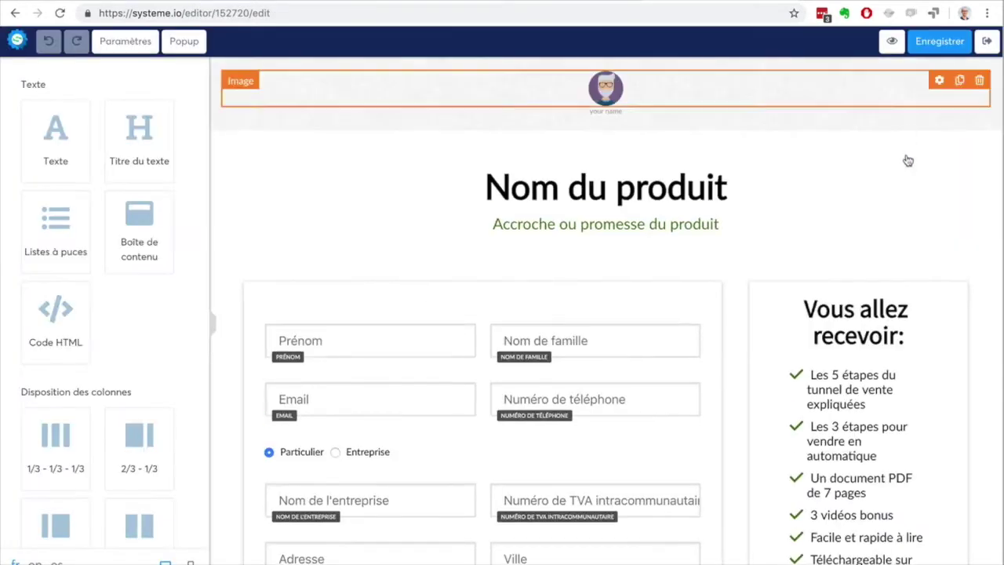
pyautogui.scroll(-3, 958, 284)
pyautogui.scroll(-4, 494, 234)
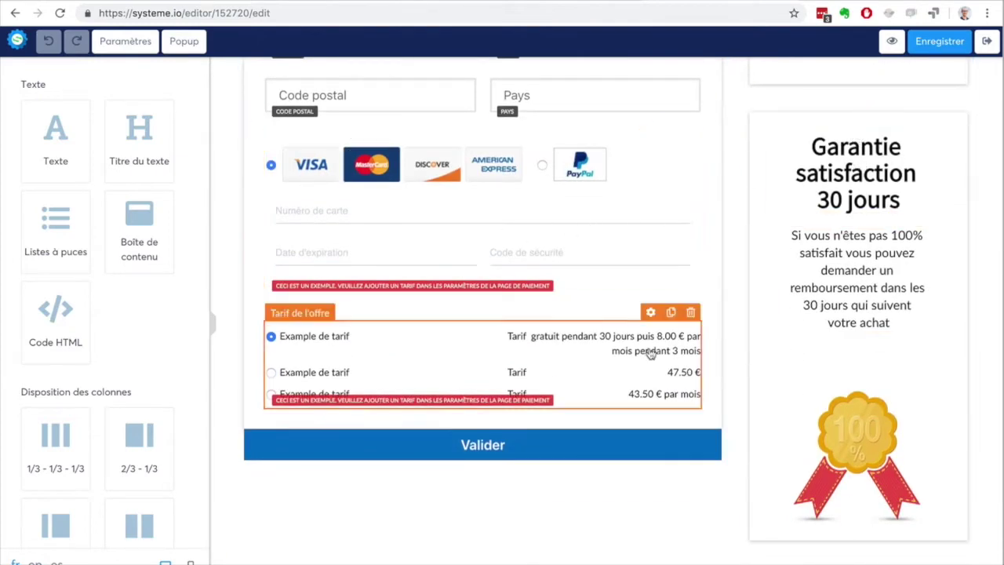
pyautogui.scroll(3, 650, 353)
pyautogui.scroll(3, 650, 354)
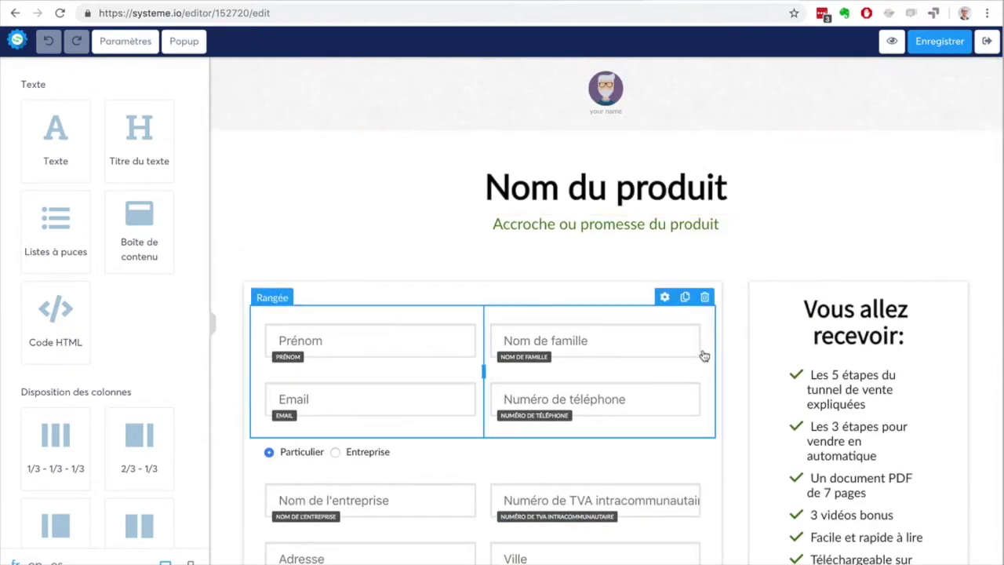
pyautogui.click(962, 41)
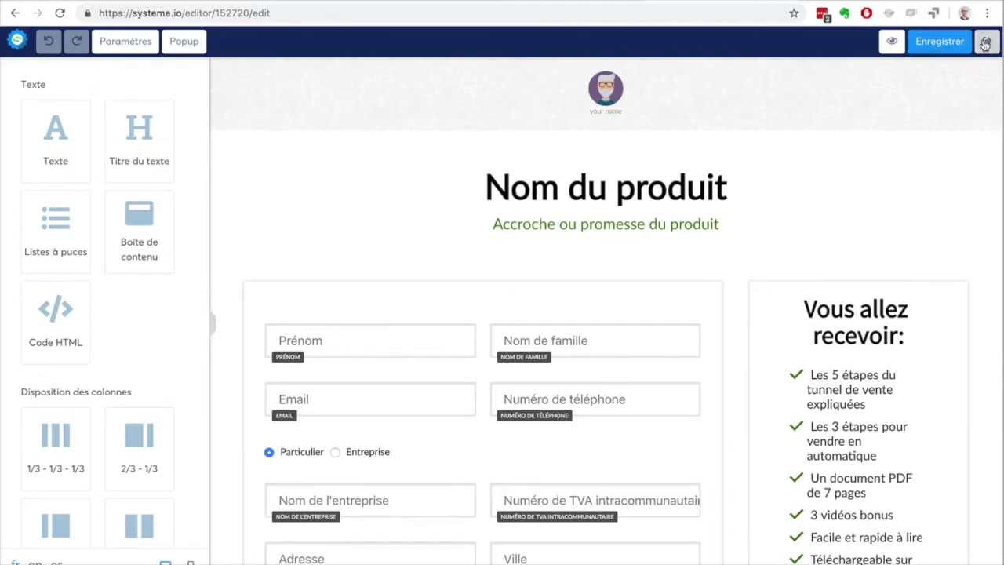
pyautogui.click(985, 42)
# Add a funnel step named Page de vente of type Page de vente and move it ahead of Bon de commande
pyautogui.click(128, 284)
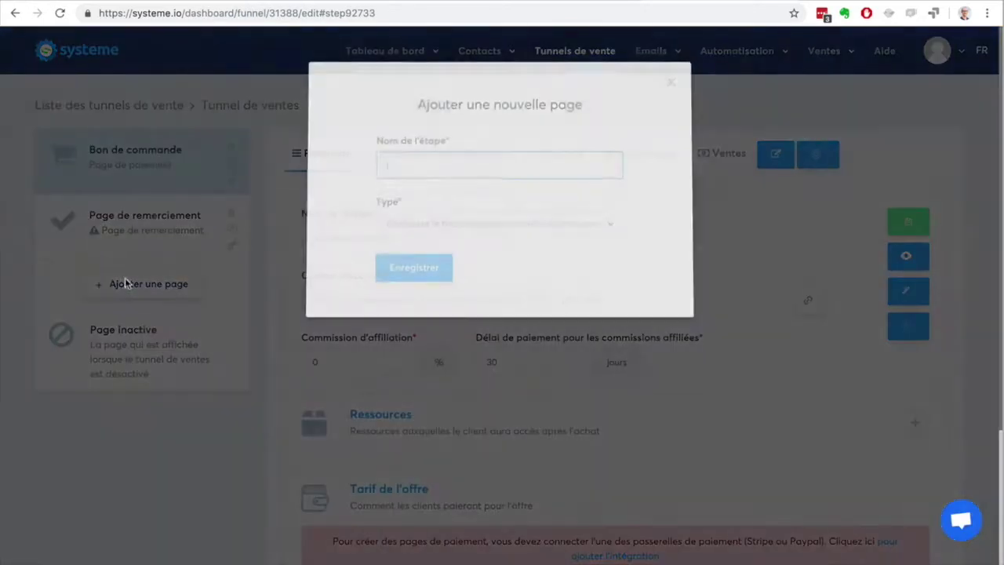
pyautogui.write('Page de vente')
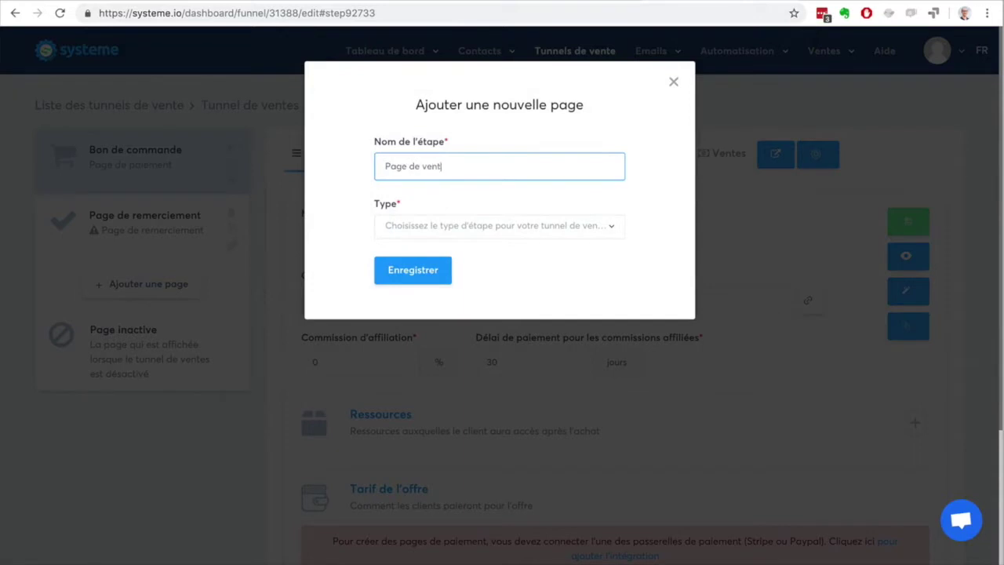
pyautogui.click(470, 232)
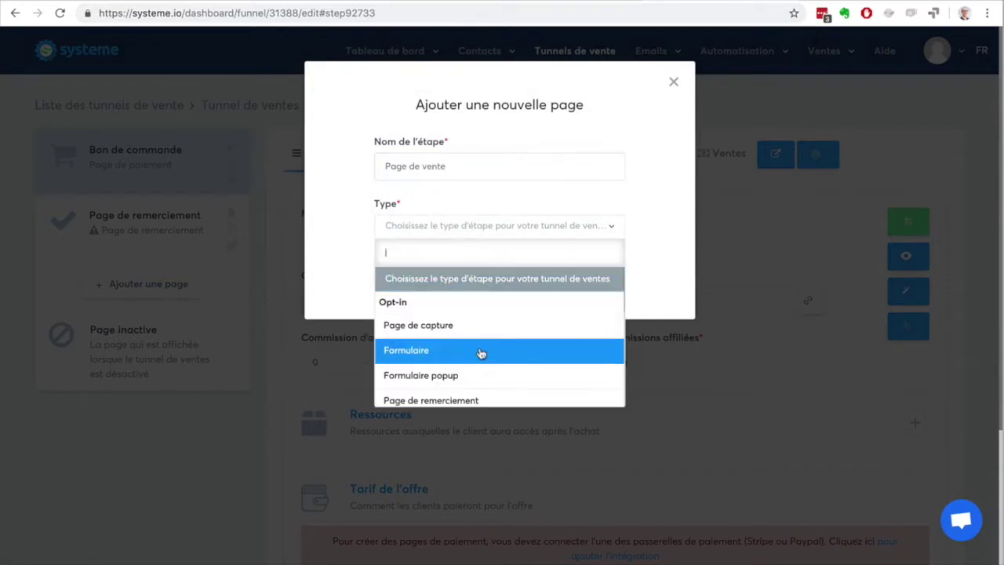
pyautogui.scroll(-3, 481, 352)
pyautogui.click(481, 328)
pyautogui.click(412, 272)
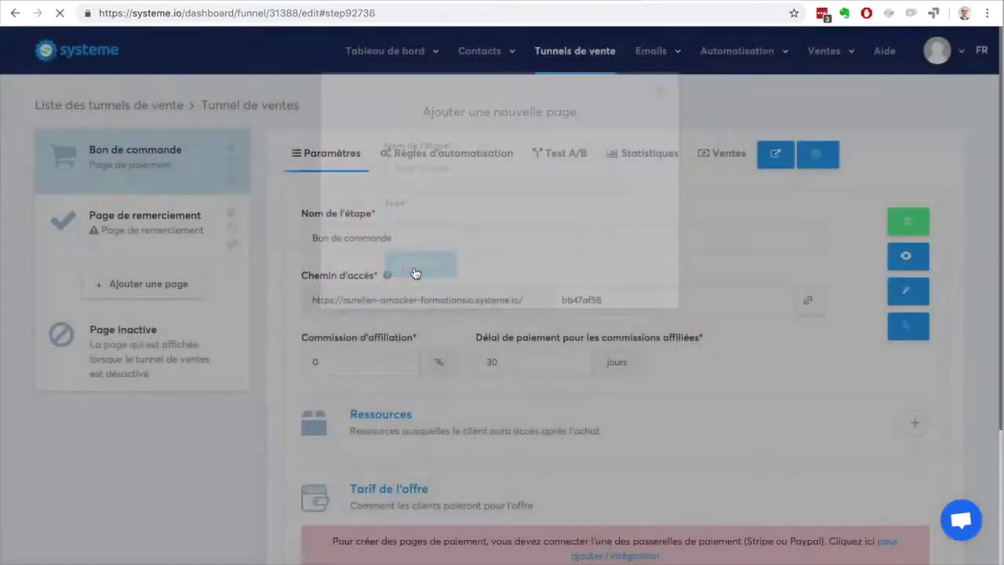
pyautogui.moveTo(119, 290); pyautogui.dragTo(112, 145)
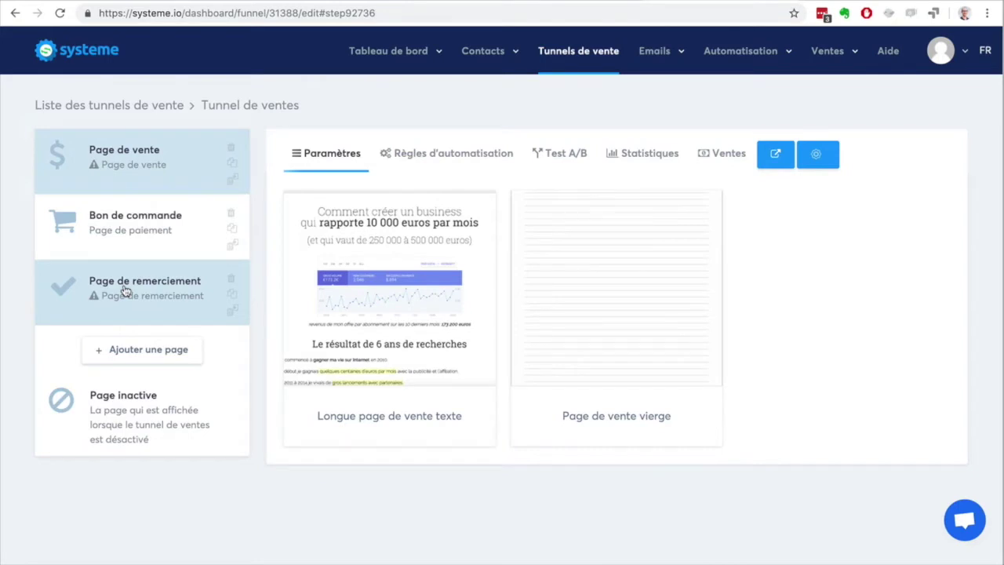
# Add a funnel step named Upsell 1 of type Upsell and place it between Bon de commande and Page de remerciement
pyautogui.click(110, 237)
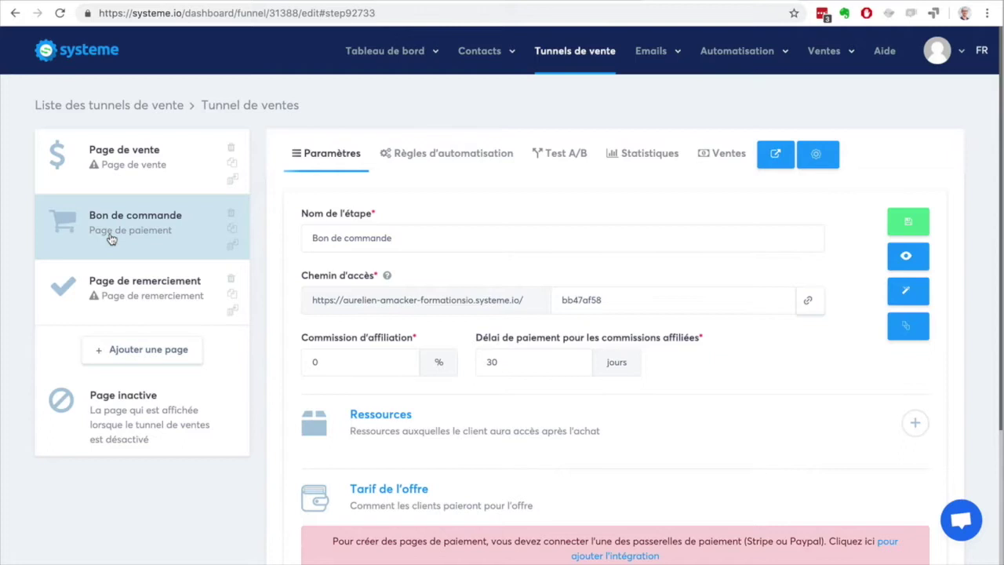
pyautogui.click(145, 350)
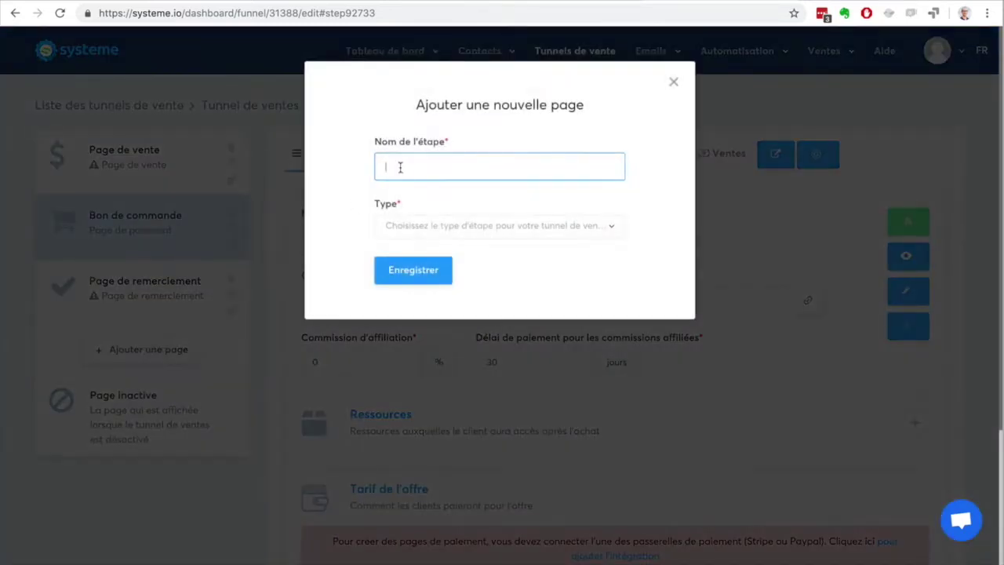
pyautogui.write('Upsell 1')
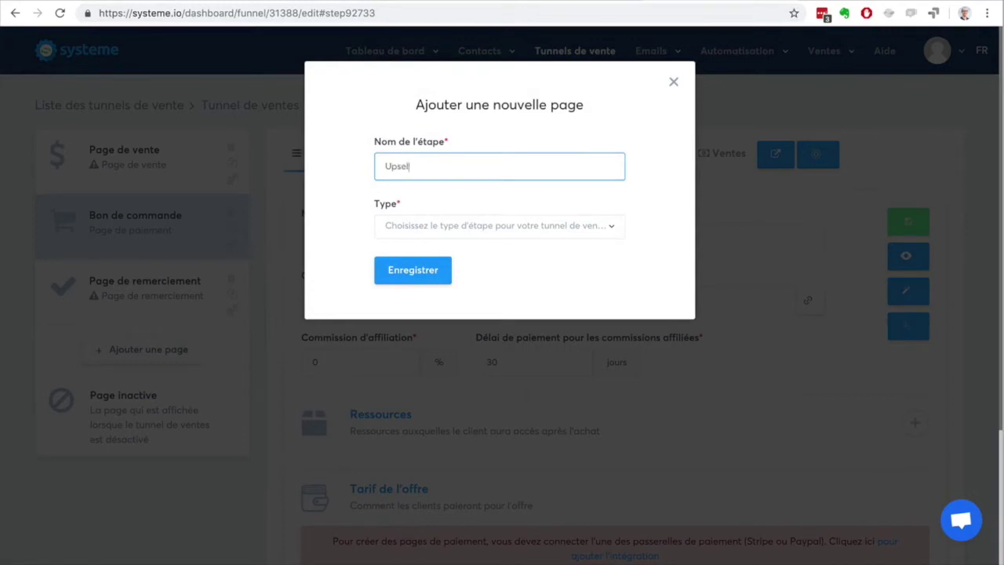
pyautogui.click(480, 225)
pyautogui.scroll(-3, 495, 335)
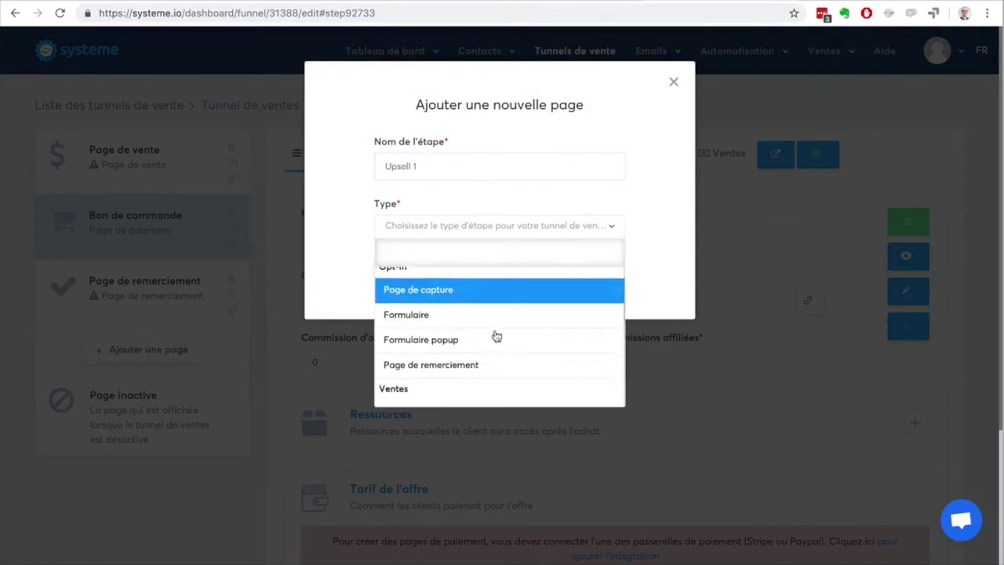
pyautogui.click(486, 313)
pyautogui.click(414, 278)
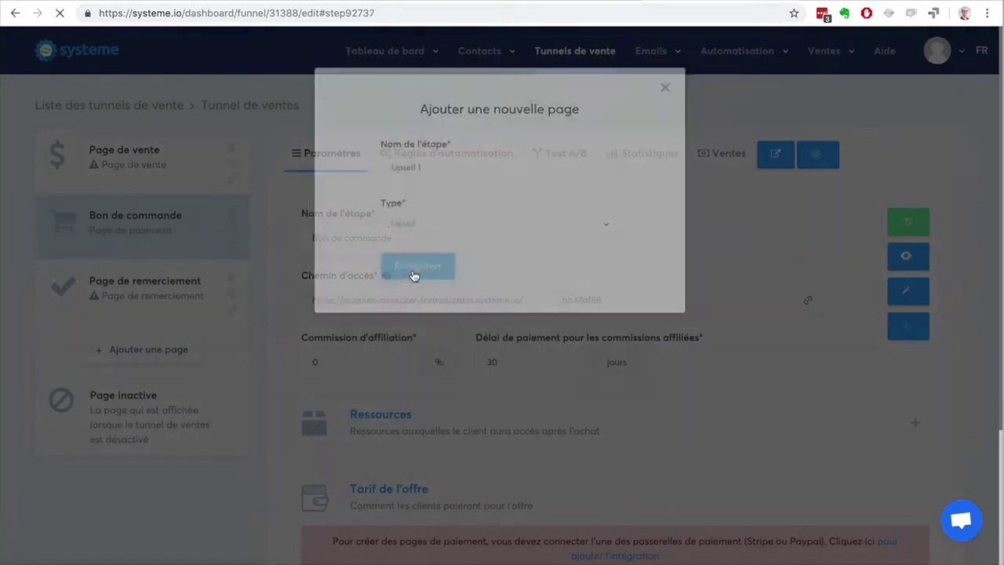
pyautogui.moveTo(126, 345); pyautogui.dragTo(118, 270)
# Apply the Upsell template to the Upsell 1 page
pyautogui.click(107, 226)
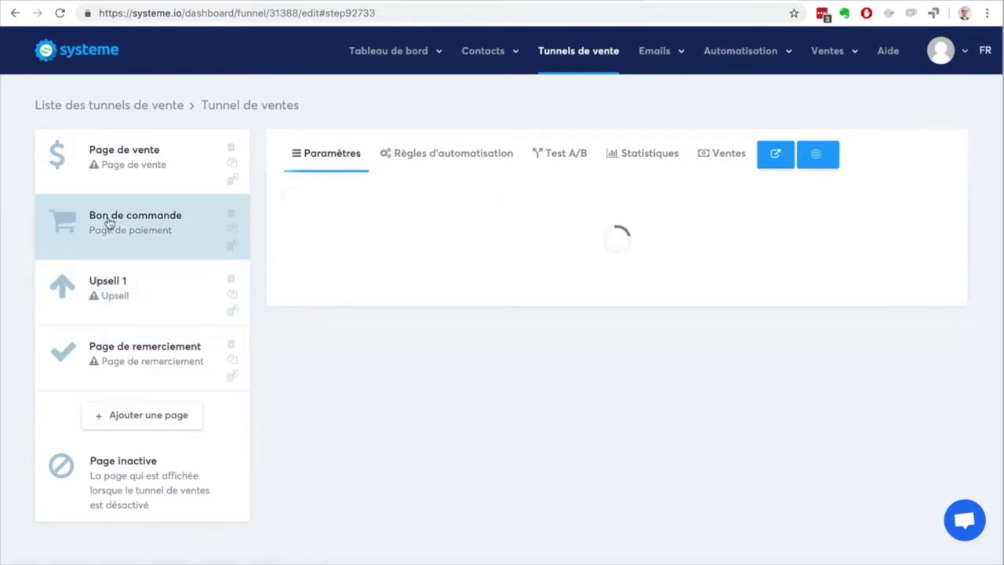
pyautogui.click(162, 298)
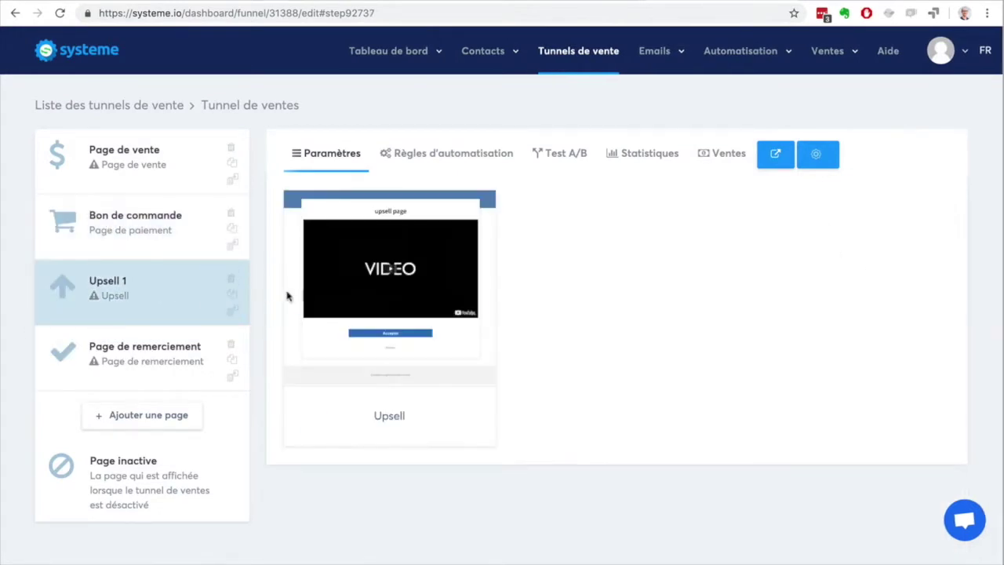
pyautogui.moveTo(350, 313)
pyautogui.click(338, 297)
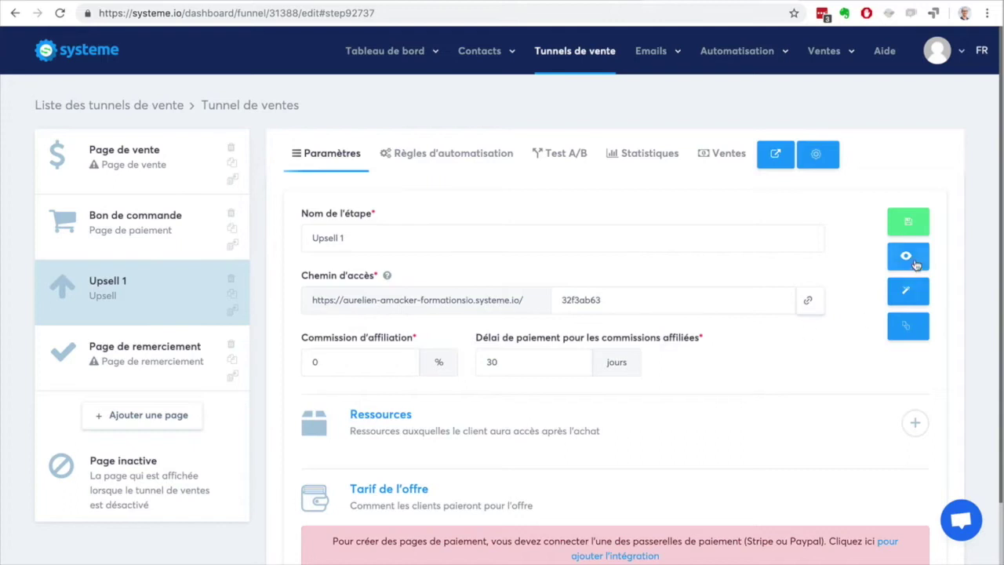
# In the Upsell 1 page, move the Accepter button to the row's first column and Refuser to its third, save and exit the editor
pyautogui.click(910, 293)
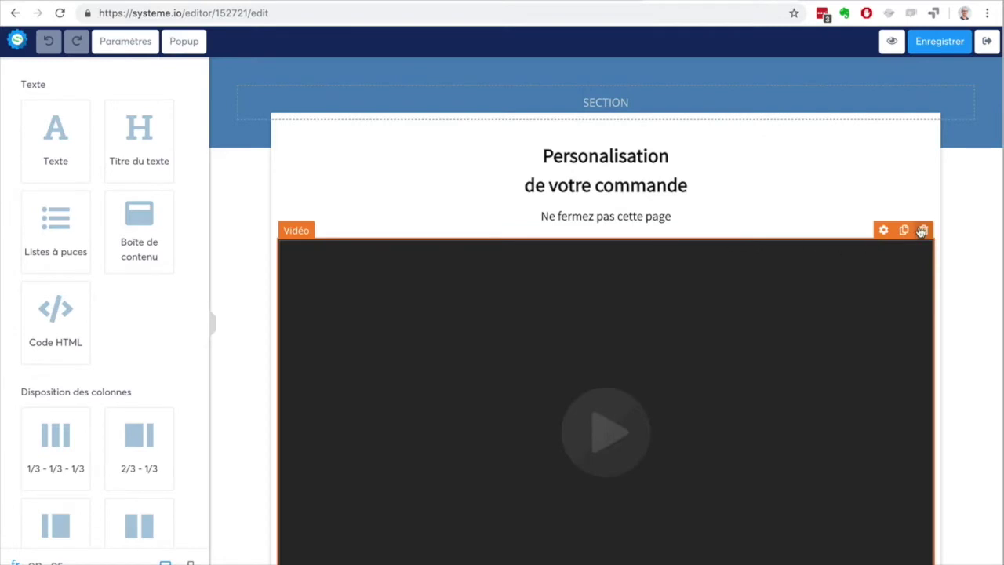
pyautogui.scroll(-3, 254, 275)
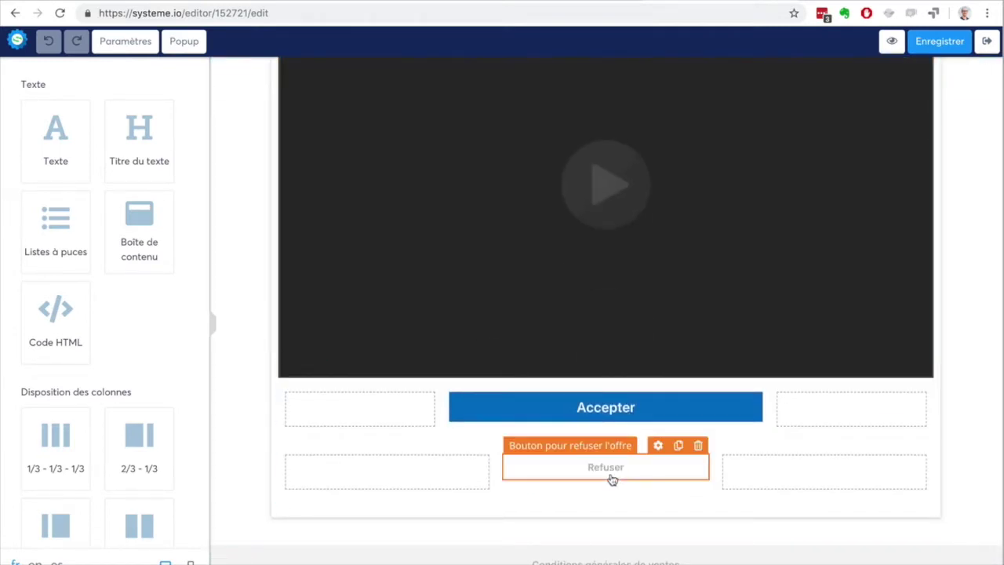
pyautogui.moveTo(554, 417); pyautogui.dragTo(357, 412)
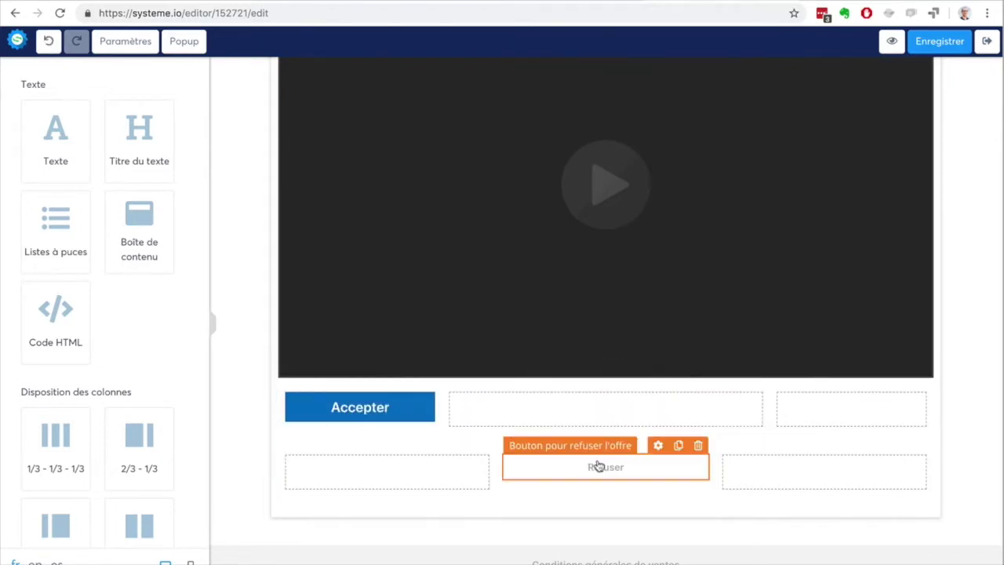
pyautogui.moveTo(598, 464); pyautogui.dragTo(795, 412)
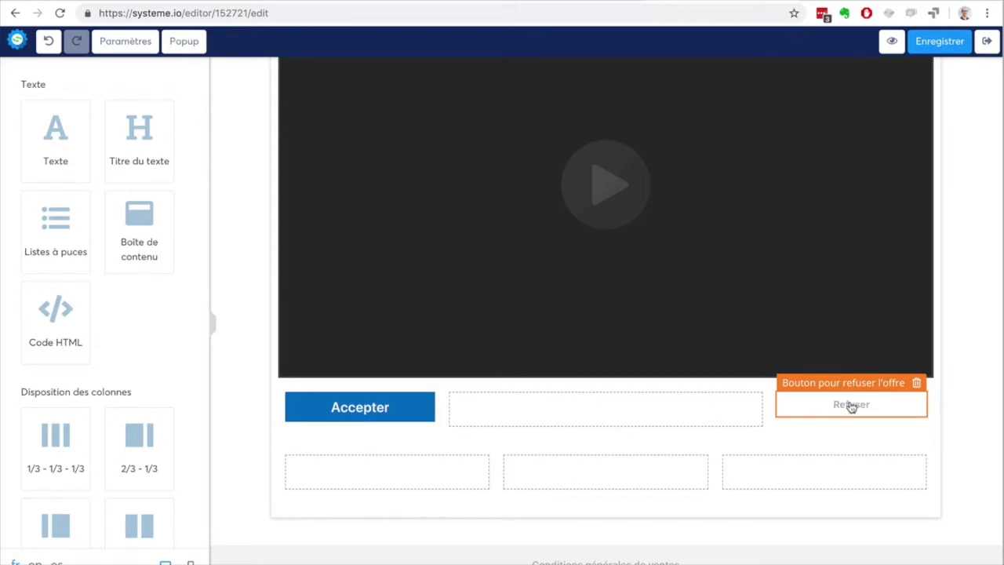
pyautogui.scroll(-3, 108, 403)
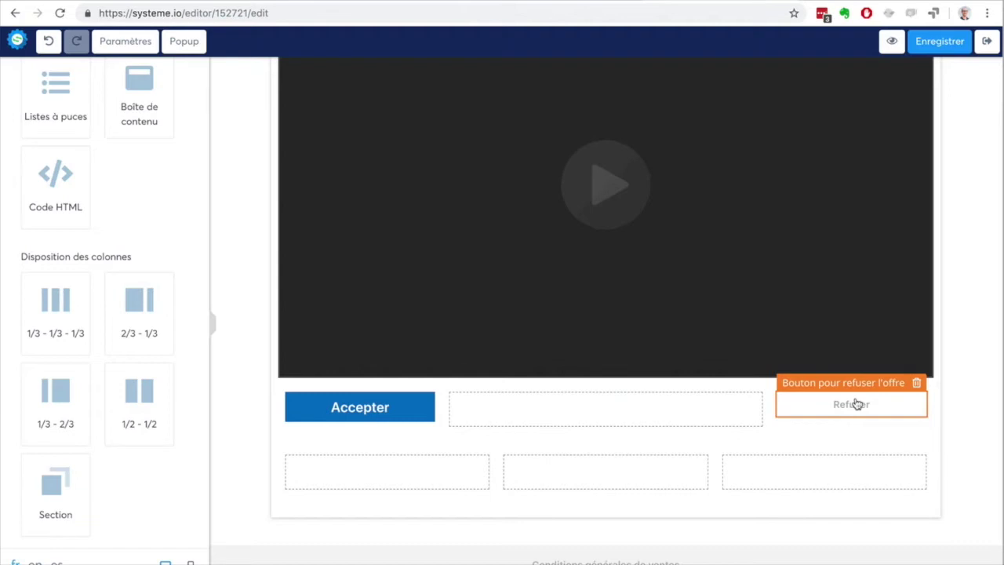
pyautogui.click(930, 44)
pyautogui.click(982, 40)
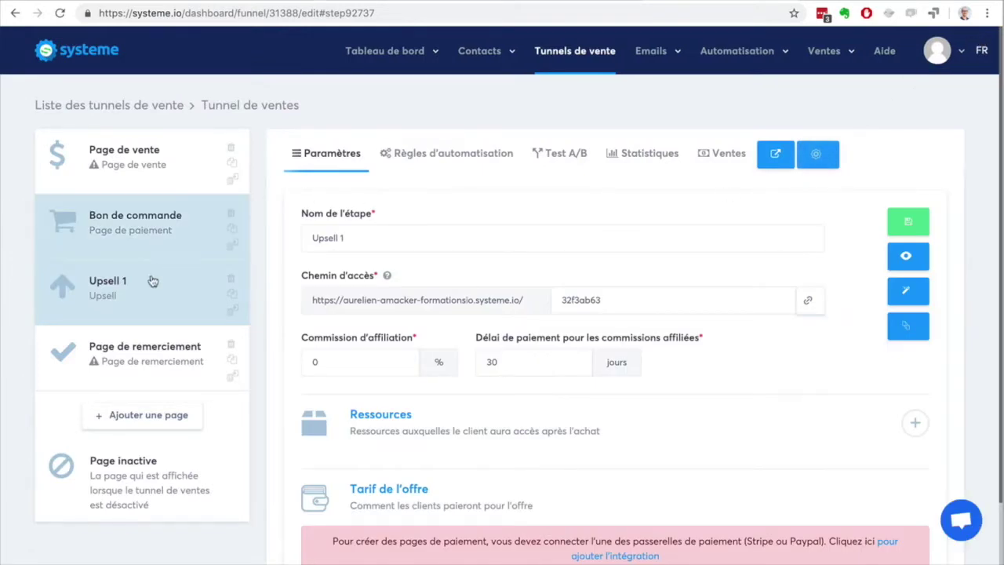
# Look over the Upsell 1 settings and open the Bon de commande step's settings
pyautogui.scroll(-1, 639, 400)
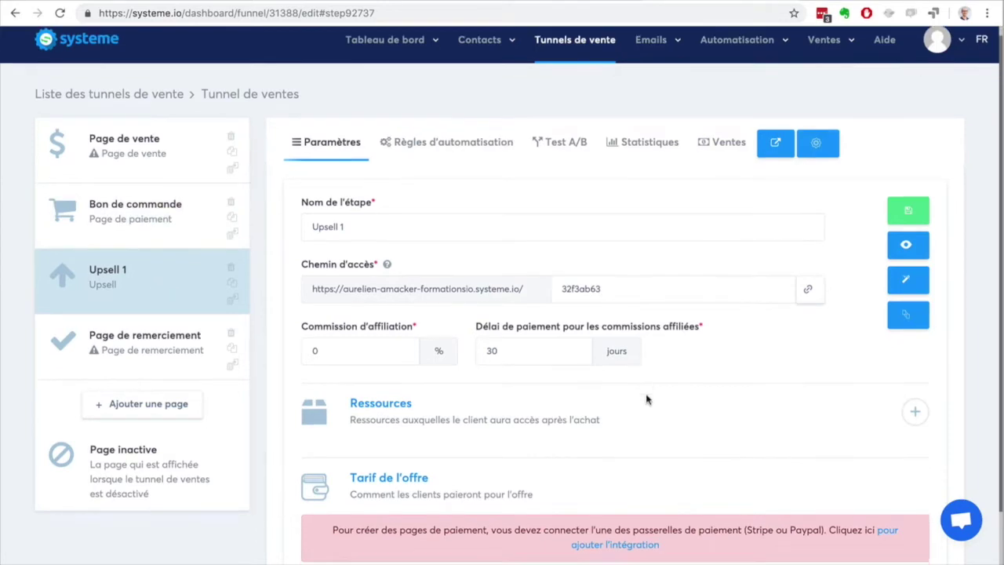
pyautogui.click(135, 233)
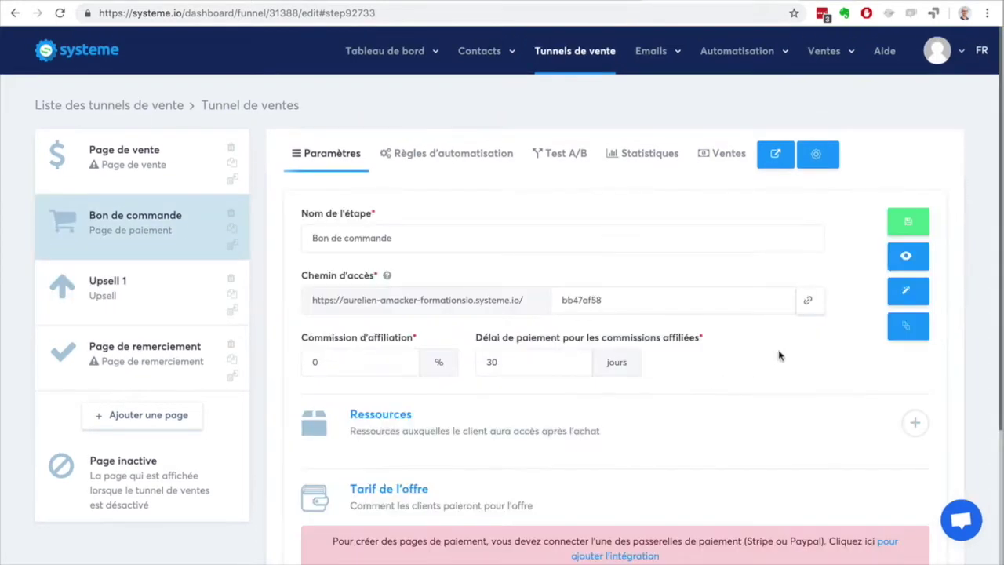
# Add a Formation resource to the Bon de commande step and check which courses can be chosen for it
pyautogui.scroll(-3, 778, 353)
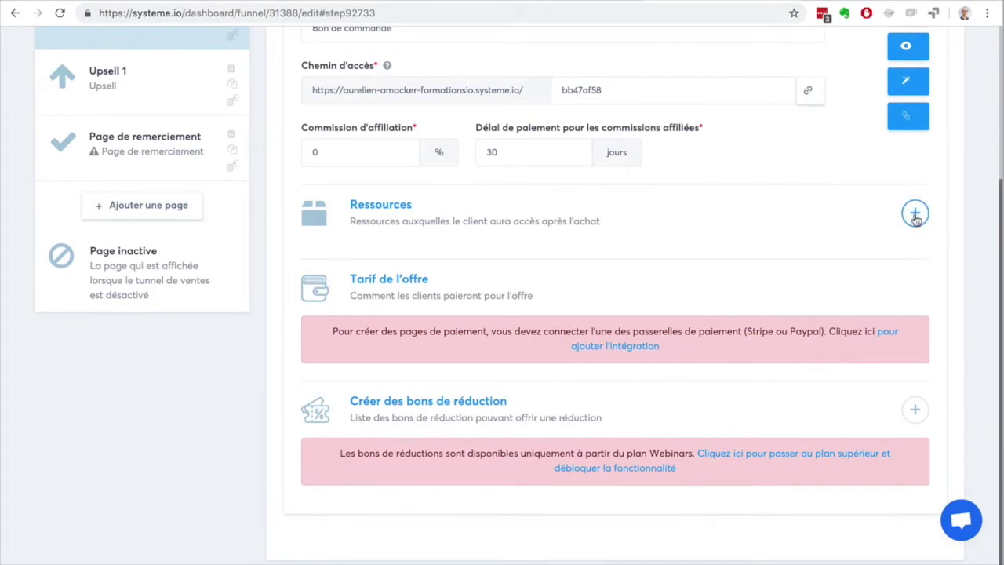
pyautogui.click(915, 215)
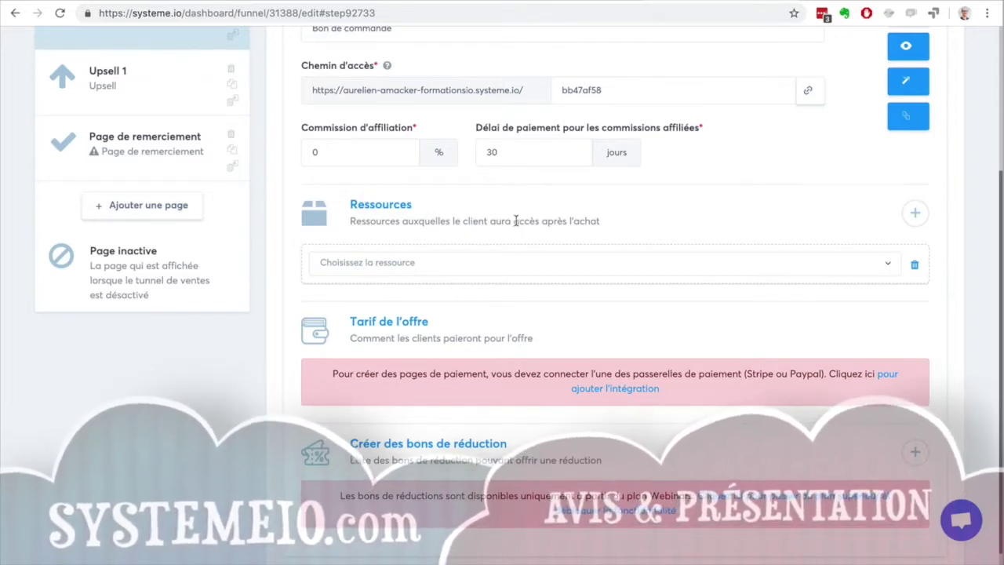
pyautogui.click(601, 268)
pyautogui.scroll(-1, 588, 369)
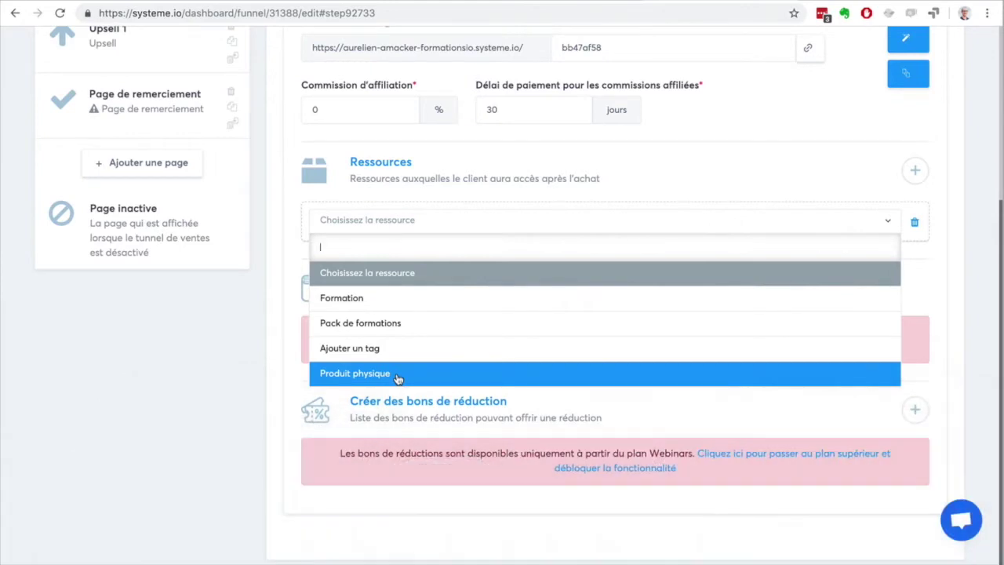
pyautogui.click(381, 298)
pyautogui.click(400, 264)
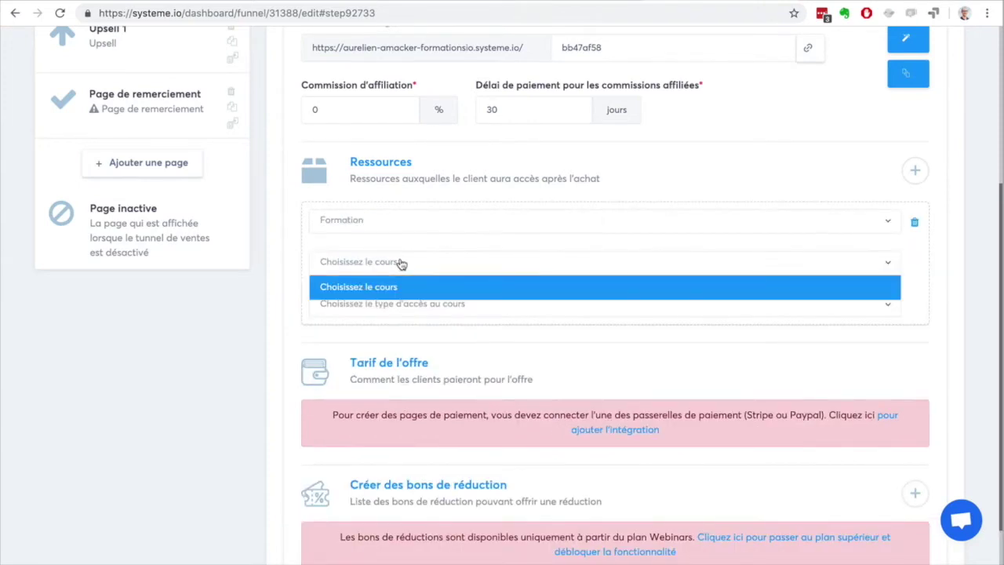
pyautogui.click(400, 264)
pyautogui.click(400, 265)
pyautogui.click(399, 264)
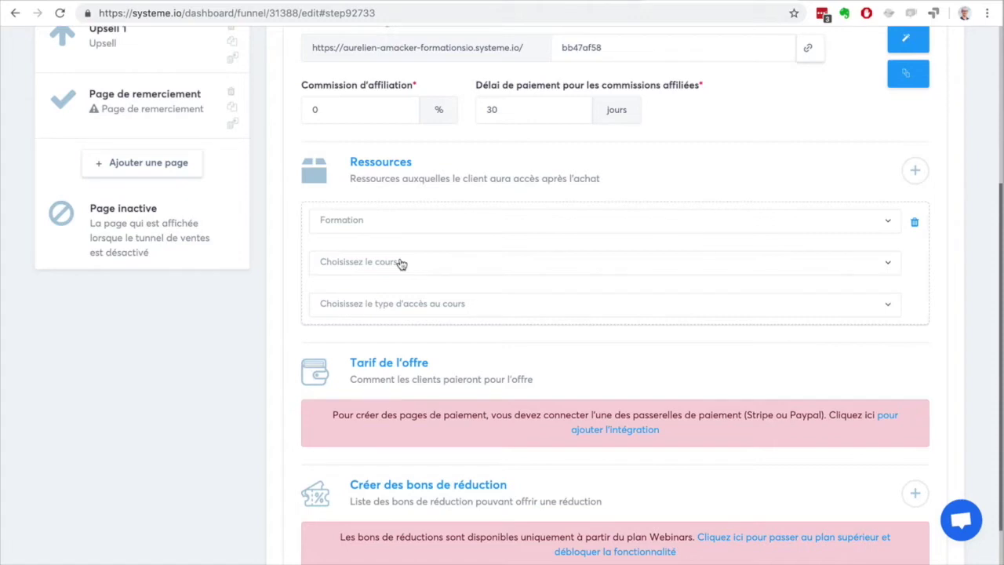
# Try Ajouter un tag as the order form's resource type and return it to Formation
pyautogui.click(755, 229)
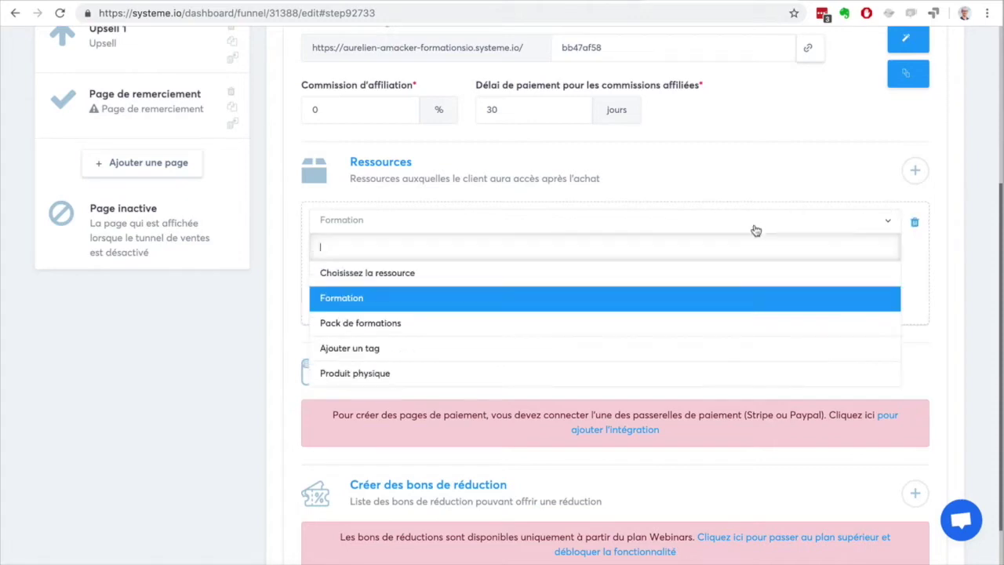
pyautogui.click(659, 347)
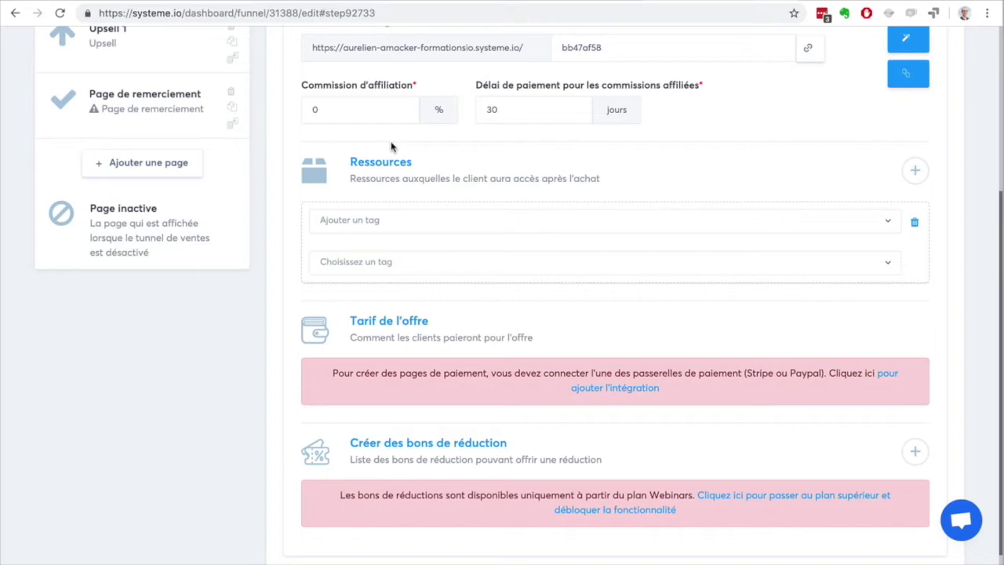
pyautogui.scroll(3, 828, 197)
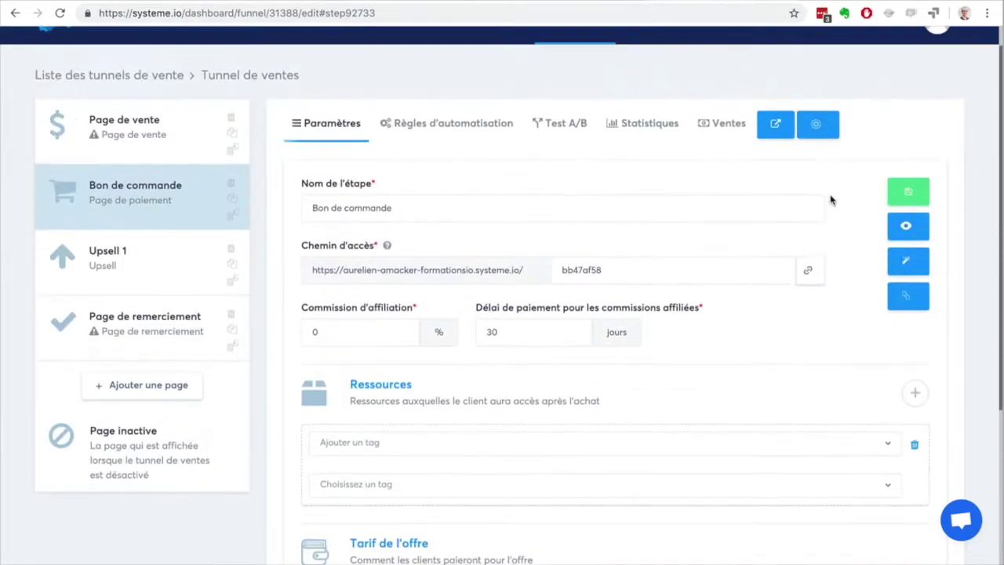
pyautogui.scroll(-2, 831, 199)
pyautogui.scroll(-2, 831, 200)
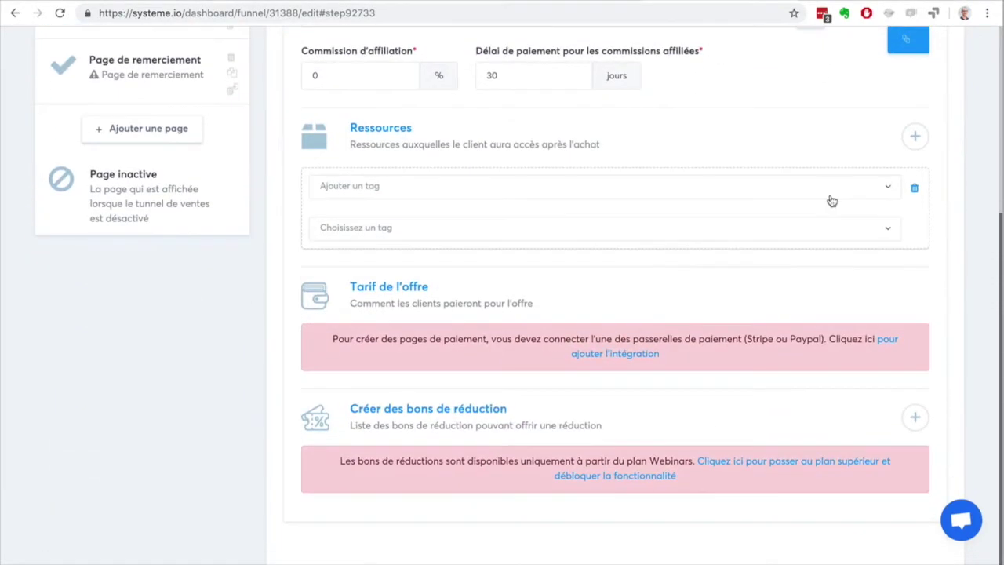
pyautogui.click(398, 186)
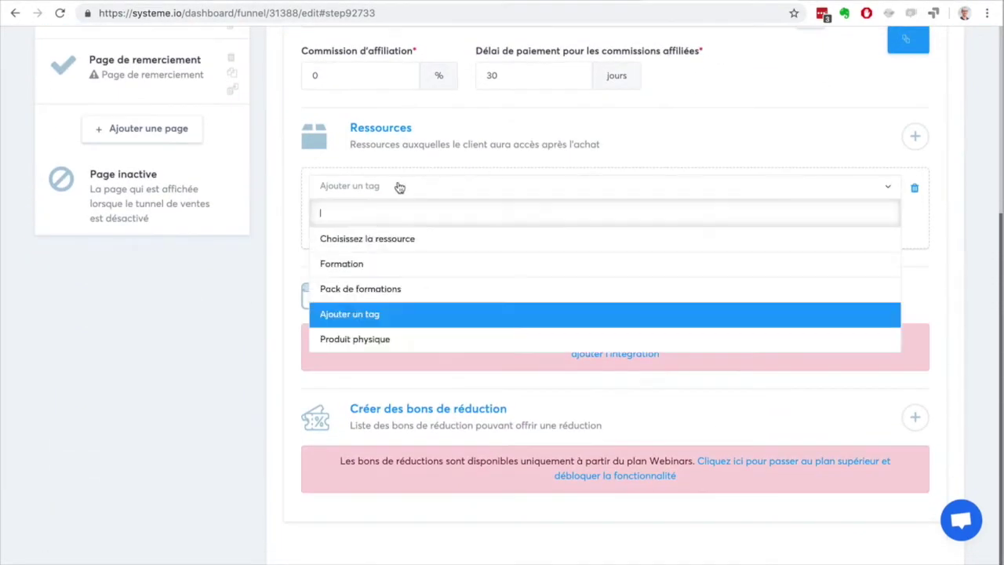
pyautogui.click(396, 264)
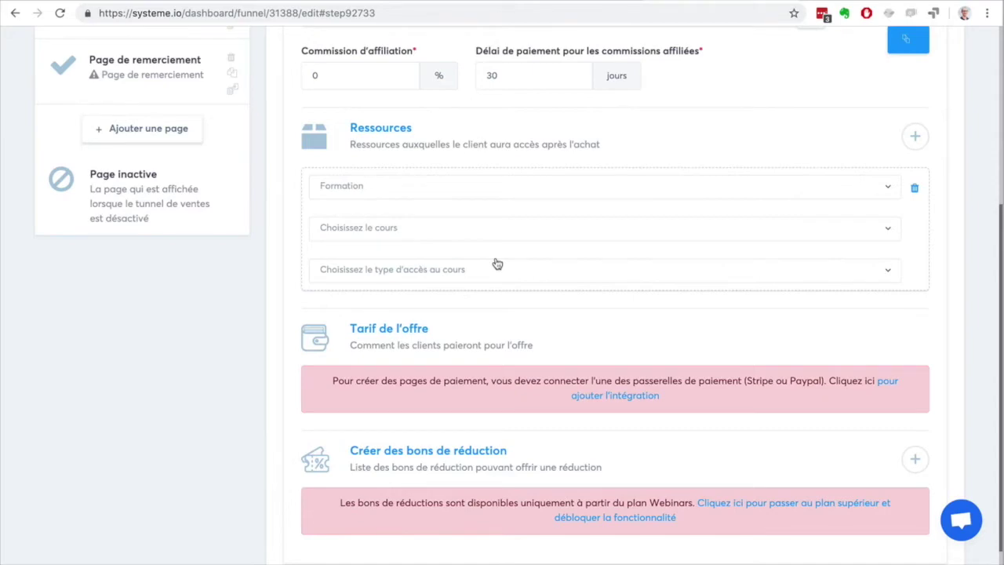
# Go through the Page de vente and Bon de commande steps and open the Upsell 1 settings
pyautogui.scroll(4, 721, 294)
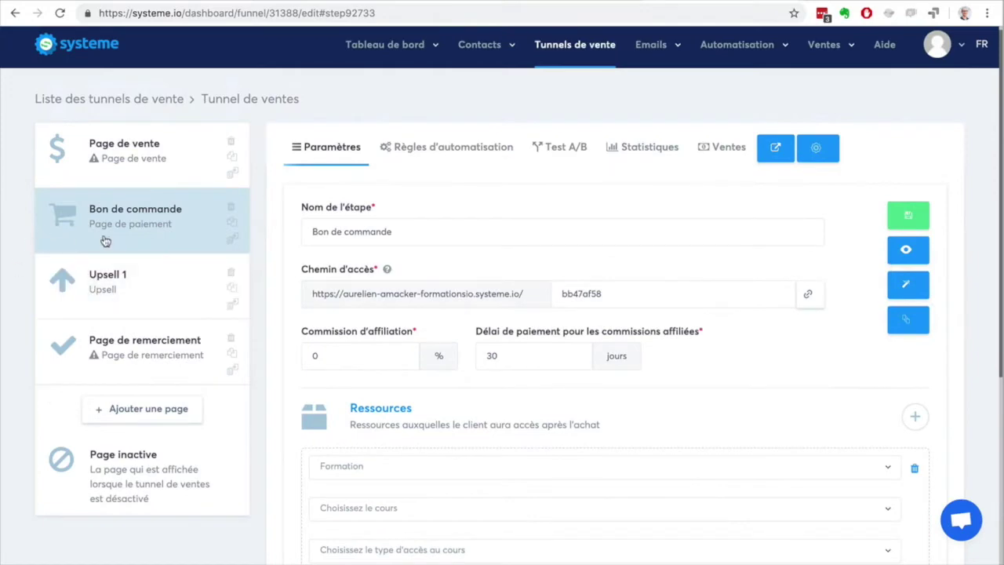
pyautogui.click(108, 166)
pyautogui.click(112, 229)
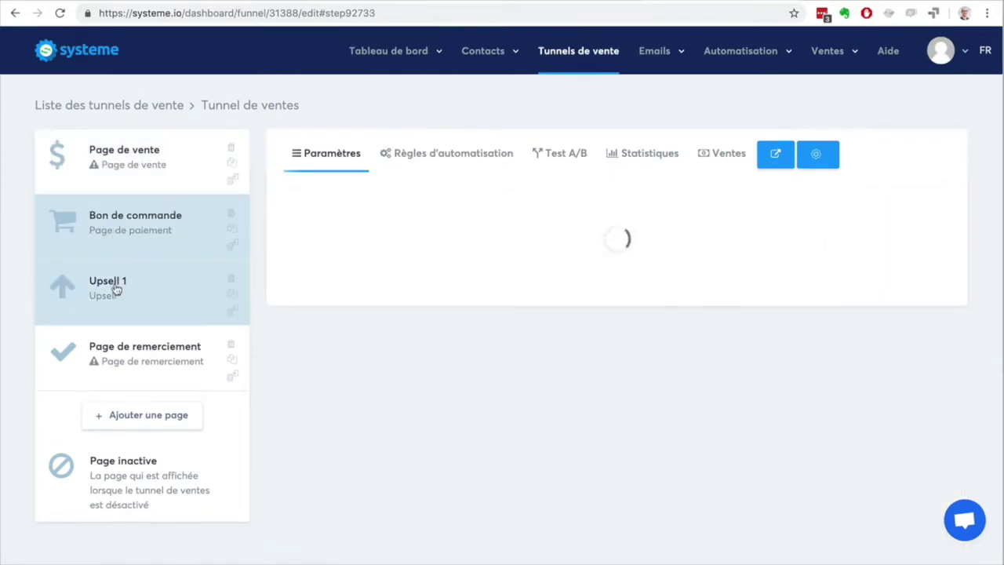
pyautogui.click(113, 285)
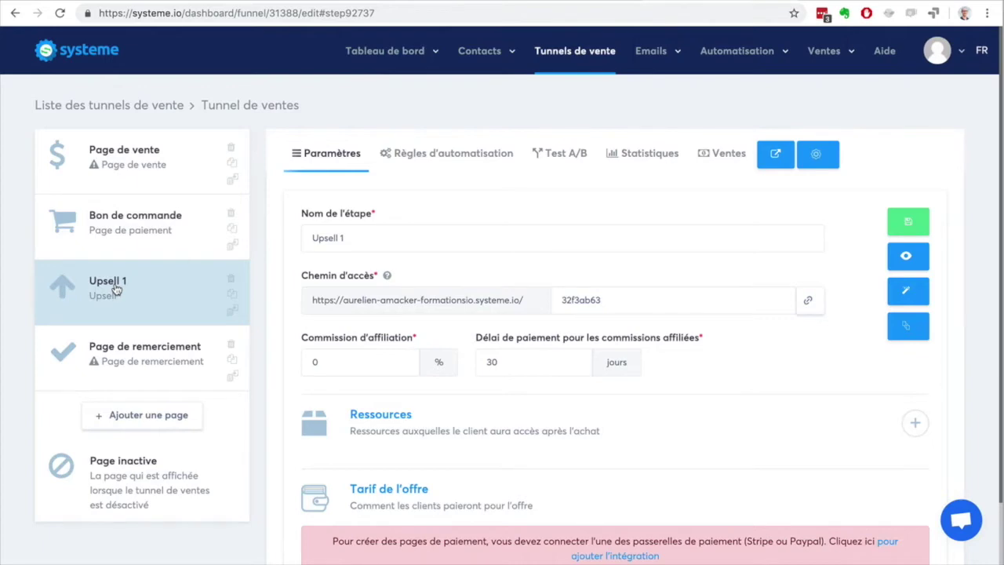
# Add a funnel step named Downsell 1 of type Downsell and place it between Upsell 1 and Page de remerciement
pyautogui.click(129, 415)
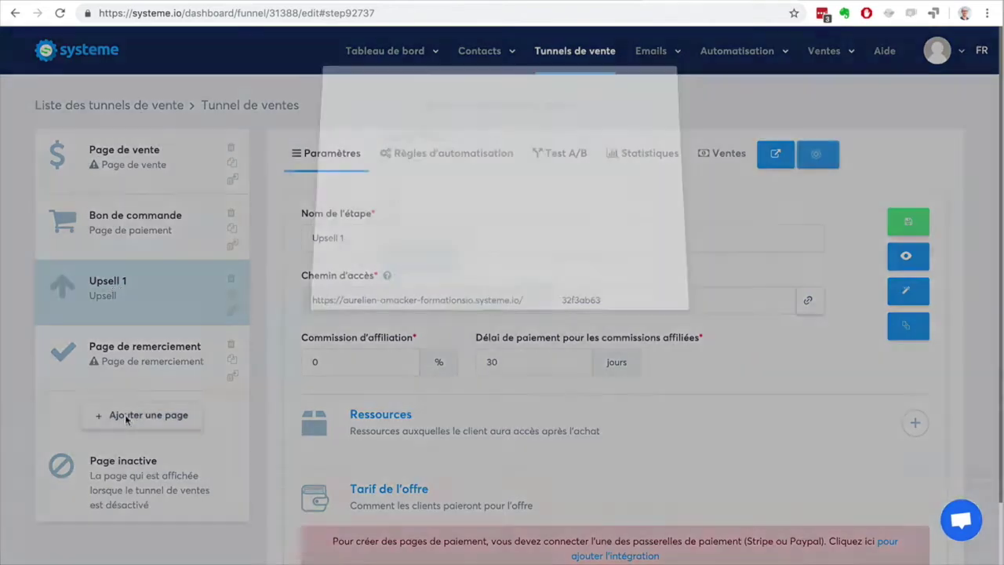
pyautogui.click(436, 166)
pyautogui.write('D')
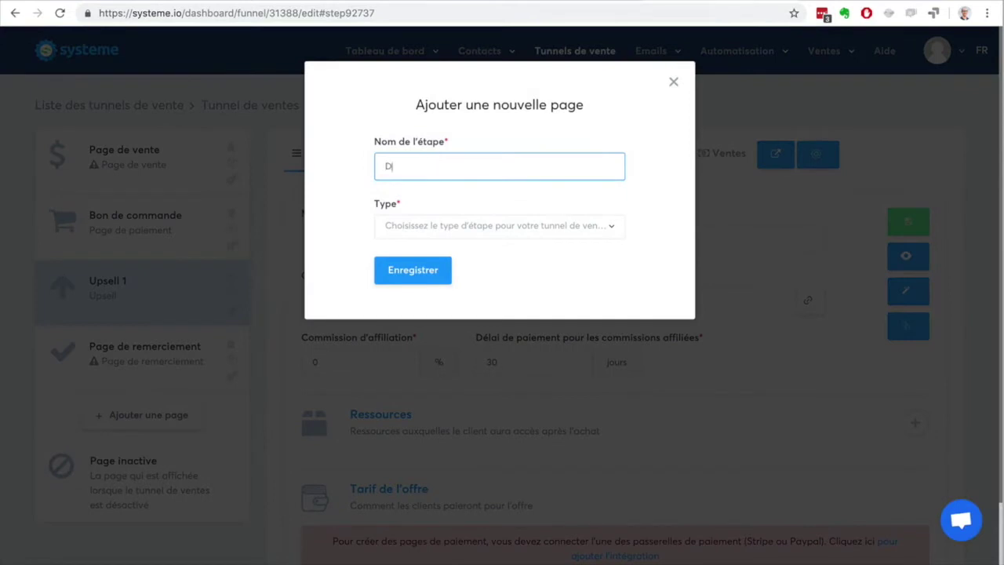
pyautogui.write('ownsell 1')
pyautogui.click(509, 228)
pyautogui.scroll(-5, 515, 332)
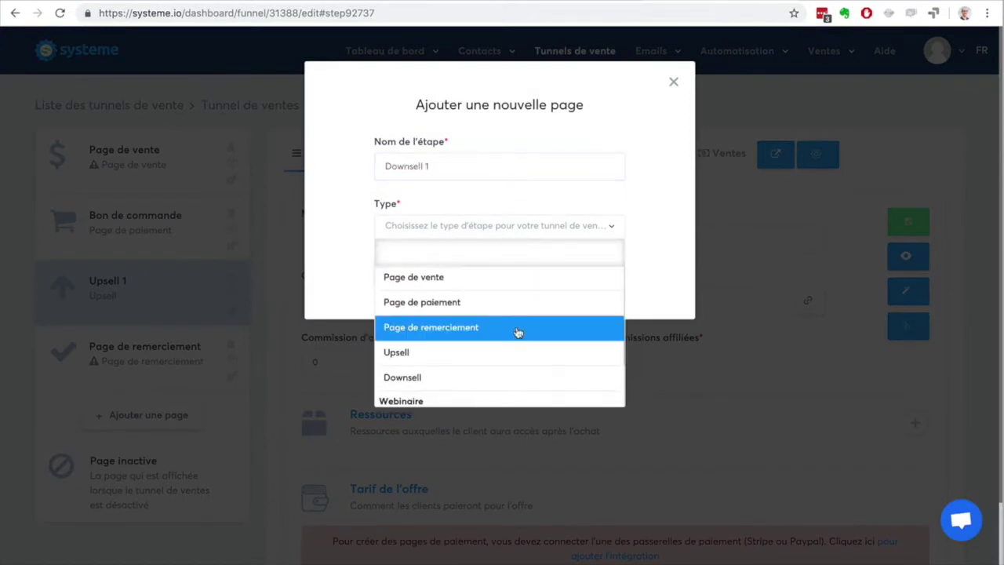
pyautogui.click(502, 333)
pyautogui.click(433, 275)
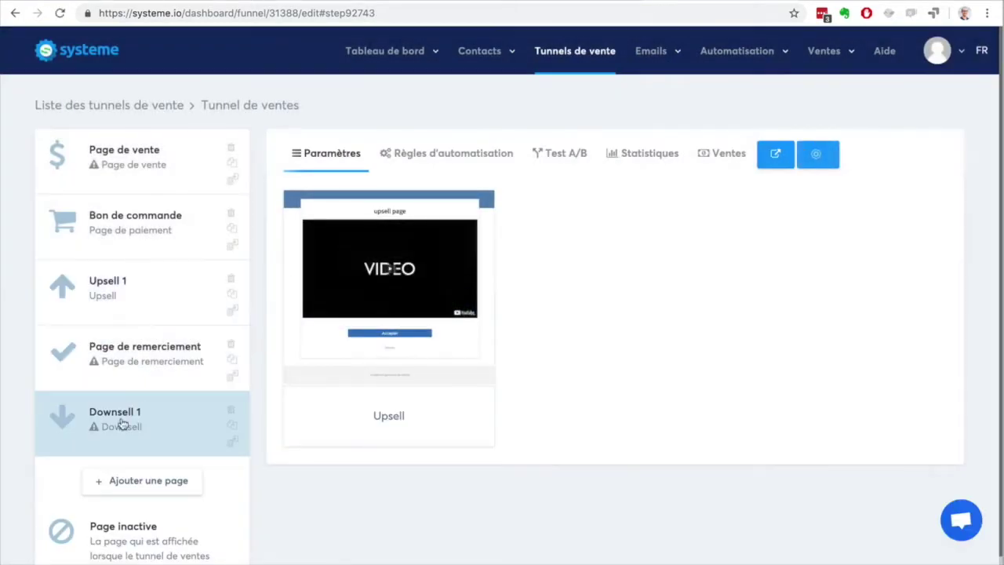
pyautogui.moveTo(121, 421); pyautogui.dragTo(123, 353)
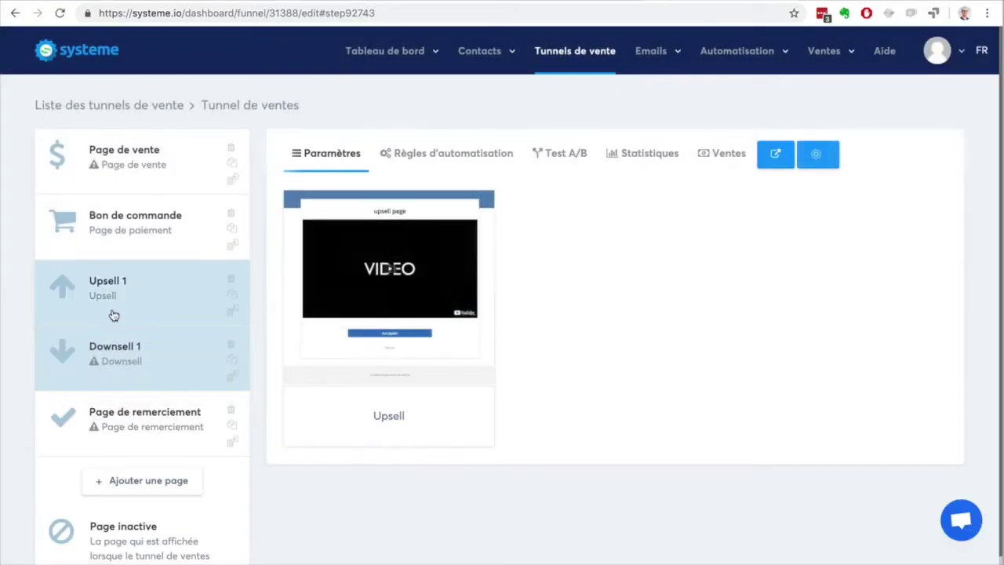
# Review the funnel's sequence by viewing Upsell 1, Page de vente, Bon de commande and Downsell 1
pyautogui.click(113, 315)
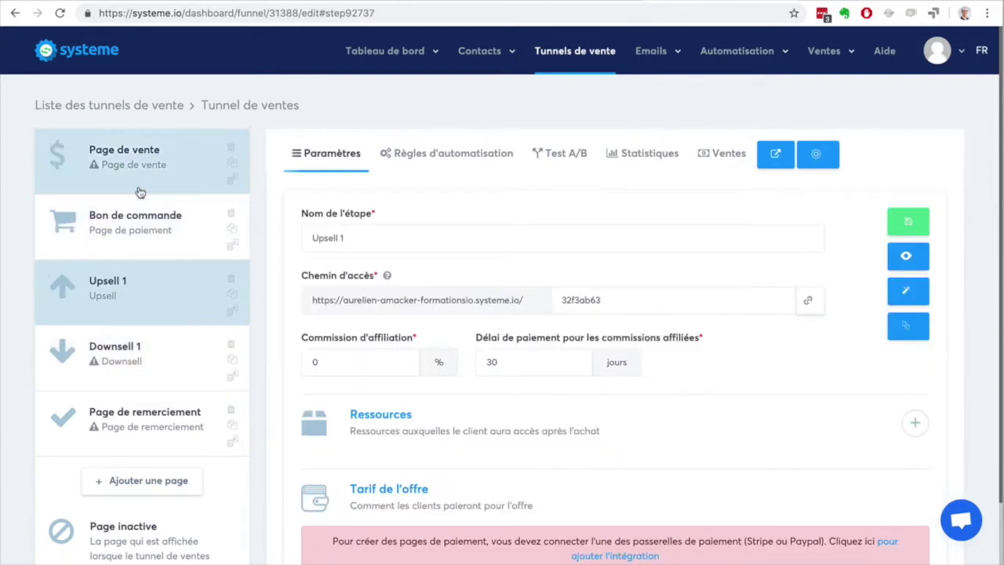
pyautogui.click(102, 155)
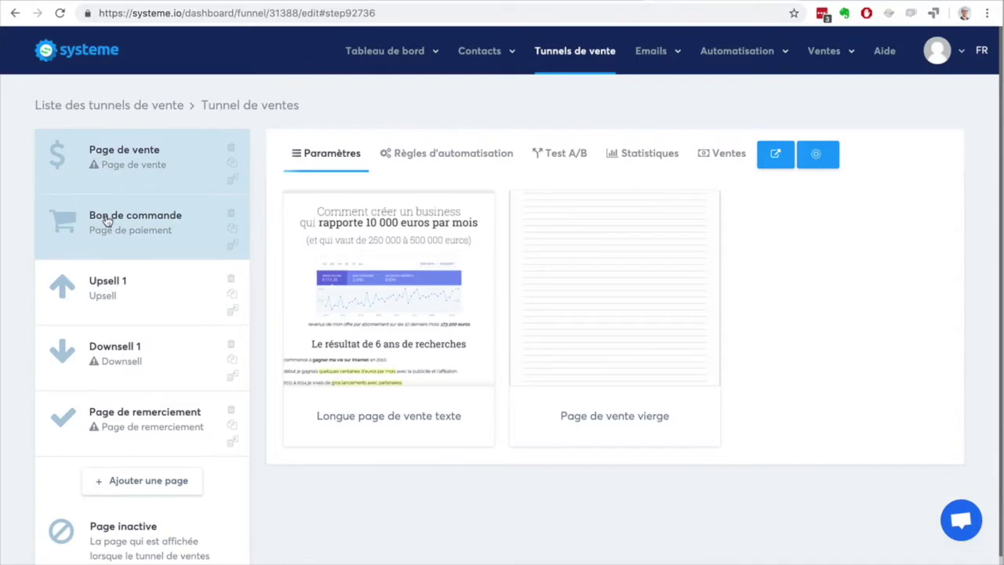
pyautogui.click(108, 221)
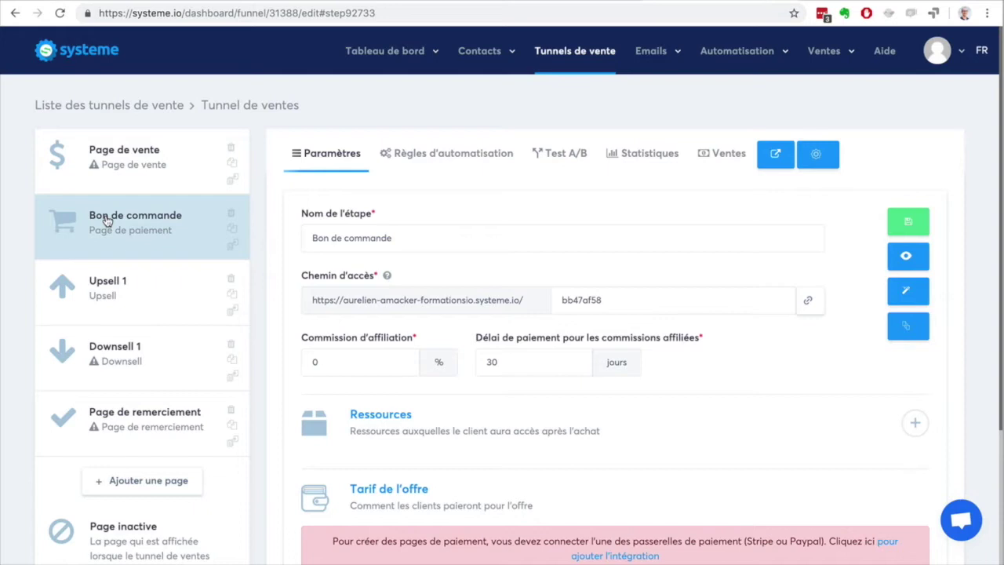
pyautogui.click(117, 290)
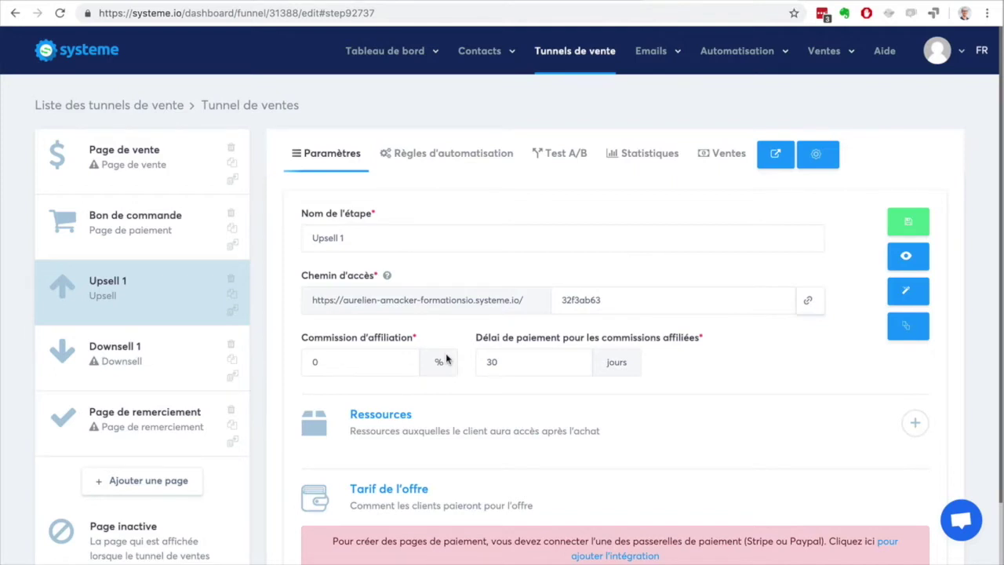
pyautogui.click(129, 361)
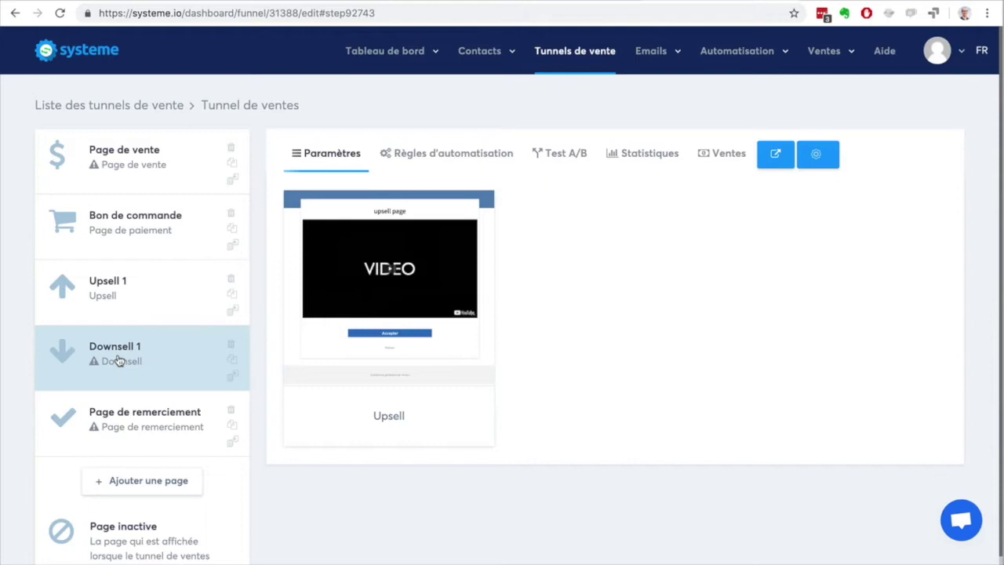
# Examine the Bon de commande step's automation rules and A/B test, along with the funnel's statistics and sales
pyautogui.click(118, 225)
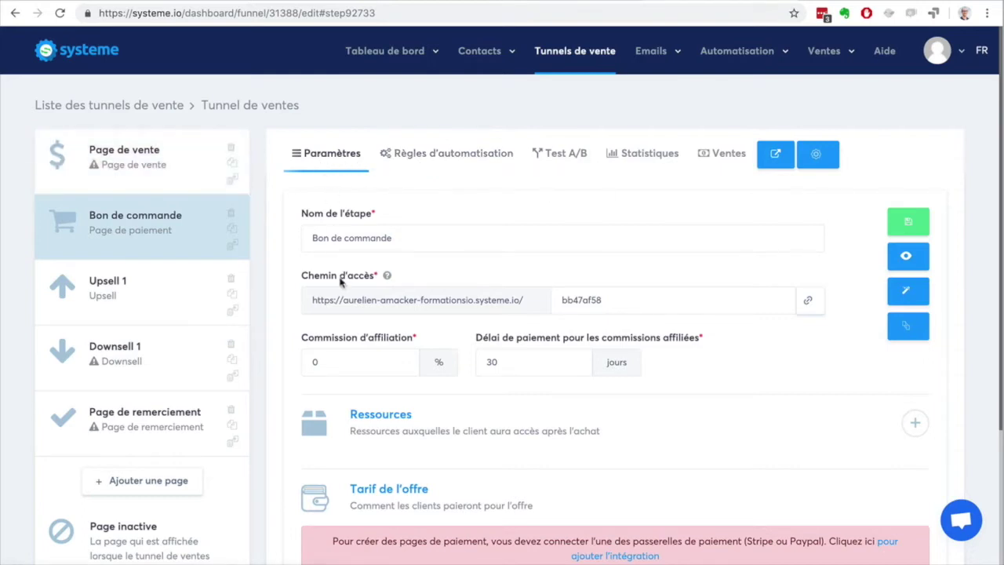
pyautogui.click(426, 163)
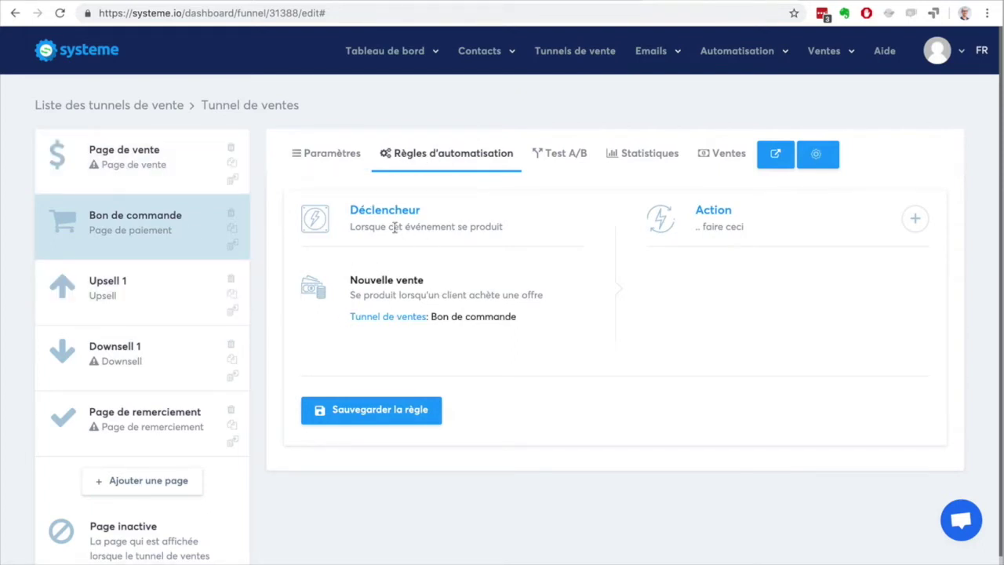
pyautogui.moveTo(735, 57)
pyautogui.click(560, 155)
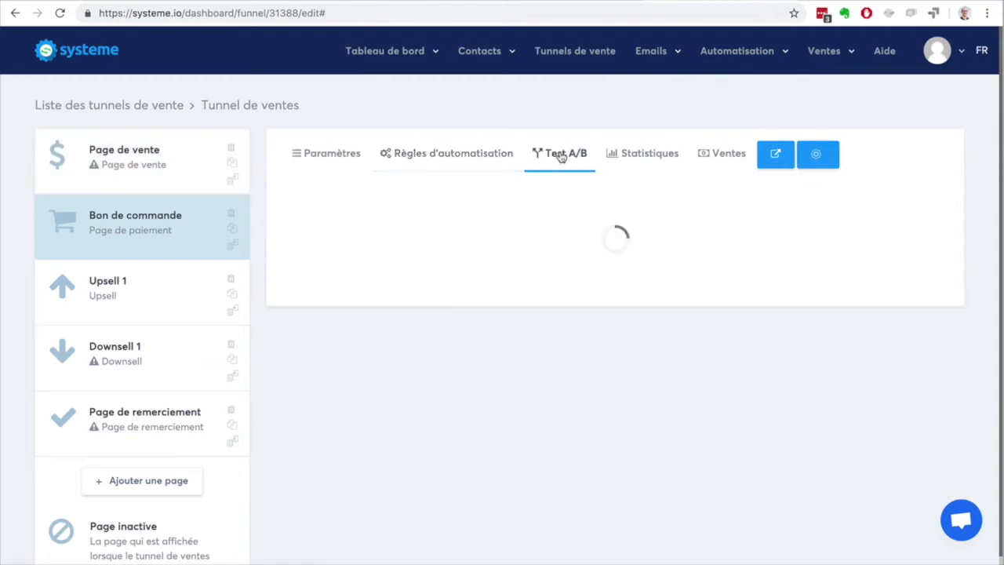
pyautogui.click(649, 156)
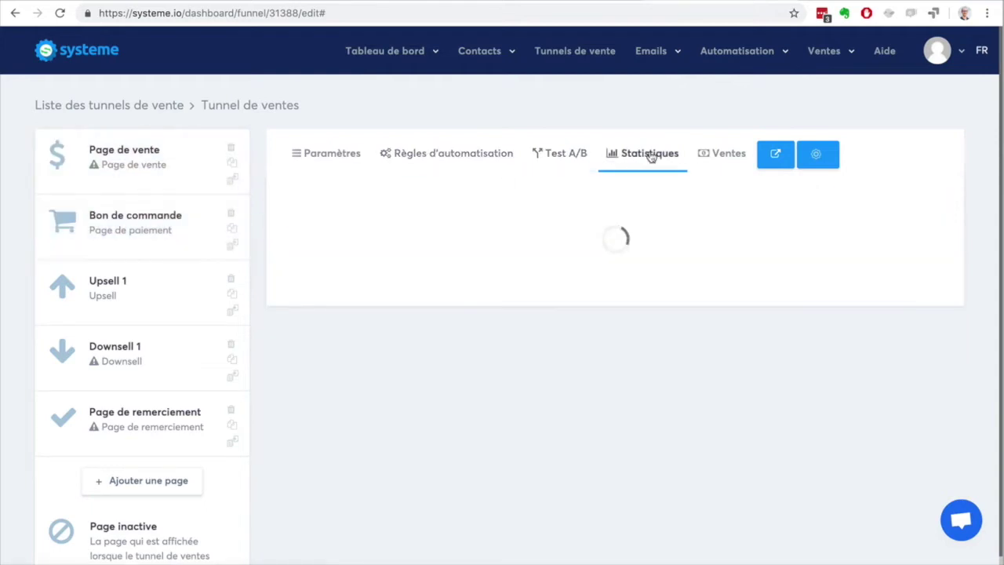
pyautogui.scroll(-1, 945, 277)
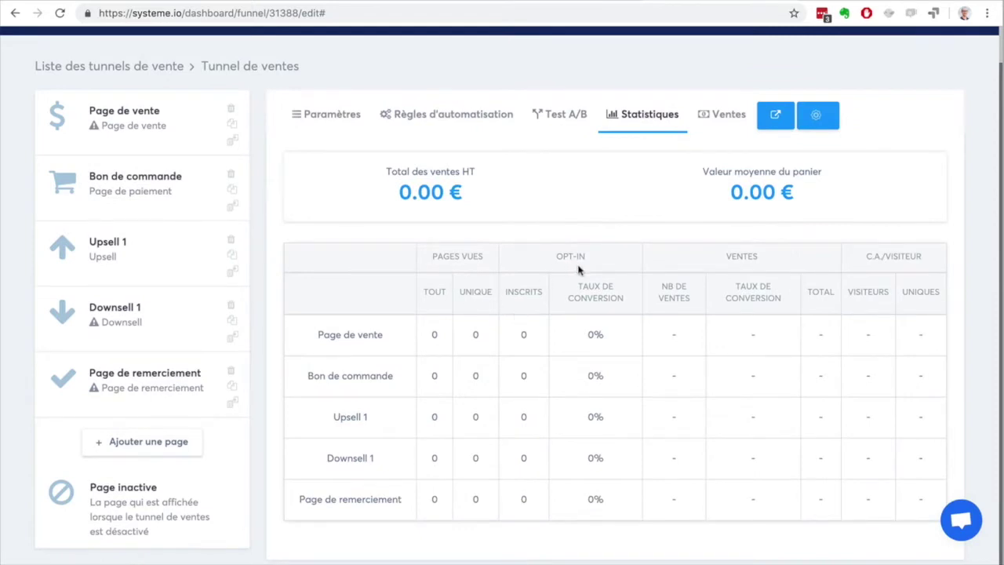
pyautogui.click(717, 118)
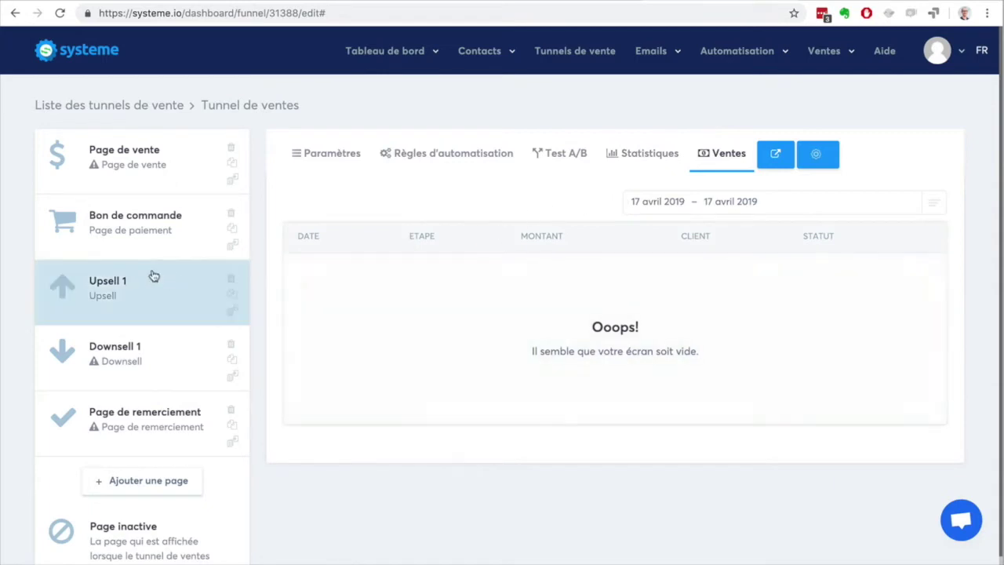
# View the sales list from the Bon de commande and Page de vente steps and return to Page de vente
pyautogui.click(122, 222)
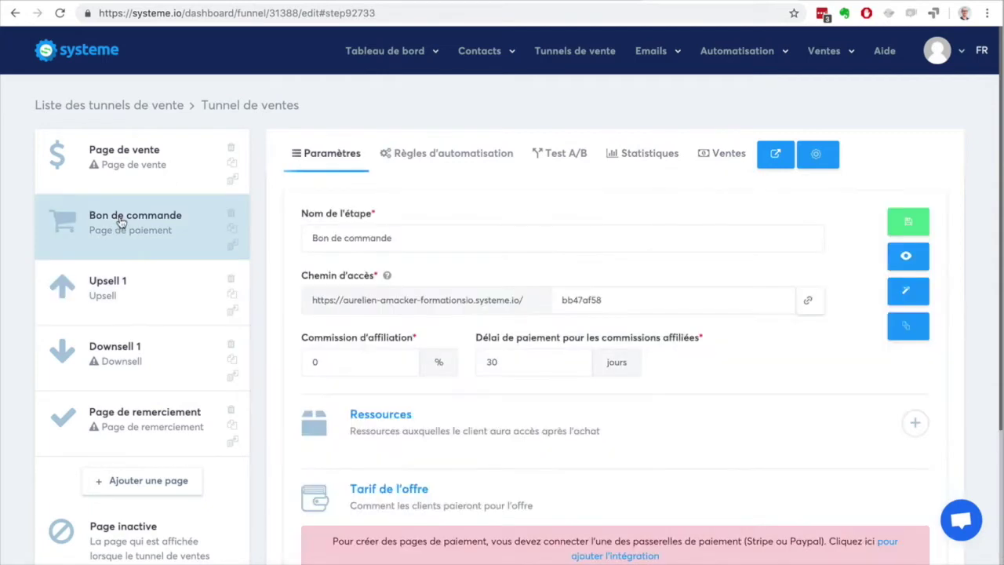
pyautogui.click(717, 153)
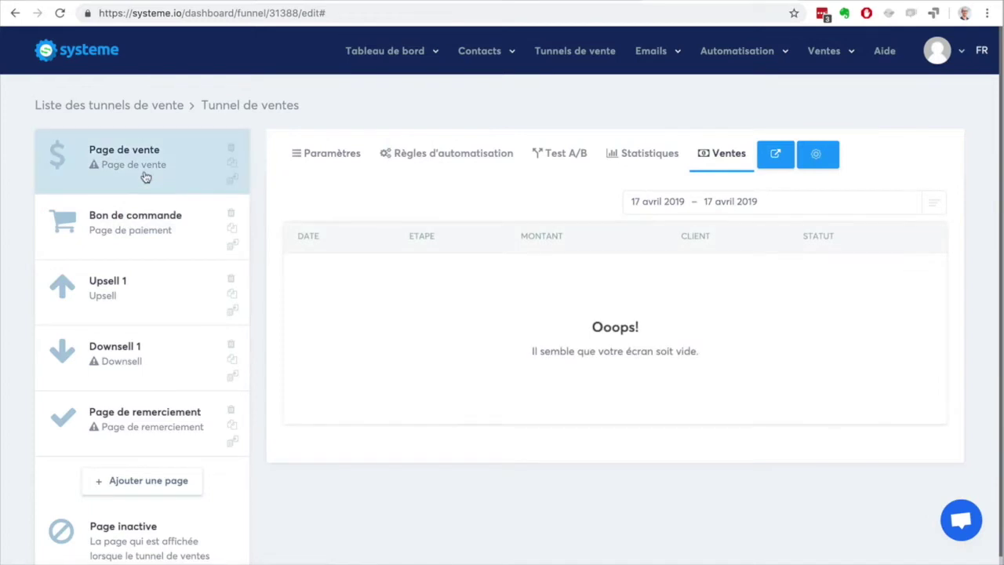
pyautogui.click(145, 177)
pyautogui.click(708, 156)
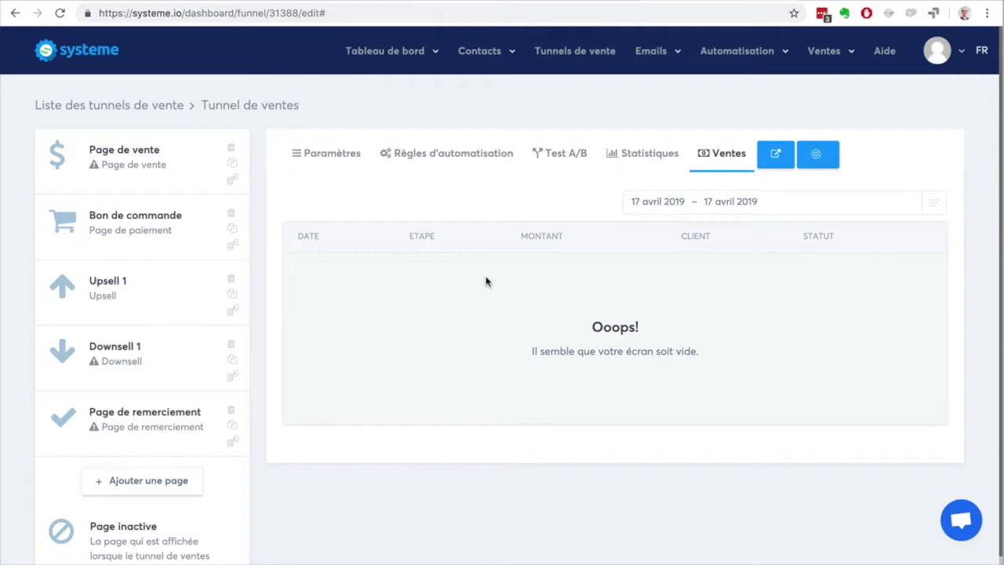
pyautogui.click(142, 182)
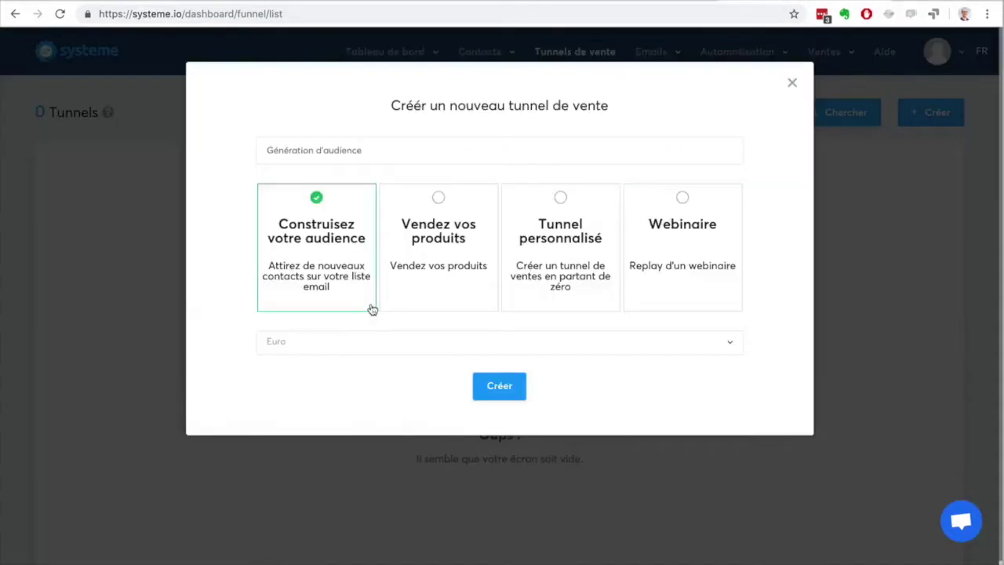
# Check the available currencies, keep Euro, and create the Génération d'audience funnel of type Construisez votre audience
pyautogui.click(361, 344)
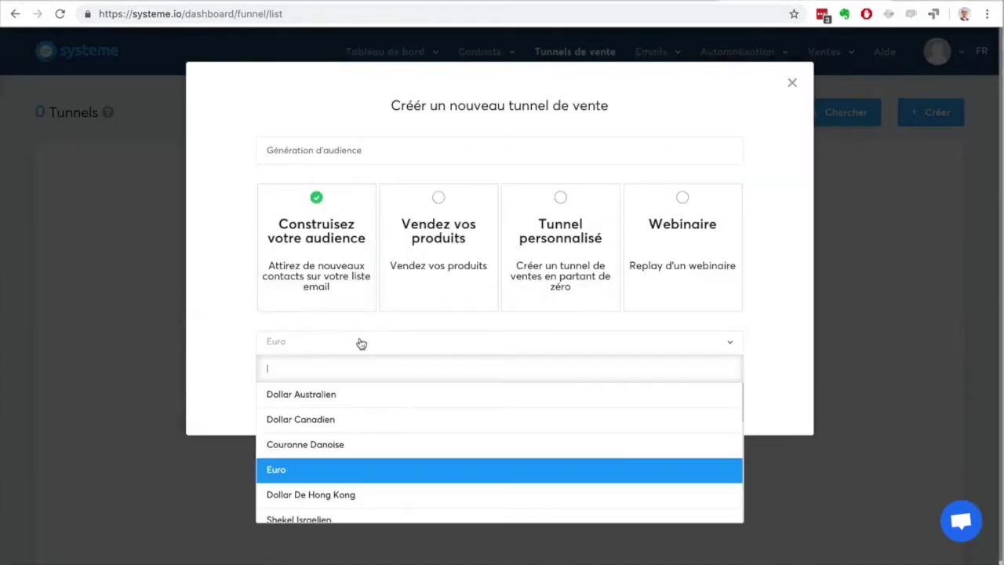
pyautogui.scroll(-1, 390, 425)
pyautogui.scroll(-6, 390, 425)
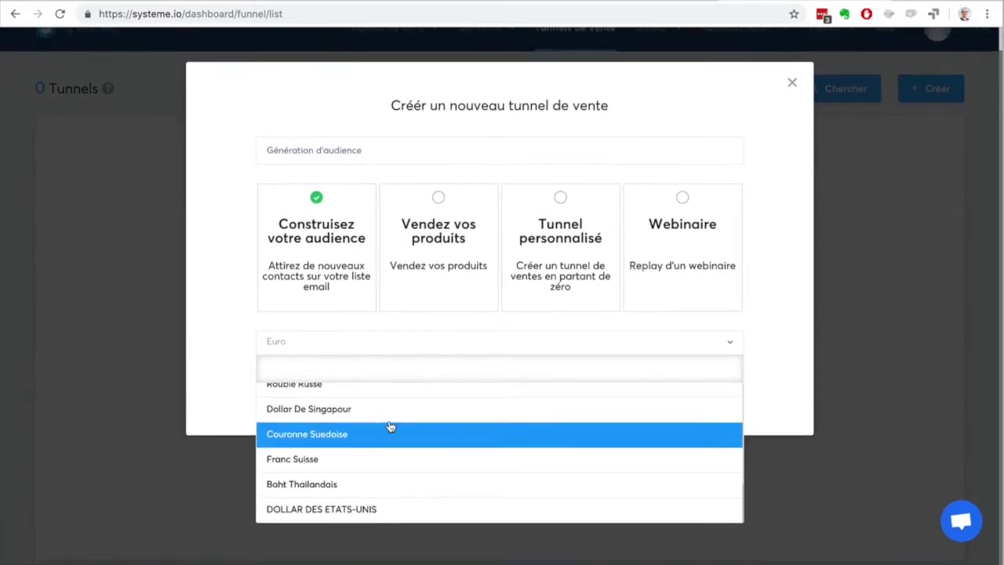
pyautogui.scroll(5, 389, 426)
pyautogui.scroll(3, 390, 425)
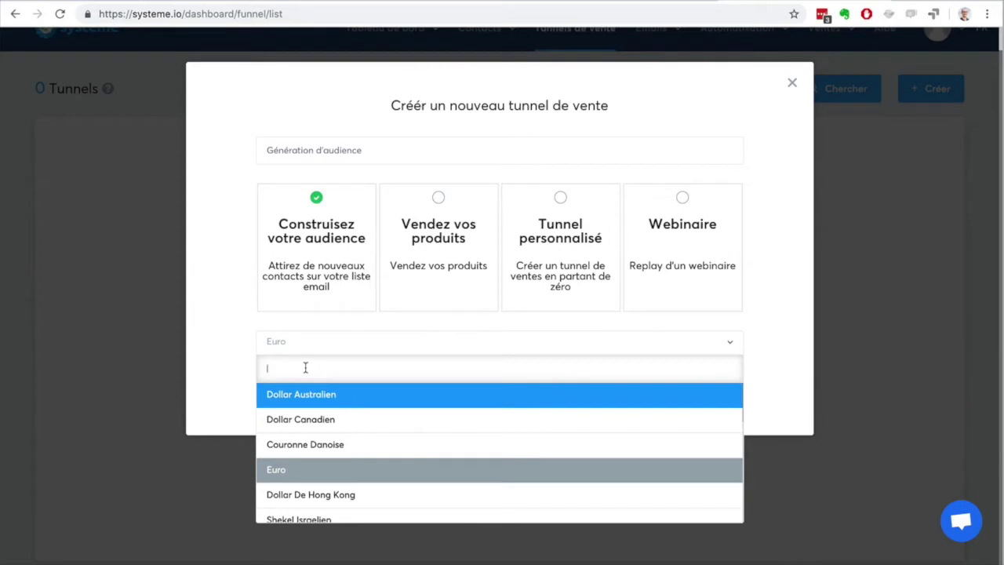
pyautogui.click(235, 342)
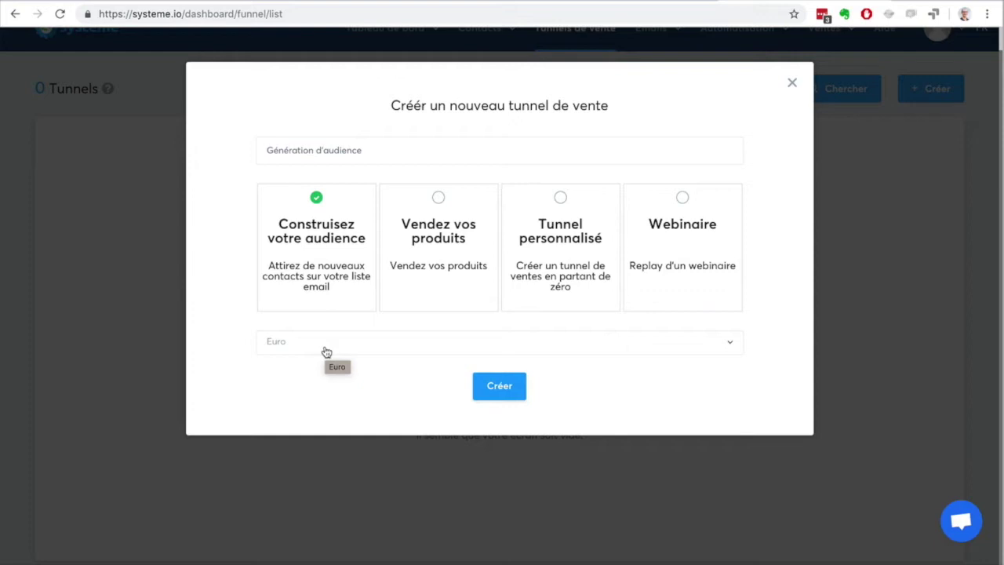
pyautogui.click(493, 387)
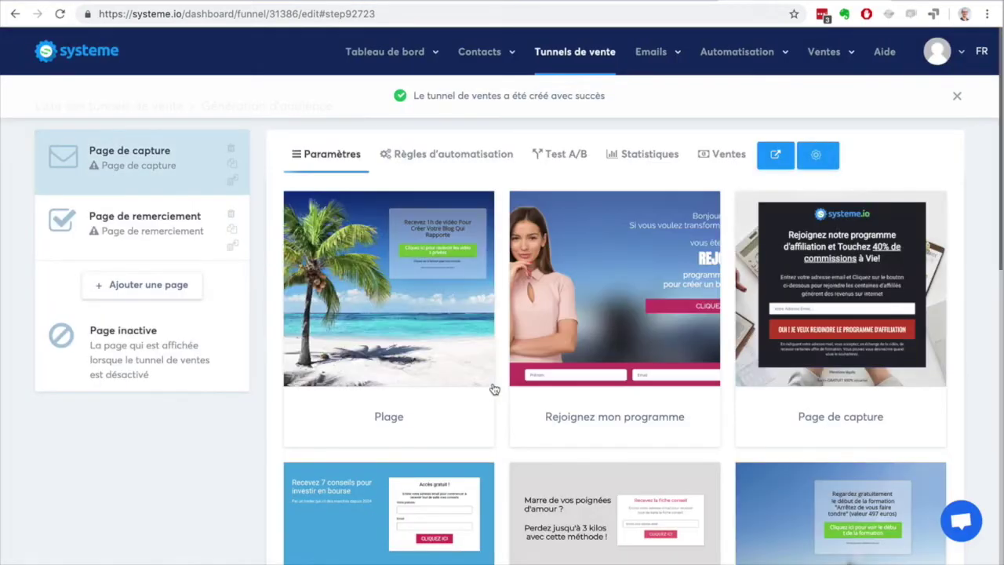
# Examine the page templates offered for the Page de capture step, from Plage to Page vierge and Video
pyautogui.moveTo(913, 237)
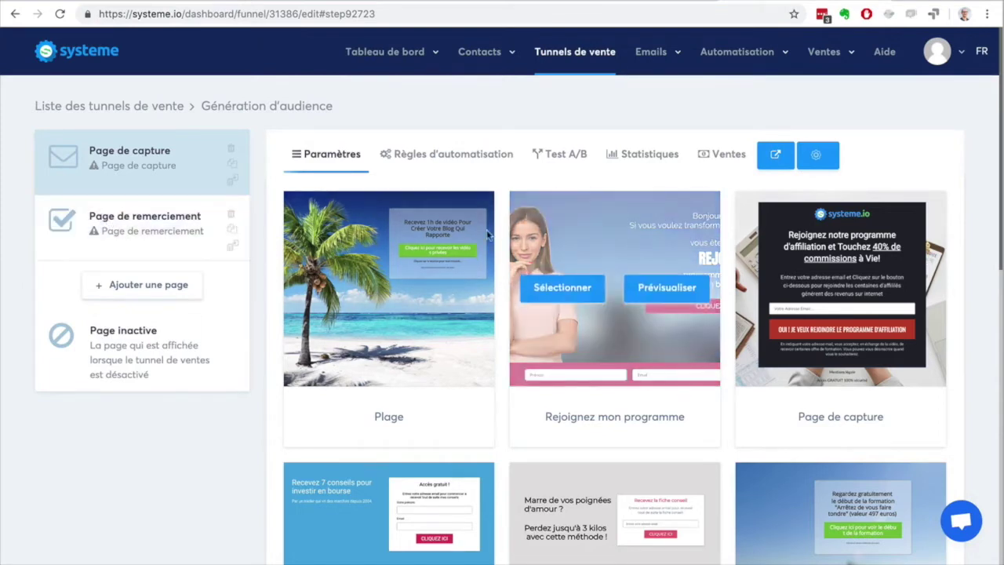
pyautogui.scroll(-5, 974, 246)
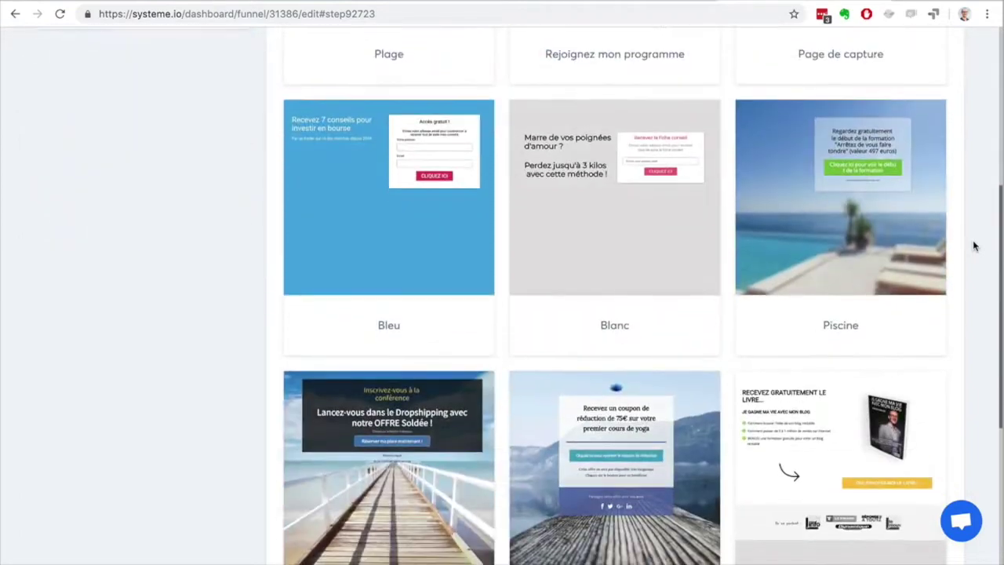
pyautogui.scroll(-5, 974, 247)
pyautogui.scroll(4, 974, 246)
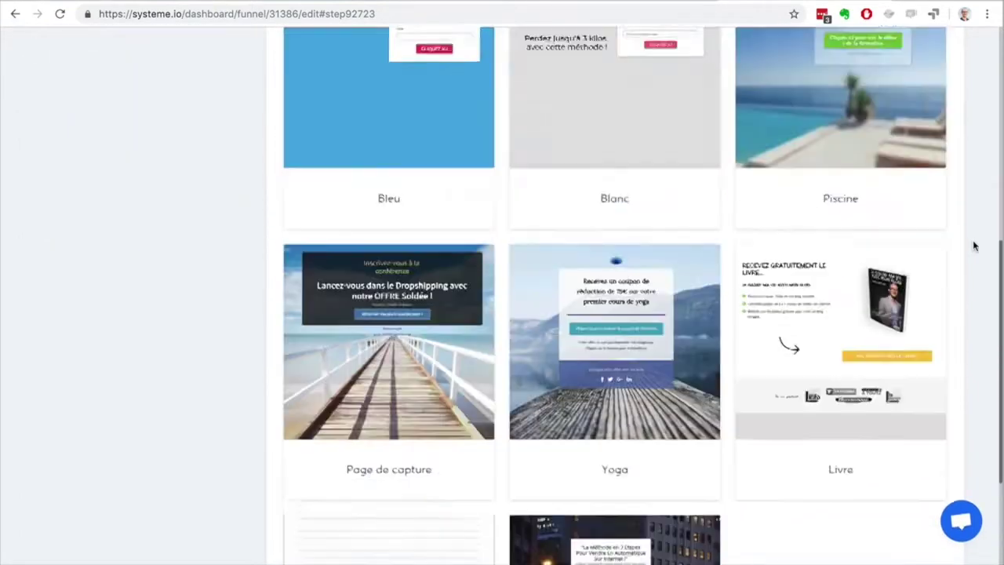
pyautogui.scroll(7, 973, 246)
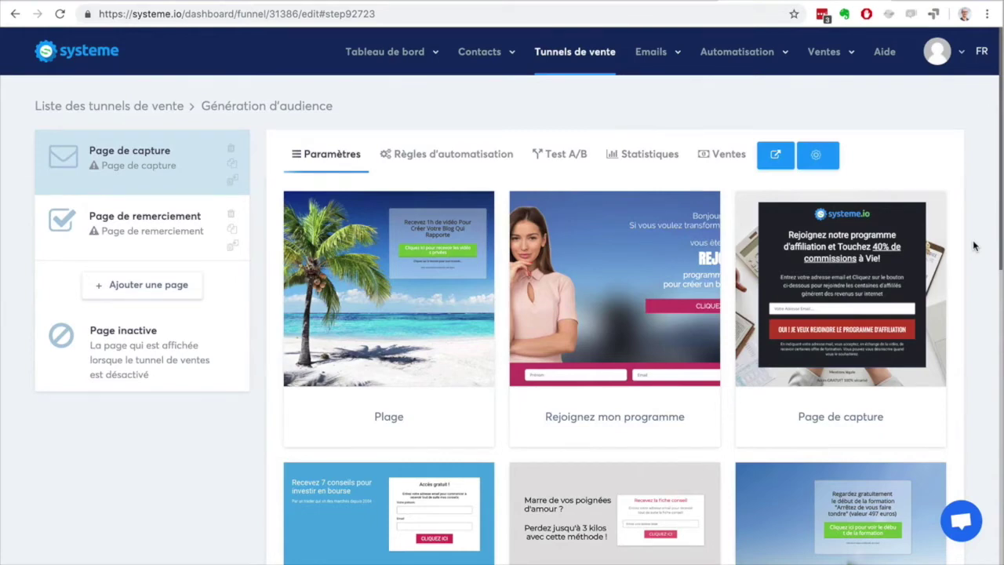
pyautogui.scroll(-4, 957, 246)
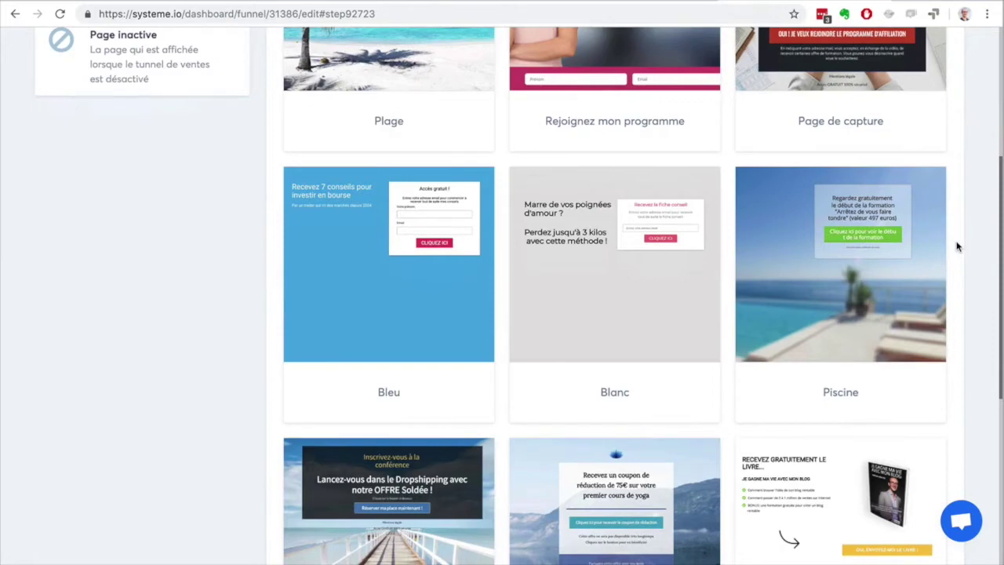
pyautogui.scroll(-4, 958, 247)
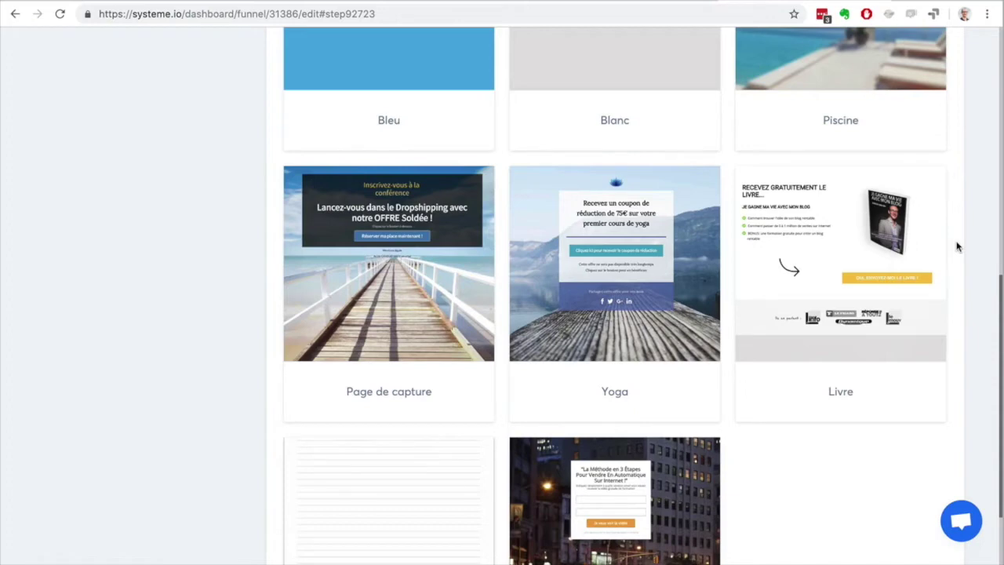
pyautogui.scroll(7, 957, 247)
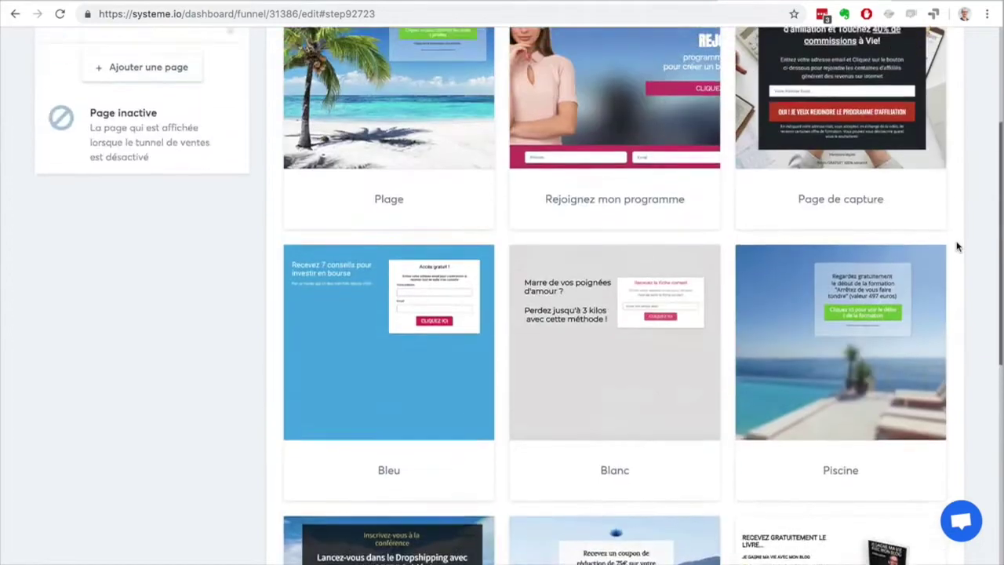
pyautogui.scroll(-5, 956, 247)
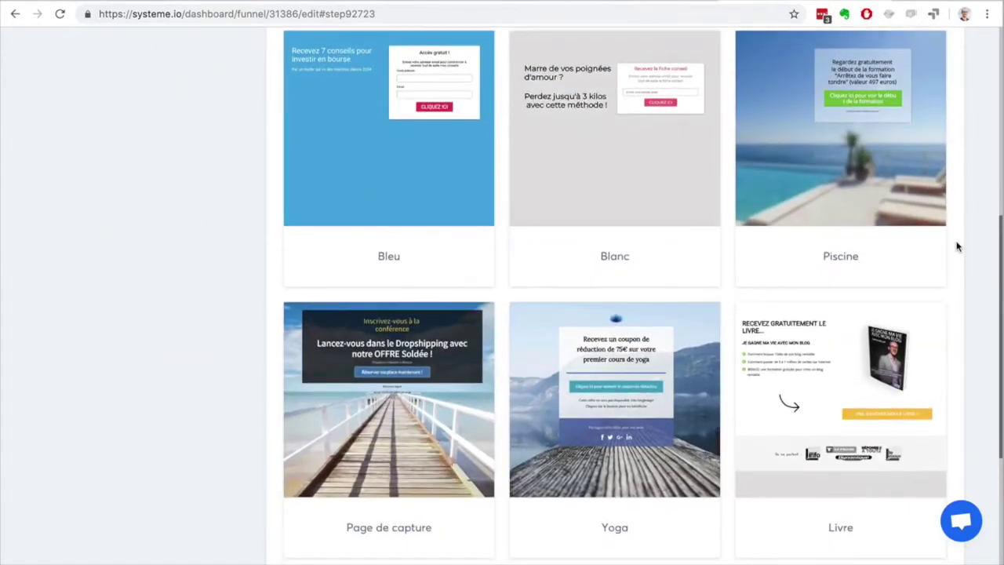
pyautogui.scroll(-3, 956, 247)
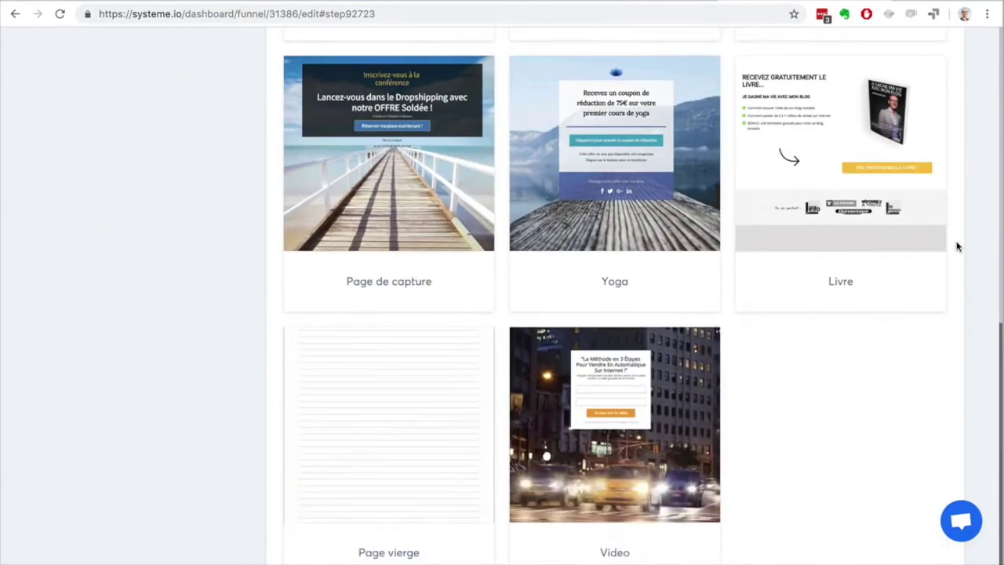
pyautogui.scroll(4, 957, 247)
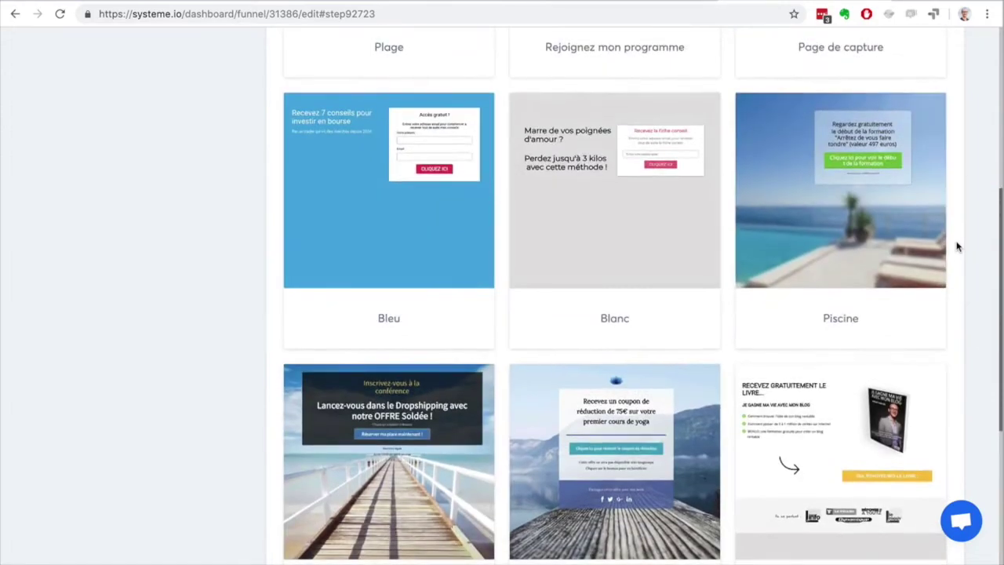
pyautogui.scroll(5, 956, 247)
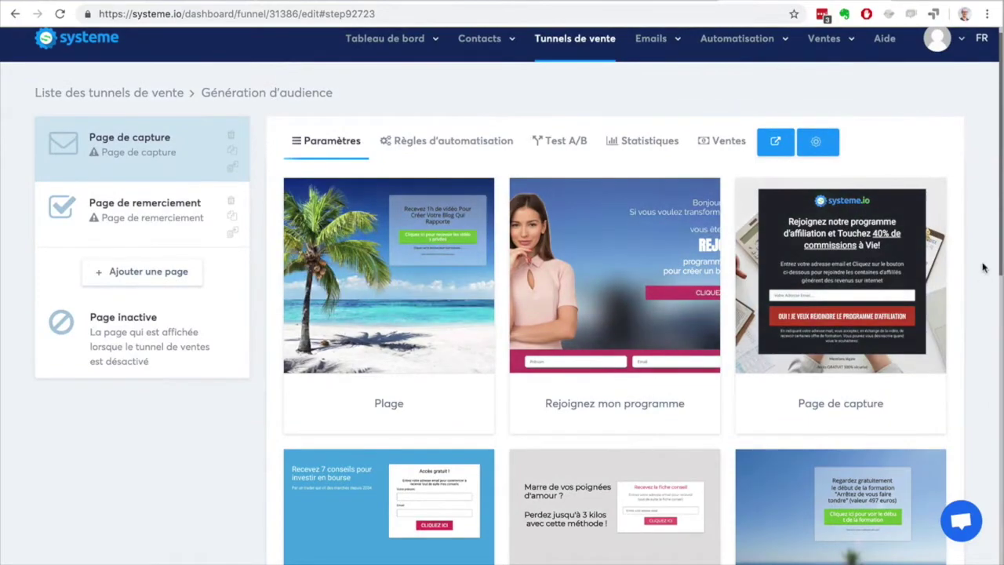
# Select the Page de capture template with the wooden pier and dropshipping conference headline, and open the page in the editor
pyautogui.scroll(-5, 979, 267)
pyautogui.scroll(-3, 979, 284)
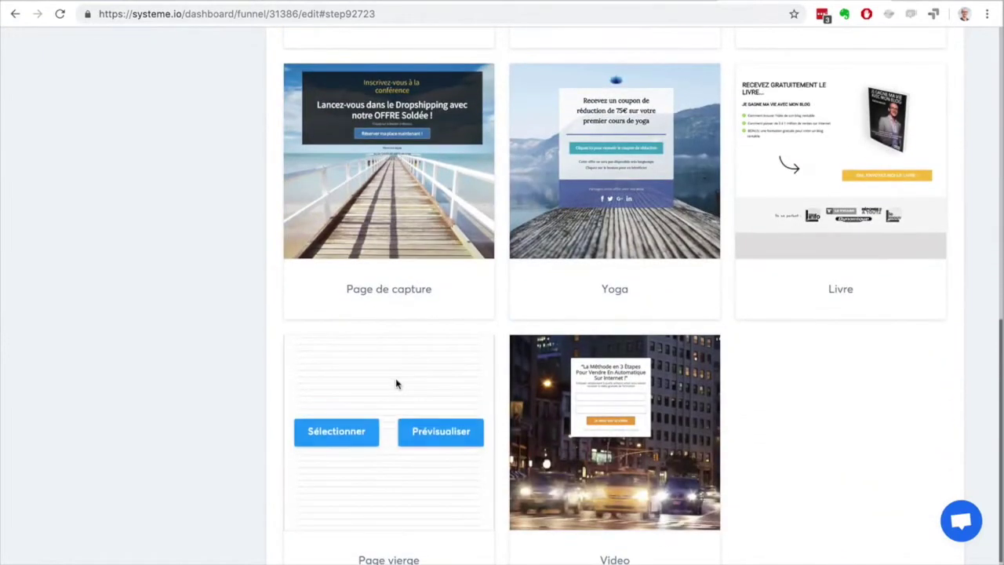
pyautogui.moveTo(571, 399)
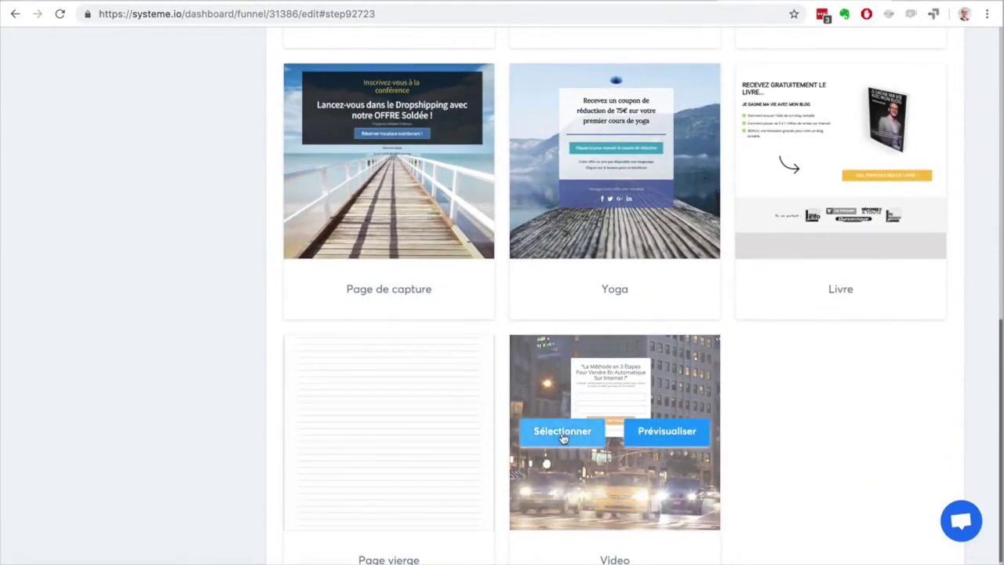
pyautogui.scroll(1, 191, 242)
pyautogui.click(331, 247)
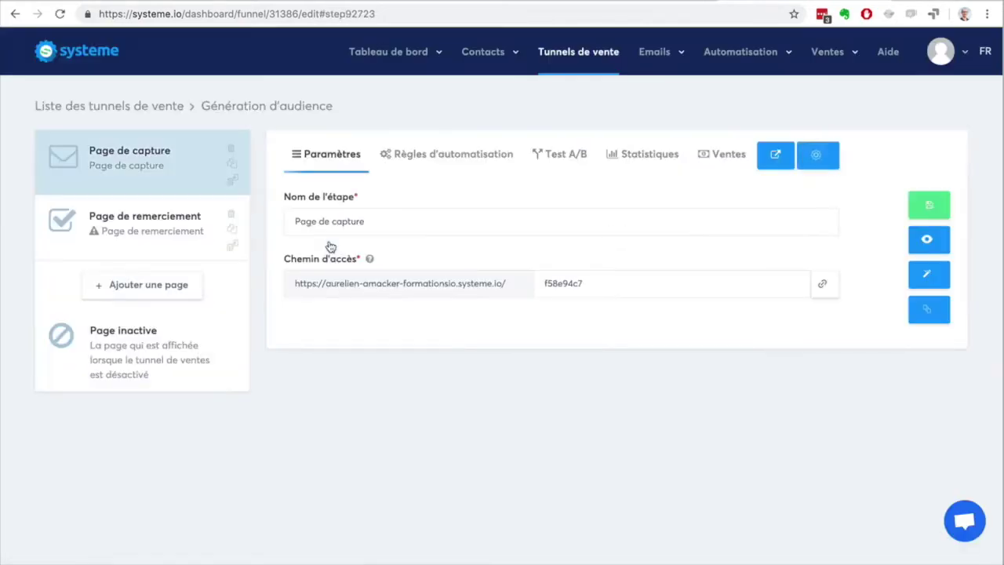
pyautogui.click(927, 272)
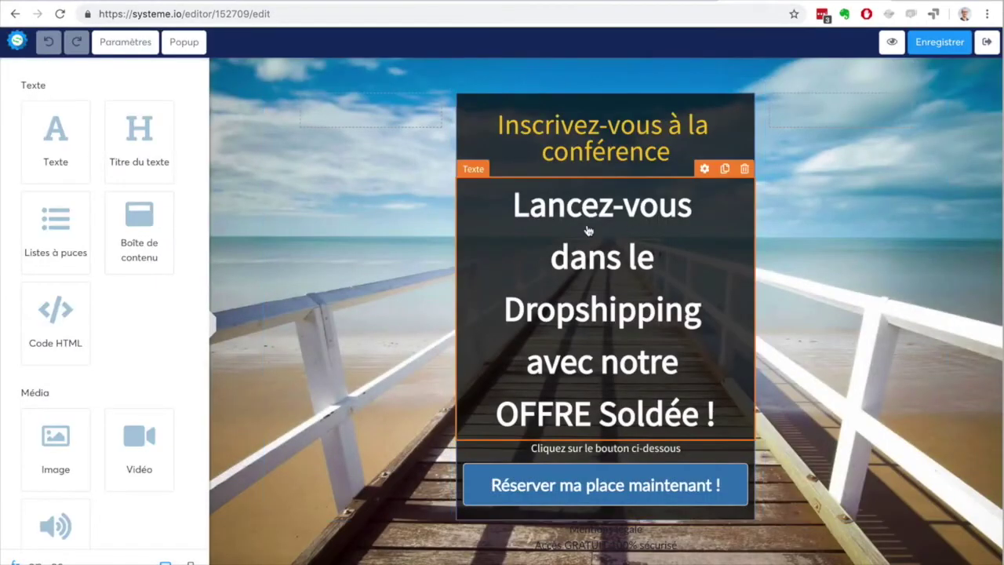
# Examine the page Section's margin, padding and shadow settings and the editor's text, media, column and form elements
pyautogui.click(214, 107)
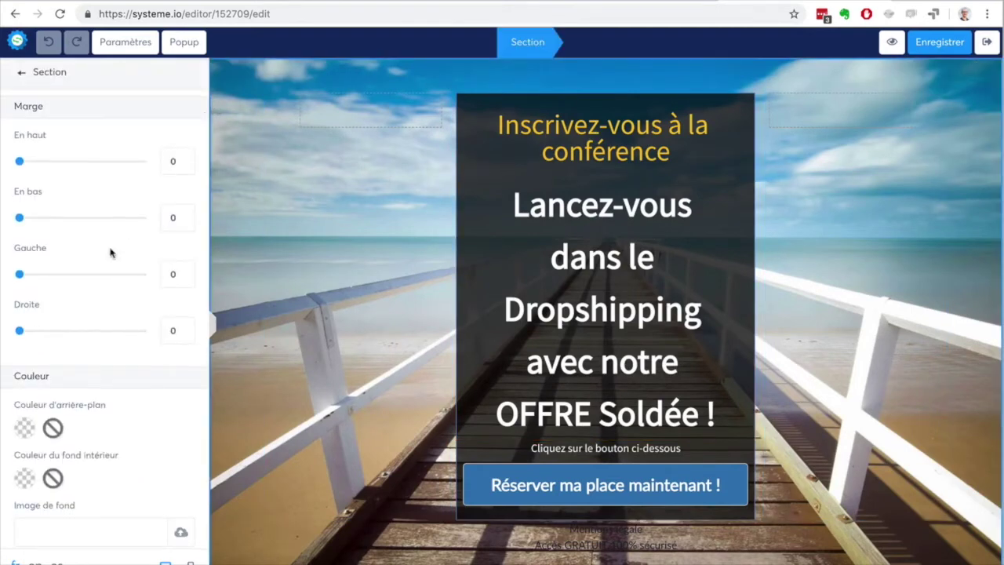
pyautogui.scroll(-5, 110, 251)
pyautogui.scroll(-5, 110, 251)
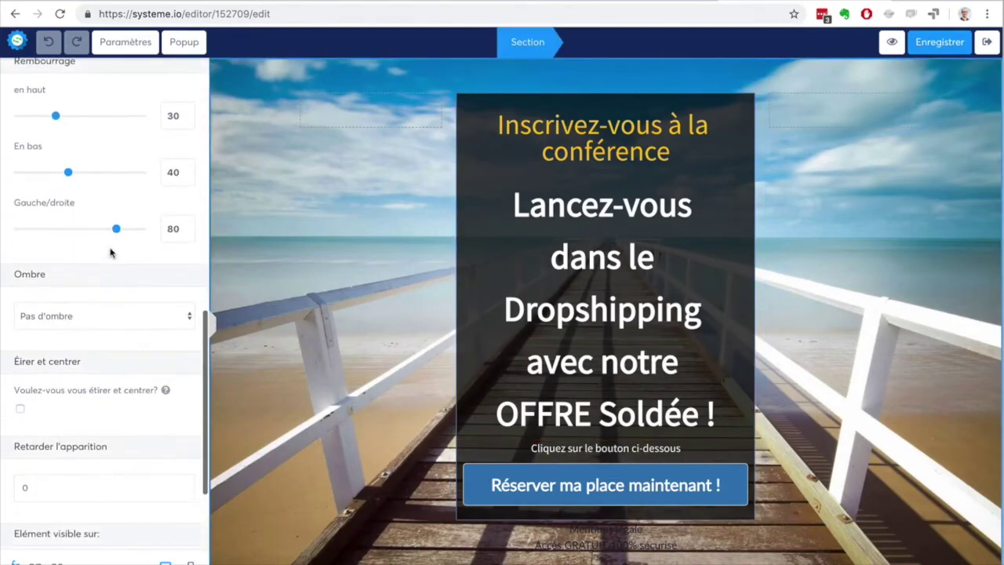
pyautogui.click(323, 210)
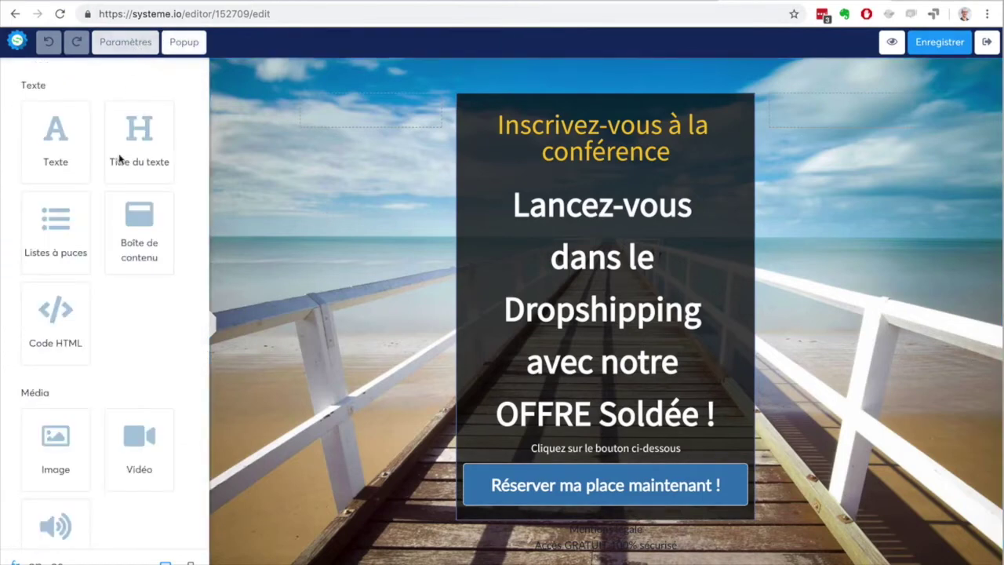
pyautogui.scroll(-4, 119, 162)
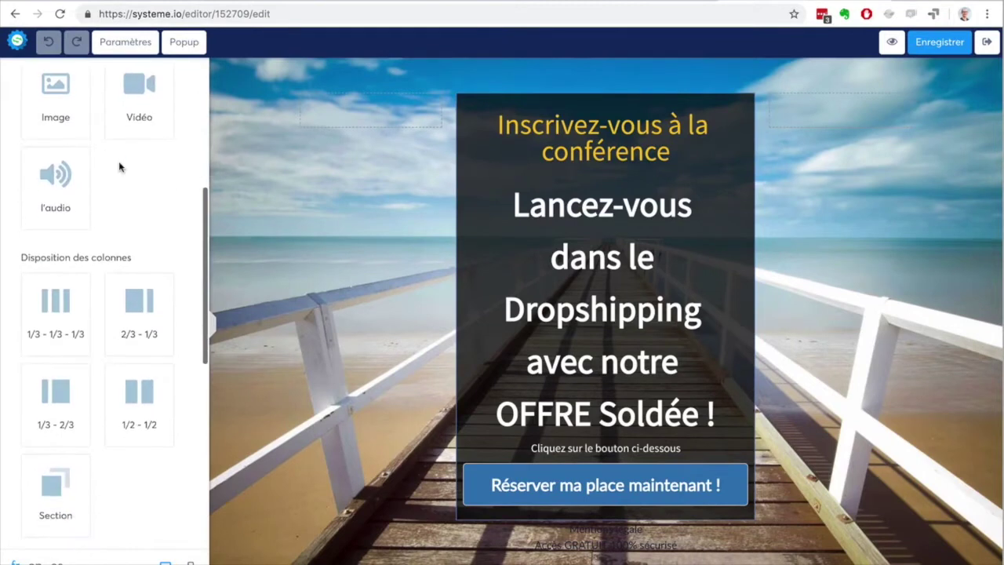
pyautogui.scroll(-5, 90, 200)
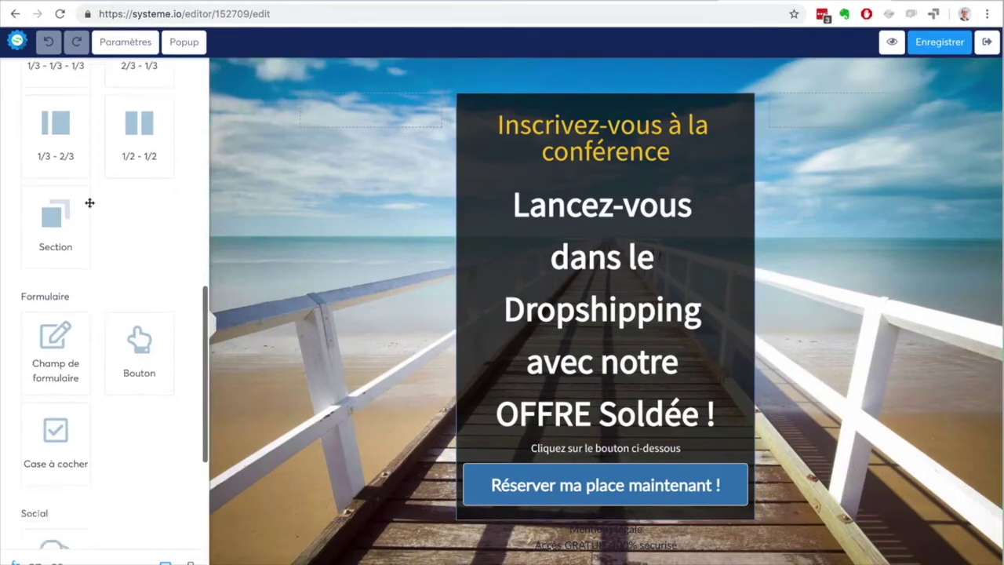
pyautogui.scroll(10, 89, 200)
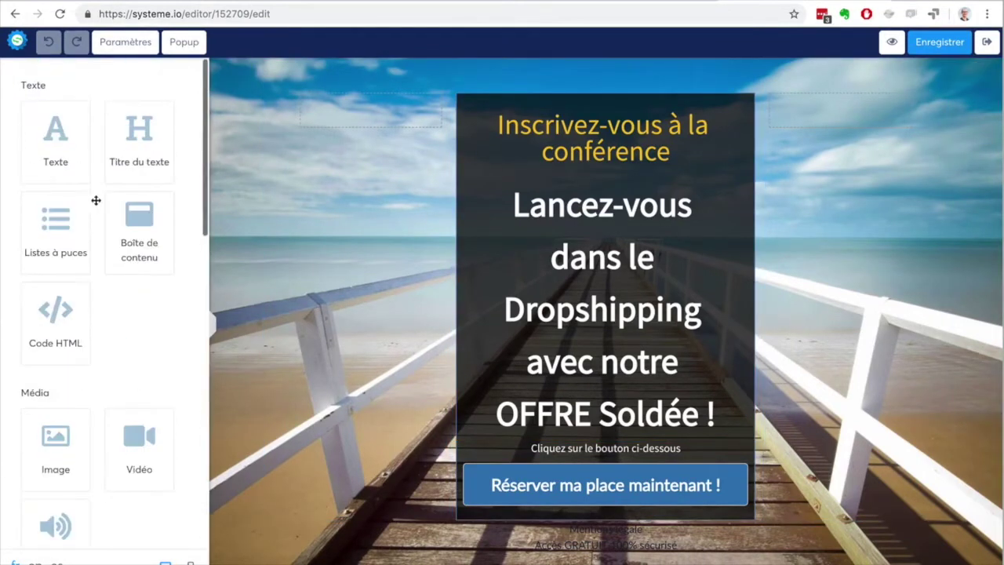
# View the settings of the background Section and the typography options of the "Inscrivez-vous à la conférence" heading
pyautogui.click(288, 65)
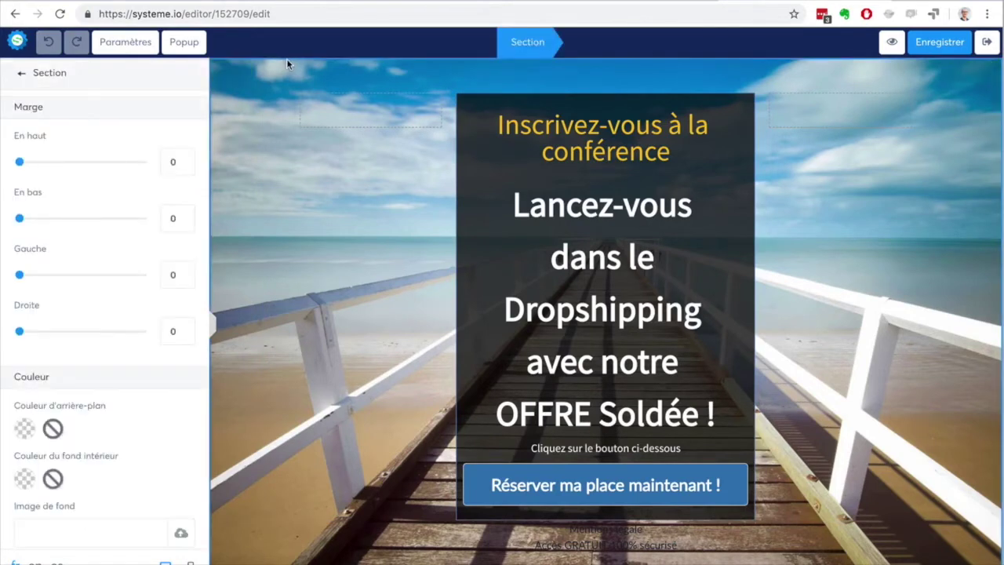
pyautogui.click(494, 114)
pyautogui.click(496, 119)
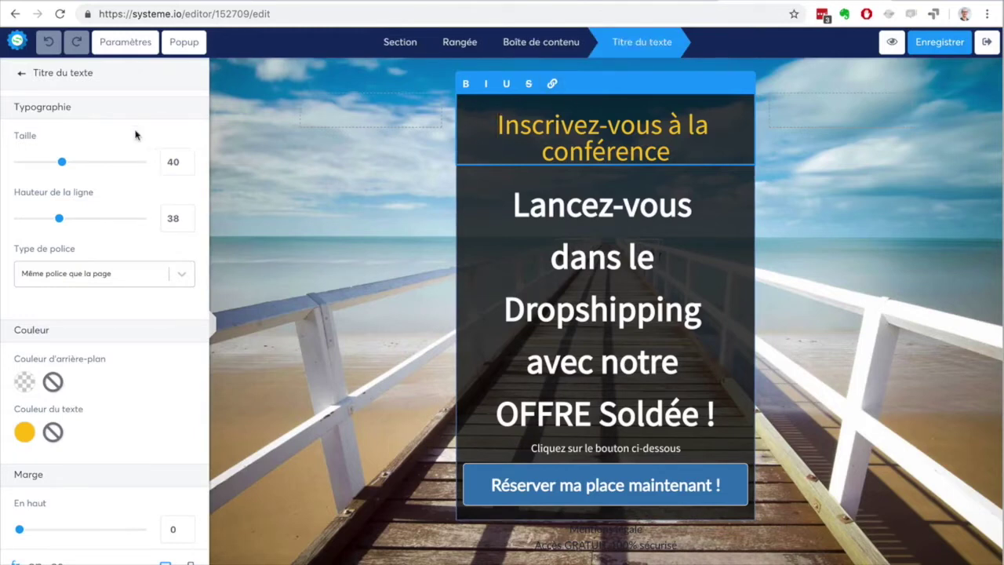
pyautogui.click(19, 73)
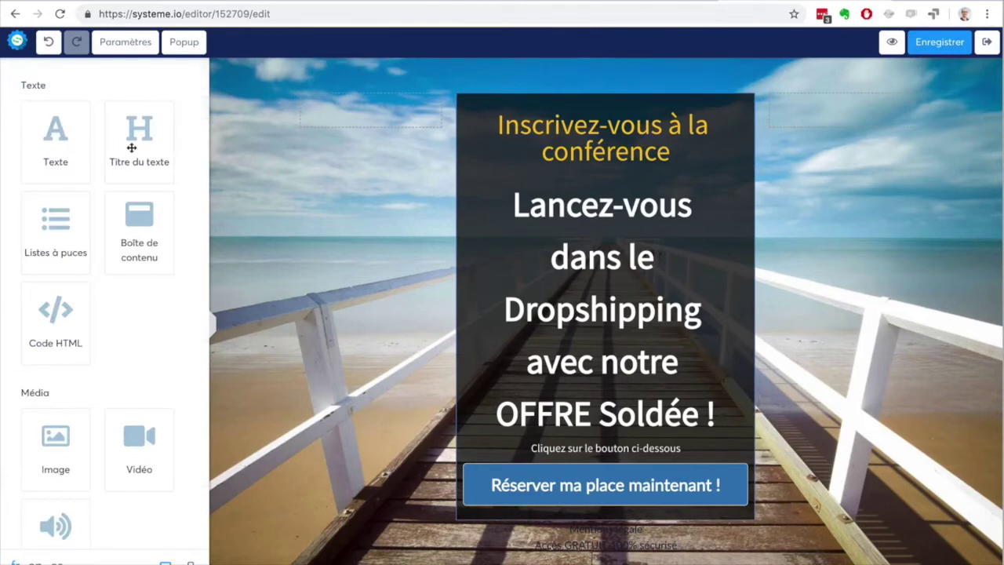
pyautogui.click(568, 136)
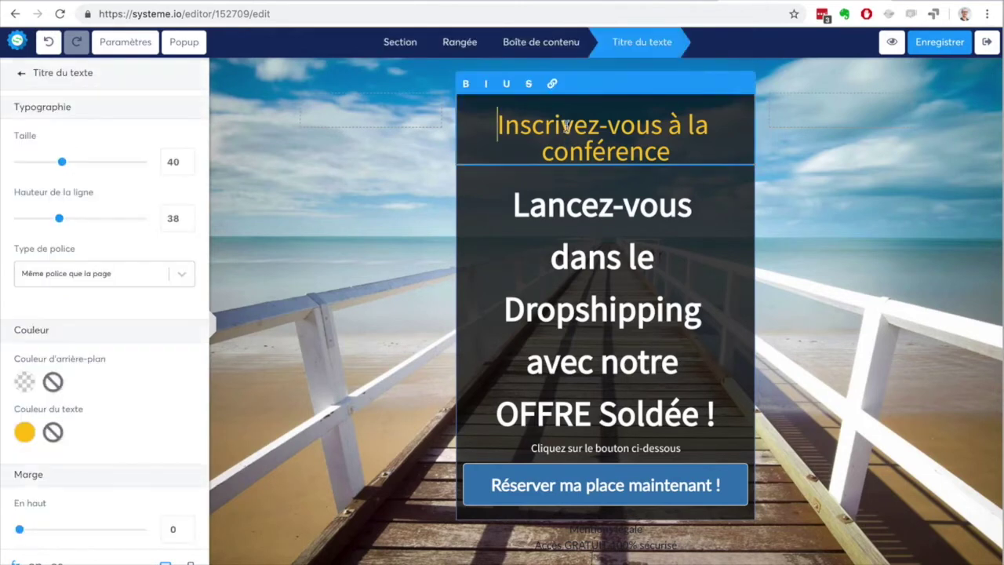
# View the settings of the heading's parent elements in turn: Boîte de contenu, Rangée and Section
pyautogui.click(548, 45)
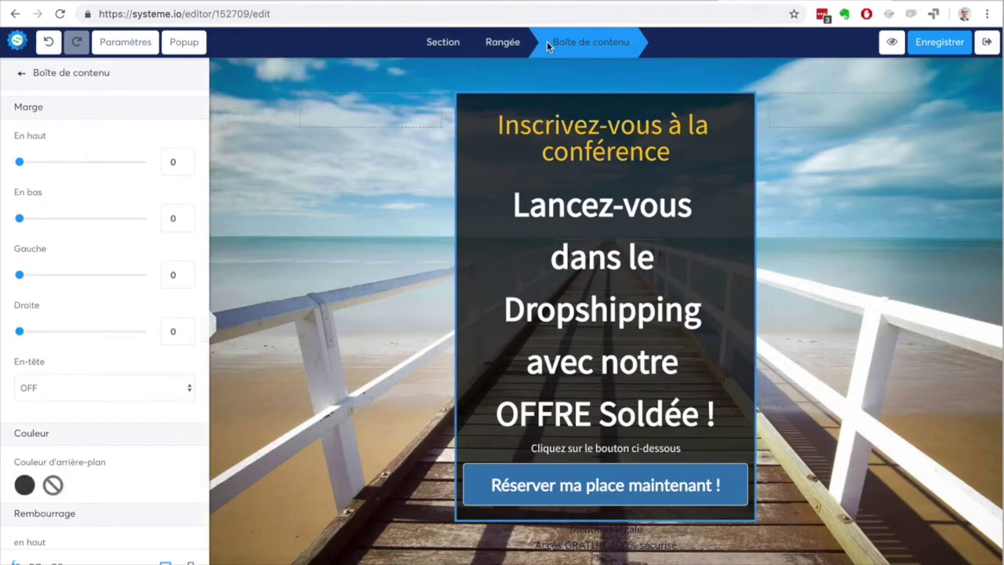
pyautogui.click(505, 46)
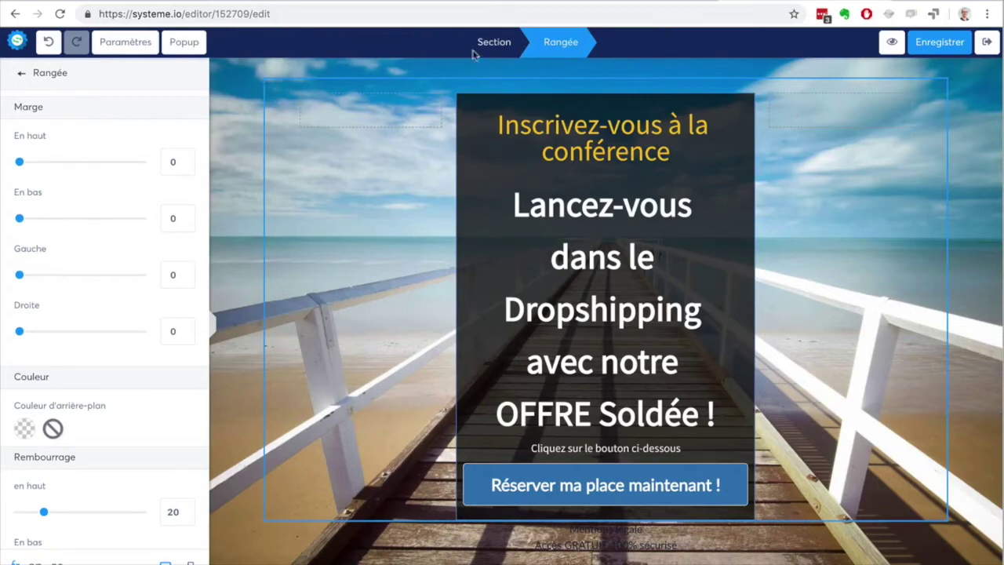
pyautogui.click(484, 44)
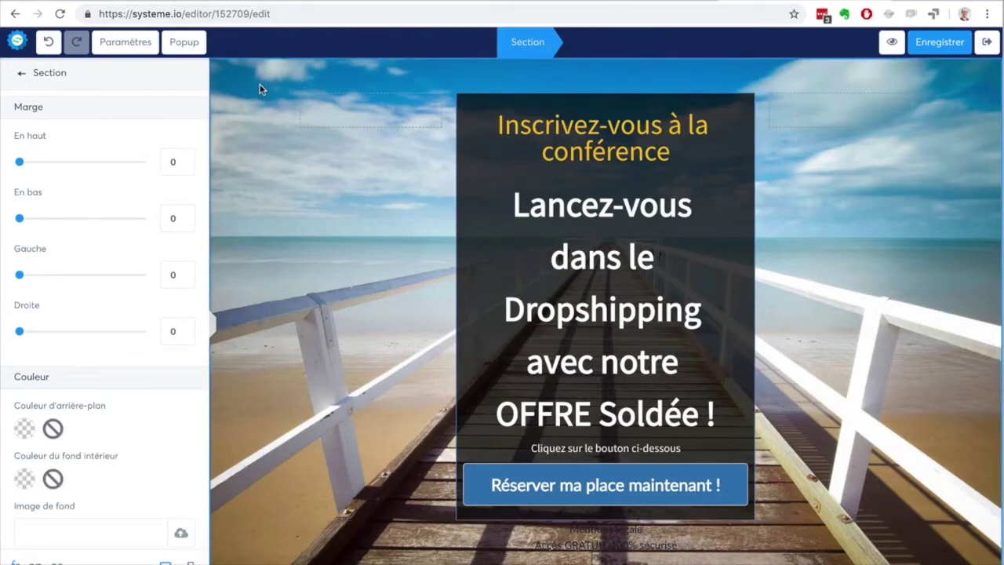
# View the Rangée's margin, padding, border and visibility settings, and preview the capture page in its mobile and desktop layouts
pyautogui.click(291, 132)
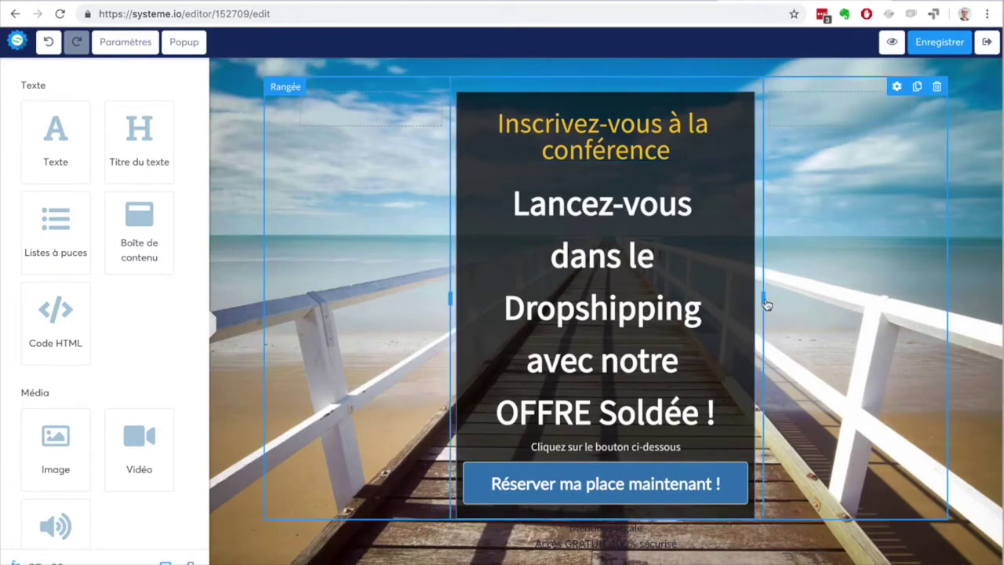
pyautogui.moveTo(763, 299)
pyautogui.mouseDown()
pyautogui.moveTo(845, 303)
pyautogui.moveTo(782, 298)
pyautogui.mouseUp()
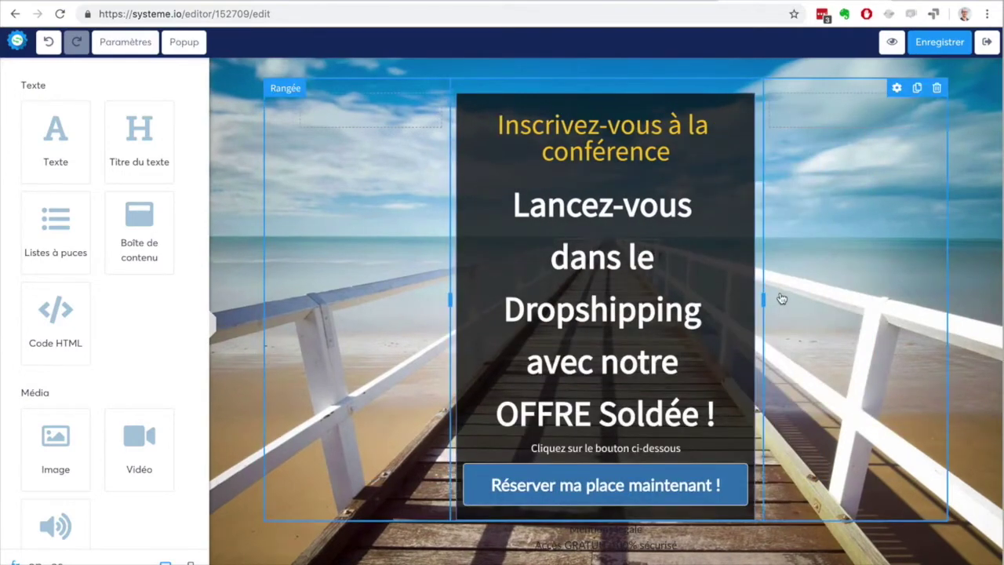
pyautogui.click(782, 298)
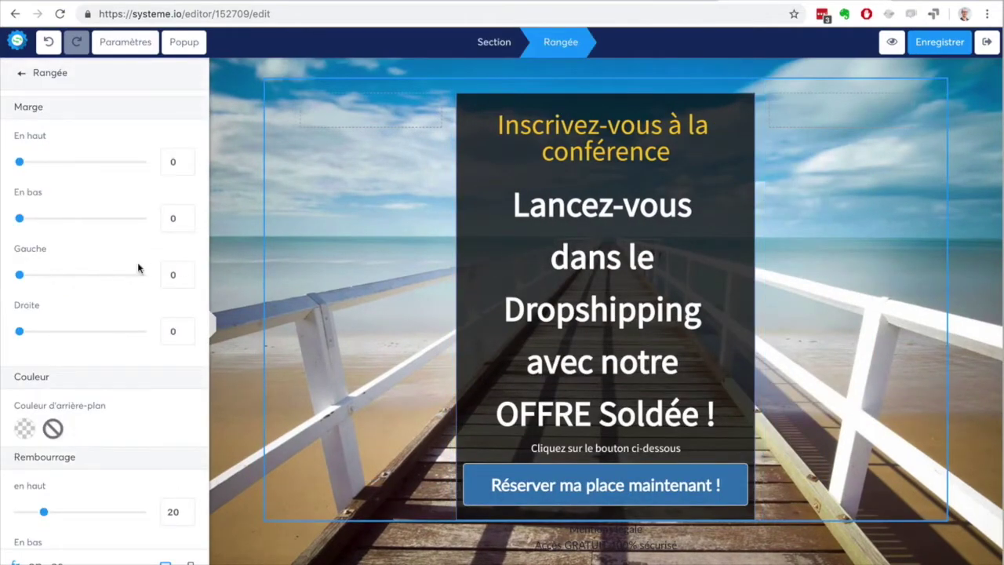
pyautogui.scroll(-8, 67, 206)
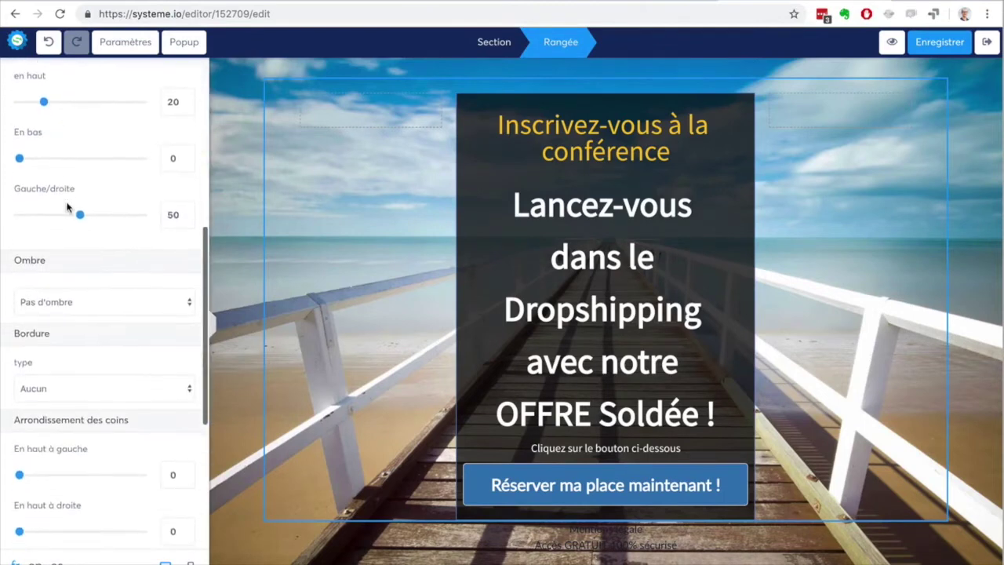
pyautogui.scroll(-2, 67, 207)
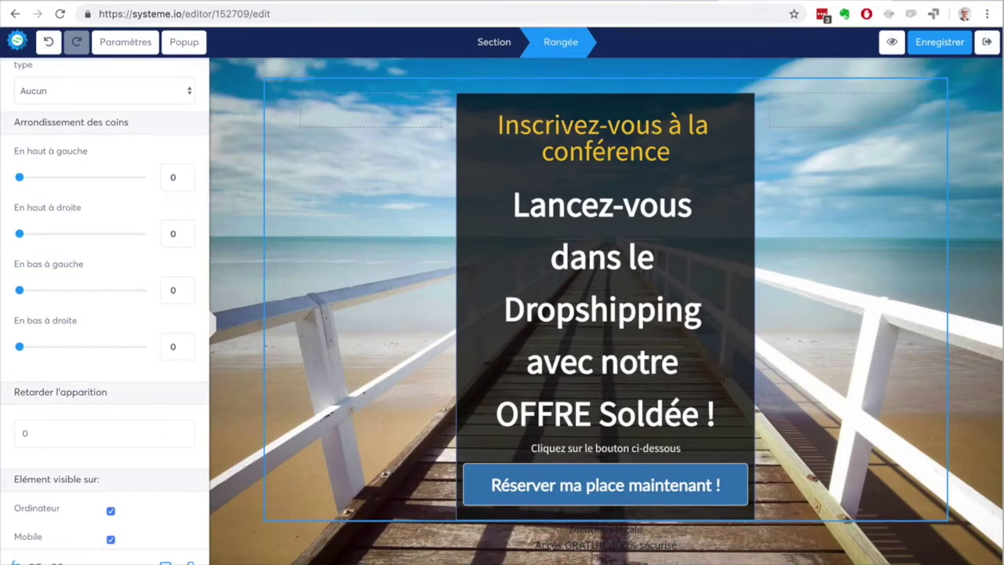
pyautogui.click(190, 562)
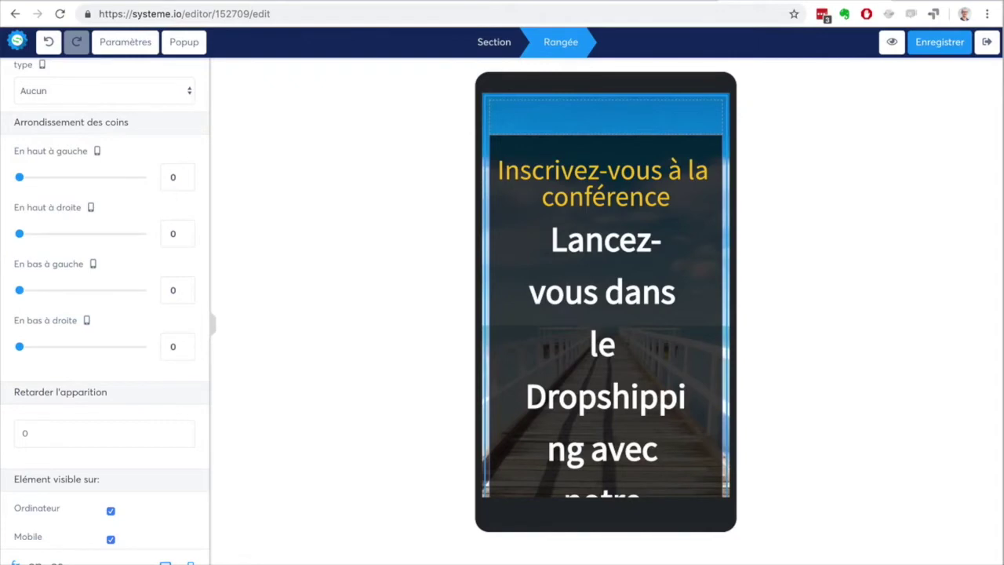
pyautogui.click(164, 562)
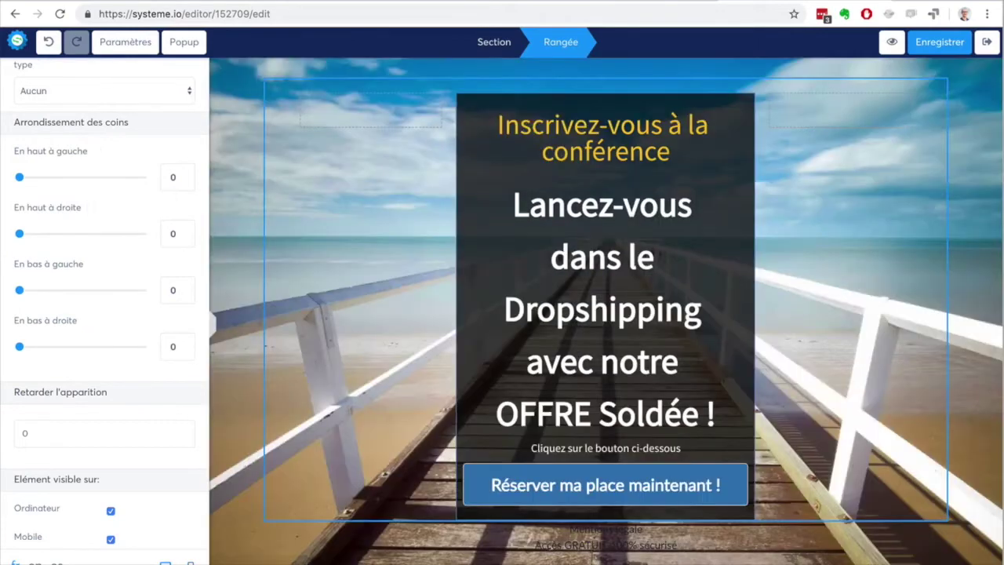
# Turn the Rangée's Ordinateur visibility off and back on to test hiding the row on computers
pyautogui.click(110, 512)
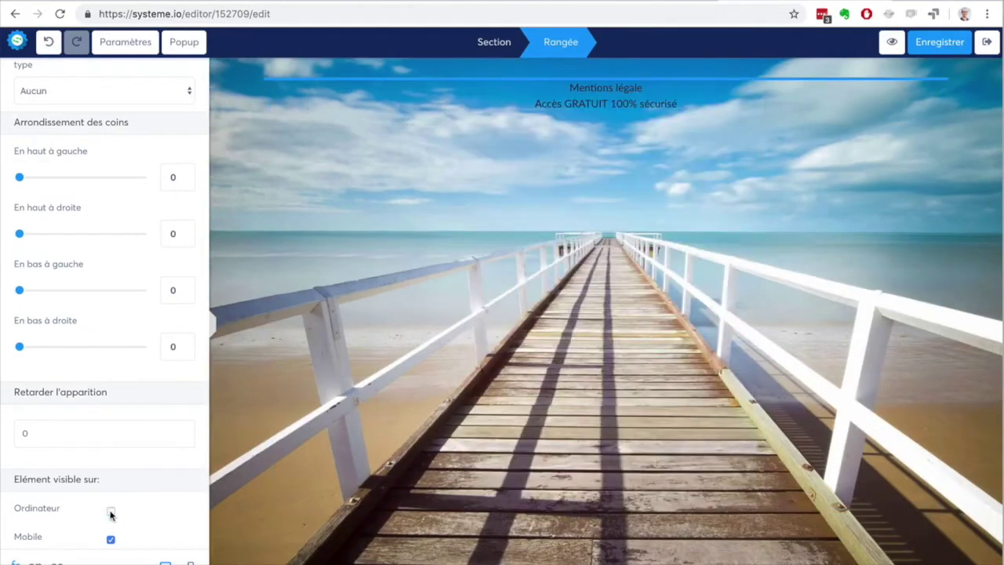
pyautogui.click(110, 512)
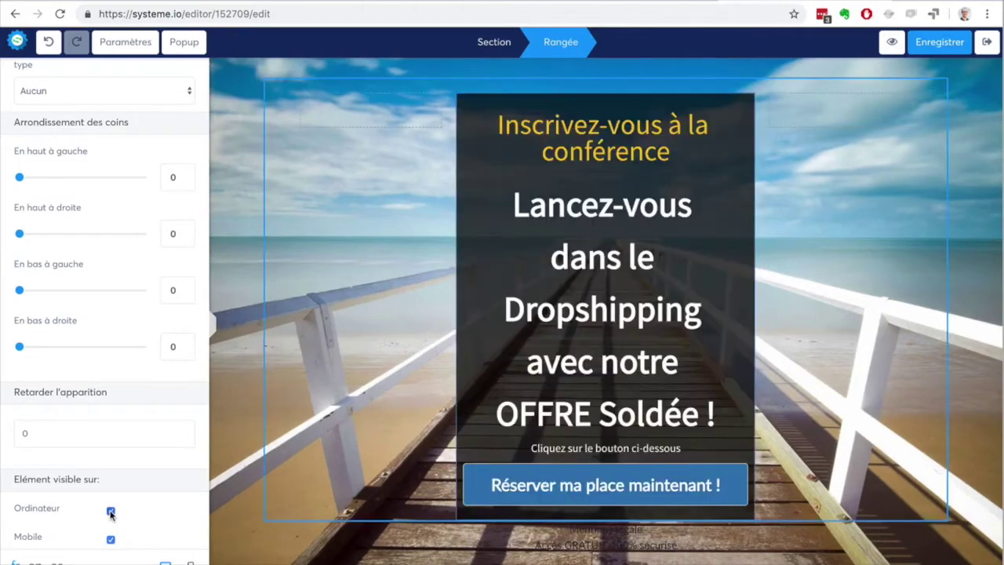
pyautogui.click(111, 512)
pyautogui.click(110, 512)
# Add a Vidéo element below the "Inscrivez-vous à la conférence" heading
pyautogui.scroll(10, 108, 375)
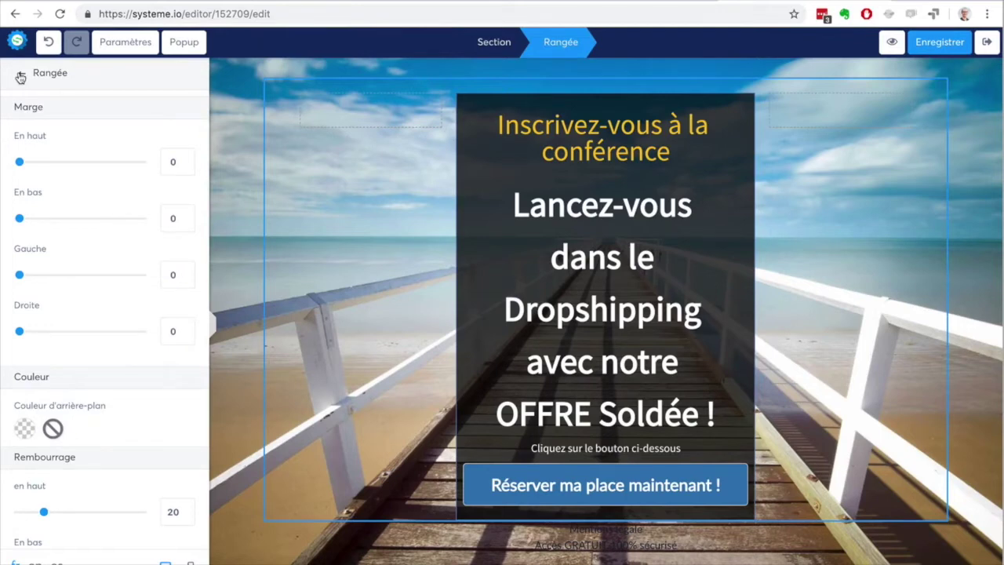
pyautogui.click(21, 77)
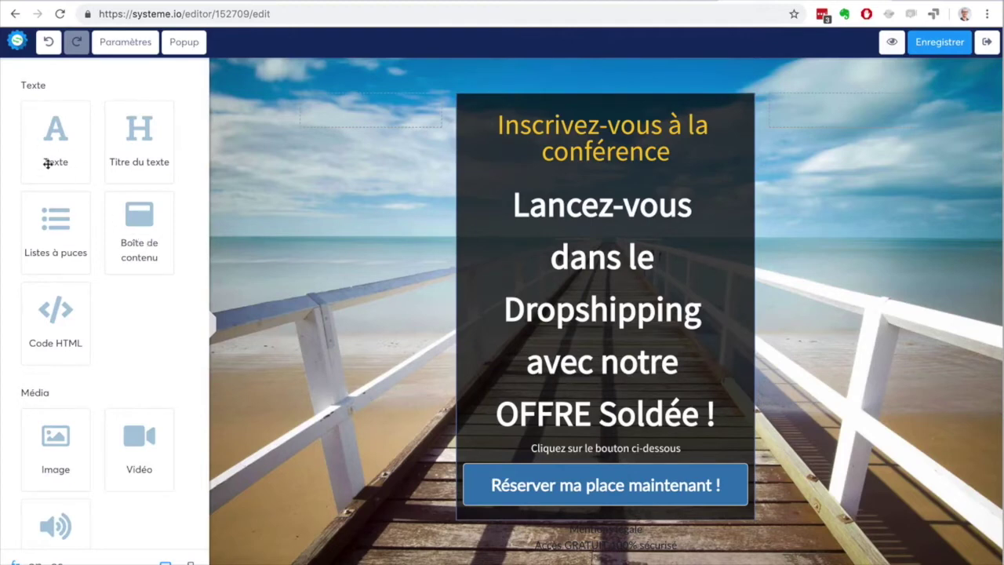
pyautogui.scroll(-3, 108, 343)
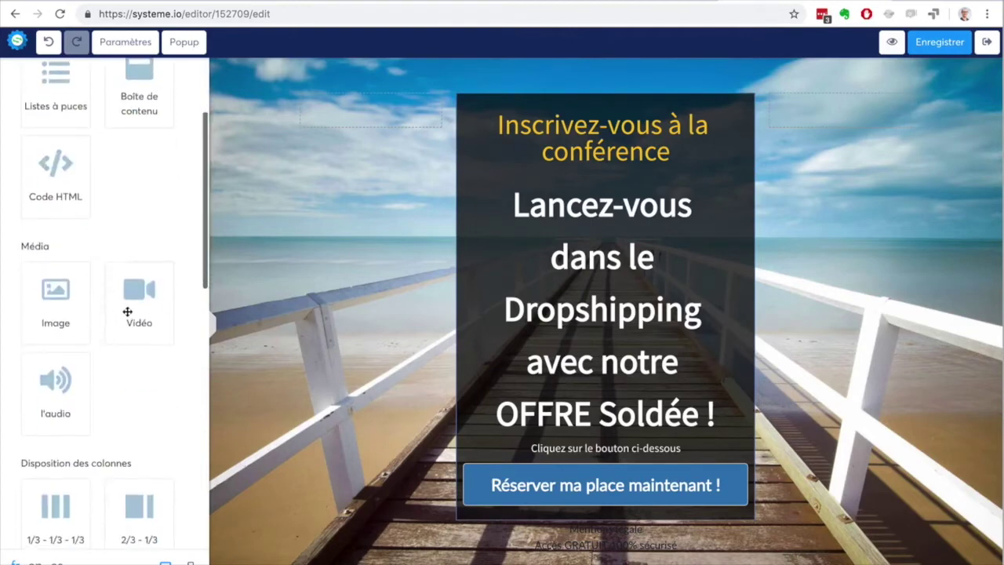
pyautogui.moveTo(128, 311); pyautogui.dragTo(561, 190)
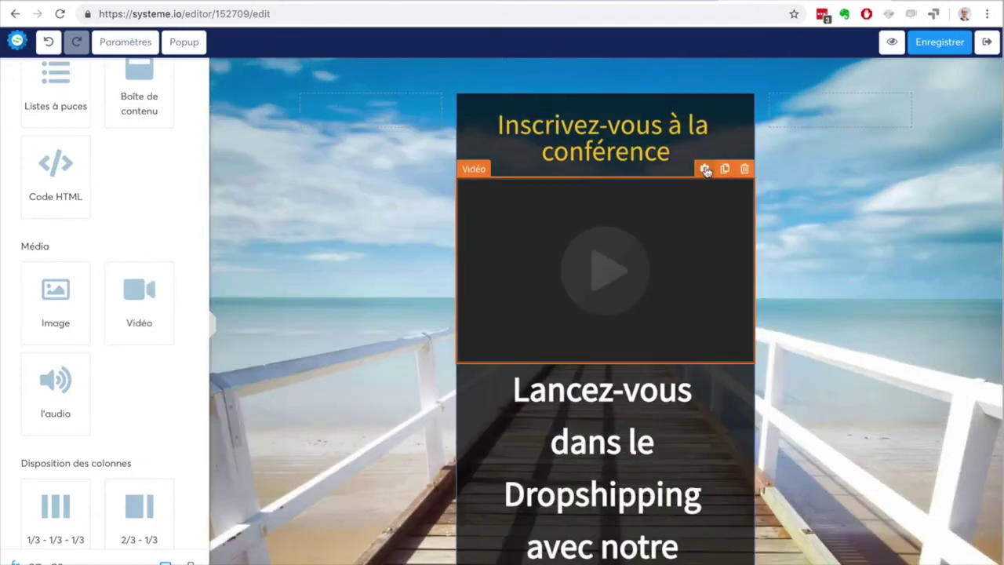
# Set the video's type to Envoyer un fichier and try the Lien direct option
pyautogui.click(704, 169)
pyautogui.click(94, 131)
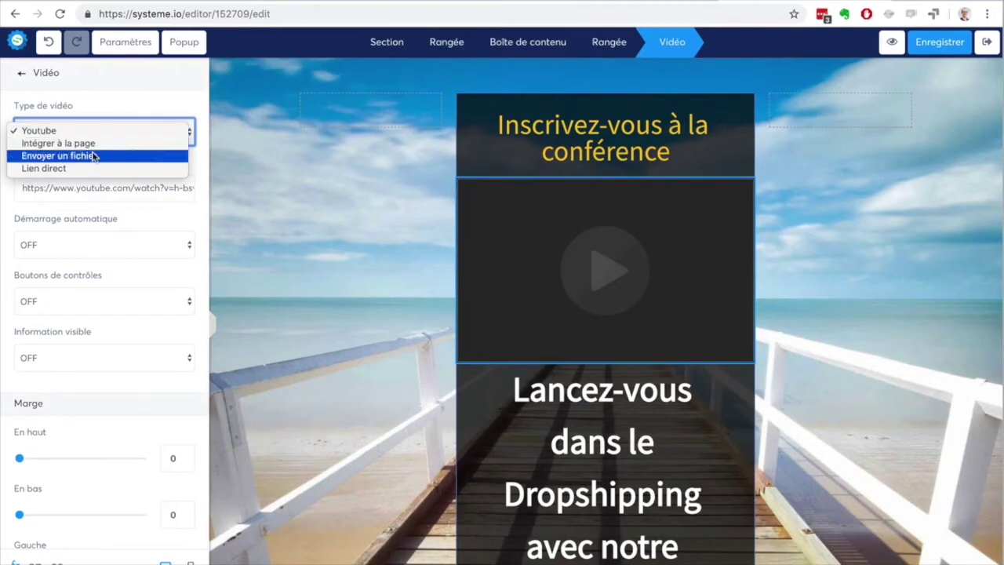
pyautogui.click(93, 156)
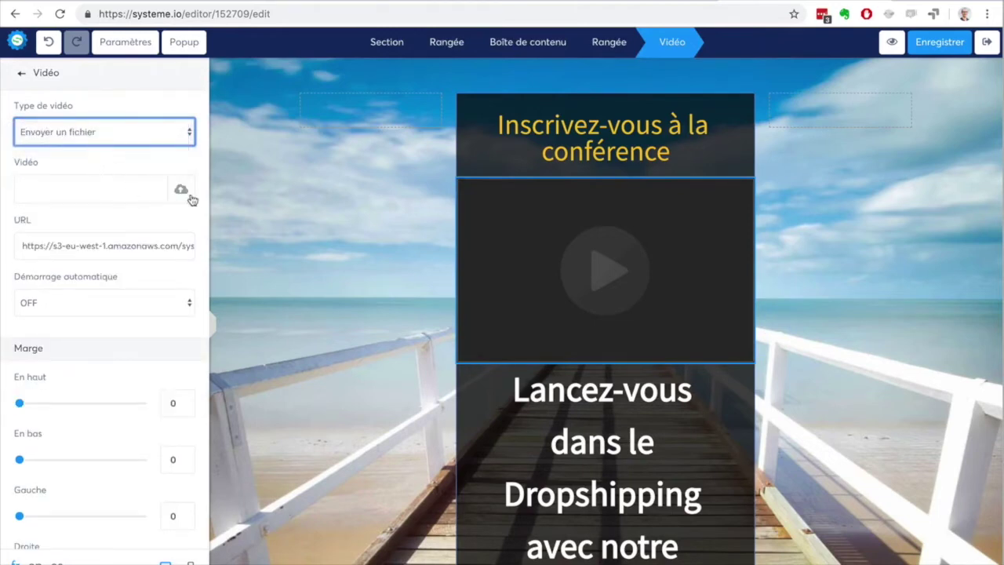
pyautogui.click(99, 134)
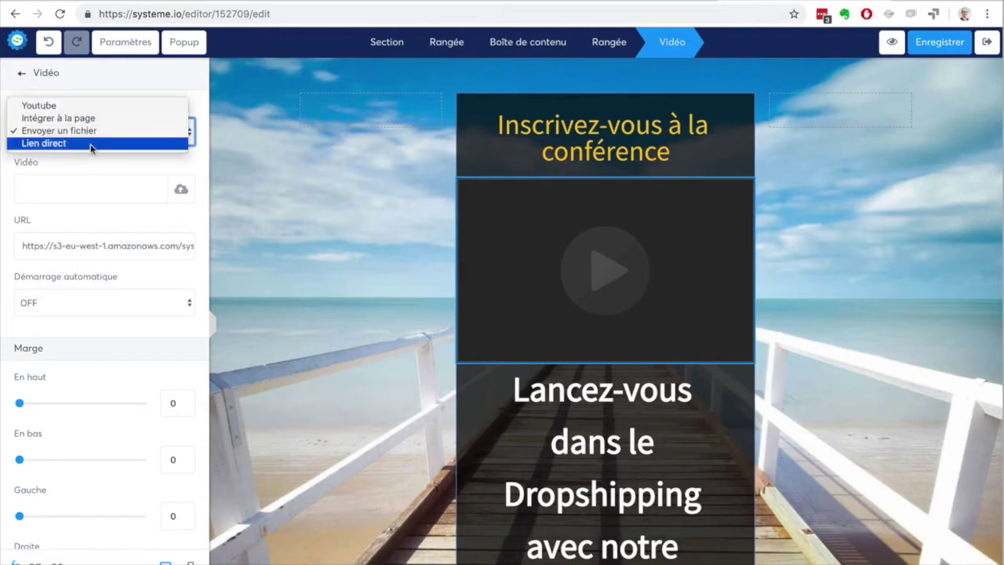
pyautogui.click(92, 145)
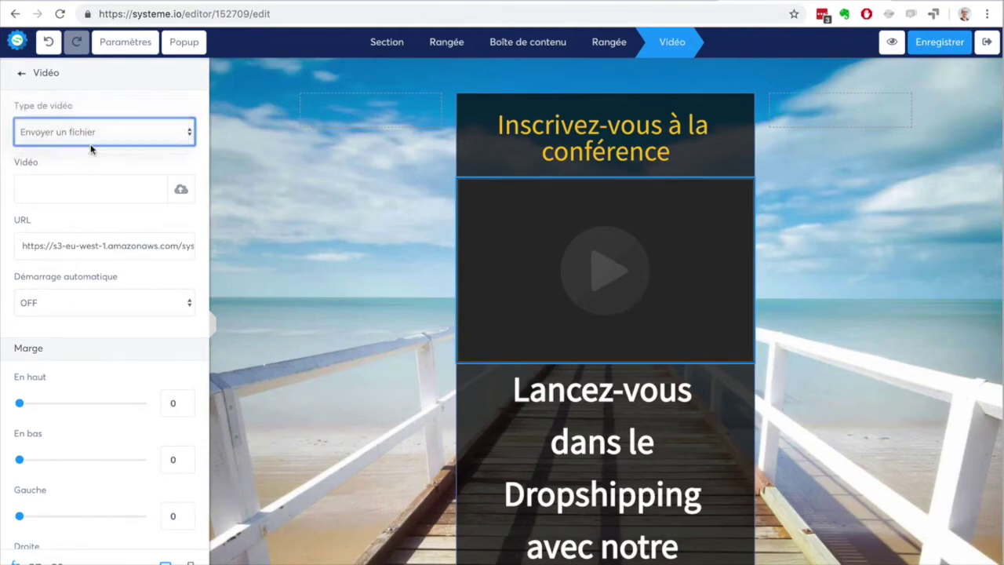
# Delete the Vidéo element from the capture page
pyautogui.click(20, 73)
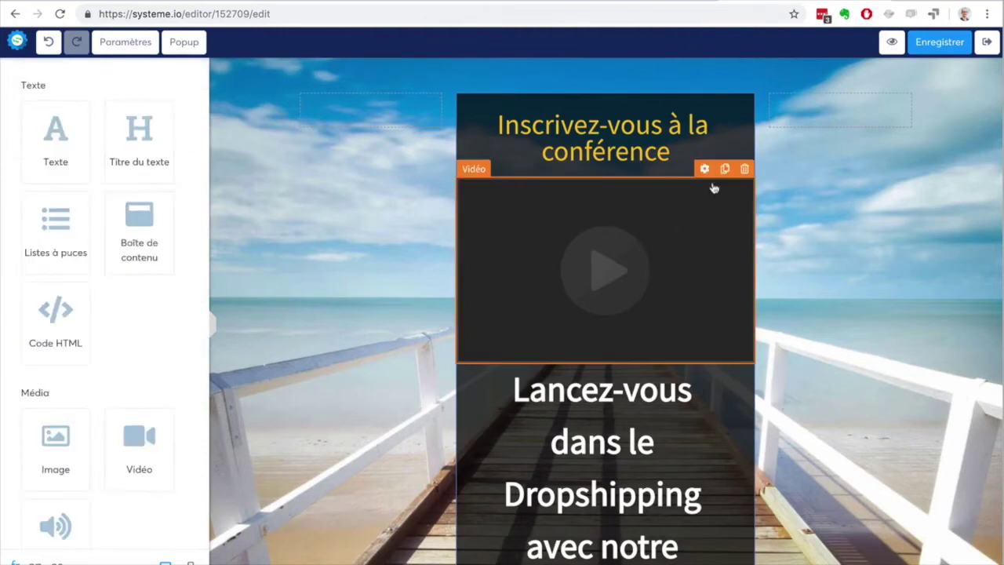
pyautogui.click(745, 169)
pyautogui.click(618, 93)
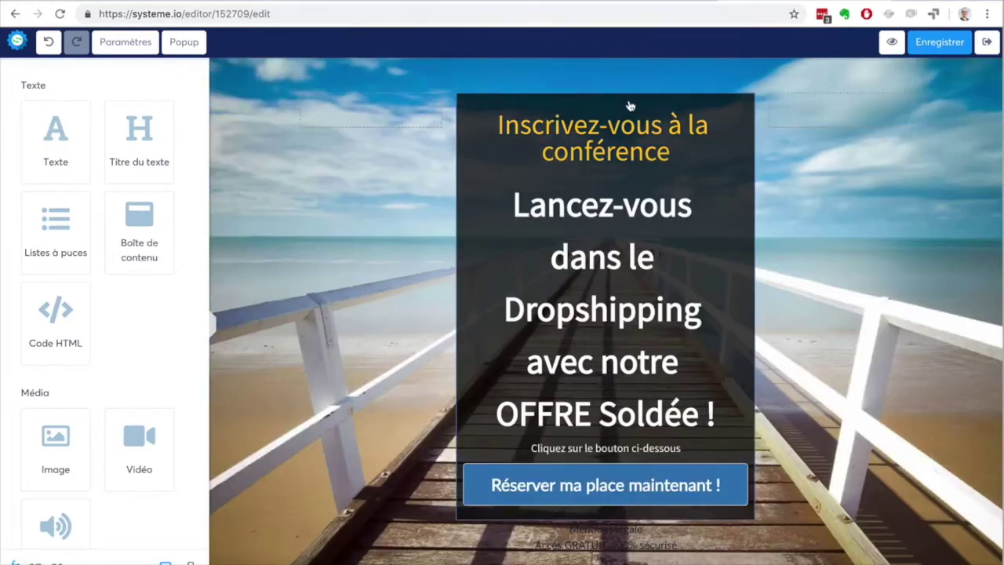
# Save the capture page and exit the page editor to the Génération d'audience funnel
pyautogui.click(934, 43)
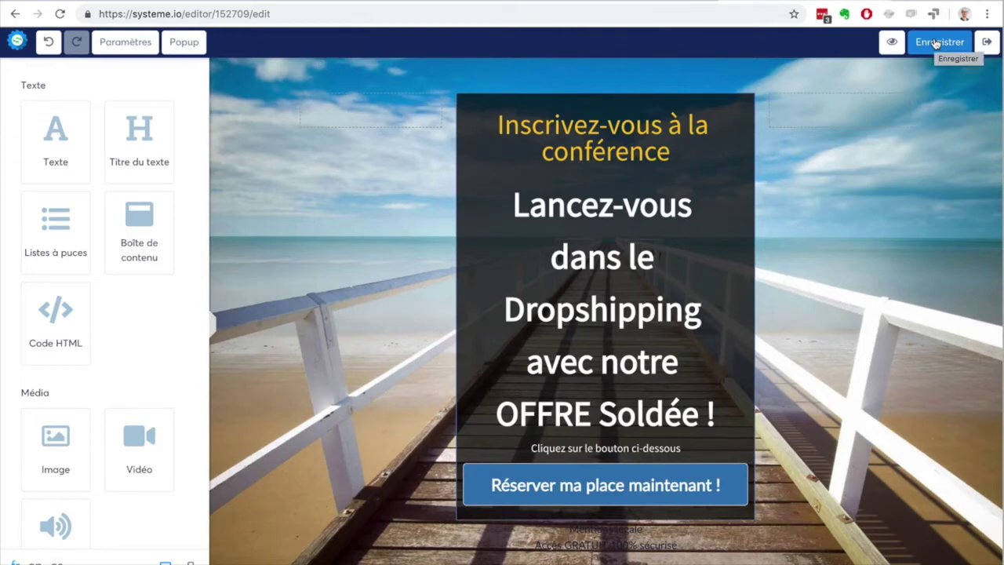
pyautogui.click(984, 44)
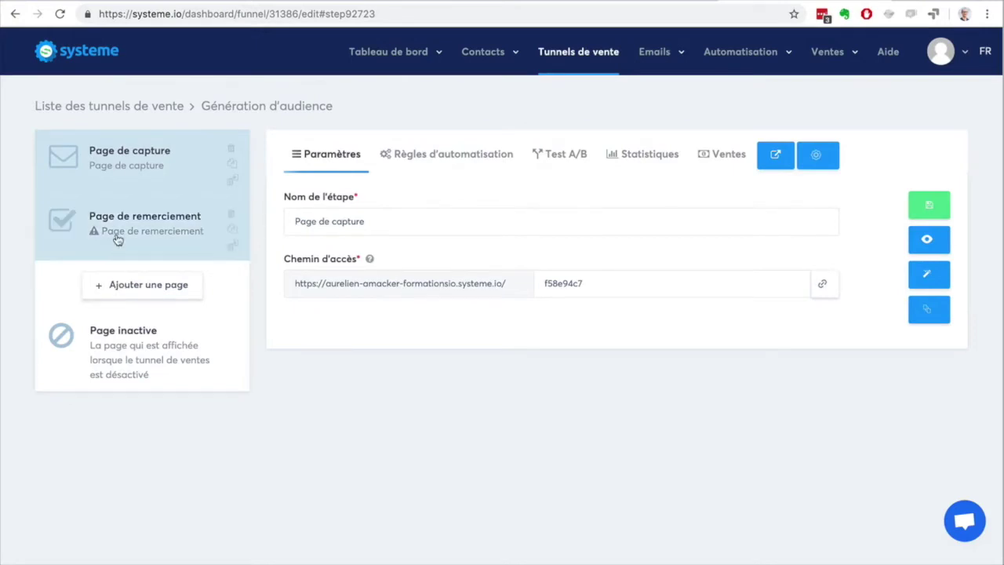
# Add a page named "Formulaire de blog" of the Formulaire type to the Génération d'audience funnel
pyautogui.click(146, 287)
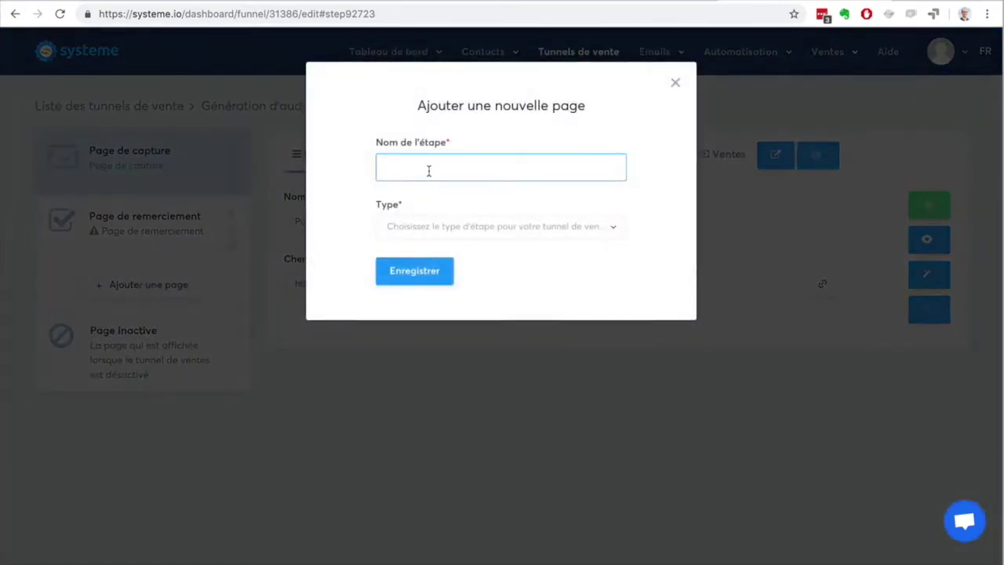
pyautogui.write('Formulaire de blog')
pyautogui.click(525, 230)
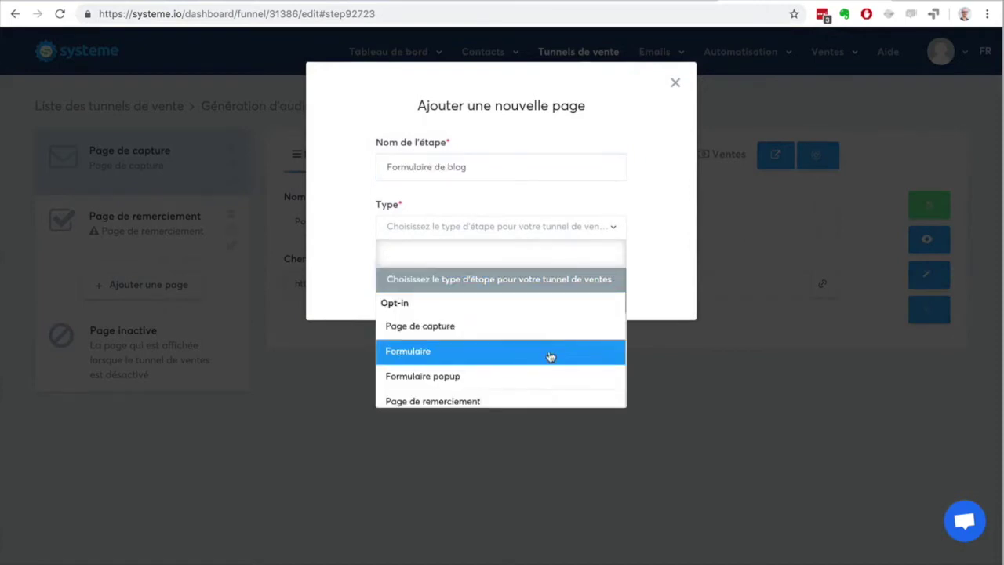
pyautogui.scroll(-2, 549, 358)
pyautogui.scroll(2, 548, 356)
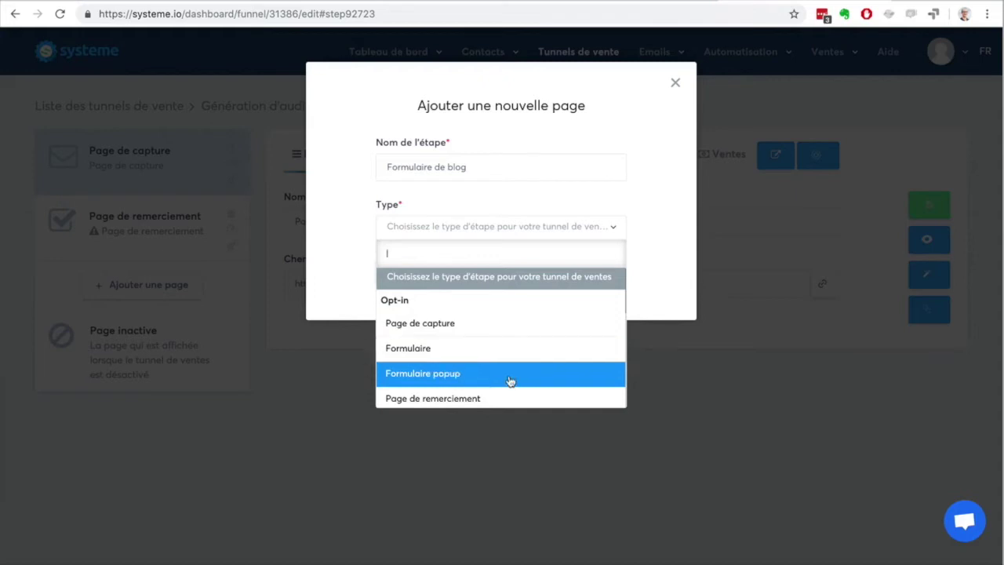
pyautogui.scroll(-1, 508, 380)
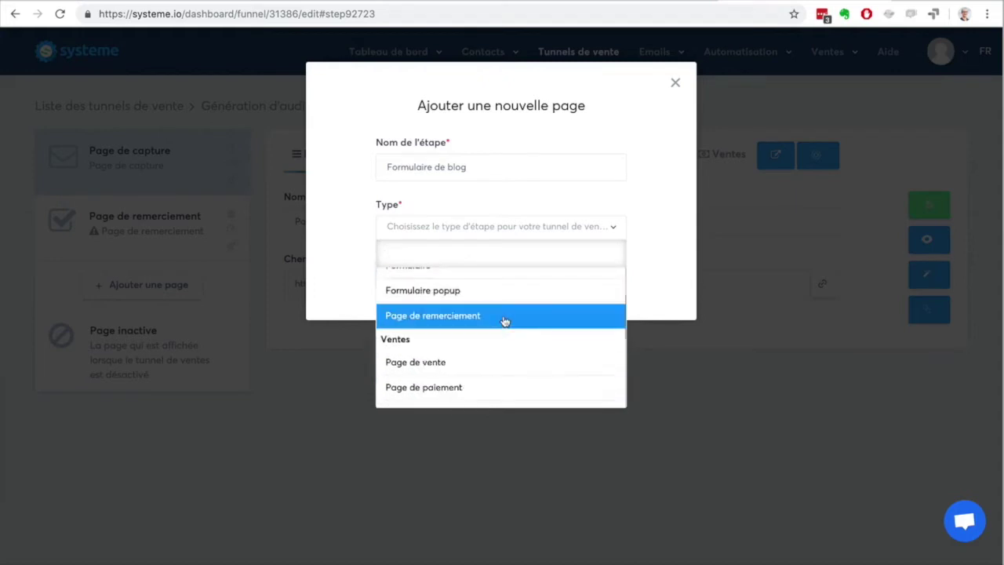
pyautogui.scroll(-2, 507, 370)
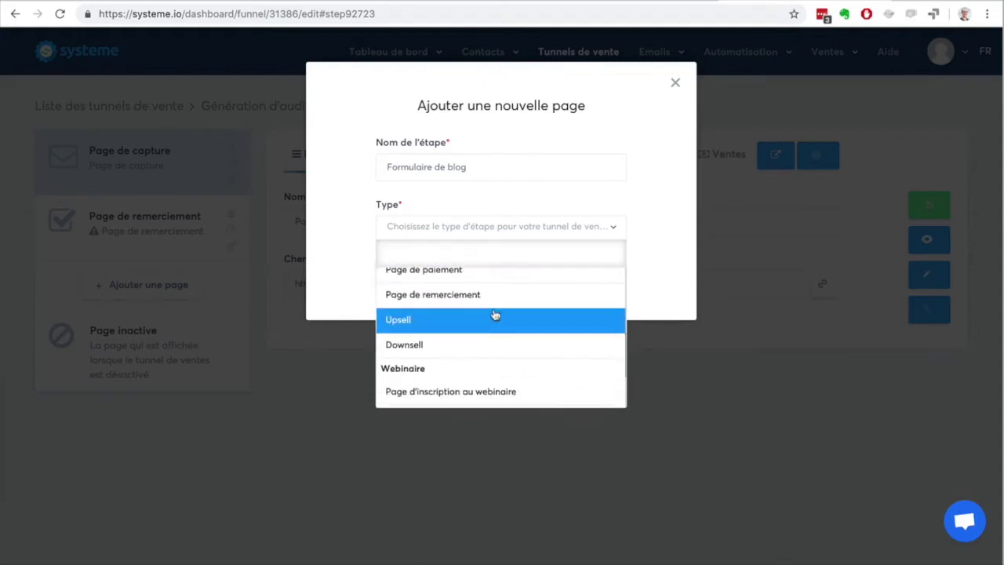
pyautogui.scroll(-2, 494, 392)
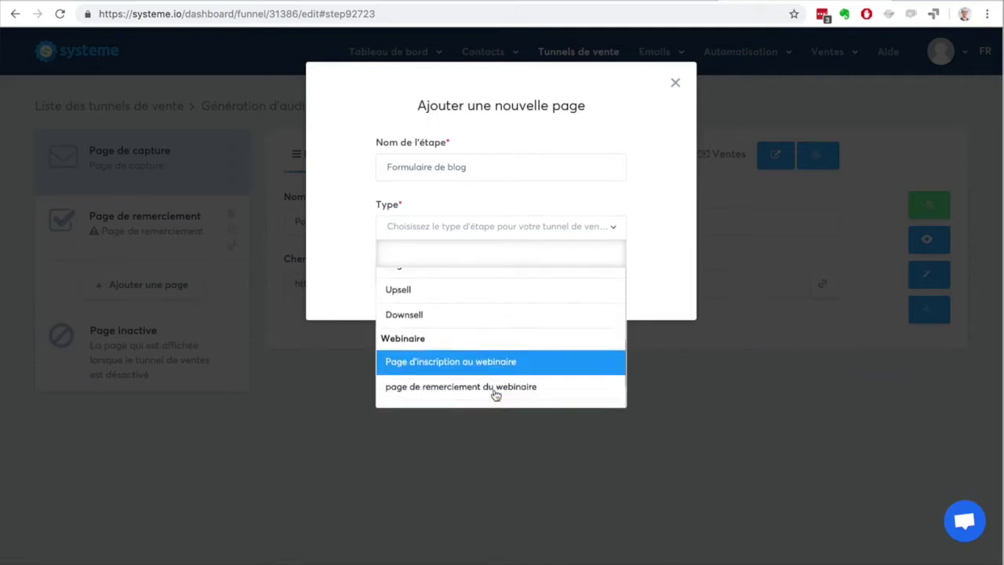
pyautogui.scroll(5, 497, 360)
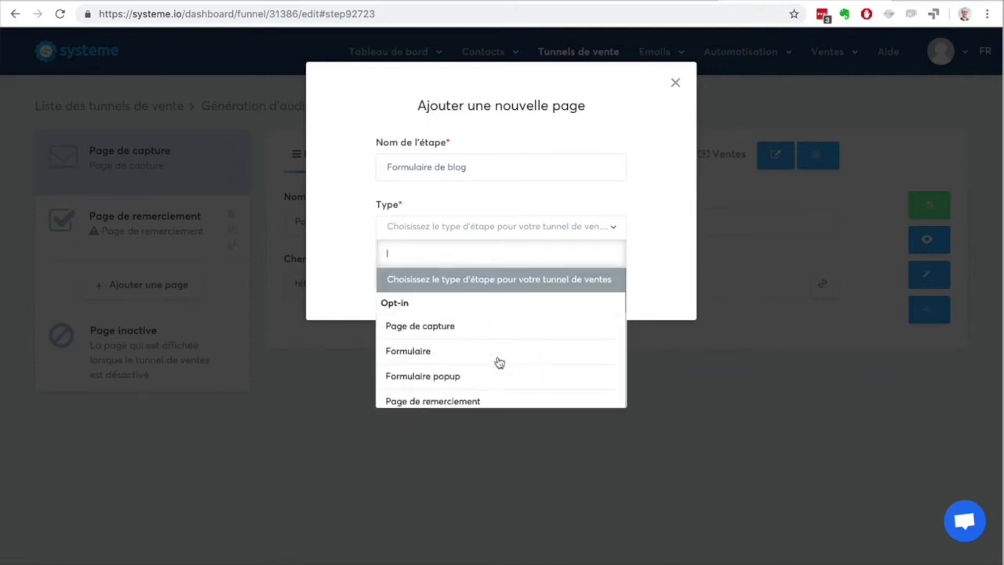
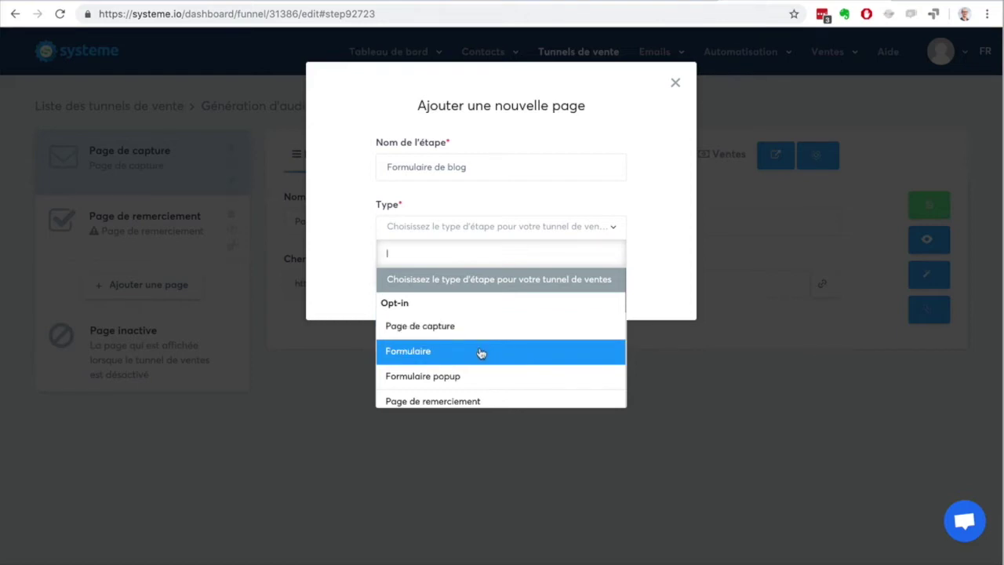
pyautogui.click(481, 353)
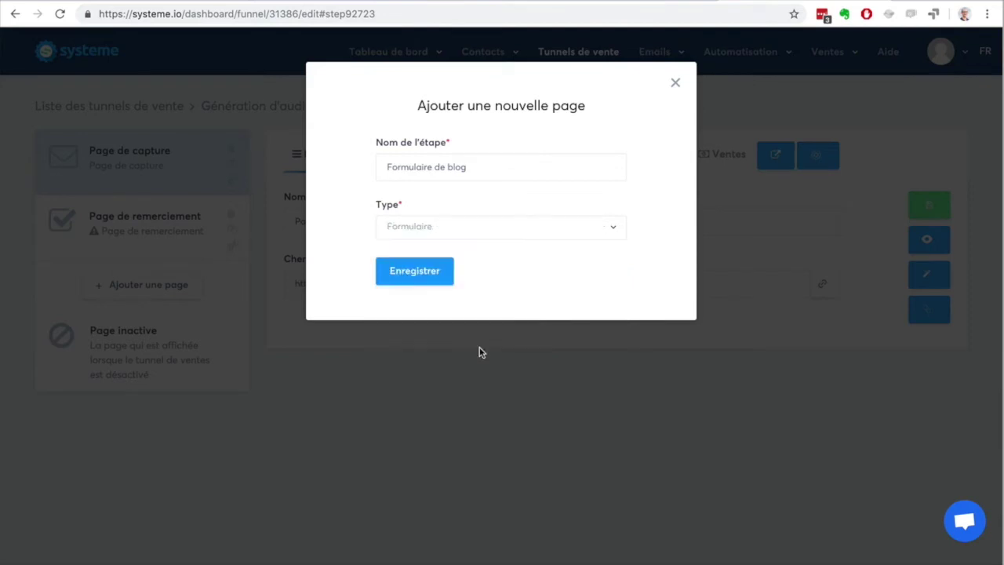
pyautogui.click(410, 269)
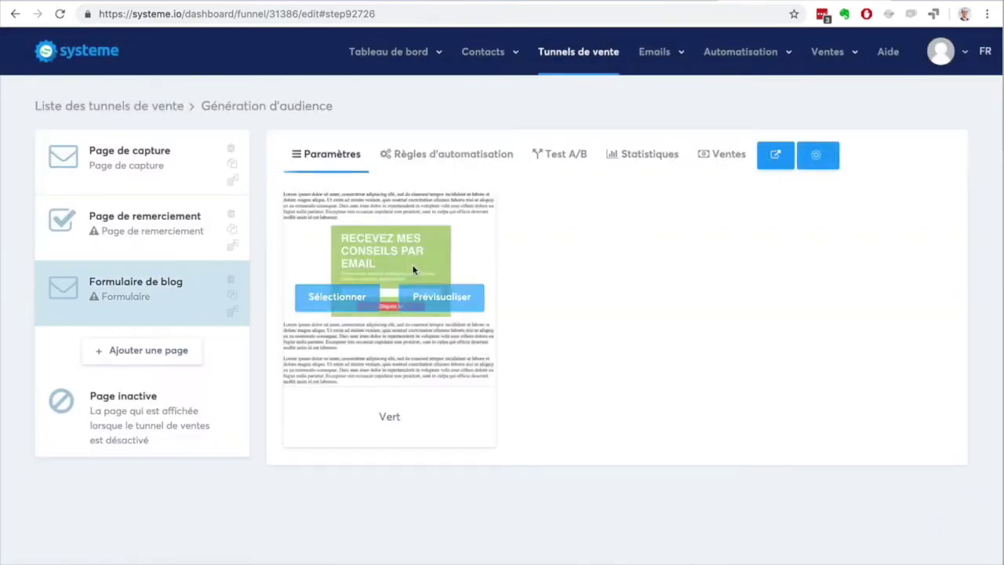
# Select the Vert template for the Formulaire de blog page and open the form in the editor
pyautogui.click(327, 288)
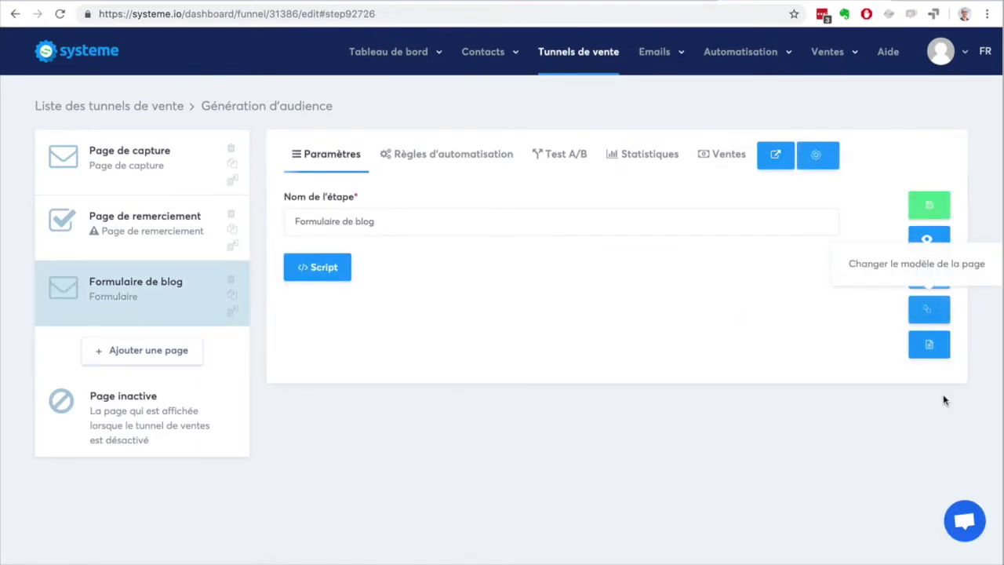
pyautogui.click(928, 271)
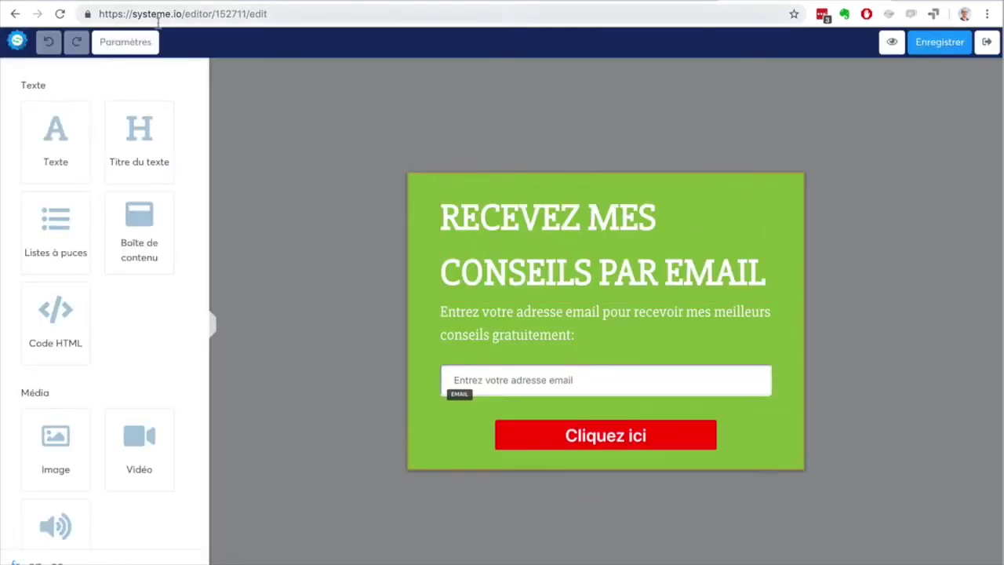
# Examine the green form's general settings for width, background colour, padding and border
pyautogui.click(107, 41)
pyautogui.scroll(-1, 103, 124)
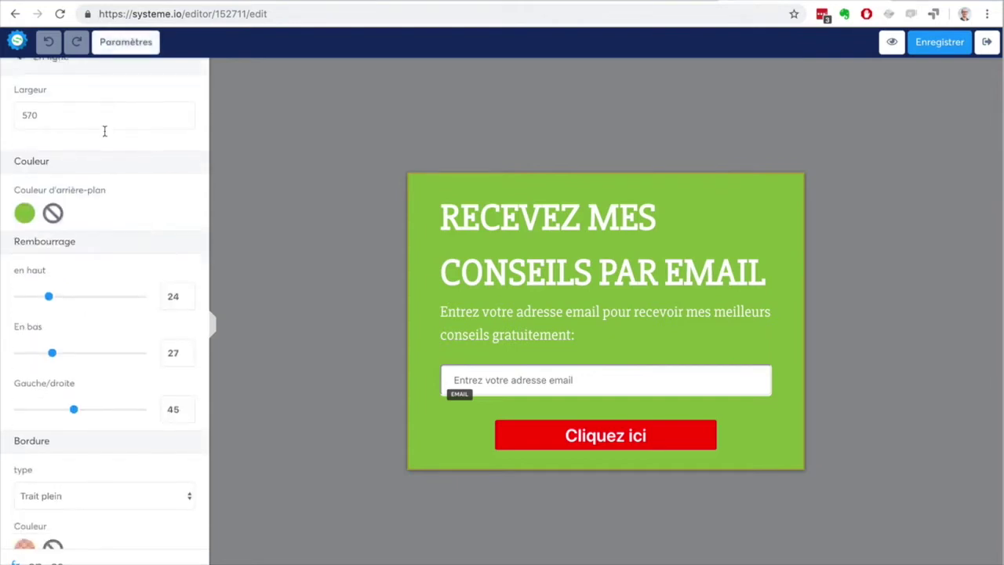
pyautogui.scroll(-3, 105, 131)
pyautogui.scroll(3, 105, 134)
pyautogui.scroll(1, 105, 134)
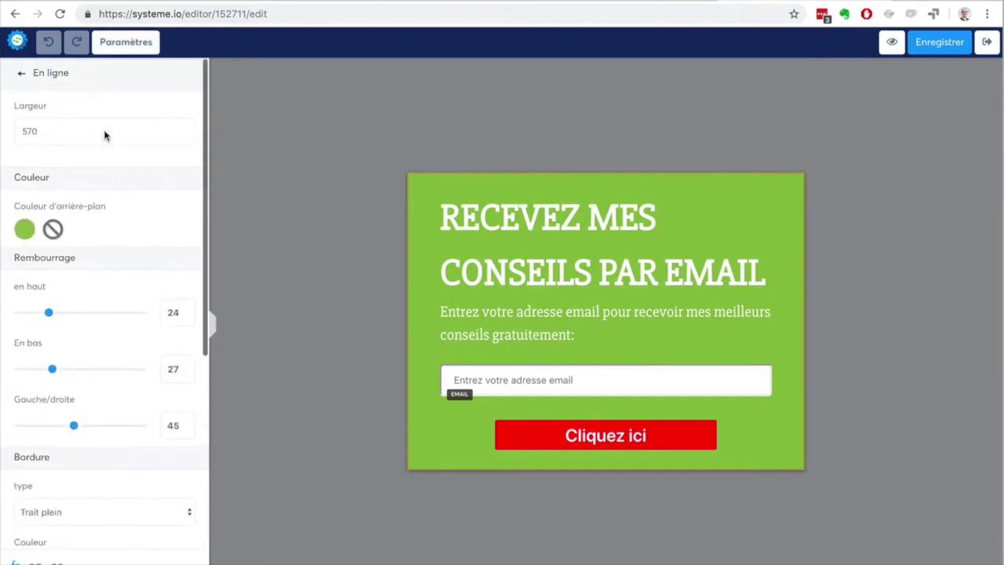
# Change the form's background colour from the green template default to white
pyautogui.click(24, 231)
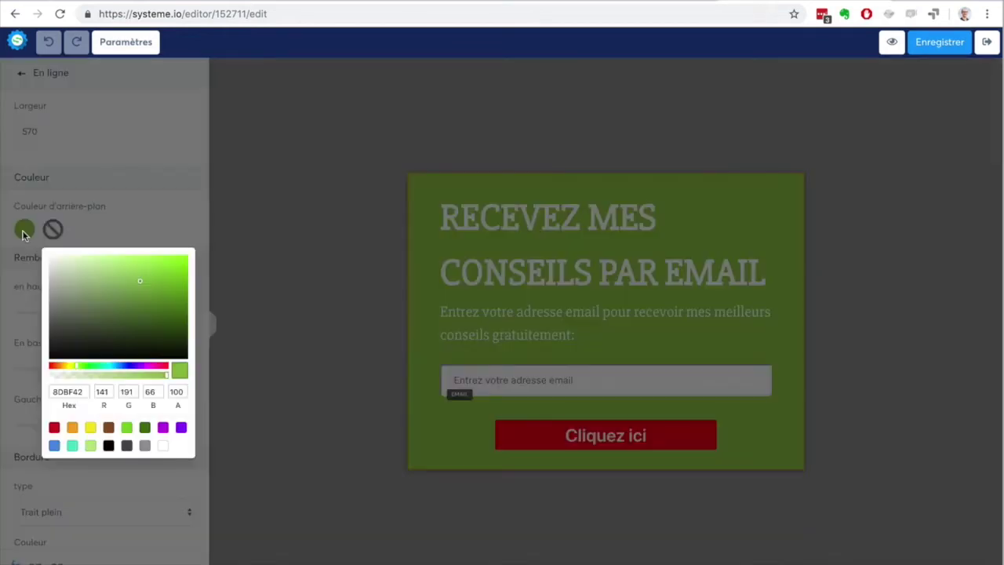
pyautogui.click(162, 446)
pyautogui.click(293, 258)
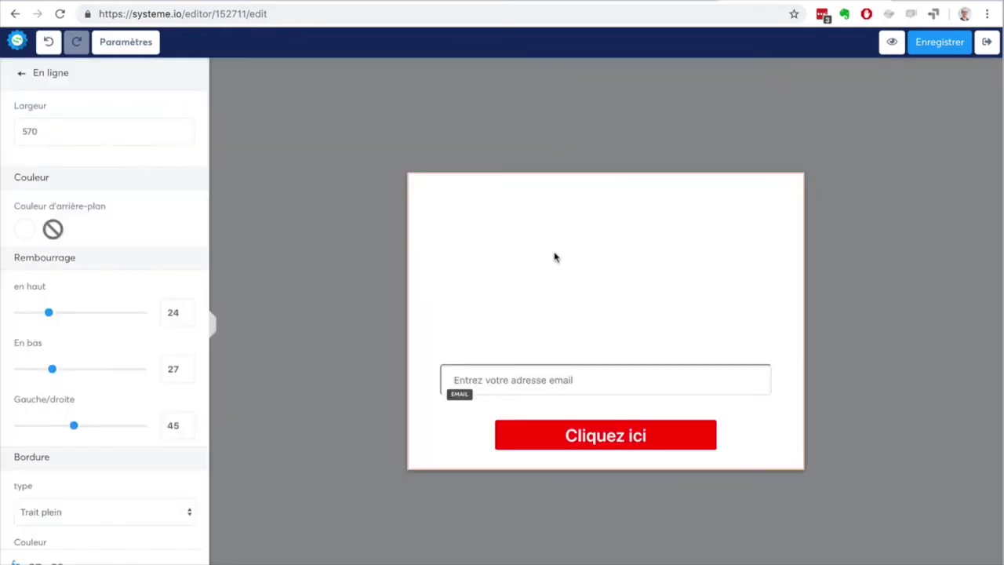
# Set the text colour of the "RECEVEZ MES CONSEILS PAR EMAIL" heading to dark grey
pyautogui.click(629, 259)
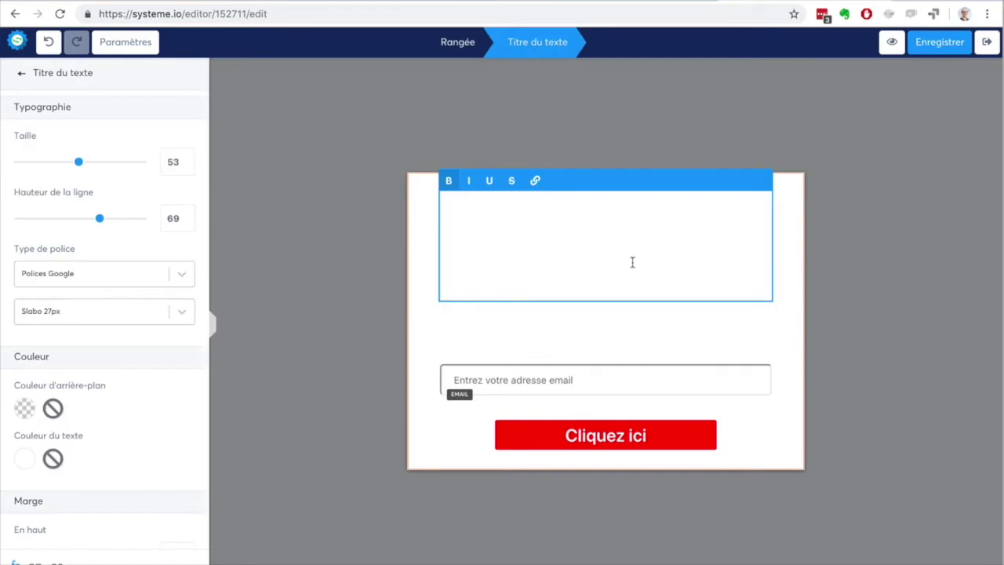
pyautogui.hotkey('ctrl', 'a')
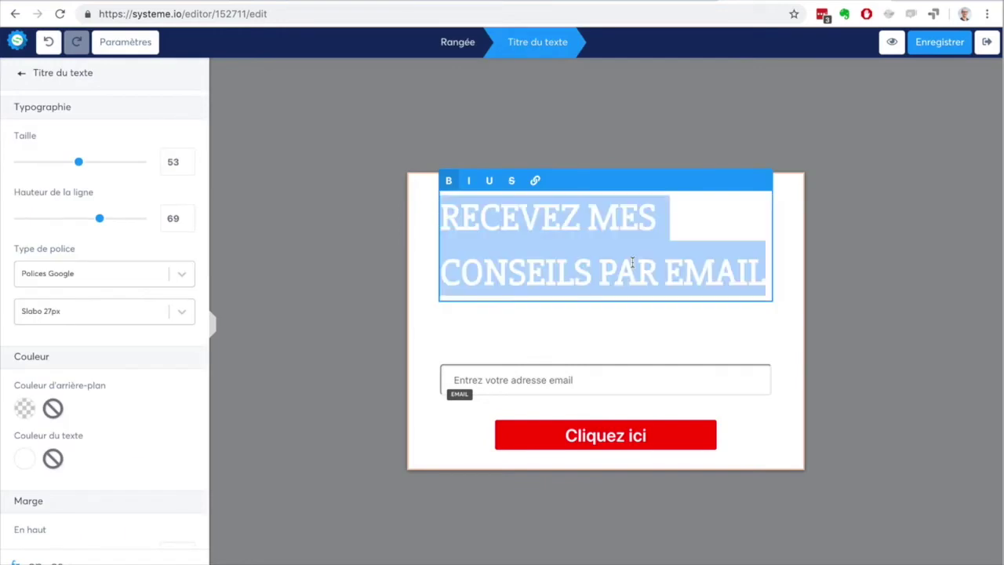
pyautogui.scroll(-3, 110, 366)
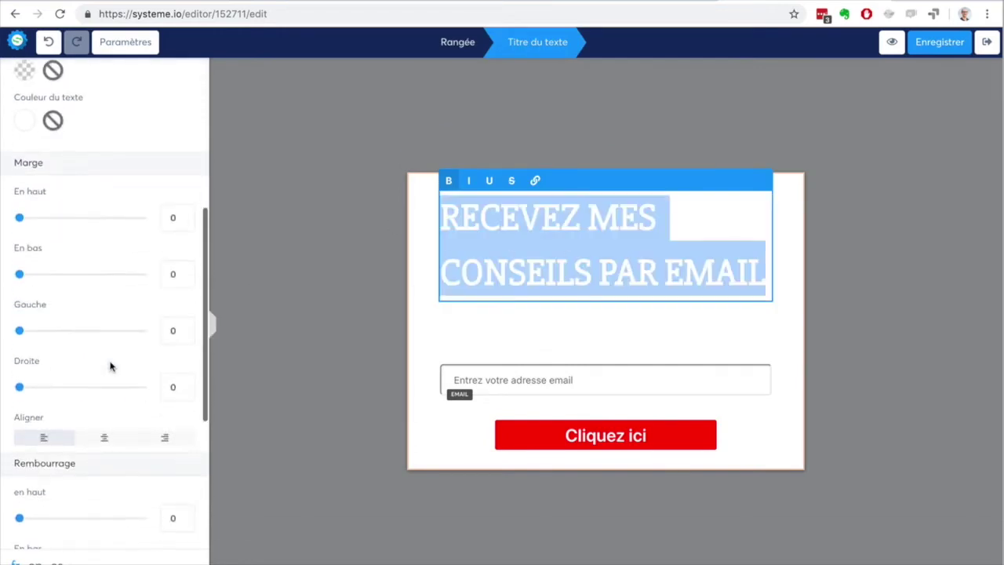
pyautogui.click(24, 226)
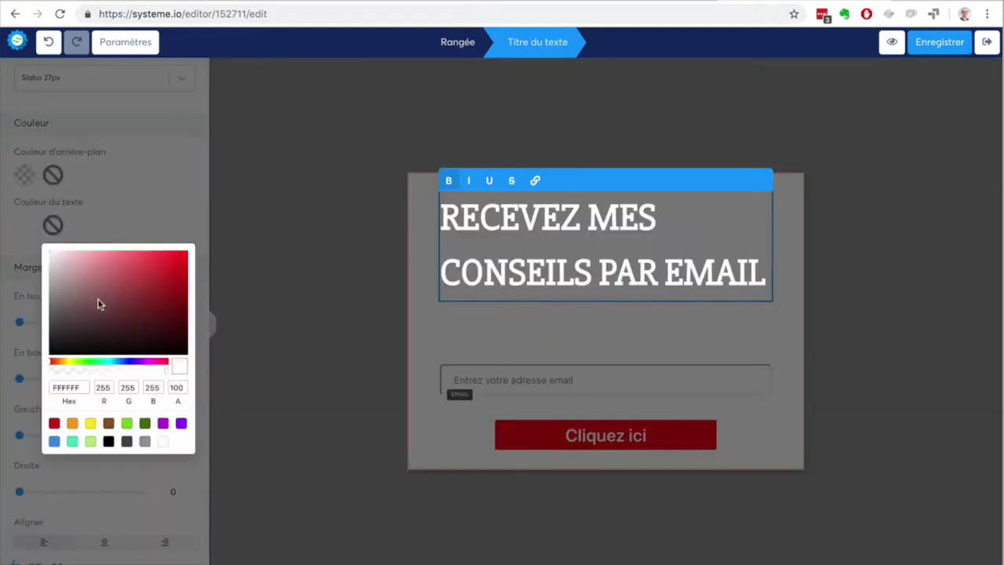
pyautogui.click(126, 441)
pyautogui.click(277, 224)
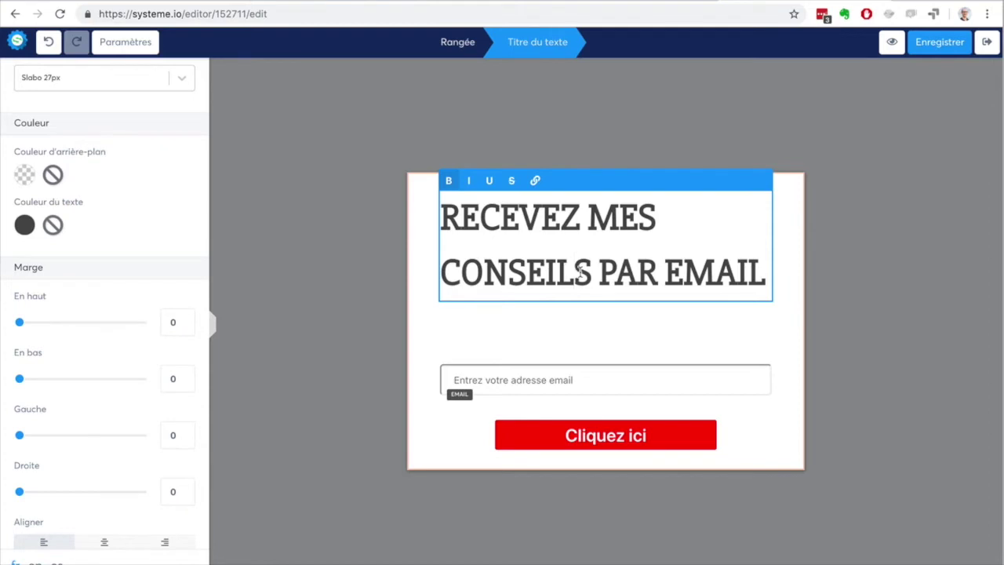
# Centre the "RECEVEZ MES CONSEILS PAR EMAIL" heading in the form
pyautogui.scroll(3, 56, 235)
pyautogui.scroll(-5, 55, 235)
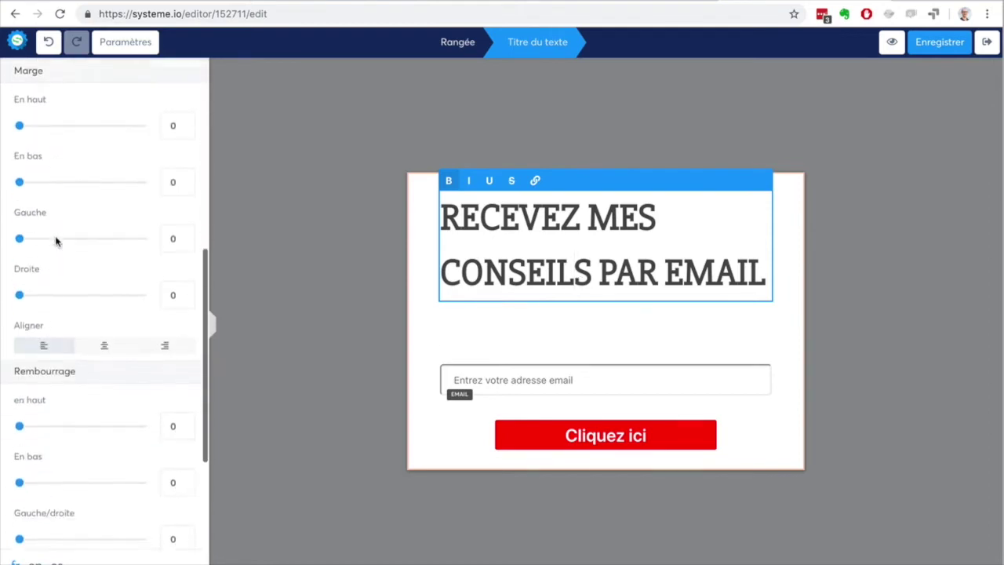
pyautogui.click(98, 338)
pyautogui.click(245, 221)
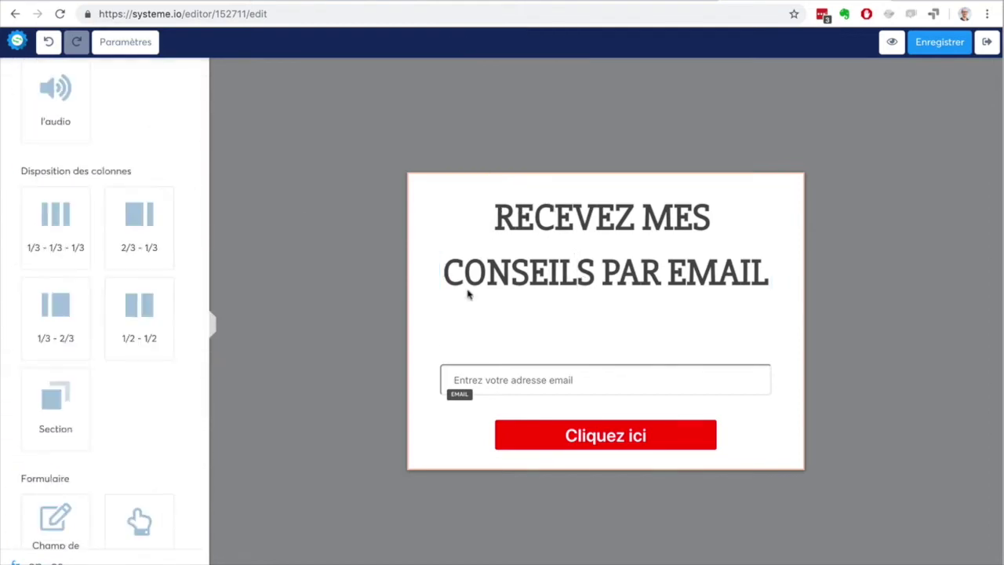
# Set the text colour of the paragraph below the heading to black (000000)
pyautogui.click(585, 333)
pyautogui.hotkey('ctrl', 'a')
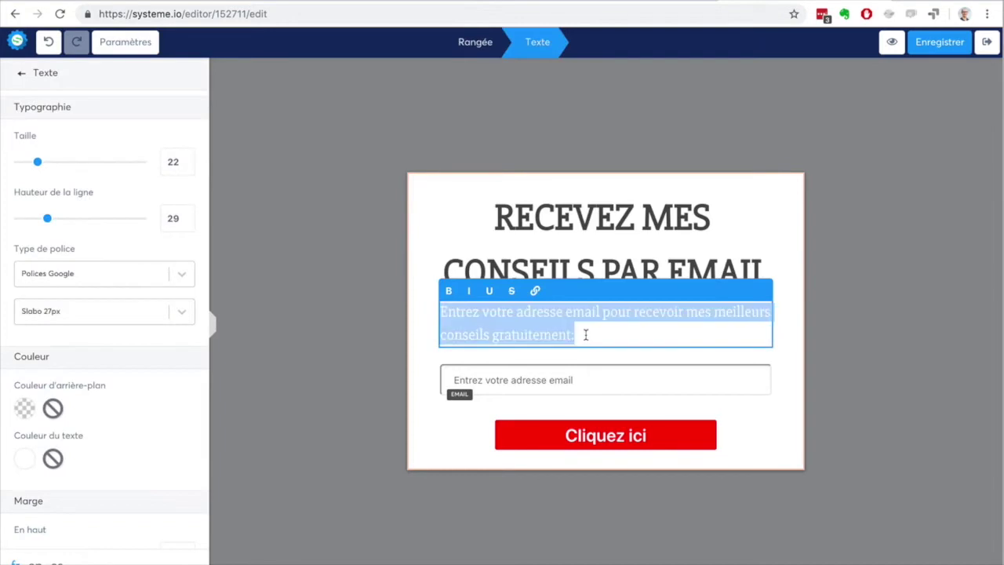
pyautogui.click(24, 461)
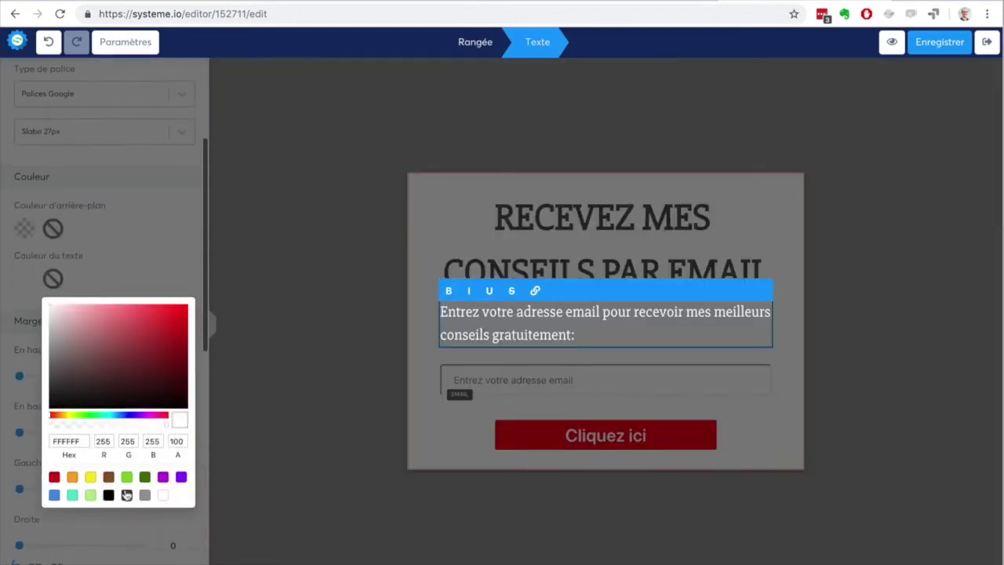
pyautogui.click(127, 495)
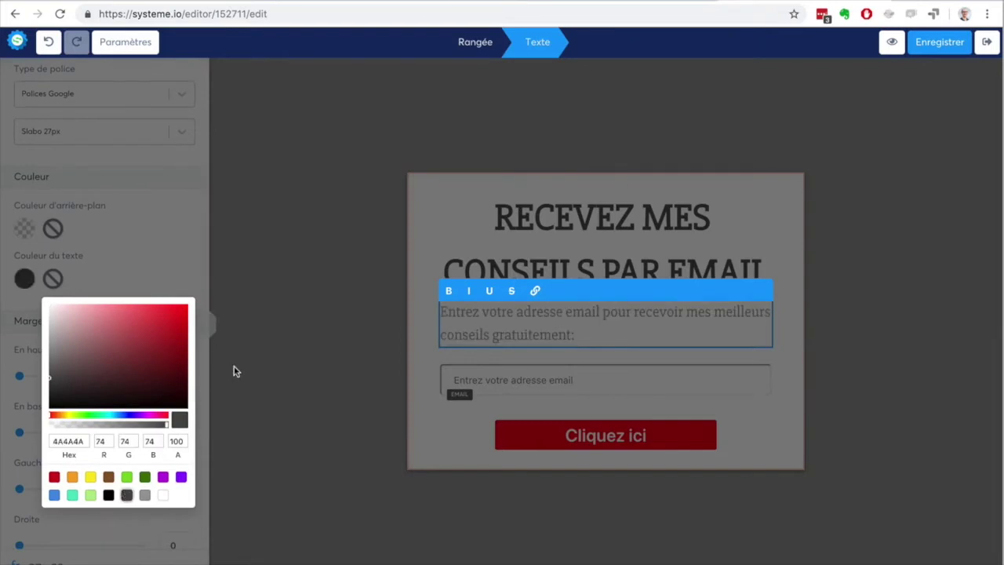
pyautogui.click(108, 495)
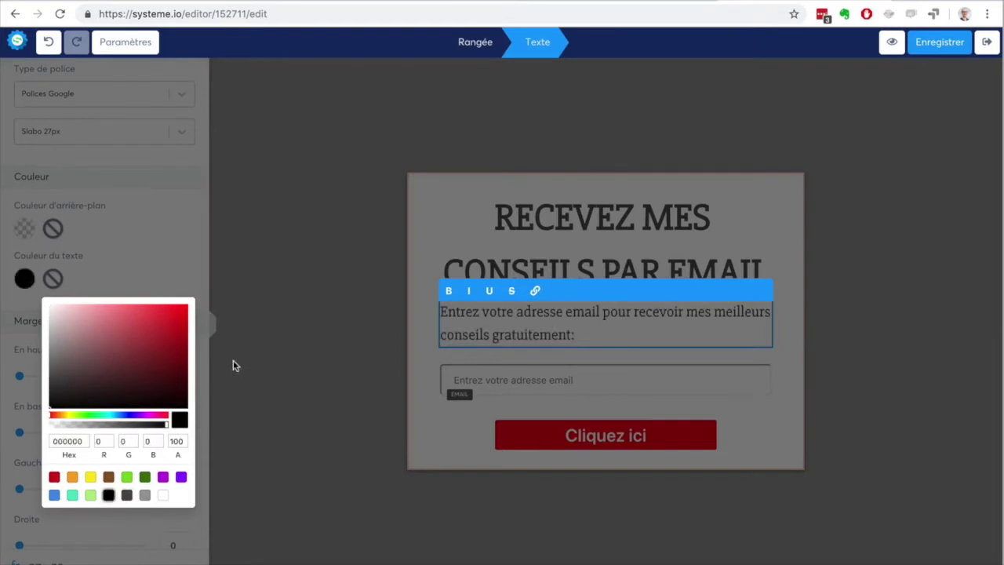
pyautogui.click(233, 364)
# Centre the "Entrez votre adresse email pour recevoir mes meilleurs conseils gratuitement" paragraph
pyautogui.scroll(-5, 140, 410)
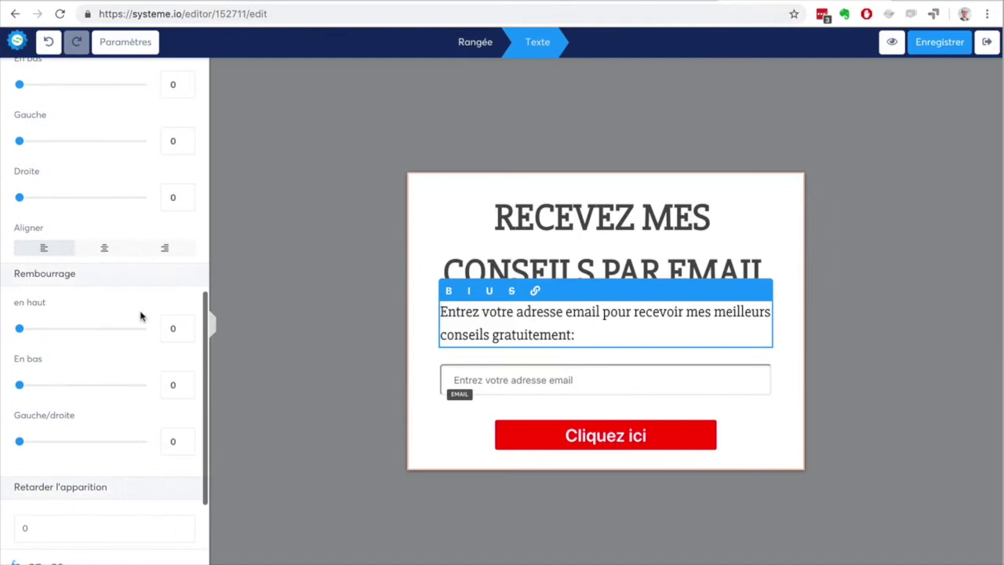
pyautogui.click(104, 248)
pyautogui.click(259, 211)
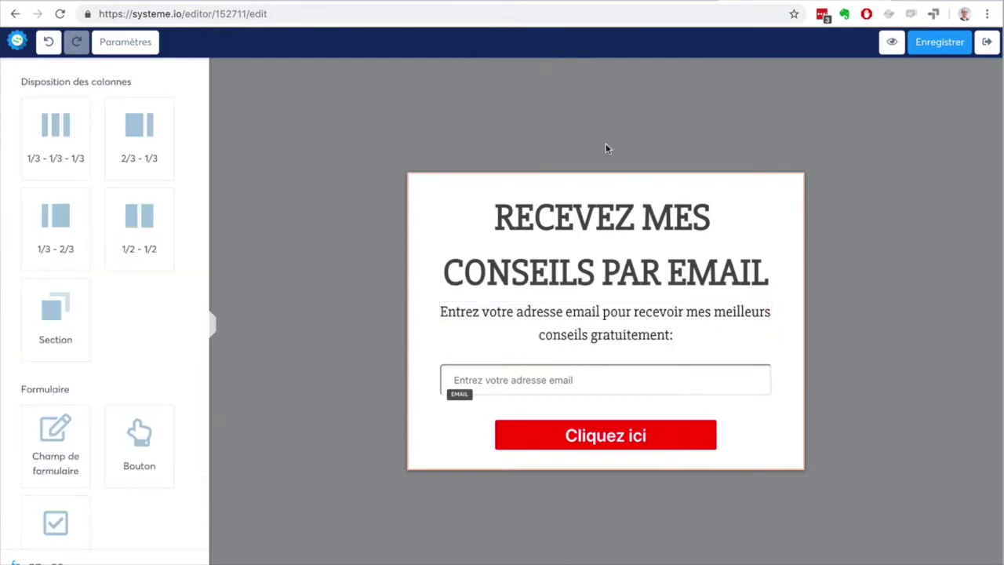
# Leave the page editor and move the Formulaire de blog step above Page de remerciement
pyautogui.click(986, 43)
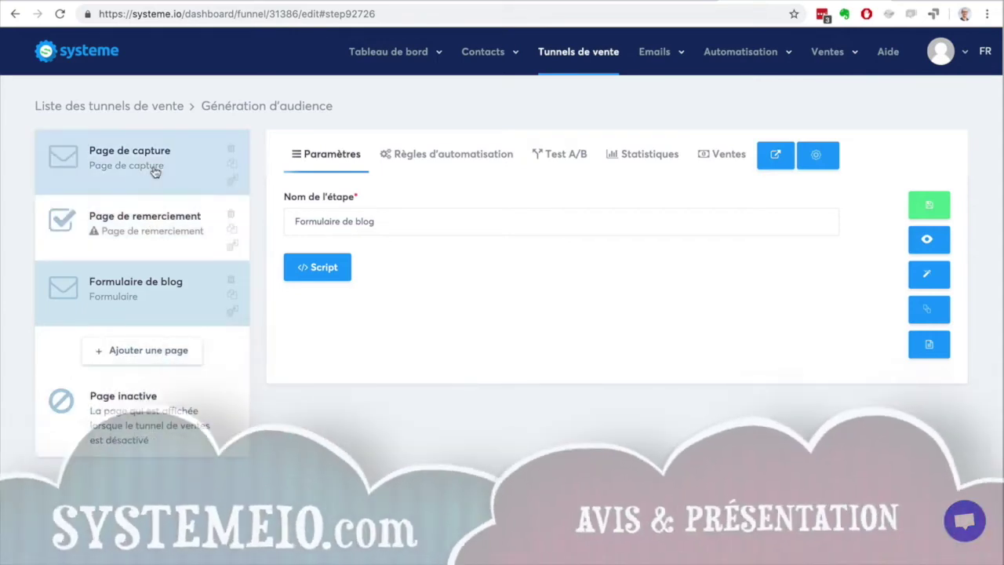
pyautogui.moveTo(138, 294); pyautogui.dragTo(138, 210)
# Delete the Page de capture step from the funnel and duplicate the Formulaire de blog step
pyautogui.click(153, 177)
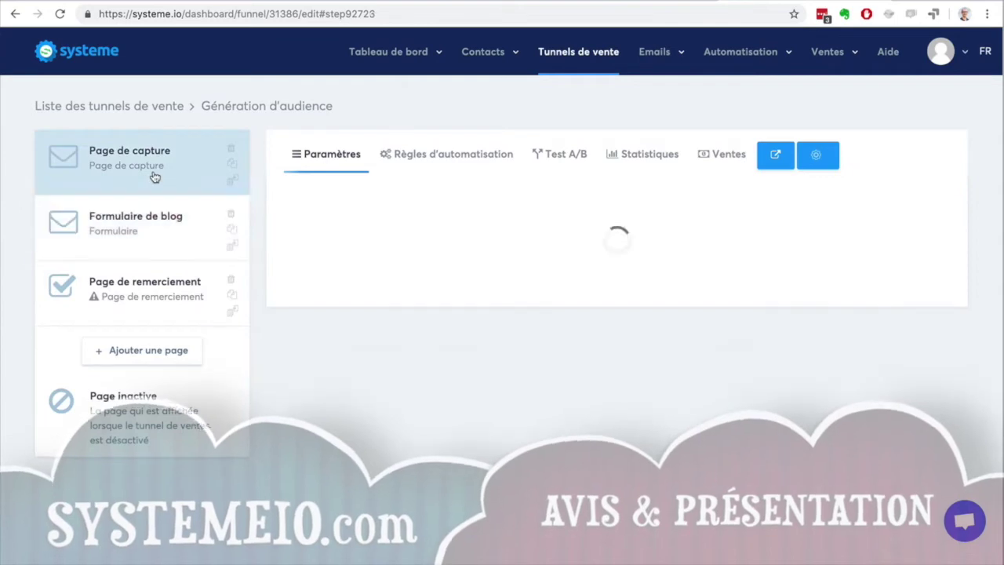
pyautogui.click(229, 149)
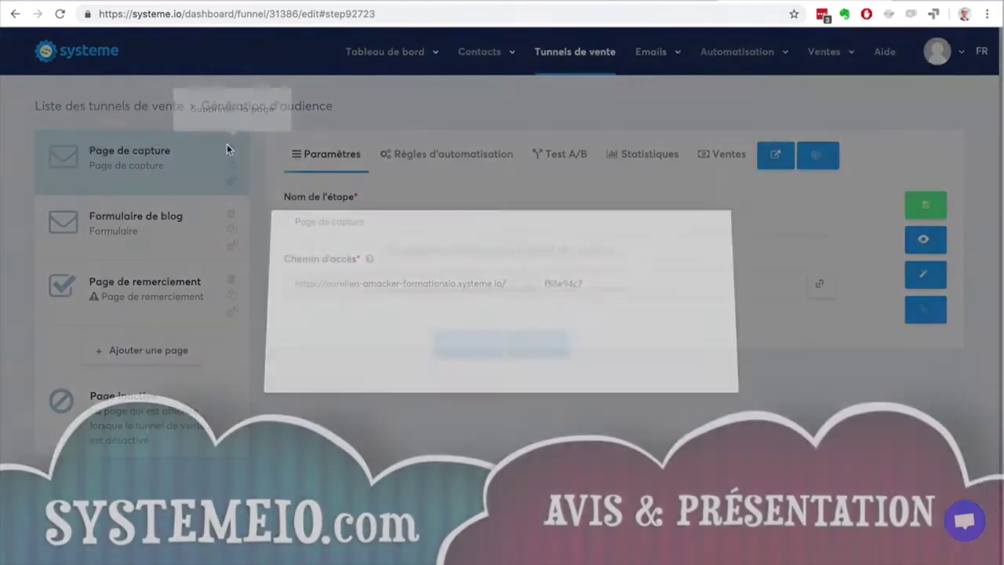
pyautogui.click(461, 353)
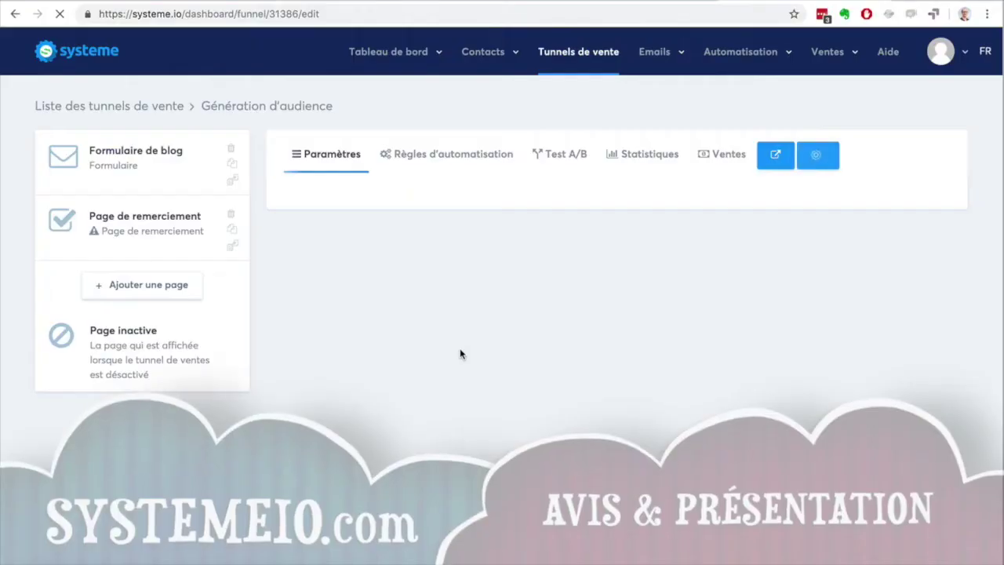
pyautogui.click(231, 167)
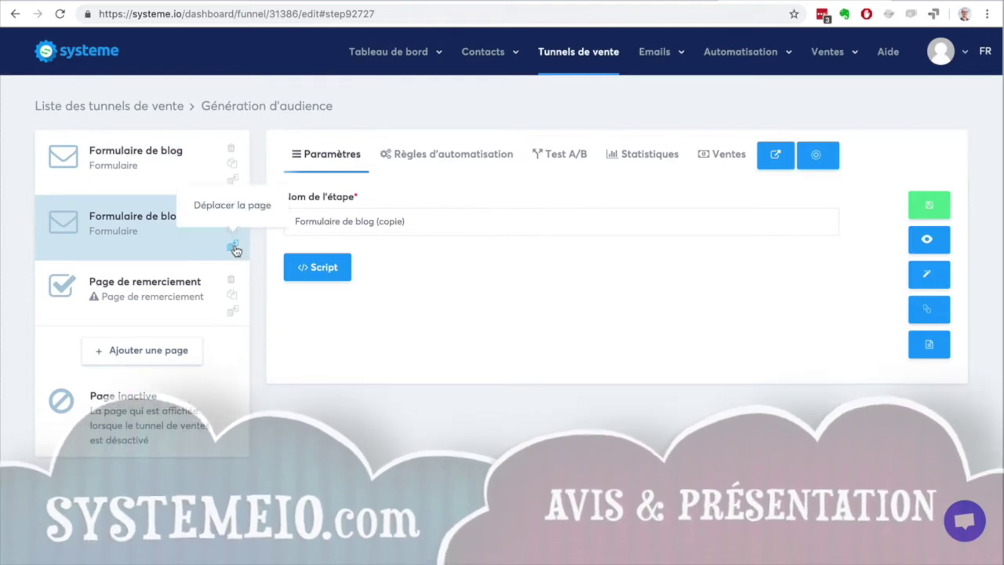
# Check the destination funnels offered for moving the copied Formulaire de blog page, without moving it
pyautogui.click(234, 248)
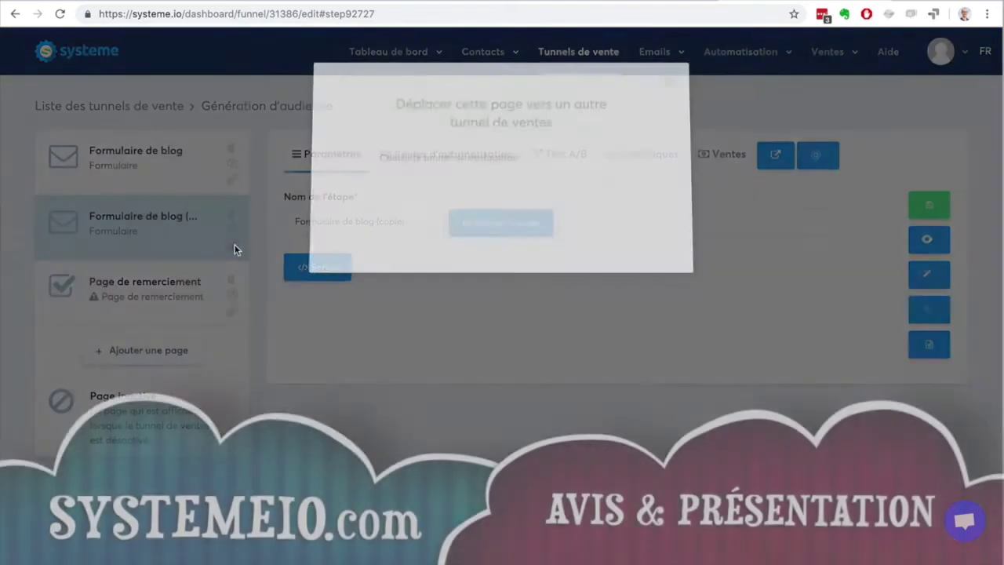
pyautogui.click(487, 188)
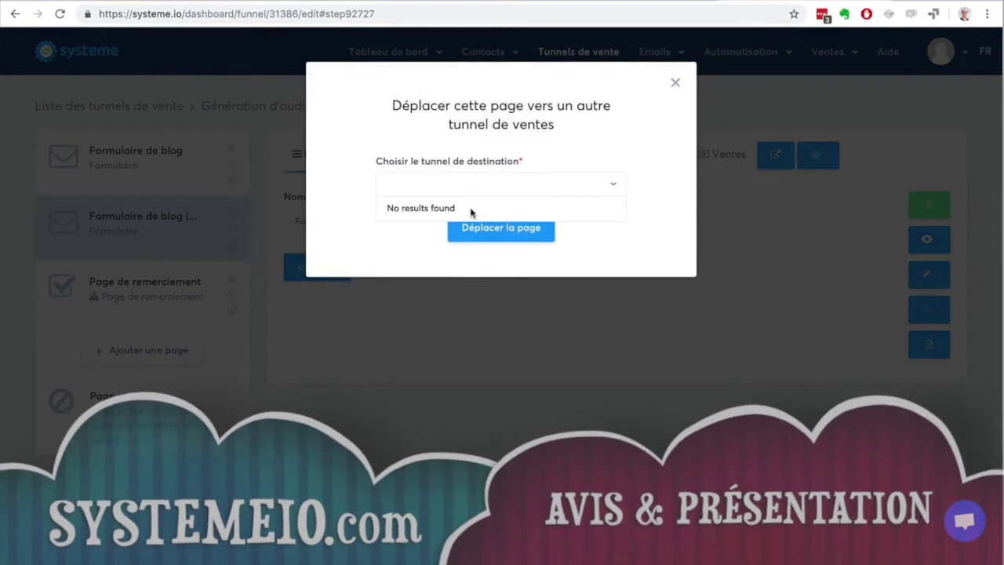
pyautogui.click(361, 240)
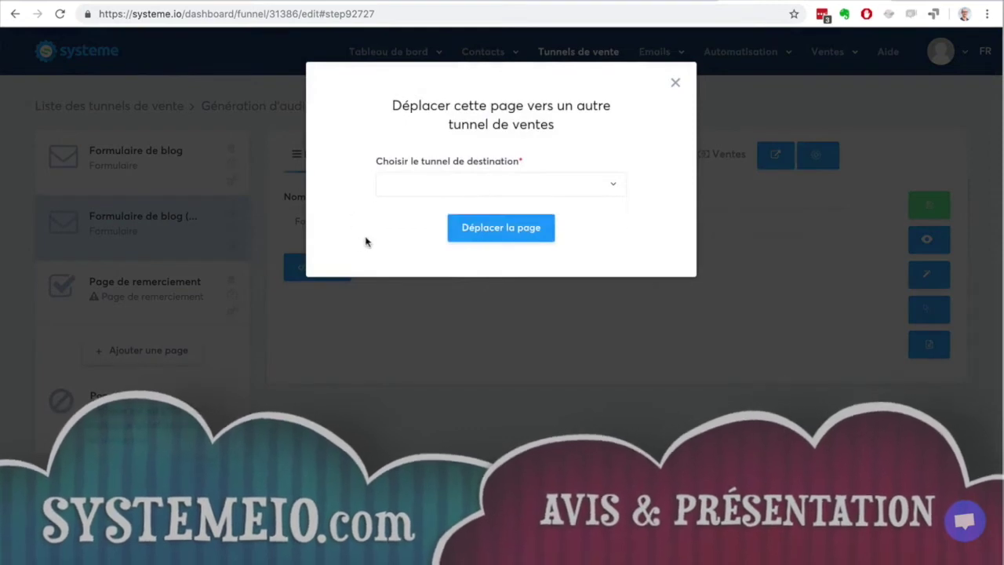
pyautogui.click(674, 84)
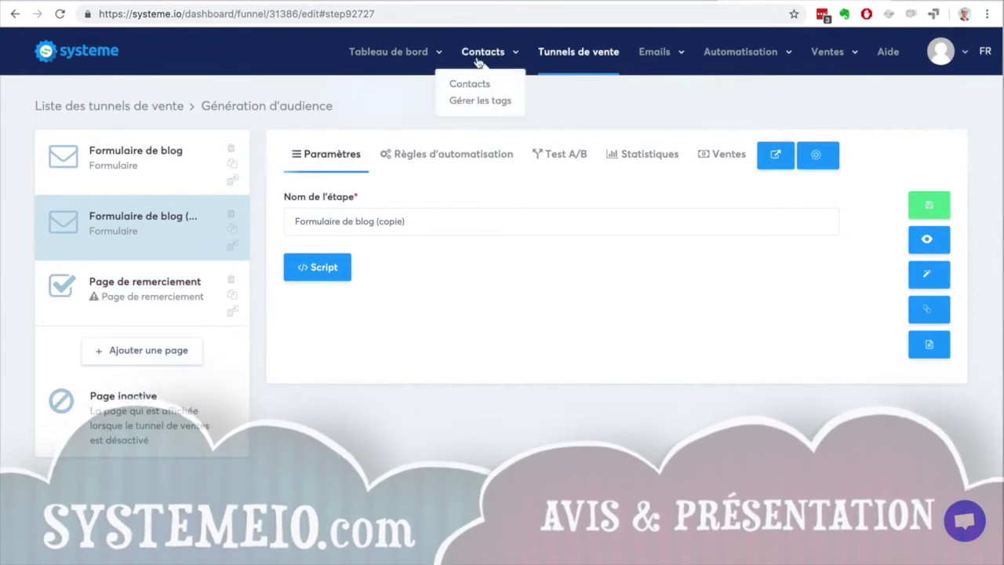
# Duplicate the Génération d'audience funnel from the list of sales funnels
pyautogui.click(569, 55)
pyautogui.moveTo(634, 201)
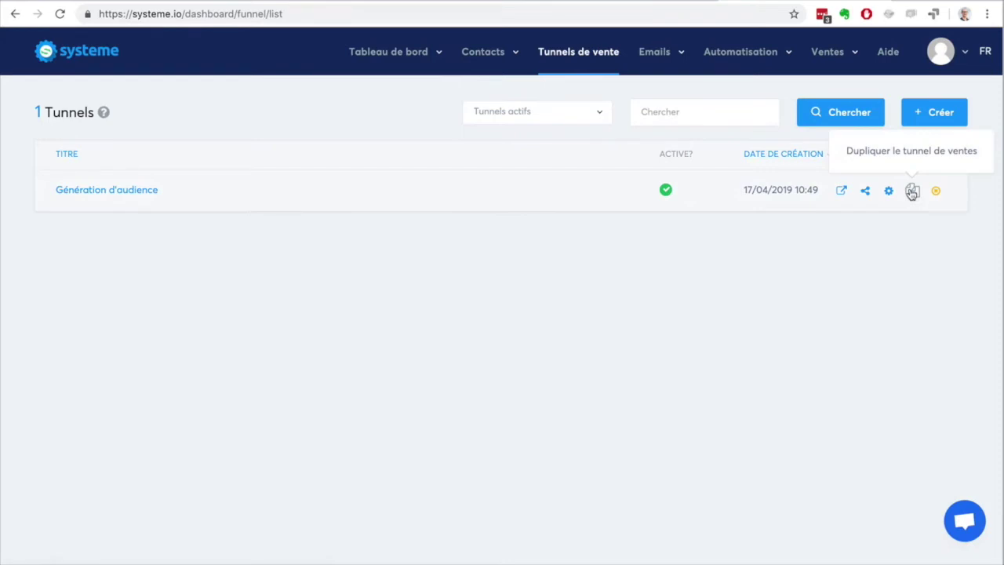
pyautogui.click(911, 193)
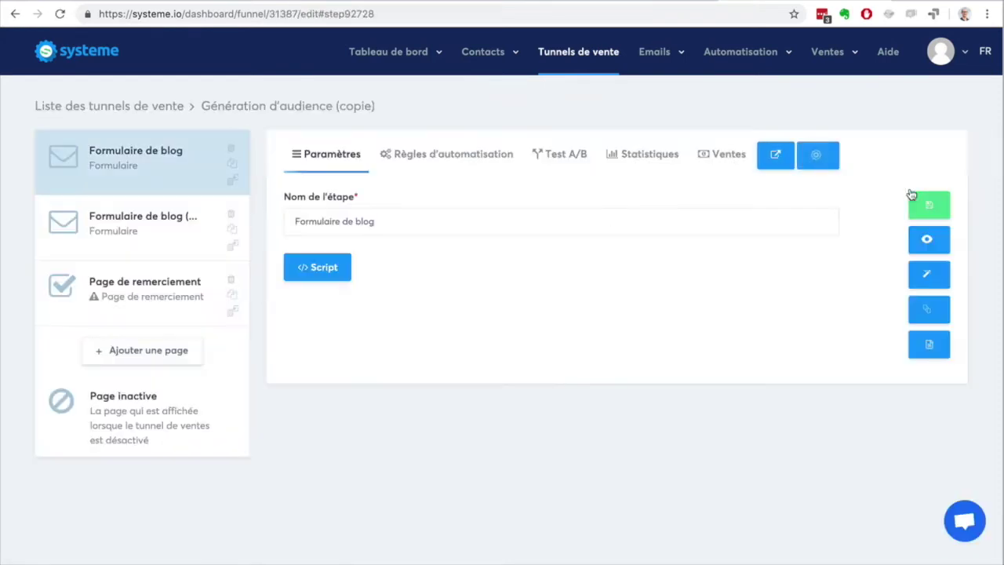
# Preview the Génération d'audience (copie) funnel and examine the form's placement between the sample paragraphs
pyautogui.click(566, 51)
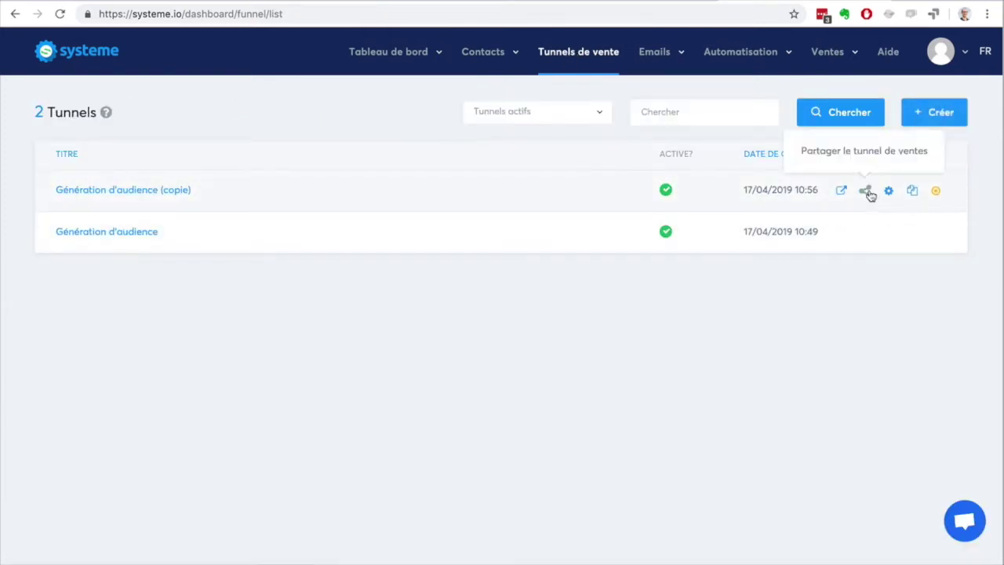
pyautogui.click(842, 192)
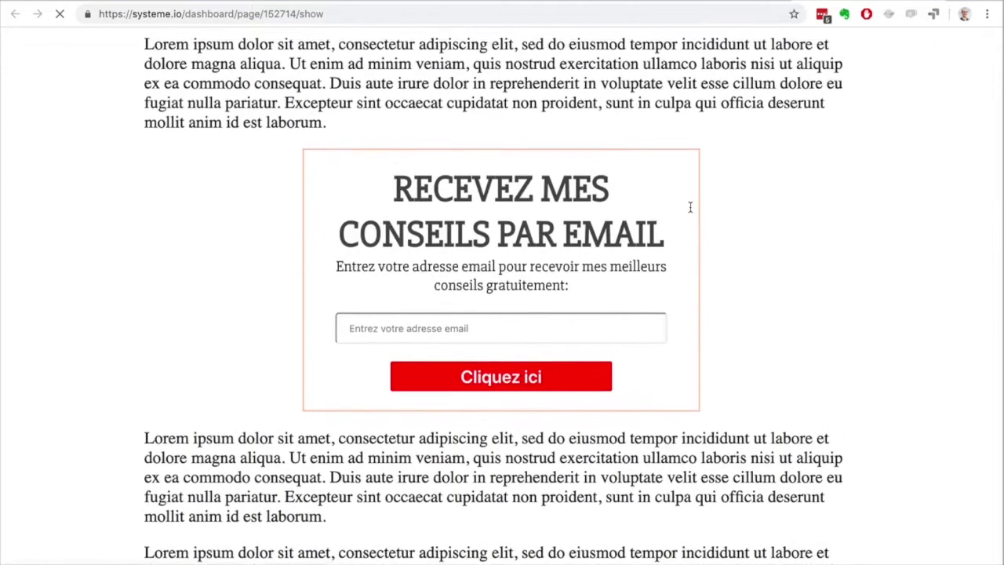
pyautogui.moveTo(195, 49); pyautogui.dragTo(502, 154)
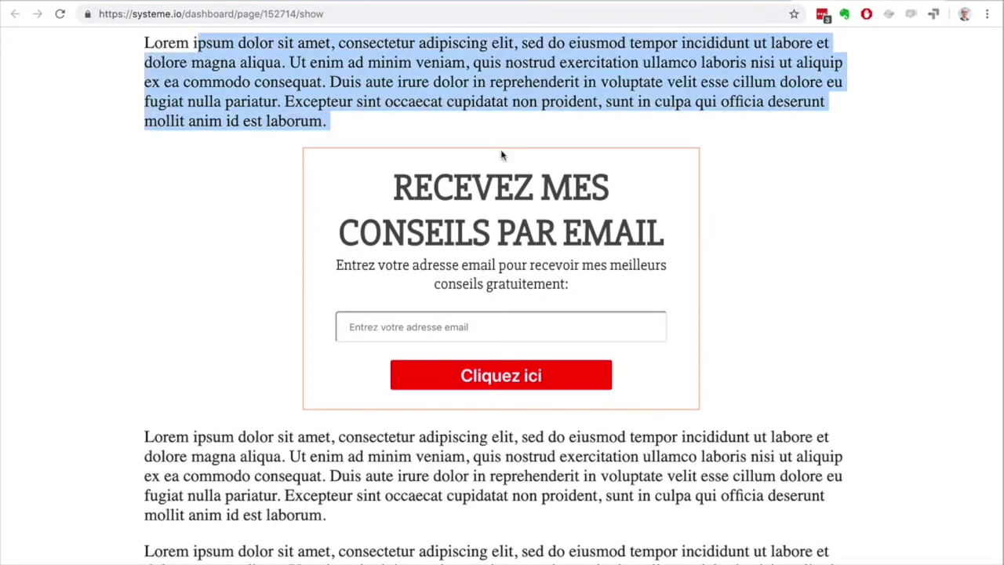
pyautogui.moveTo(191, 437); pyautogui.dragTo(492, 551)
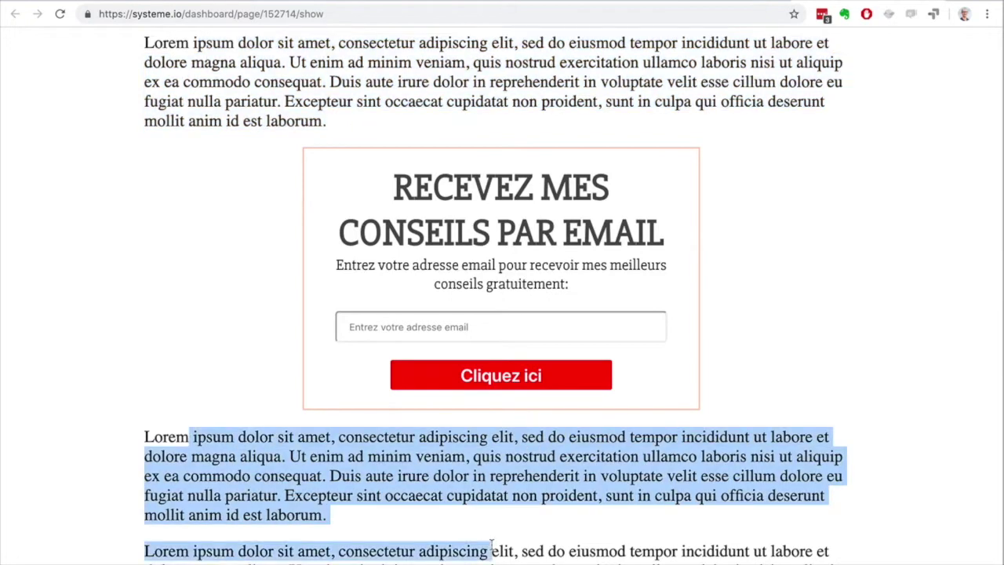
pyautogui.click(392, 457)
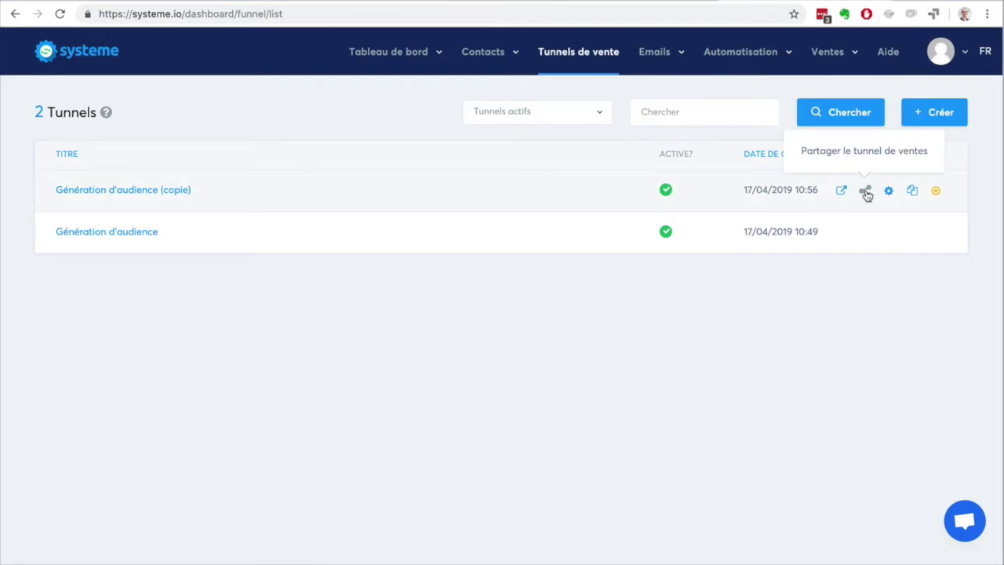
# Copy the share link of the Génération d'audience (copie) funnel to the clipboard
pyautogui.click(866, 192)
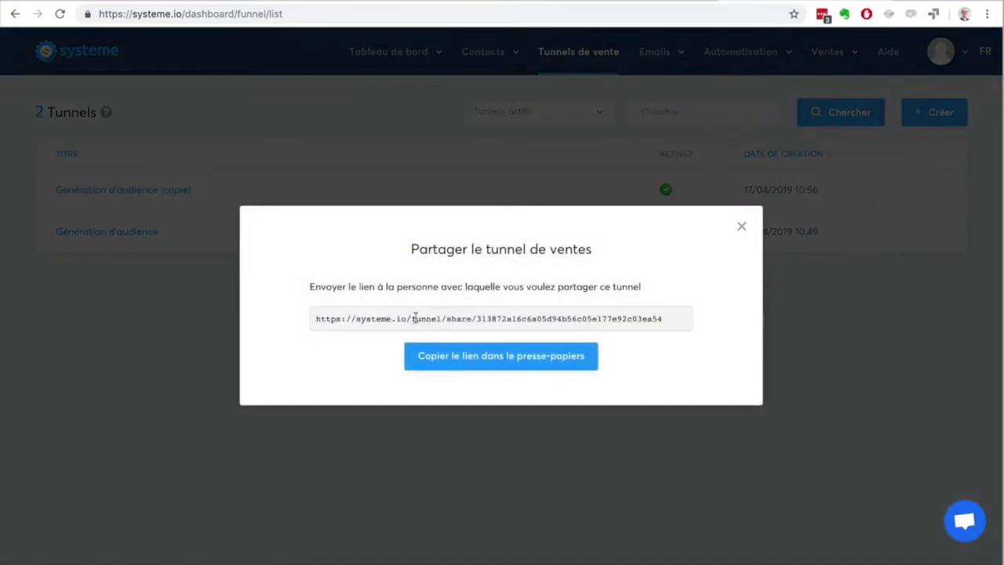
pyautogui.click(445, 355)
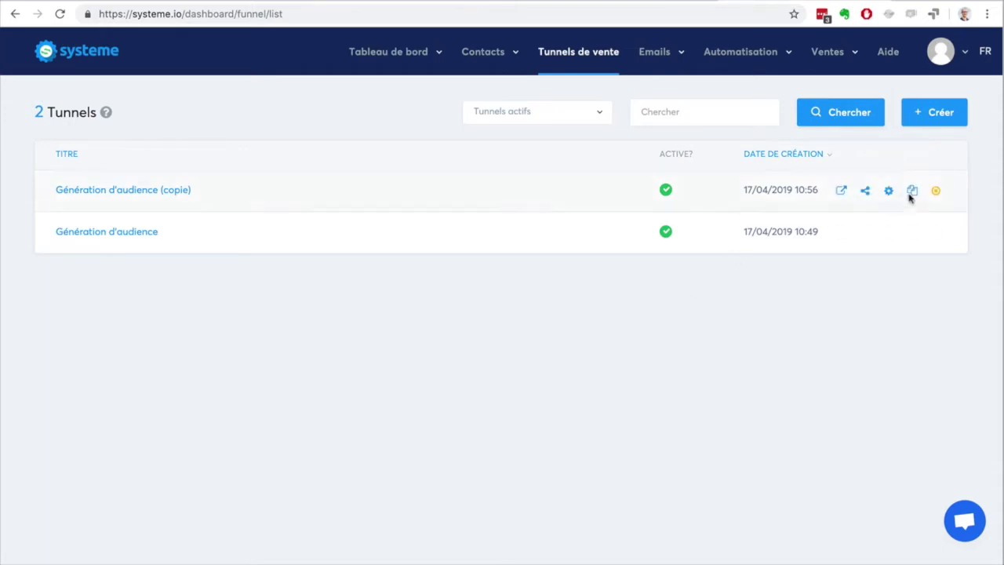
# Deactivate the Génération d'audience (copie) funnel and dismiss the notification
pyautogui.click(936, 191)
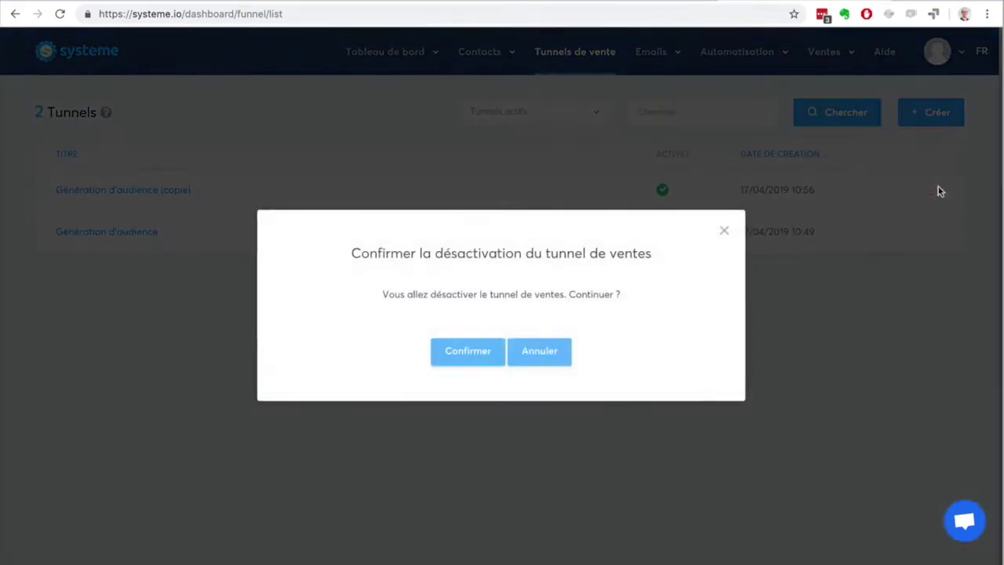
pyautogui.click(469, 352)
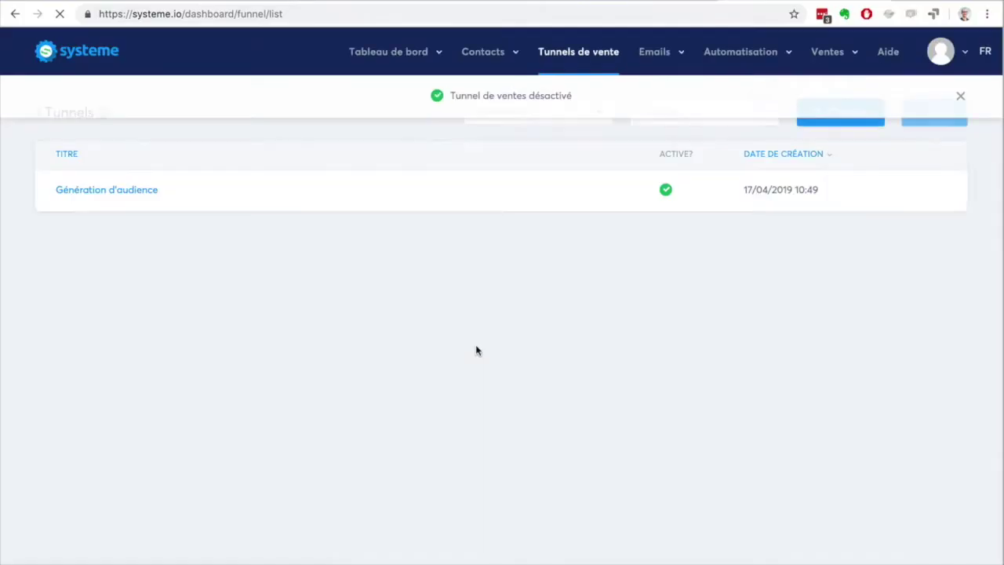
pyautogui.click(959, 97)
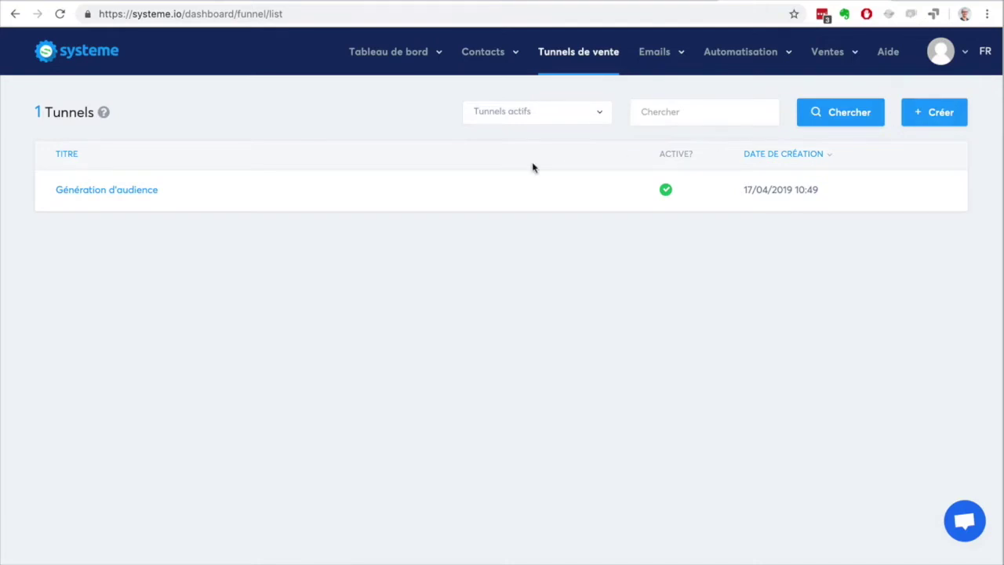
# Filter the funnel list to show all funnels (Tous les tunnels)
pyautogui.click(576, 123)
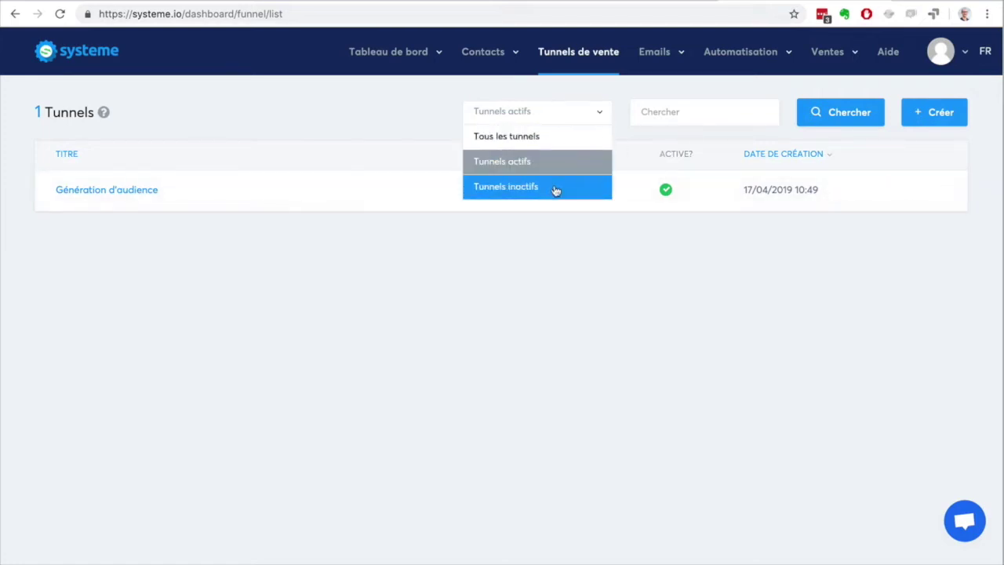
pyautogui.click(537, 135)
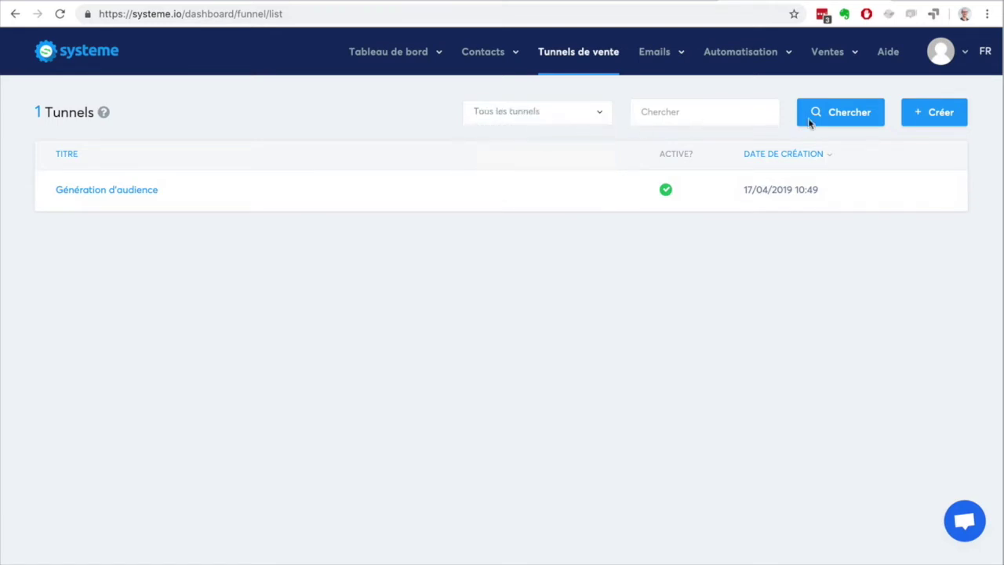
pyautogui.click(830, 119)
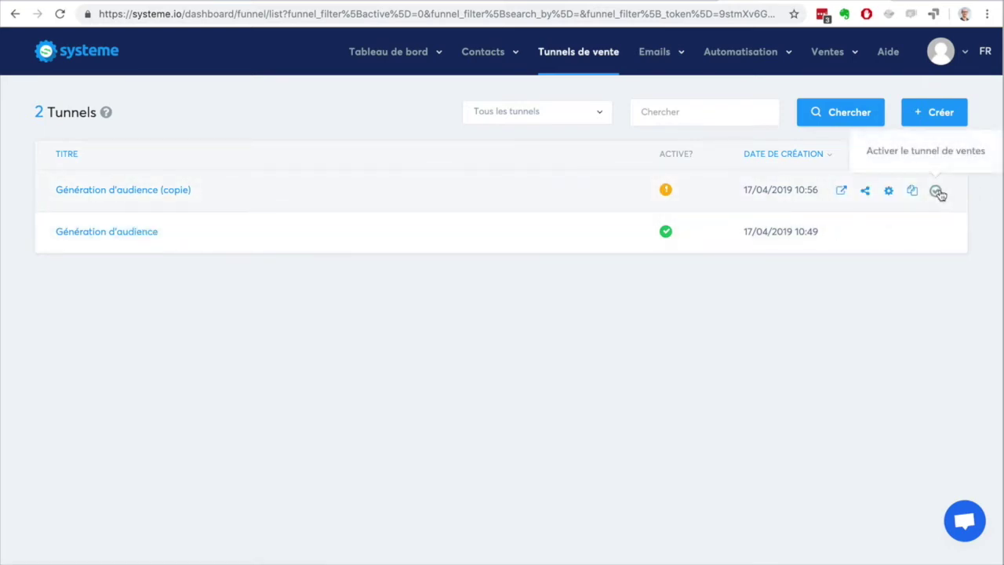
# Filter the funnel list back to active funnels (Tunnels actifs) and open the Génération d'audience funnel
pyautogui.click(581, 116)
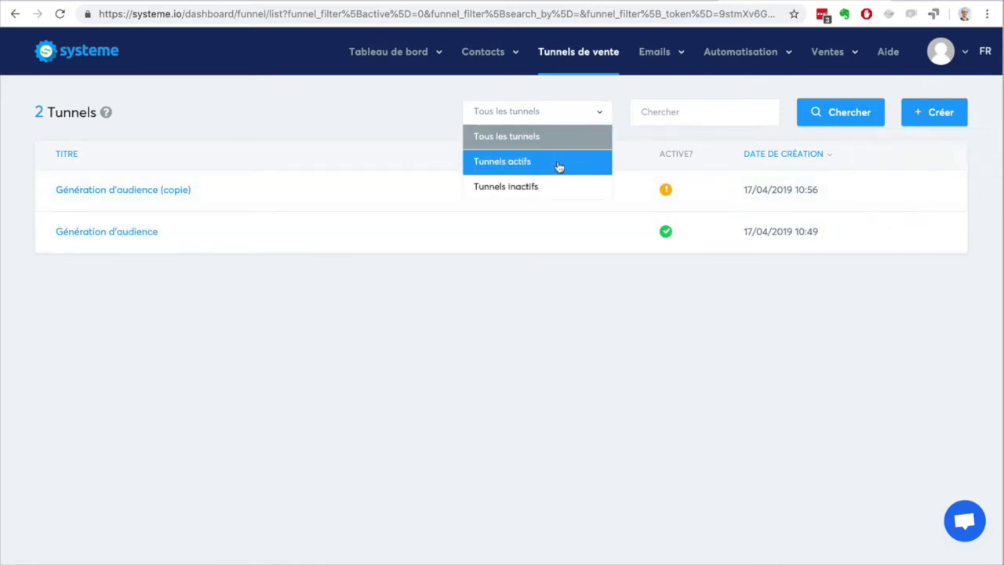
pyautogui.click(558, 162)
pyautogui.click(816, 122)
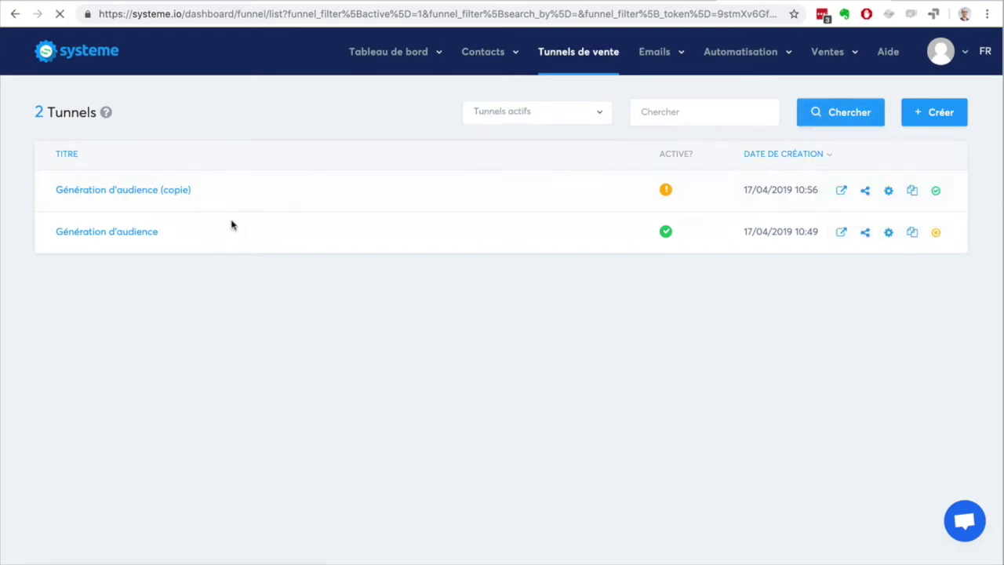
pyautogui.click(126, 190)
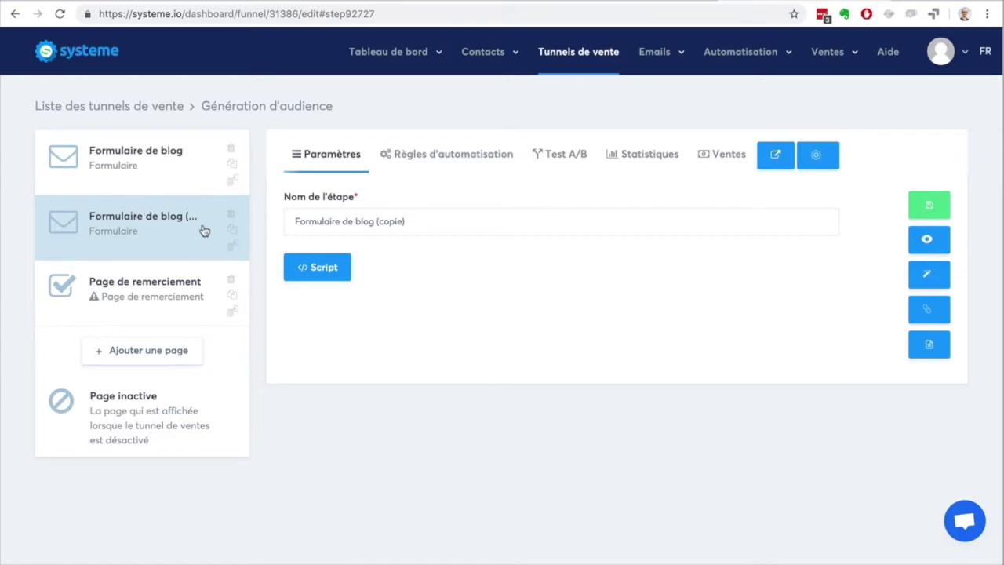
# Delete the duplicated Formulaire de blog (copie) page from the Génération d'audience funnel
pyautogui.click(231, 213)
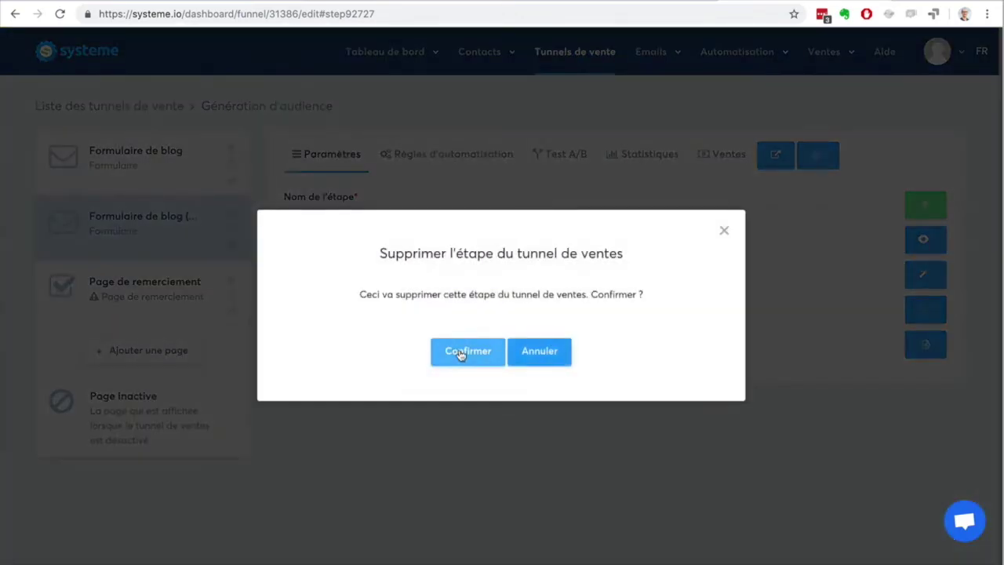
pyautogui.click(460, 352)
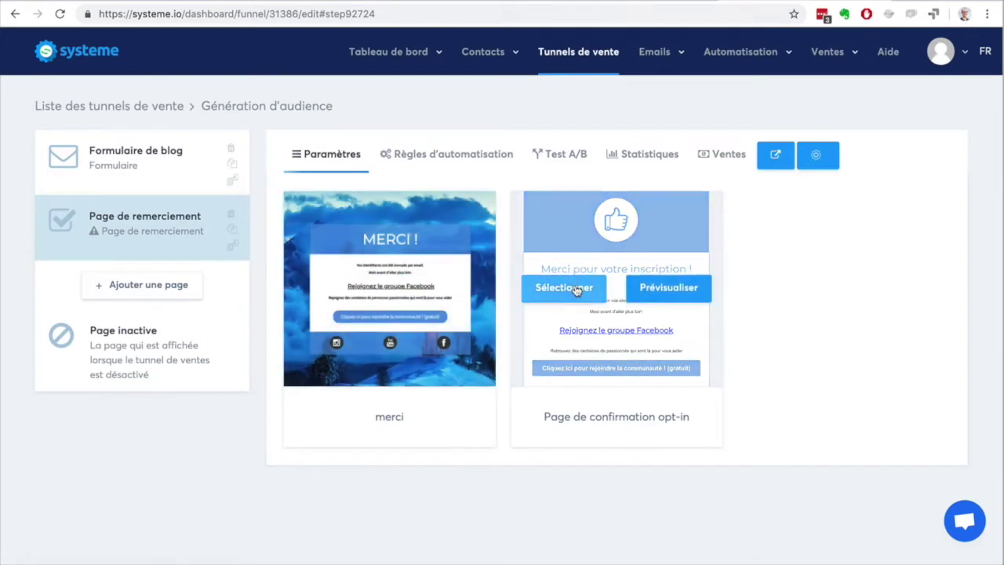
# Apply the Page de confirmation opt-in template to the thank-you page and widen its central column on both sides
pyautogui.click(576, 289)
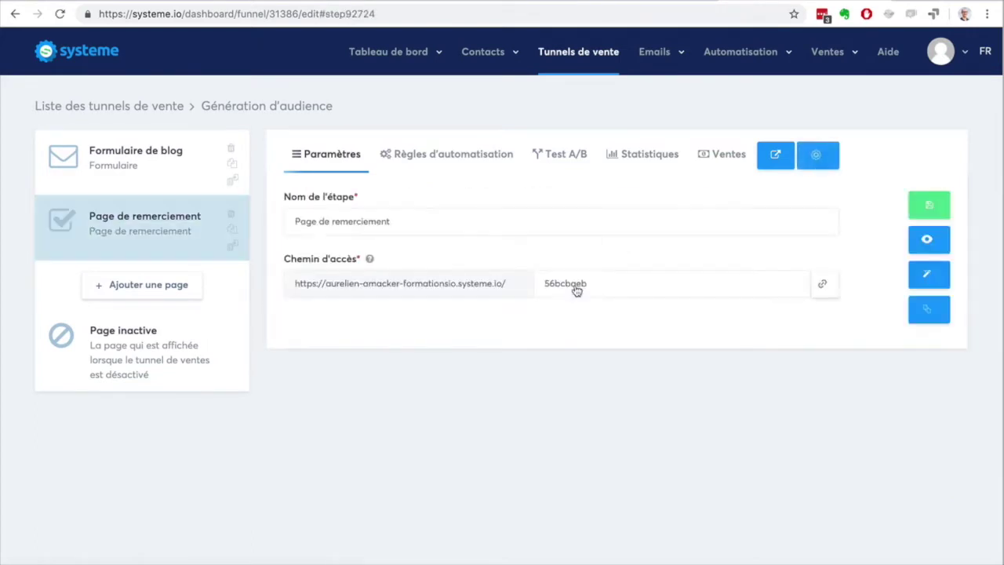
pyautogui.click(930, 276)
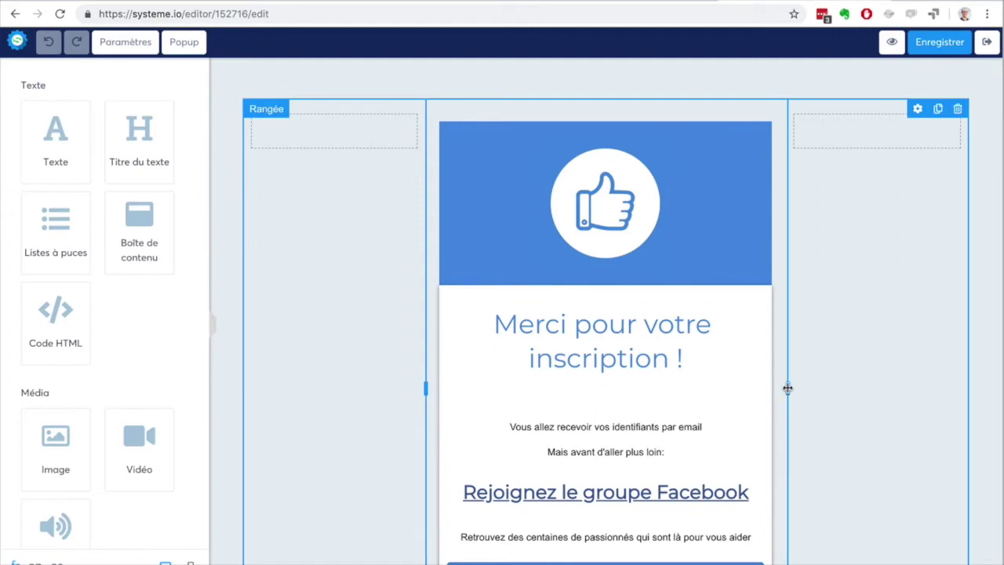
pyautogui.moveTo(787, 388); pyautogui.dragTo(858, 394)
pyautogui.click(425, 350)
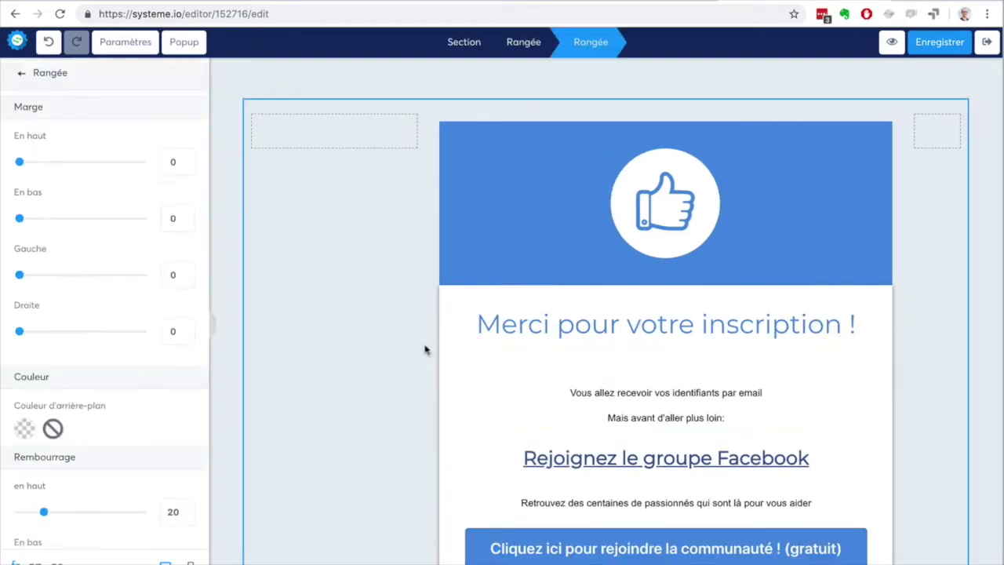
pyautogui.click(368, 298)
pyautogui.moveTo(424, 362); pyautogui.dragTo(352, 363)
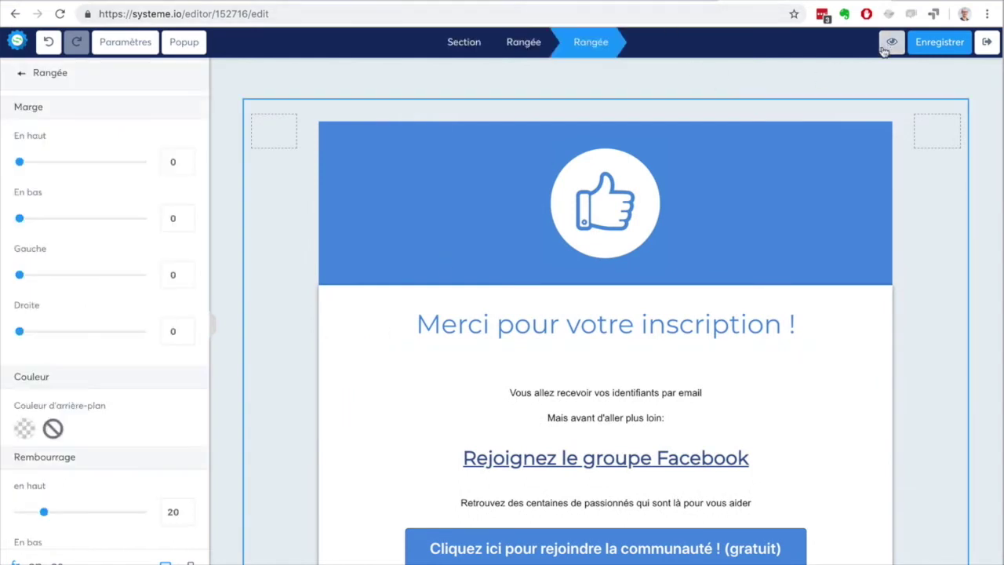
# Set the text size of the paragraph below the Merci pour votre inscription heading to 21 and exit the editor
pyautogui.click(654, 410)
pyautogui.click(605, 416)
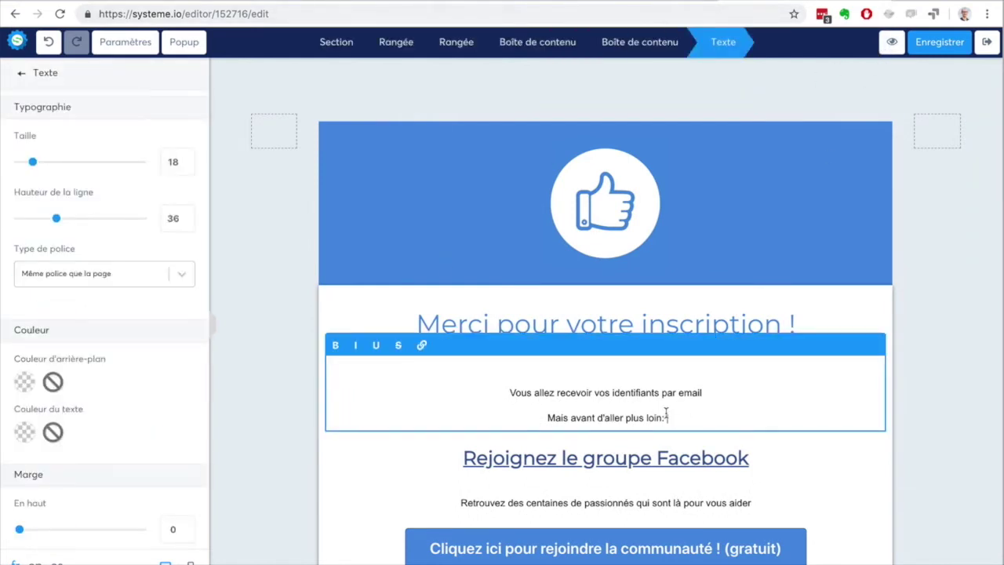
pyautogui.hotkey('ctrl', 'a')
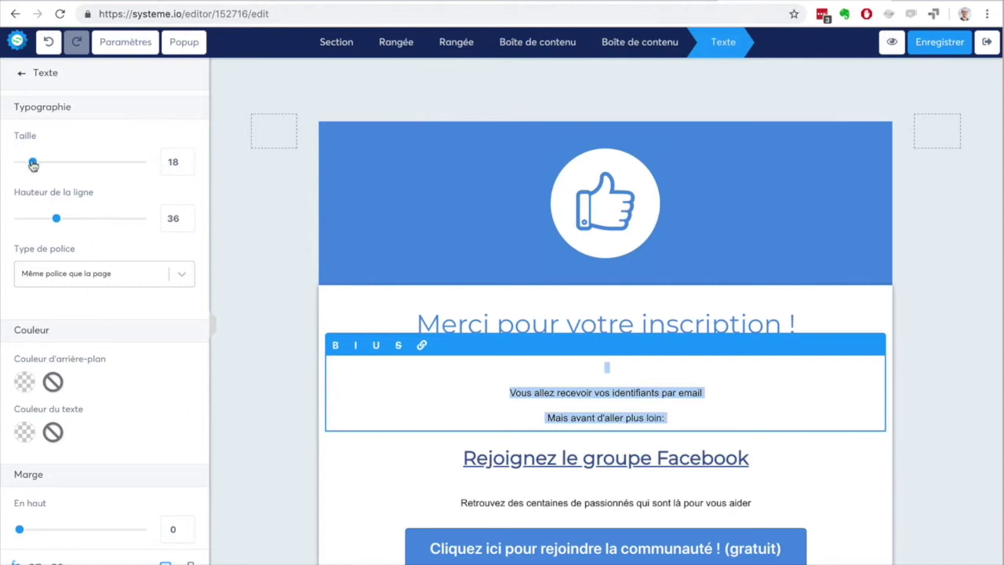
pyautogui.moveTo(32, 164); pyautogui.dragTo(38, 163)
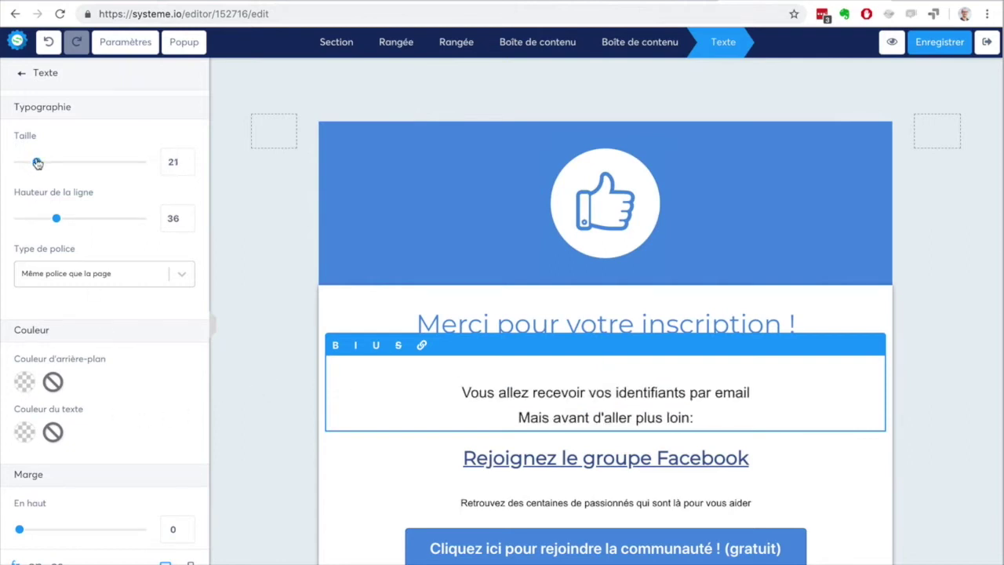
pyautogui.click(248, 150)
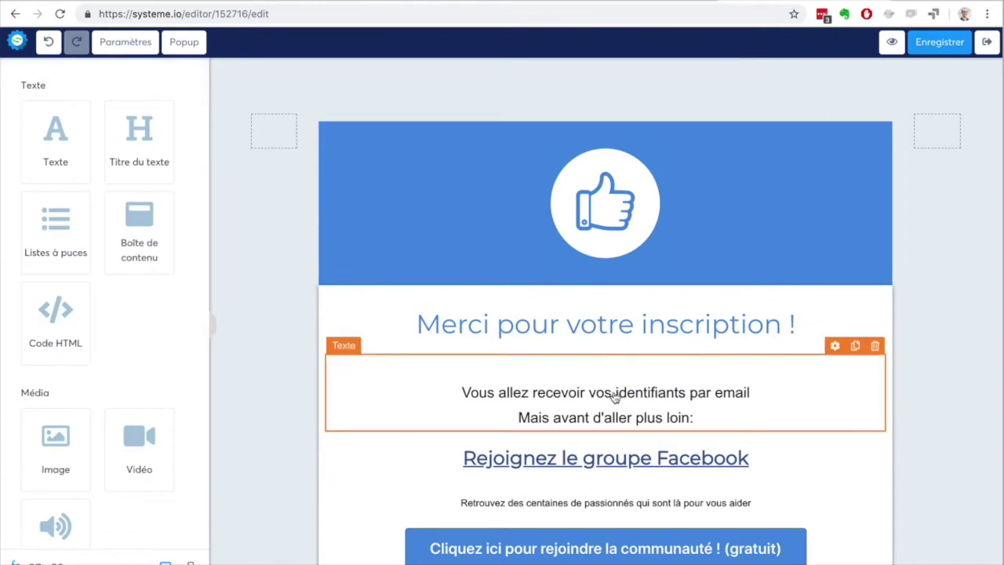
pyautogui.scroll(-1, 961, 301)
pyautogui.scroll(1, 961, 301)
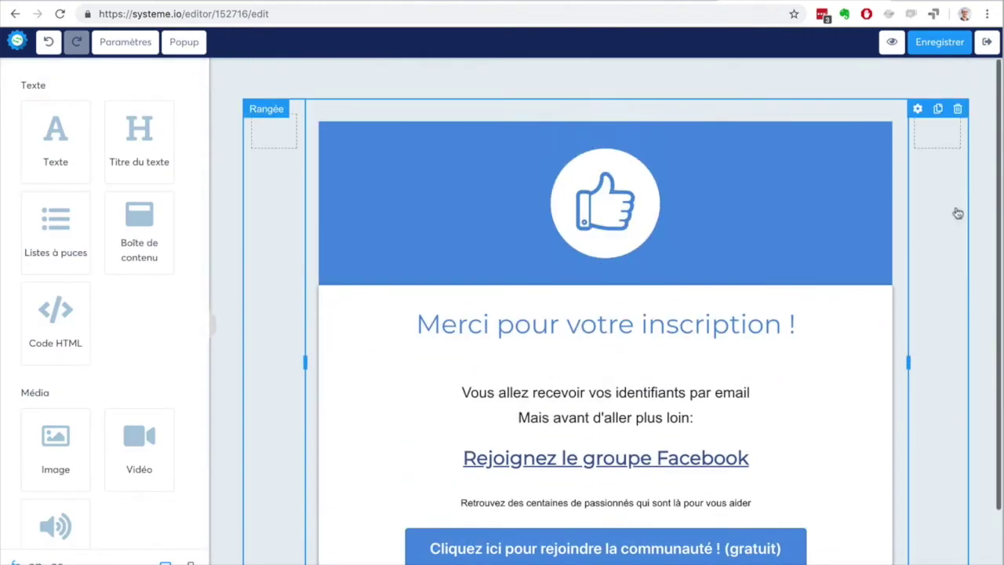
pyautogui.click(986, 44)
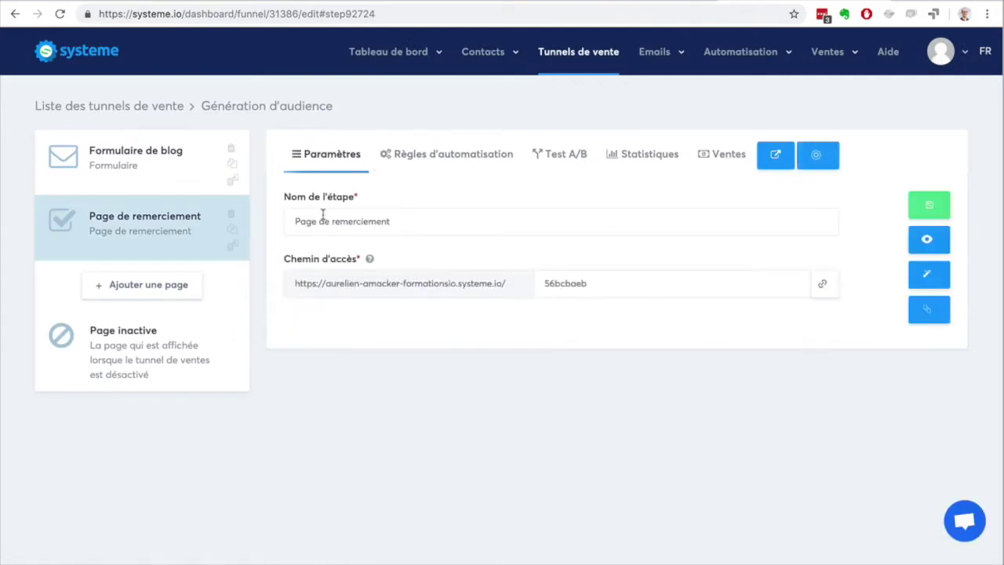
# Set the thank-you page's meta title to "Merci pour votre inscription", save the page and exit the editor
pyautogui.moveTo(410, 222); pyautogui.dragTo(280, 220)
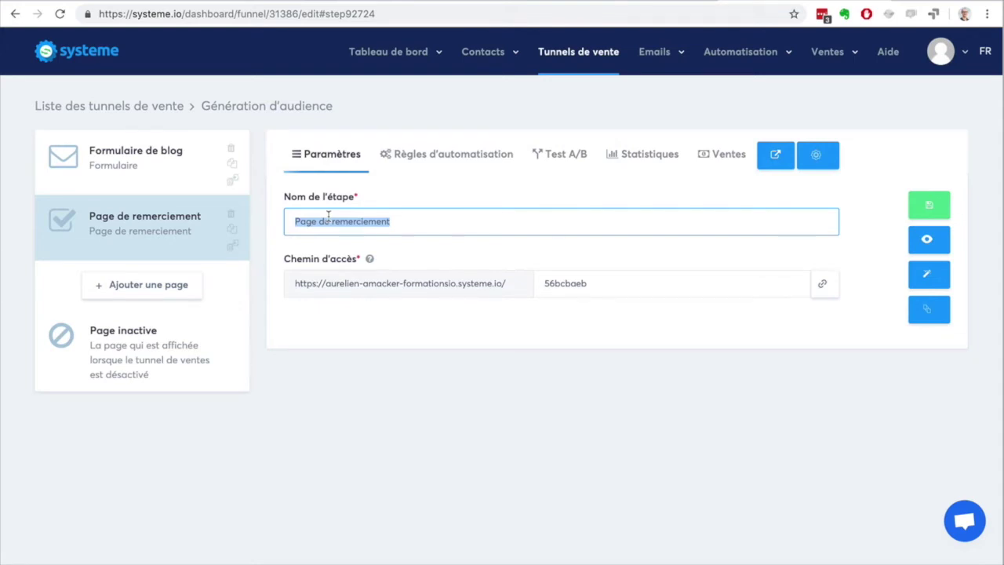
pyautogui.click(928, 273)
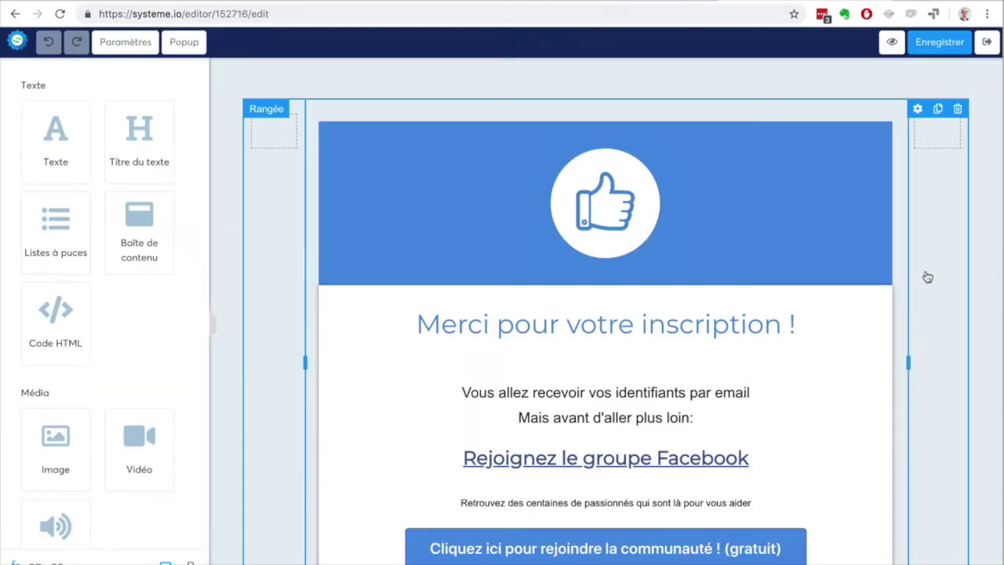
pyautogui.click(121, 43)
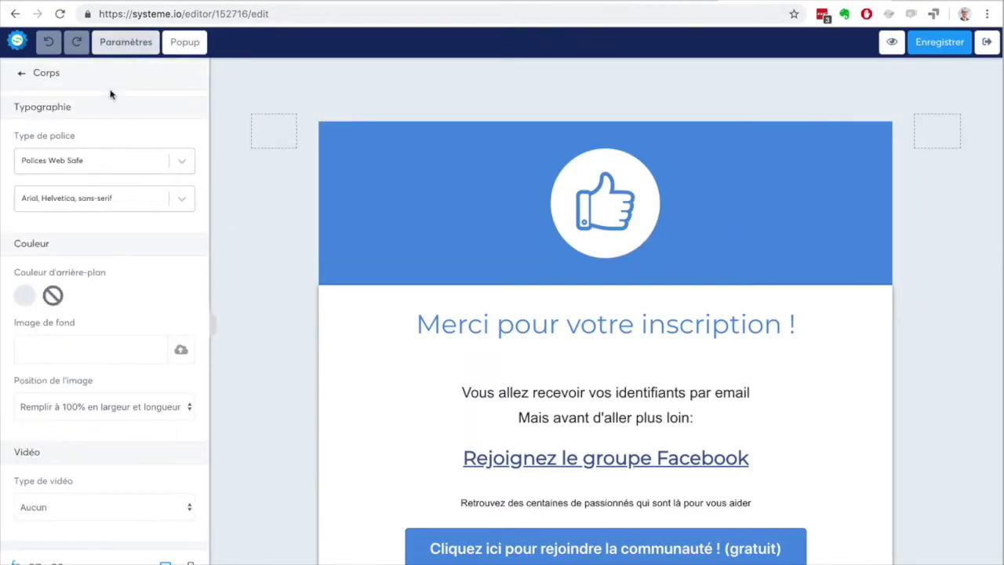
pyautogui.scroll(-5, 83, 183)
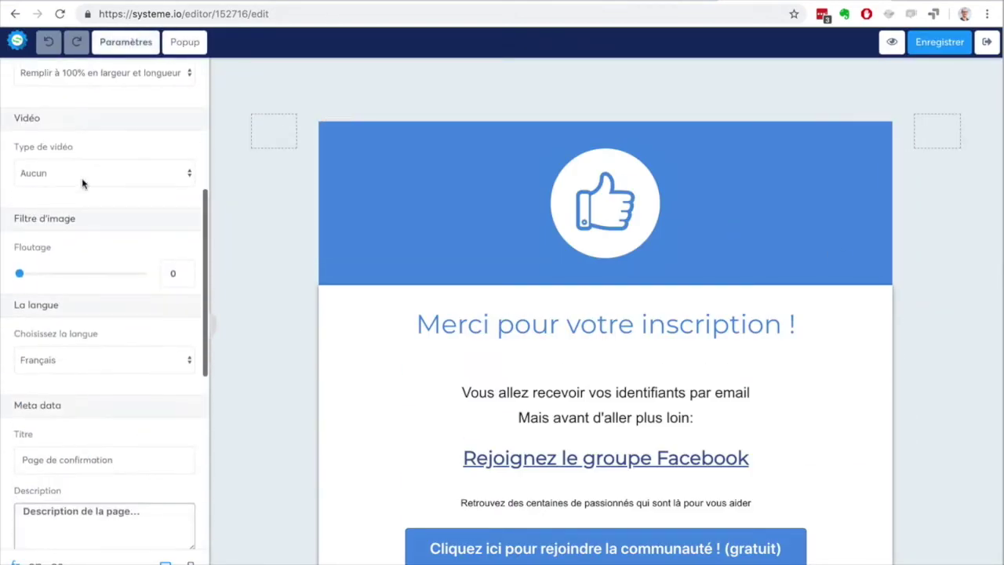
pyautogui.scroll(-4, 83, 182)
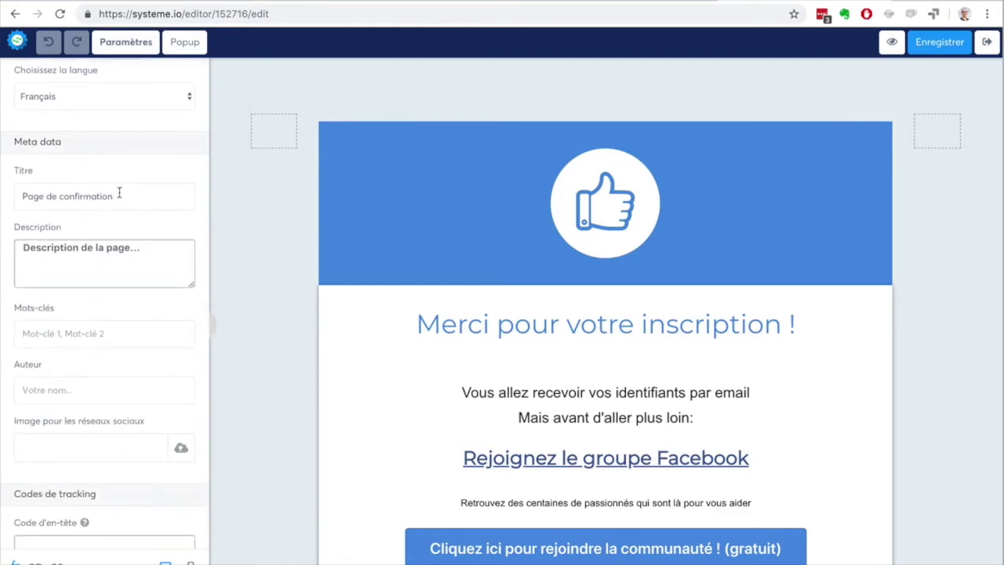
pyautogui.moveTo(118, 193); pyautogui.dragTo(25, 193)
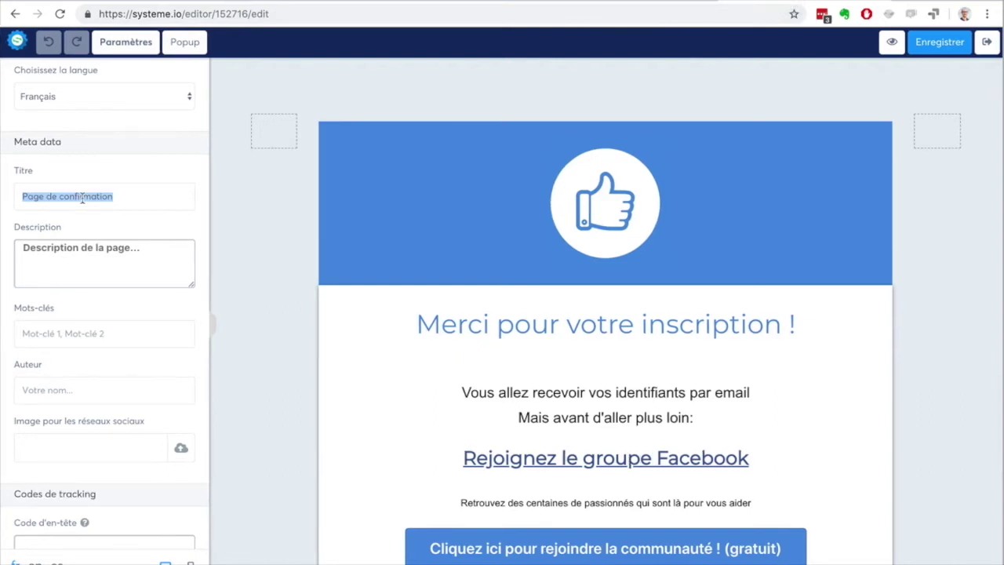
pyautogui.write('Merci p')
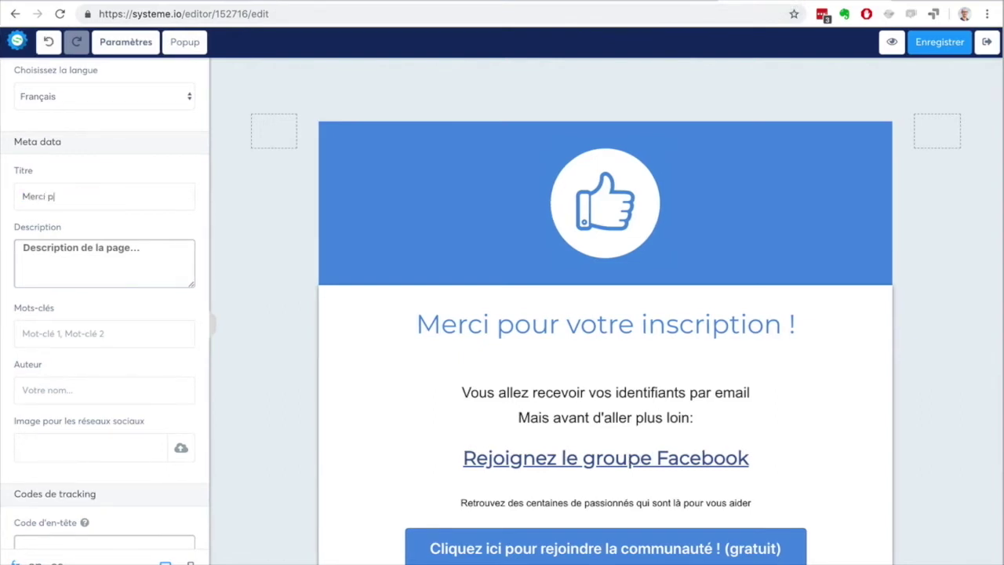
pyautogui.write('our votre inscription')
pyautogui.click(111, 260)
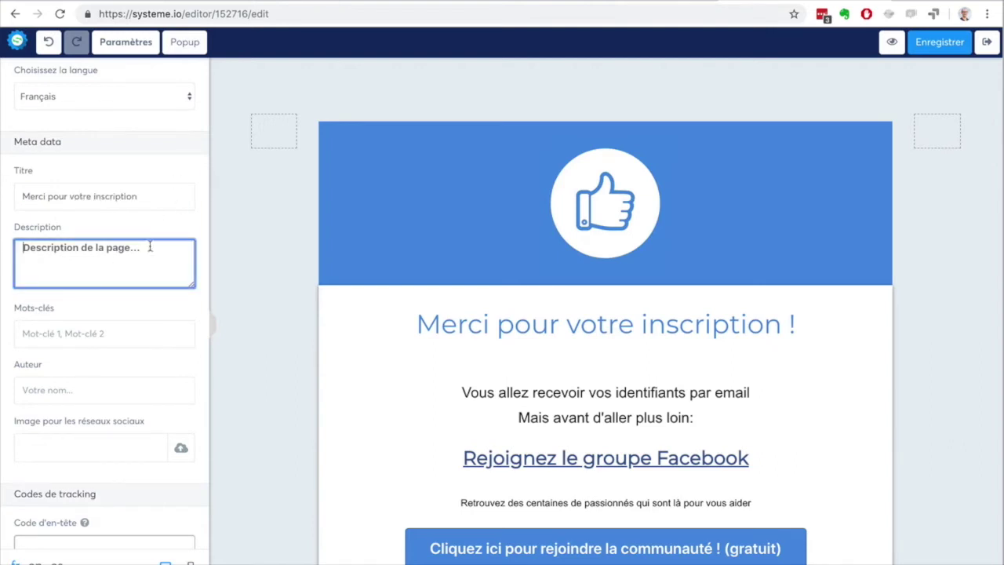
pyautogui.click(939, 42)
pyautogui.click(985, 43)
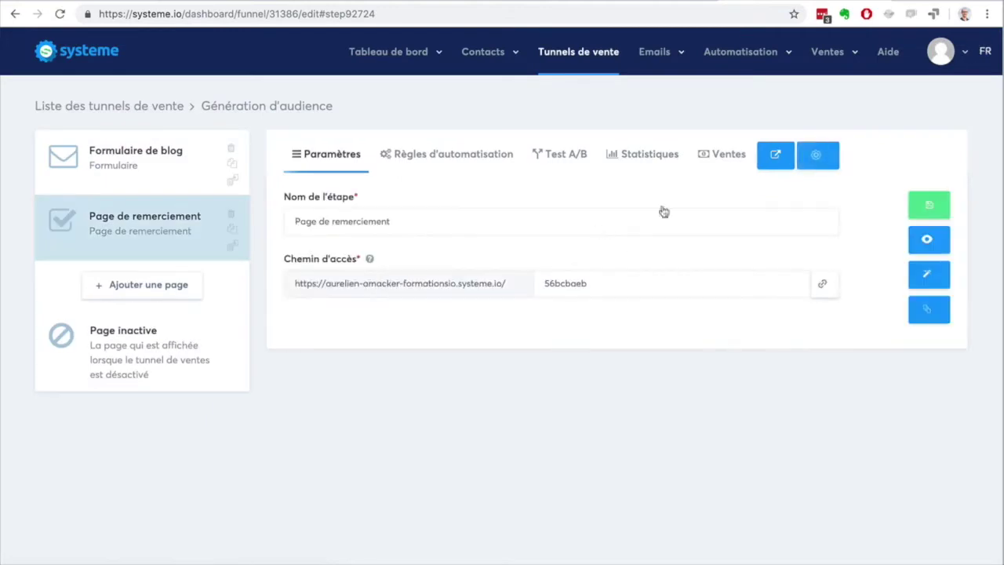
# Preview the live thank-you page, close the preview and return to the list of sales funnels
pyautogui.click(930, 241)
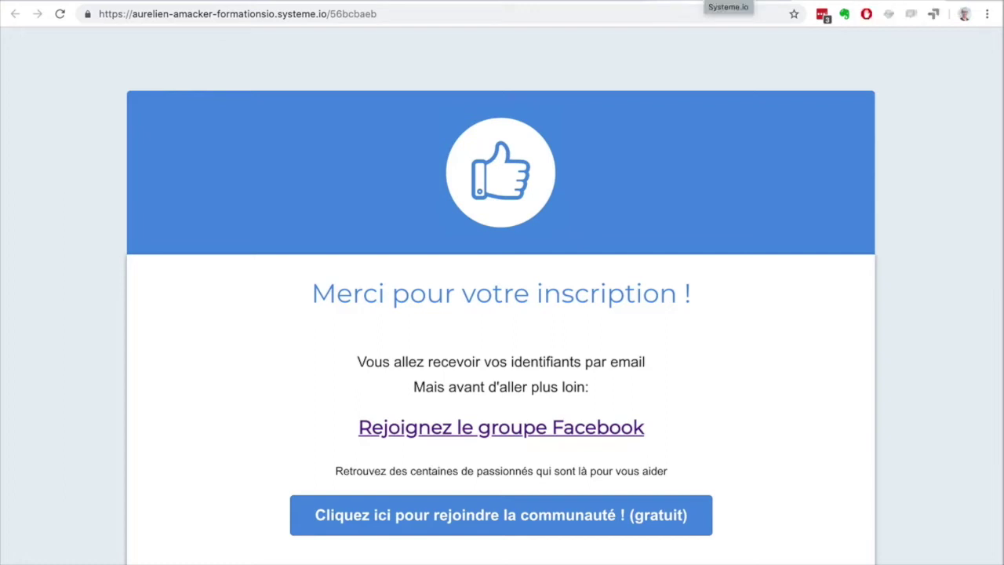
pyautogui.click(854, 1)
pyautogui.click(567, 50)
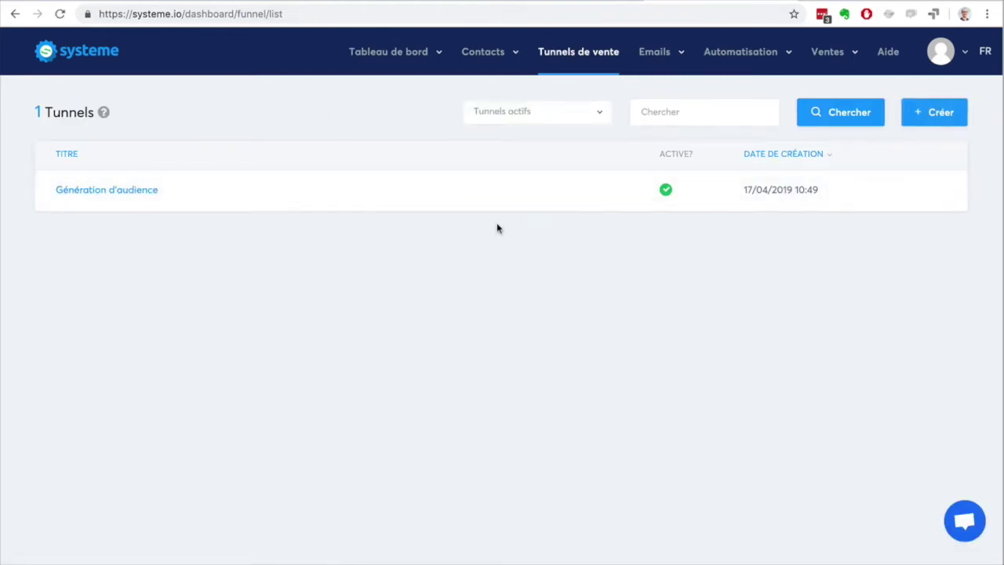
# Open the inactive page of the Génération d'audience funnel in the editor to view it, and return to the funnel
pyautogui.click(114, 192)
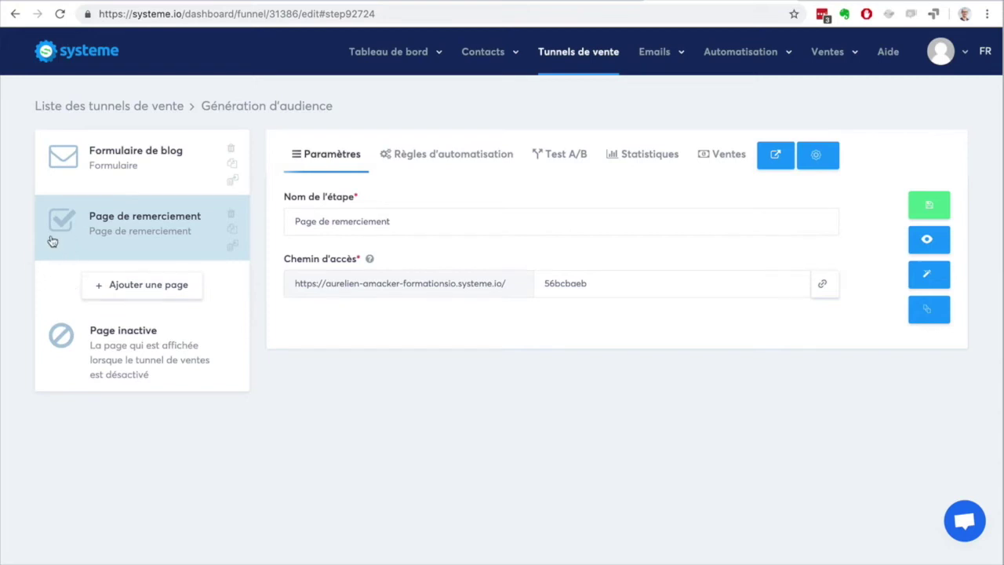
pyautogui.doubleClick(124, 379)
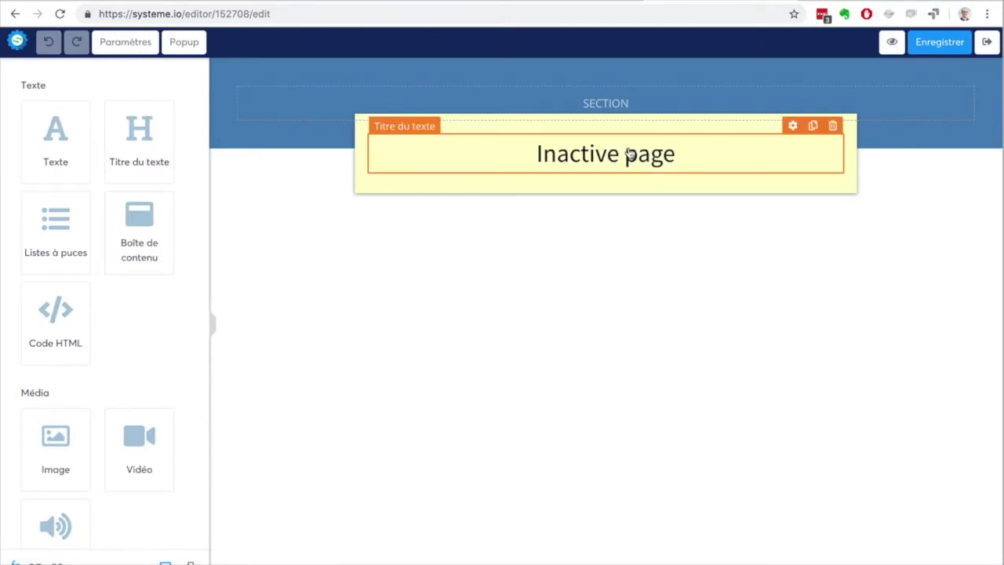
pyautogui.click(988, 45)
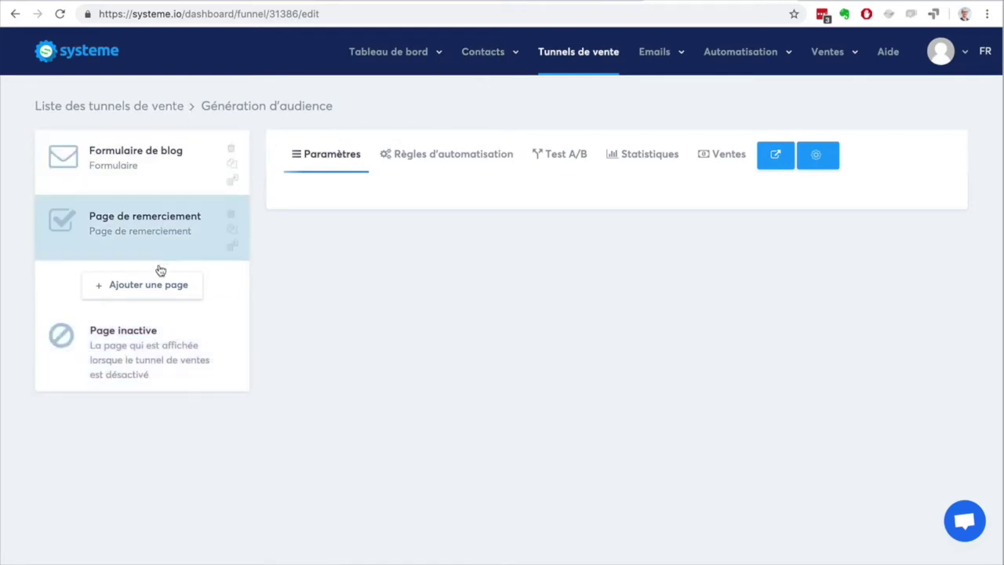
# Add a new funnel page named "Page de vente" with the type Page de vente
pyautogui.click(135, 287)
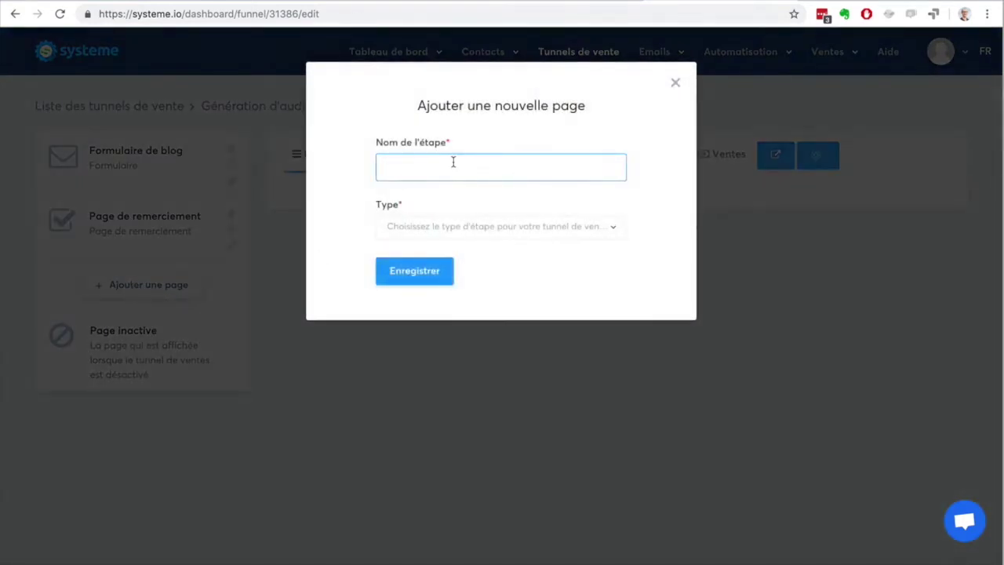
pyautogui.write('Page de vente')
pyautogui.click(478, 228)
pyautogui.scroll(-5, 506, 365)
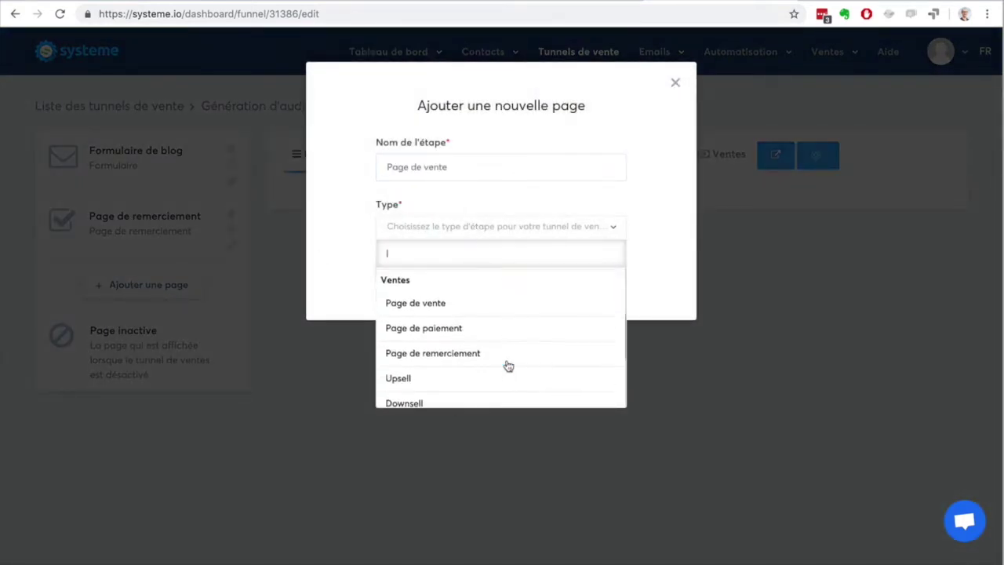
pyautogui.click(496, 297)
pyautogui.click(416, 272)
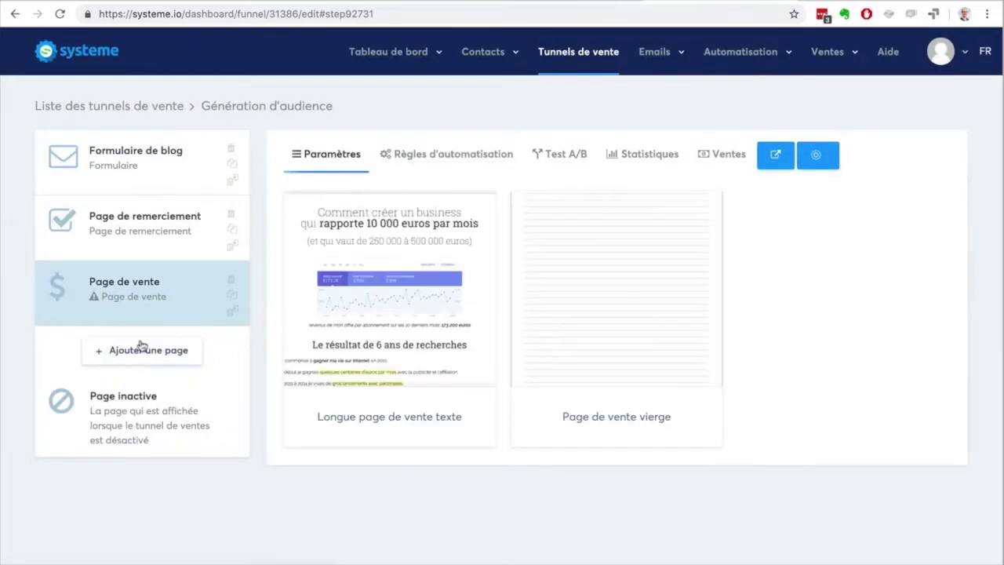
# Add a new funnel page named "Page de paiement" with the type Page de paiement
pyautogui.click(135, 353)
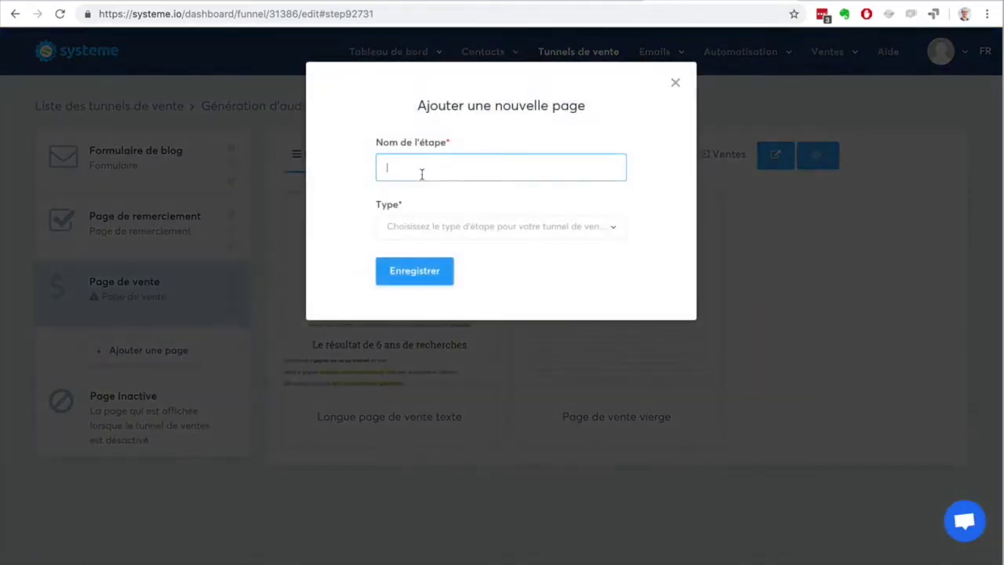
pyautogui.write('Page de paim')
pyautogui.press('BackSpace')
pyautogui.press('BackSpace')
pyautogui.write('ement')
pyautogui.click(465, 227)
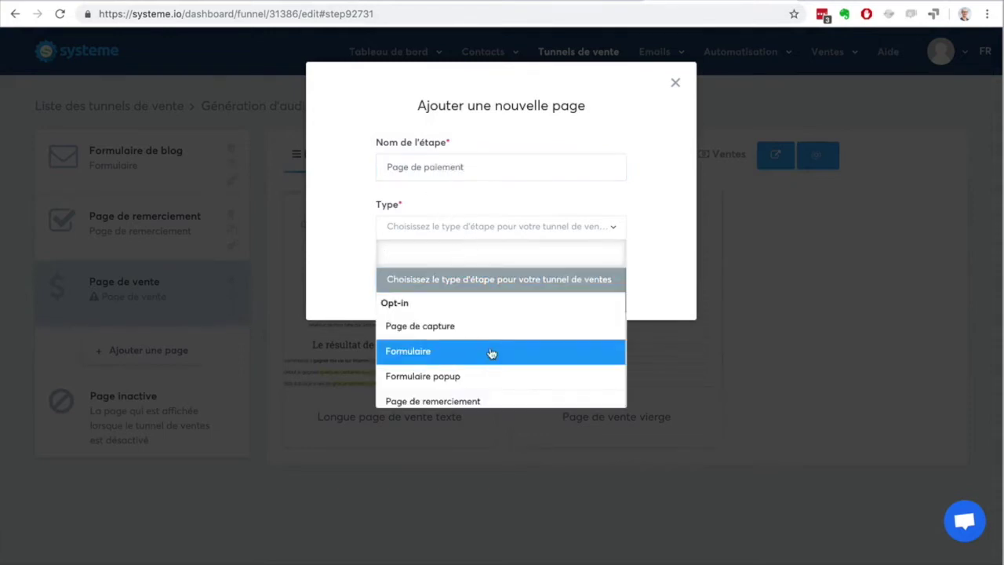
pyautogui.scroll(-3, 491, 354)
pyautogui.click(479, 330)
pyautogui.click(408, 275)
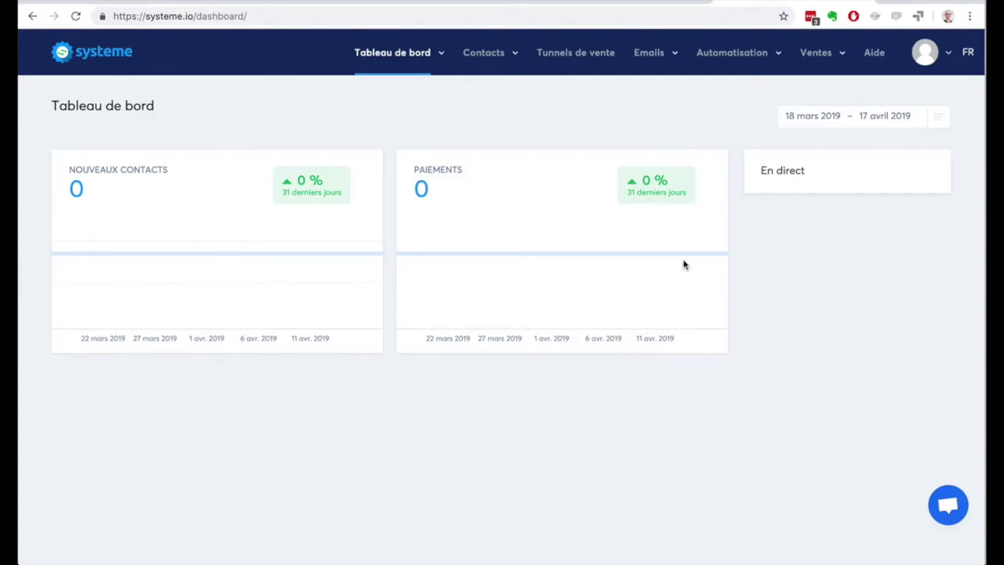
# Open the automation rules list and examine the trigger types available for filtering
pyautogui.moveTo(735, 61)
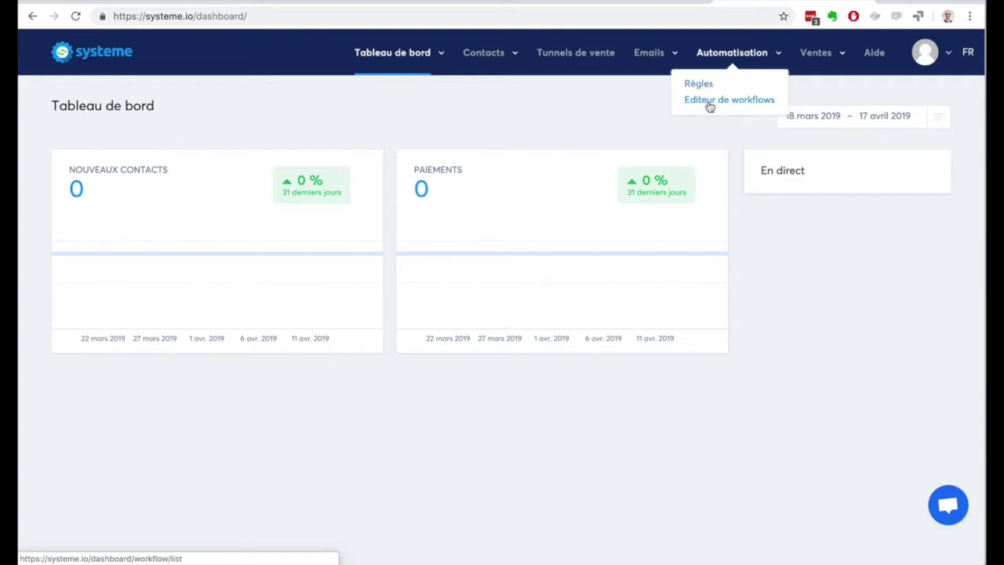
pyautogui.click(701, 84)
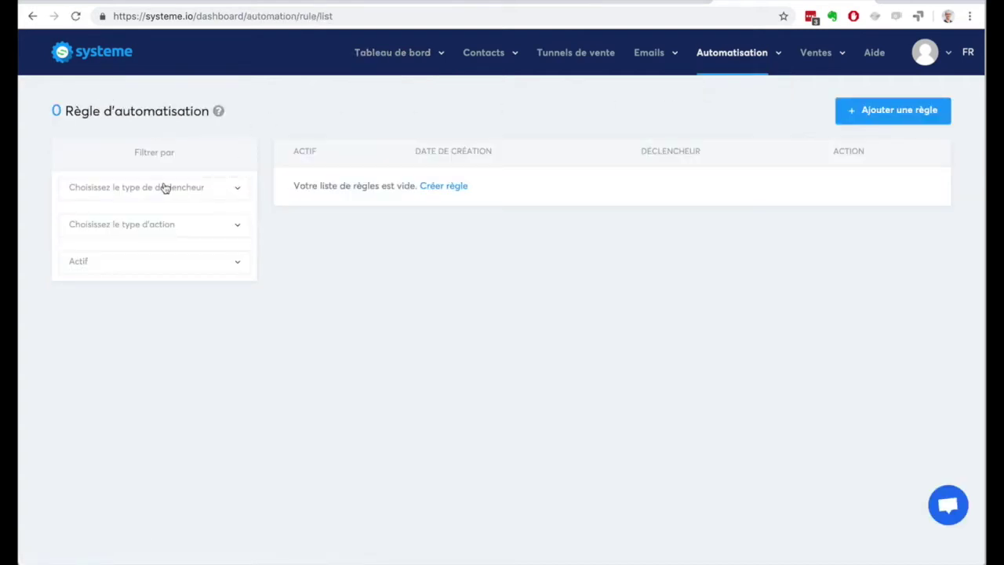
pyautogui.click(165, 187)
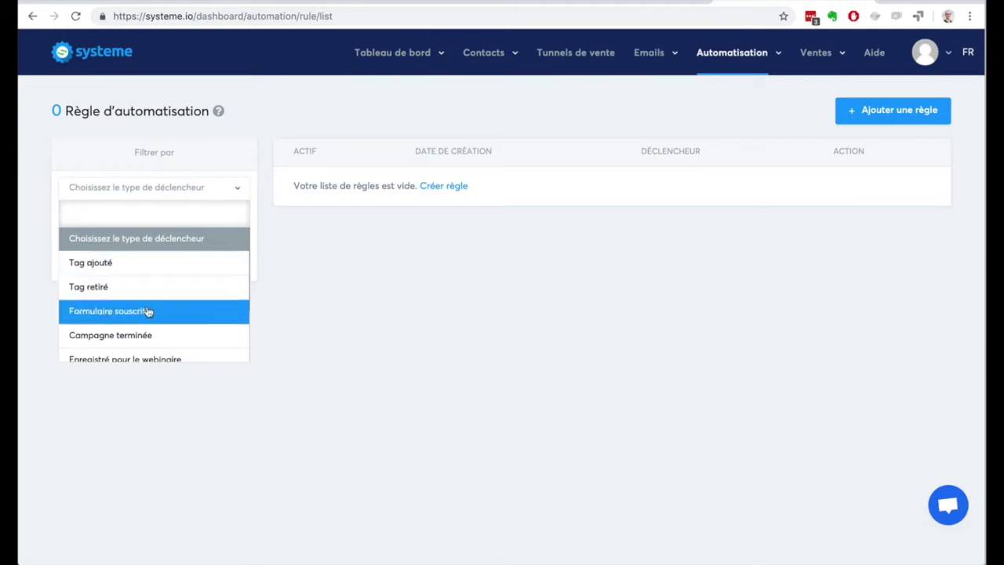
pyautogui.scroll(-2, 149, 311)
pyautogui.click(287, 304)
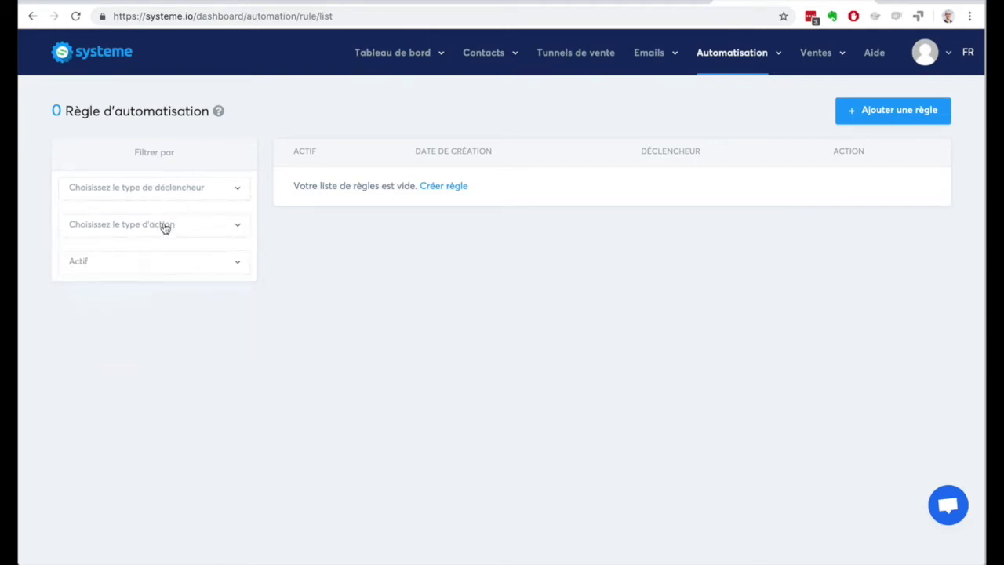
# Start a new automation rule with the trigger Formulaire souscrit for the step "Génération d'audience: Formulaire de blog"
pyautogui.click(867, 116)
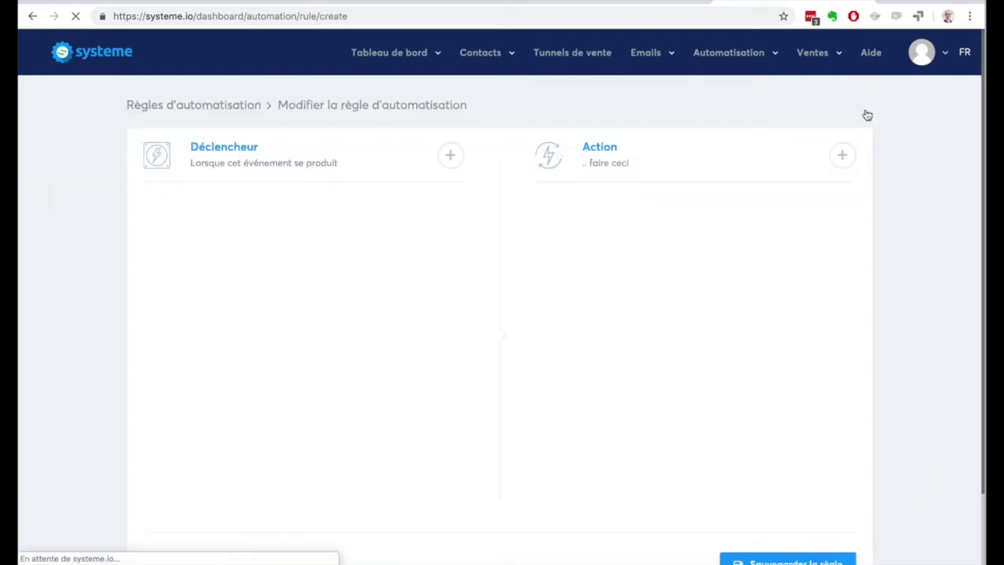
pyautogui.click(450, 154)
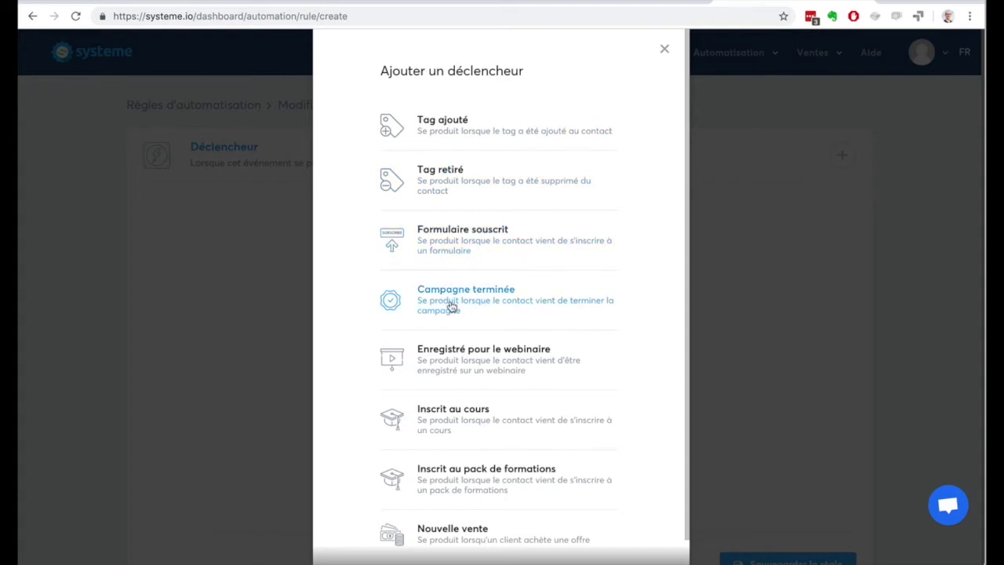
pyautogui.scroll(-1, 441, 305)
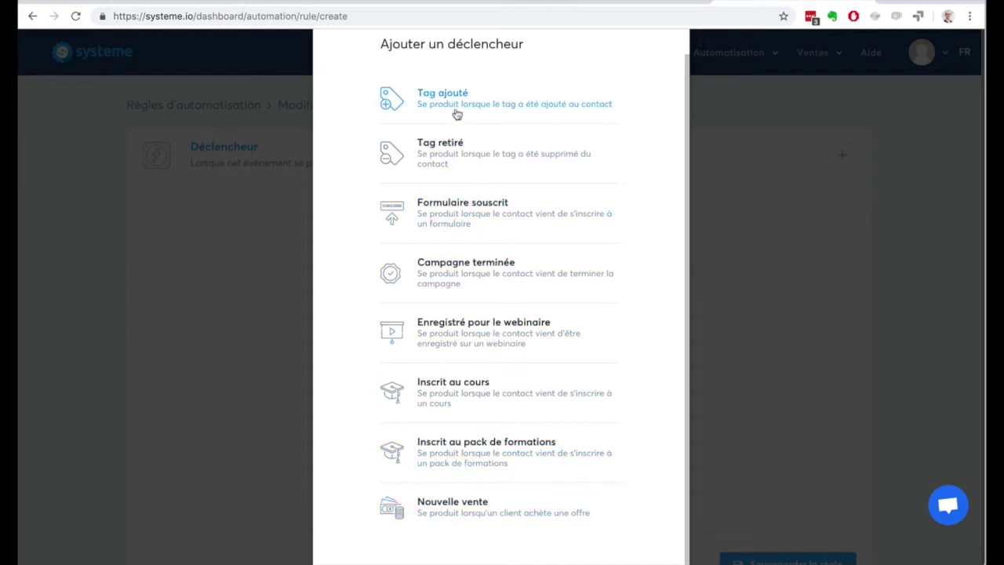
pyautogui.click(469, 214)
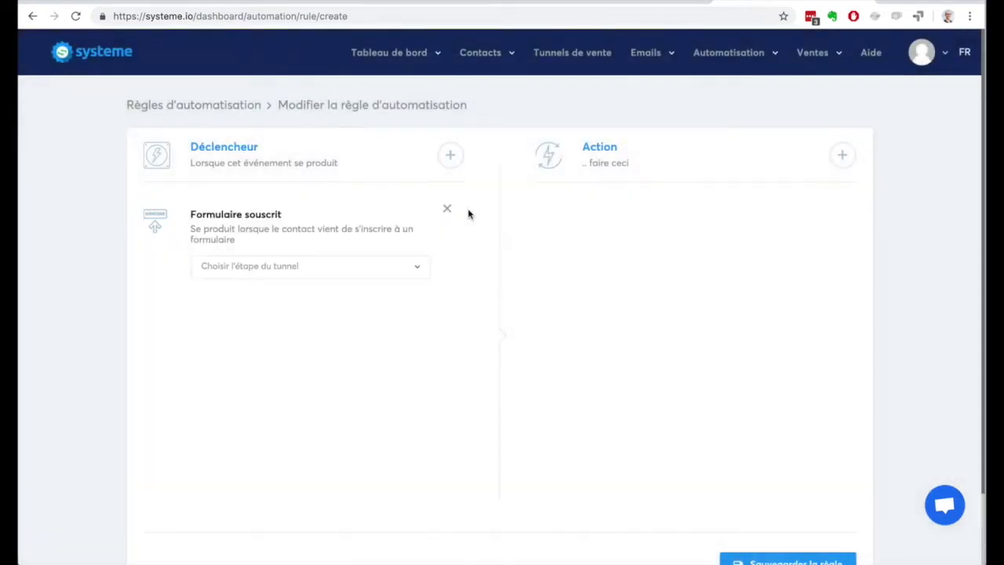
pyautogui.click(358, 272)
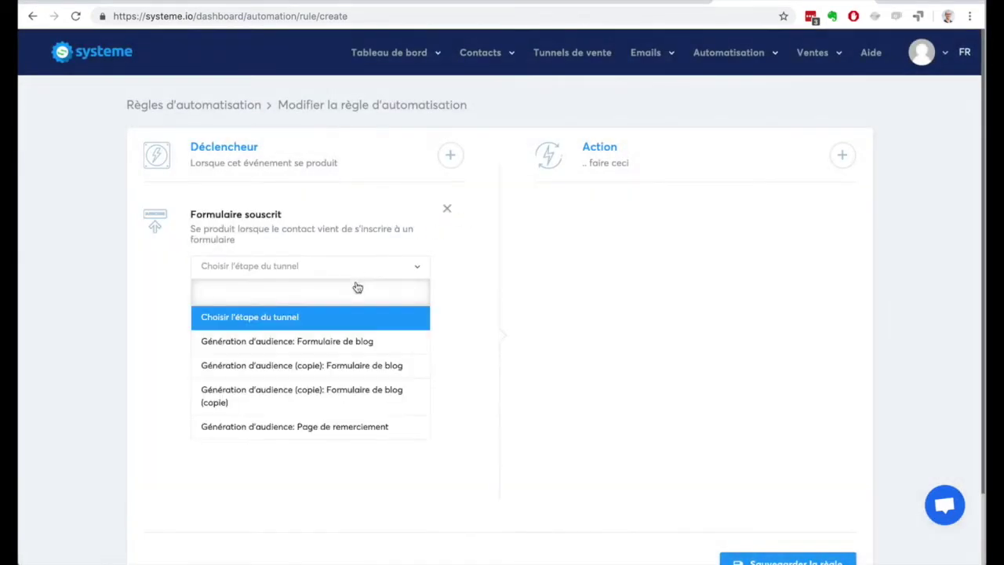
pyautogui.click(352, 341)
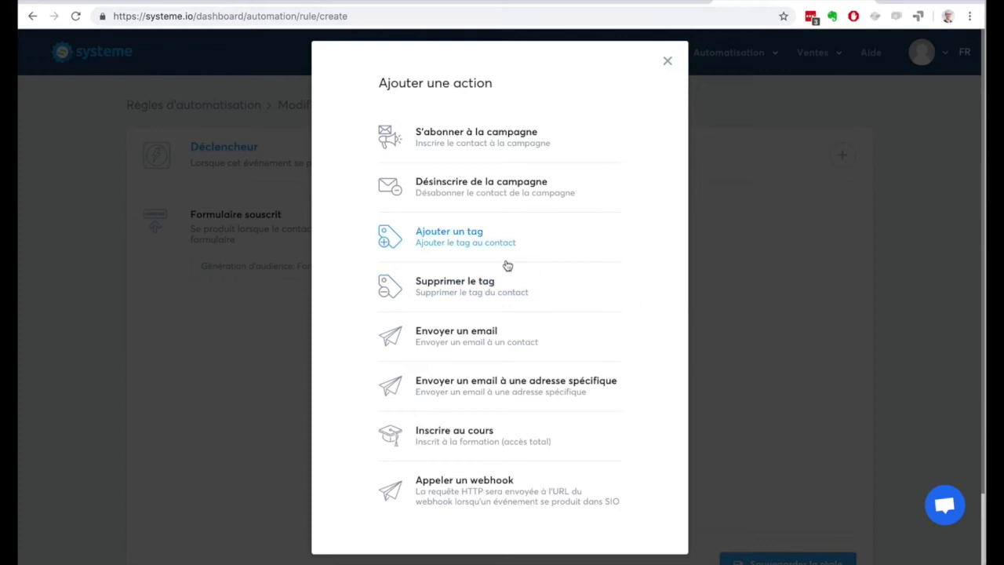
# Add an Ajouter un tag action to the rule with the tag Contacts
pyautogui.click(449, 235)
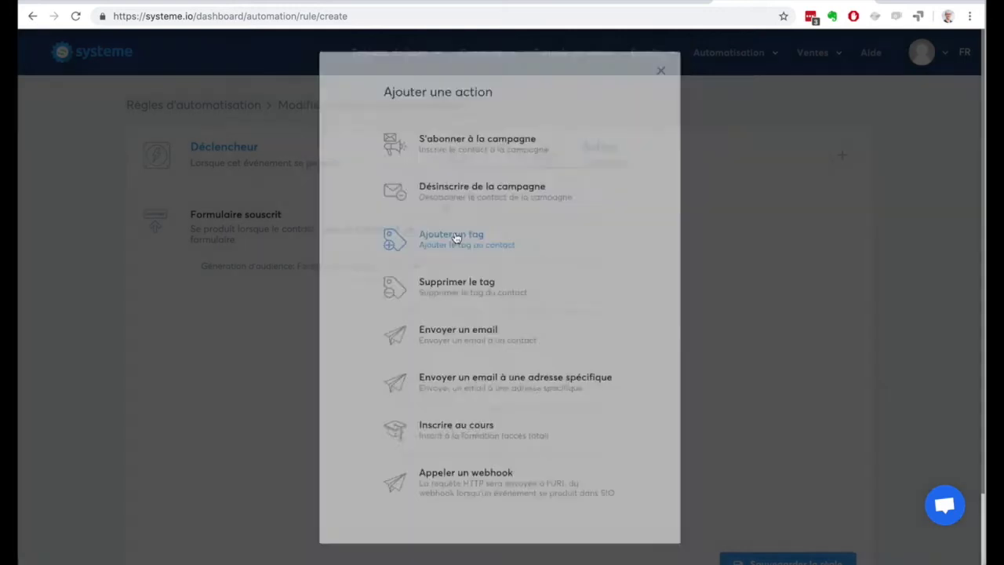
pyautogui.click(668, 271)
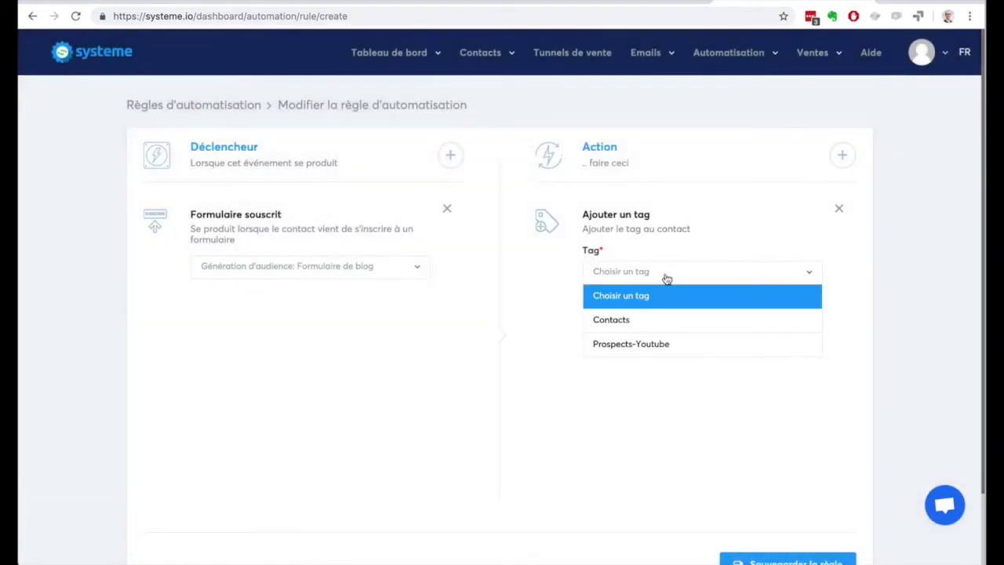
pyautogui.click(659, 273)
pyautogui.click(659, 274)
pyautogui.click(644, 322)
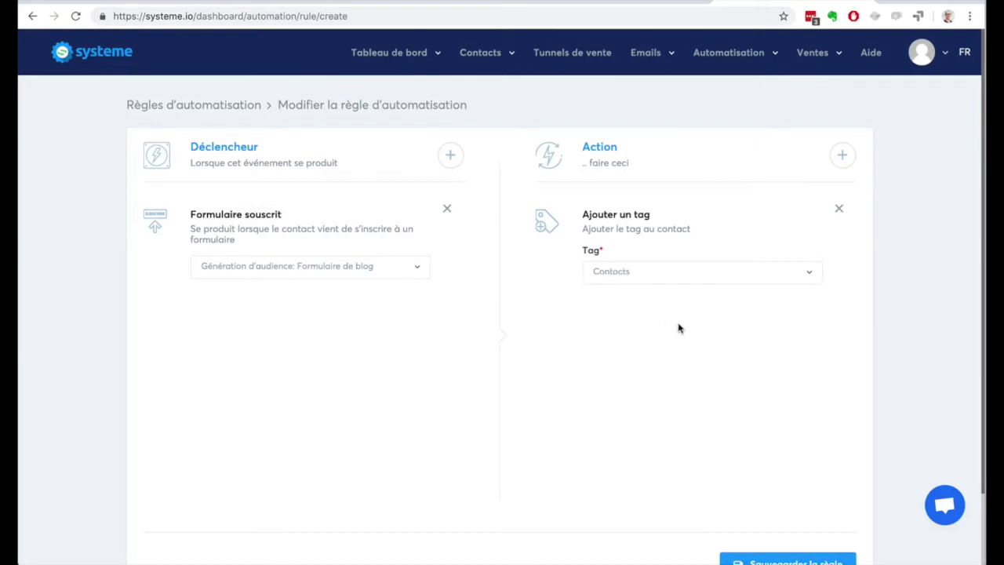
# Add a S'abonner à la campagne action to the rule with the campaign "7 conseils pour ..."
pyautogui.click(842, 156)
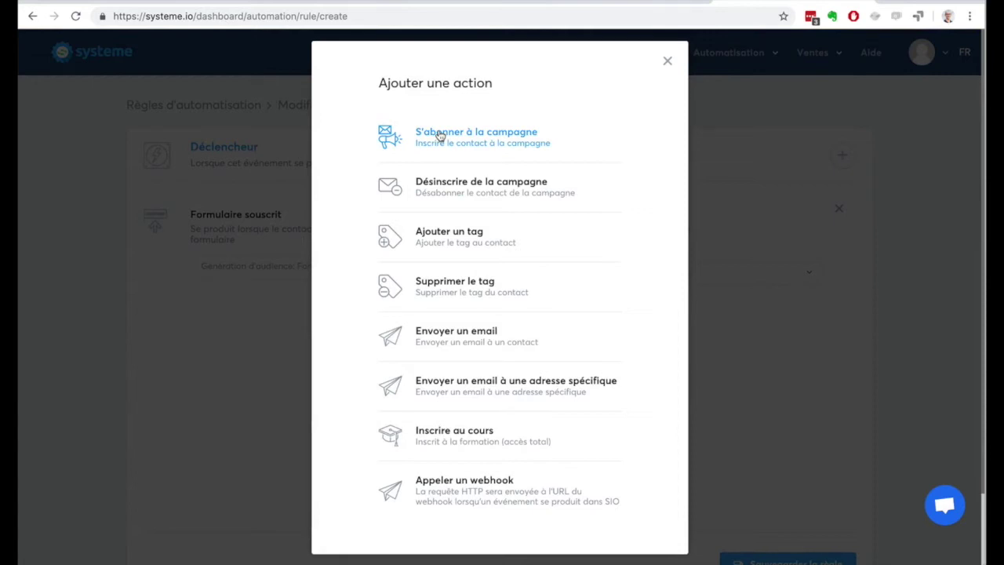
pyautogui.click(440, 136)
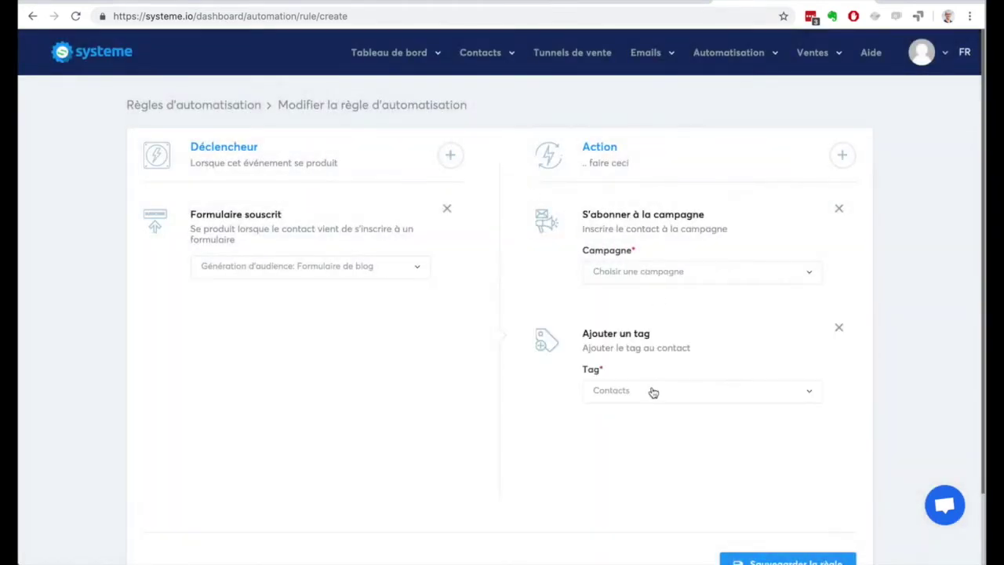
pyautogui.click(651, 390)
pyautogui.click(653, 391)
pyautogui.click(651, 271)
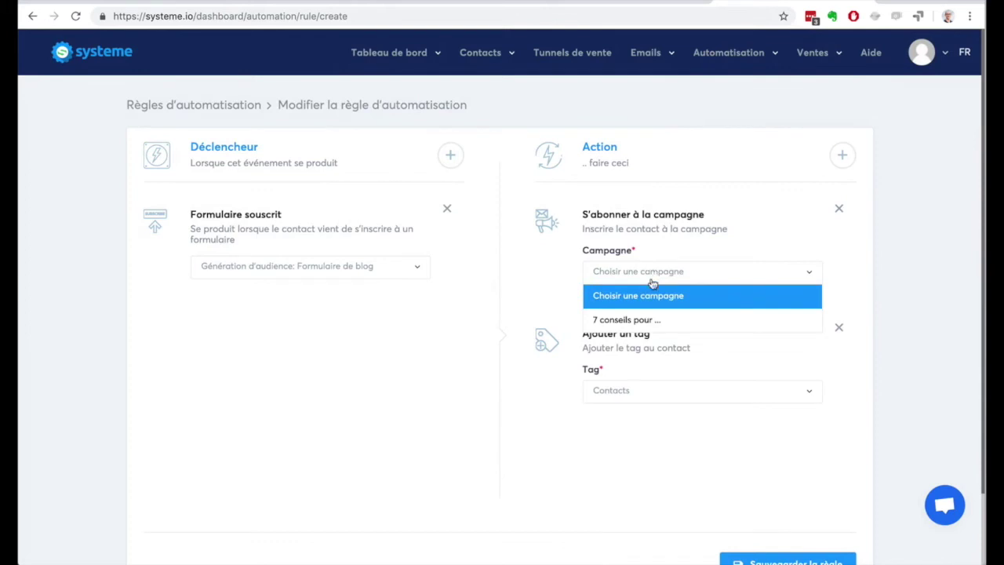
pyautogui.click(652, 320)
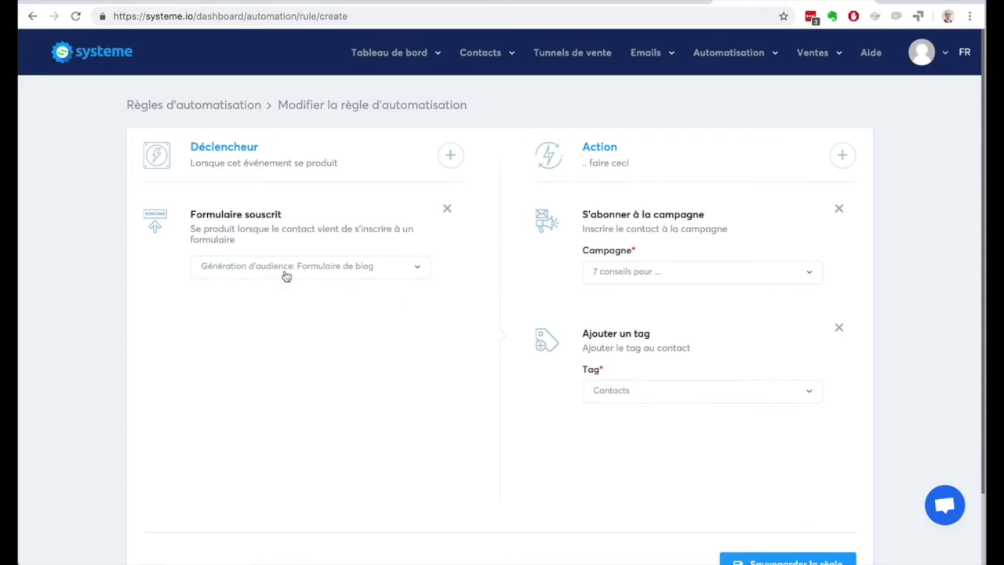
# Review the rule's form trigger and its campaign and tag actions, and save the automation rule
pyautogui.moveTo(189, 210)
pyautogui.mouseDown()
pyautogui.moveTo(287, 217)
pyautogui.moveTo(206, 213)
pyautogui.mouseUp()
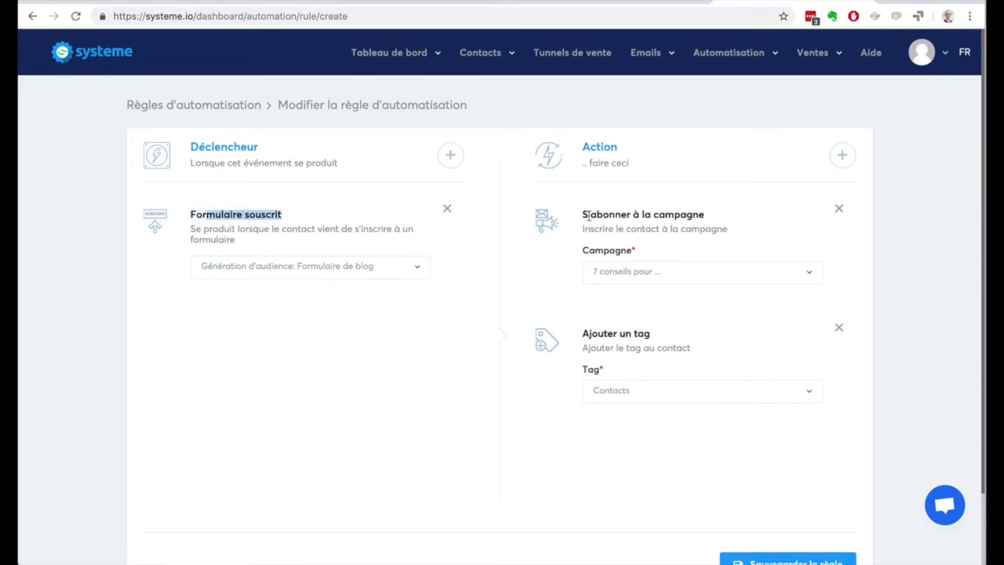
pyautogui.moveTo(582, 214); pyautogui.dragTo(688, 214)
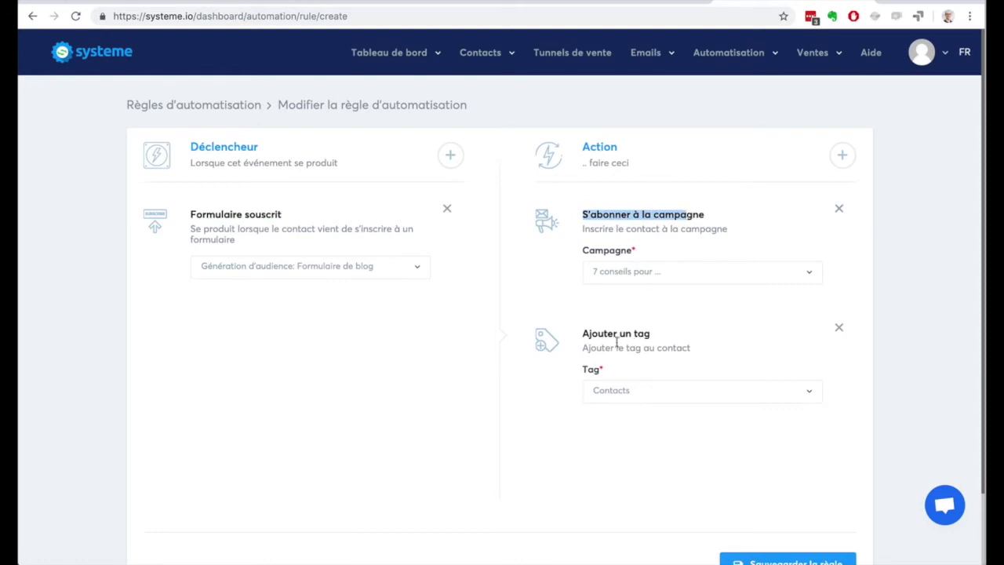
pyautogui.moveTo(588, 333); pyautogui.dragTo(605, 333)
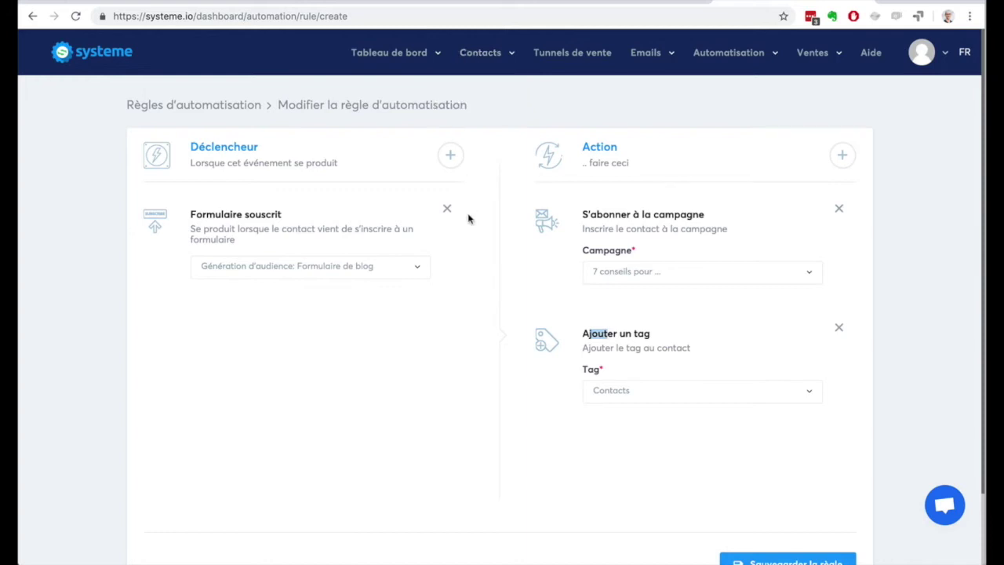
pyautogui.scroll(-2, 813, 419)
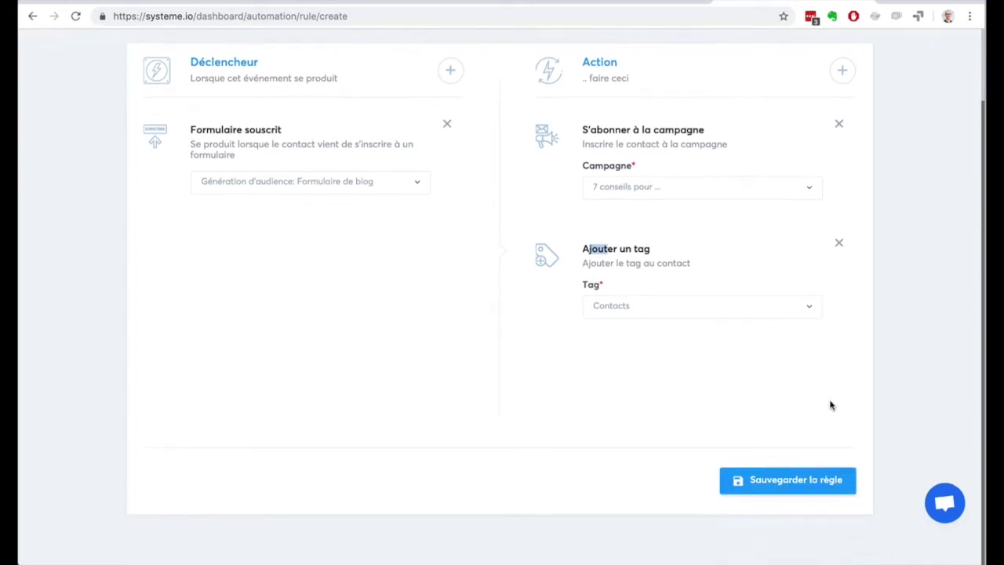
pyautogui.click(766, 483)
# Open the contacts list and filter it by tag with the condition Aucun tag
pyautogui.moveTo(473, 64)
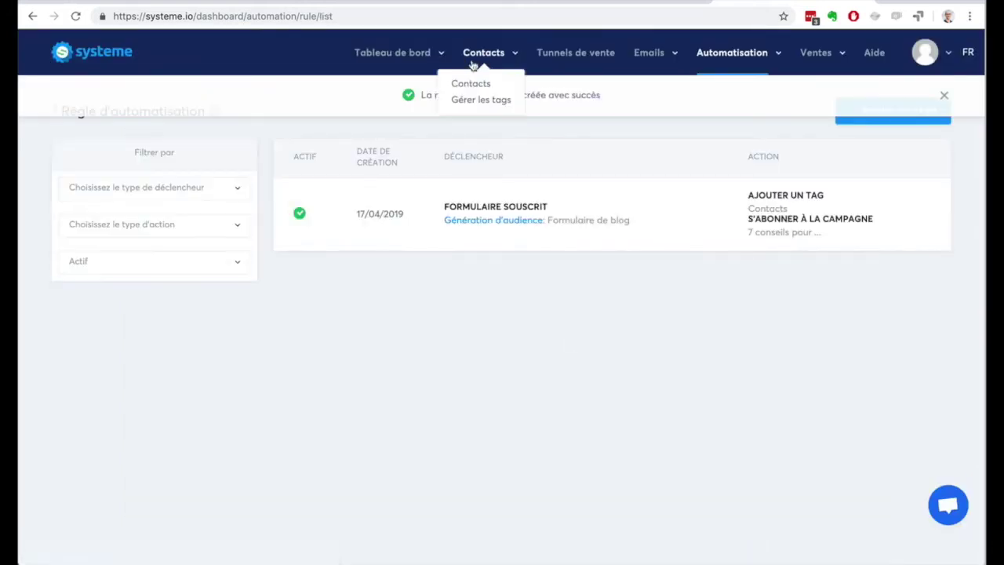
pyautogui.click(471, 88)
pyautogui.scroll(-5, 181, 313)
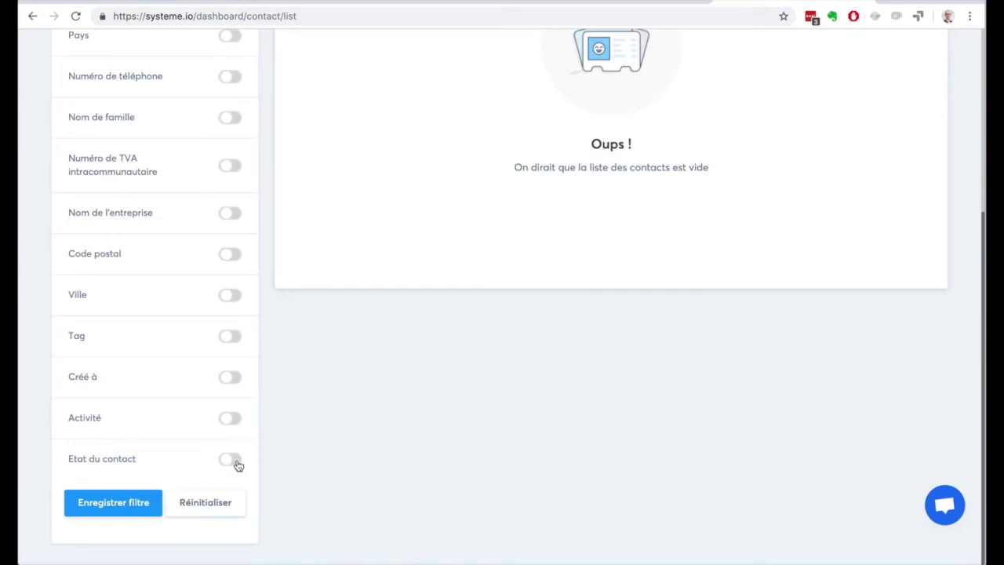
pyautogui.click(235, 337)
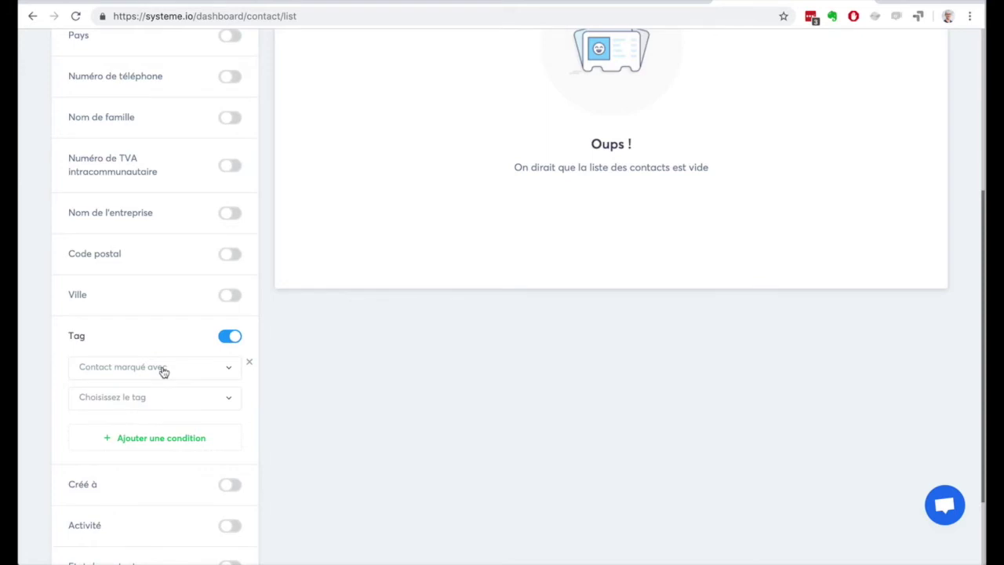
pyautogui.click(163, 371)
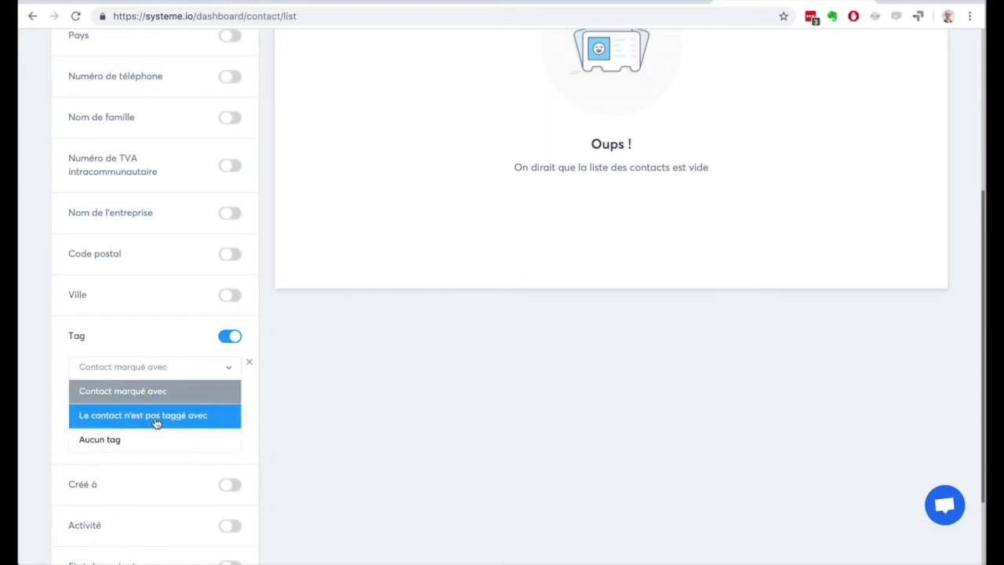
pyautogui.click(148, 439)
pyautogui.scroll(3, 420, 235)
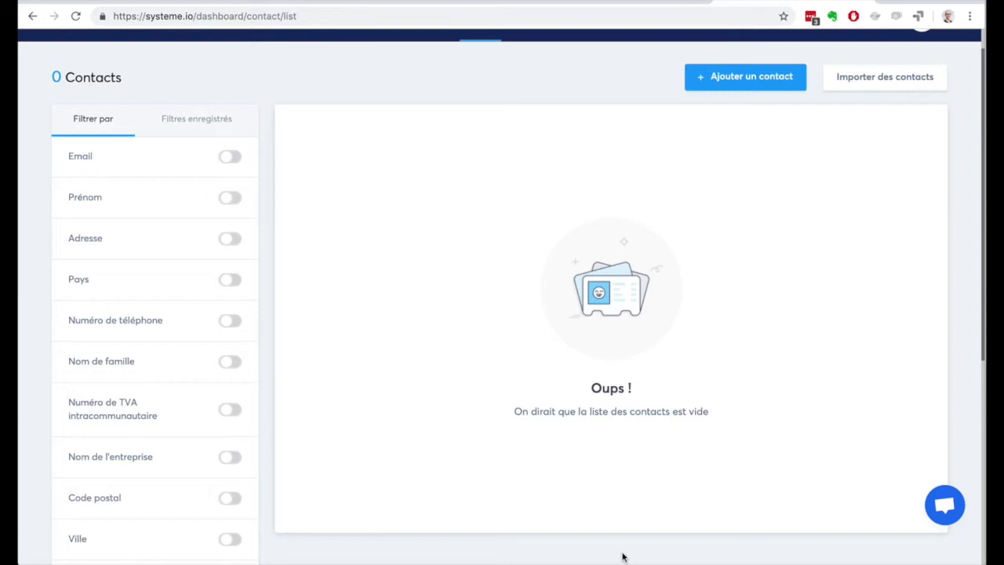
pyautogui.scroll(1, 612, 427)
# Check the list of automation rules, and create a new workflow named "Workflow" in the workflow editor
pyautogui.moveTo(741, 52)
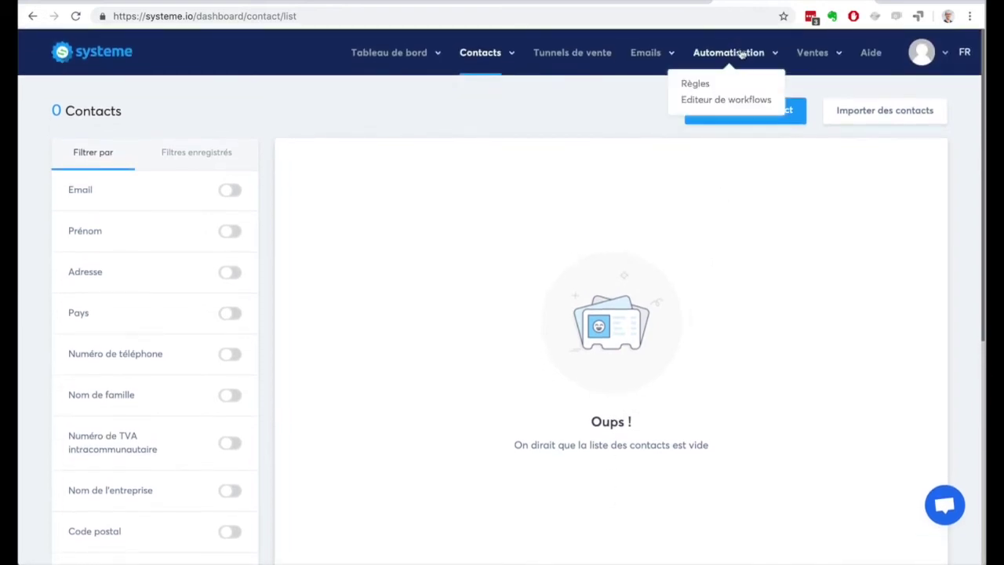
pyautogui.click(698, 84)
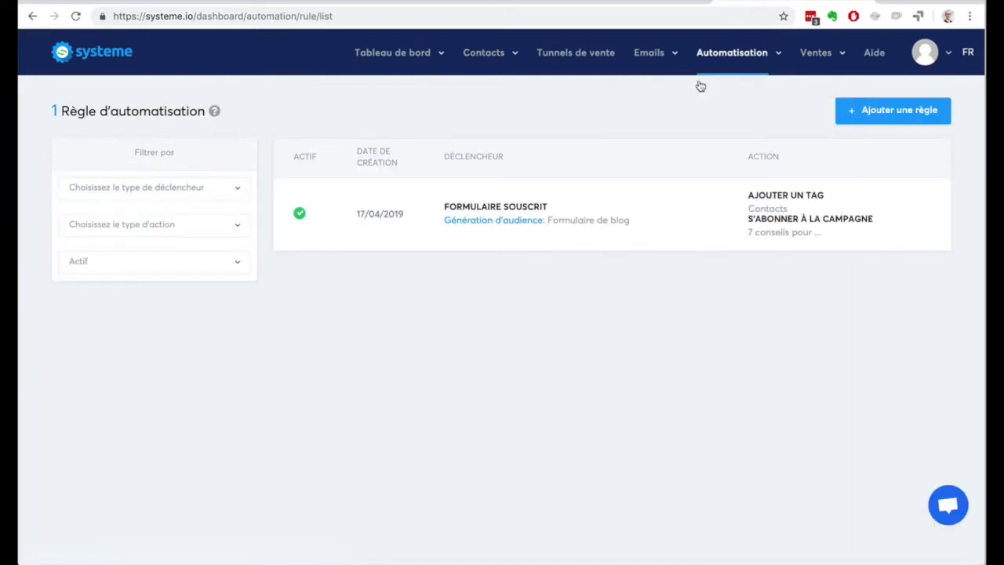
pyautogui.moveTo(705, 69)
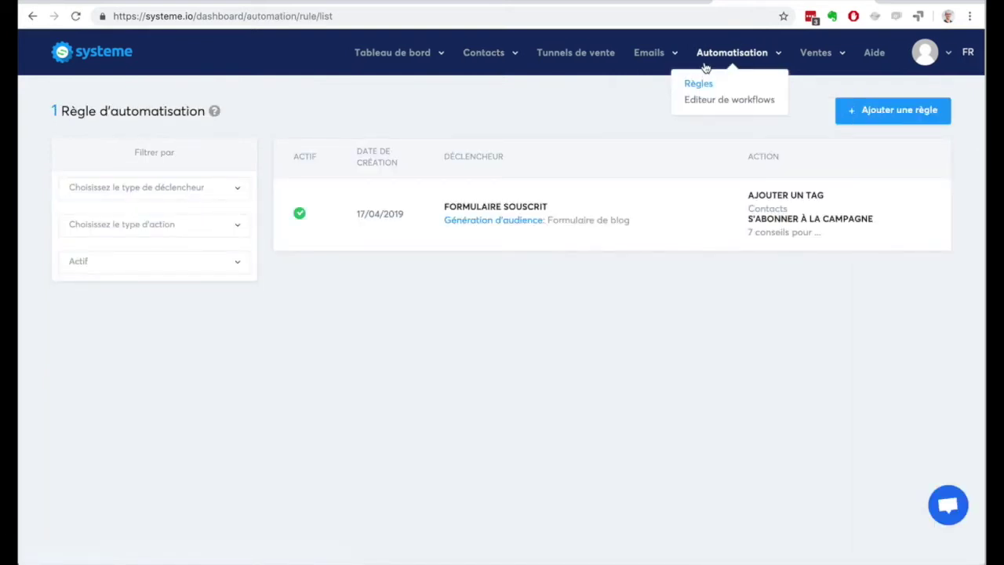
pyautogui.click(706, 101)
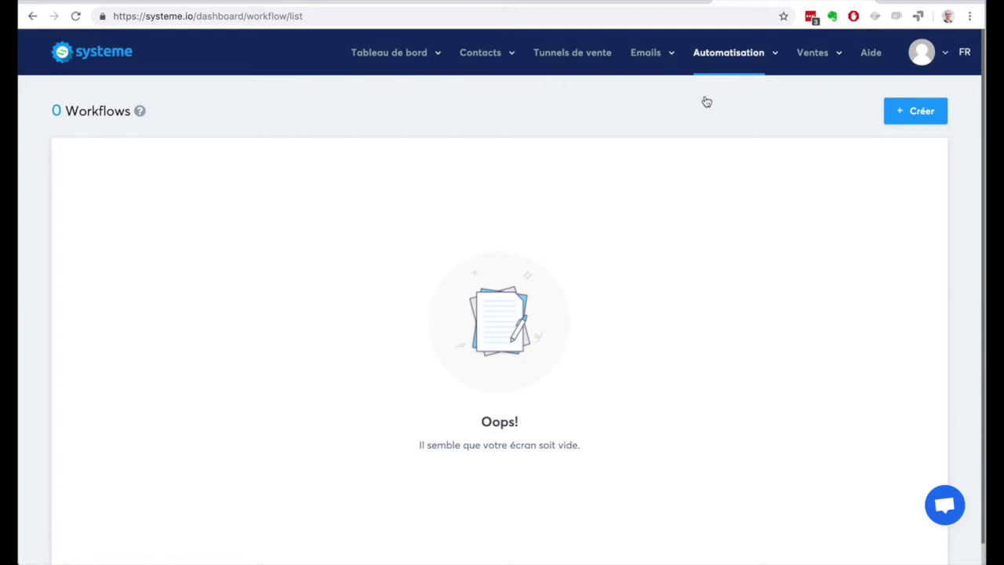
pyautogui.click(913, 112)
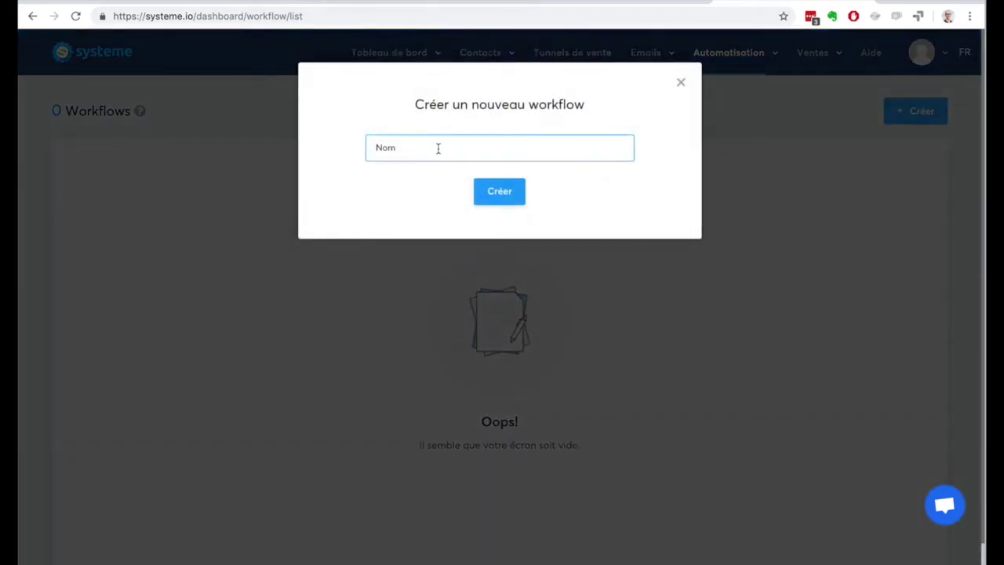
pyautogui.write('Workflow')
pyautogui.click(488, 189)
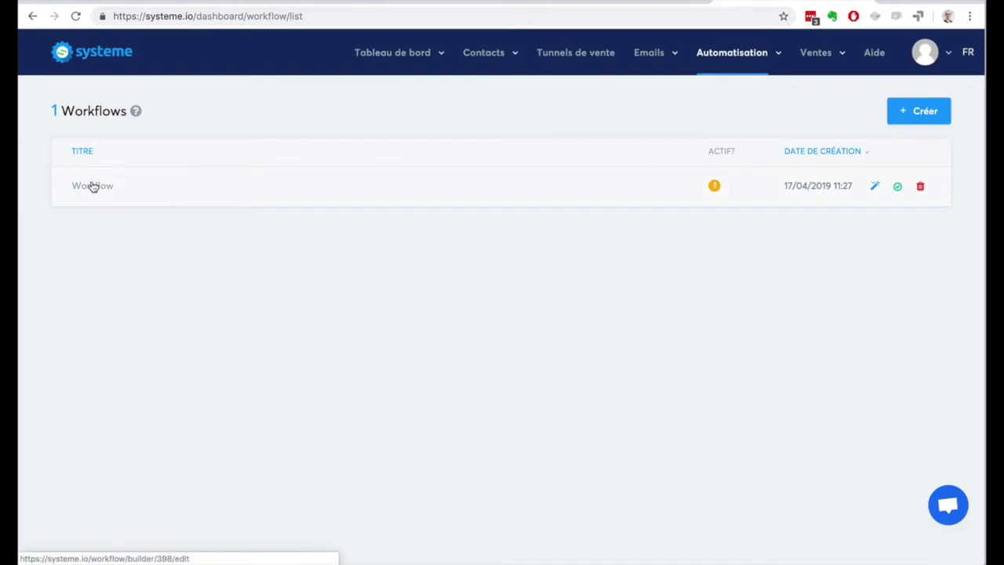
# Open the workflow "Workflow" and create its first trigger, Formulaire d'inscription, for the Formulaire de blog of Génération d'audience
pyautogui.click(92, 186)
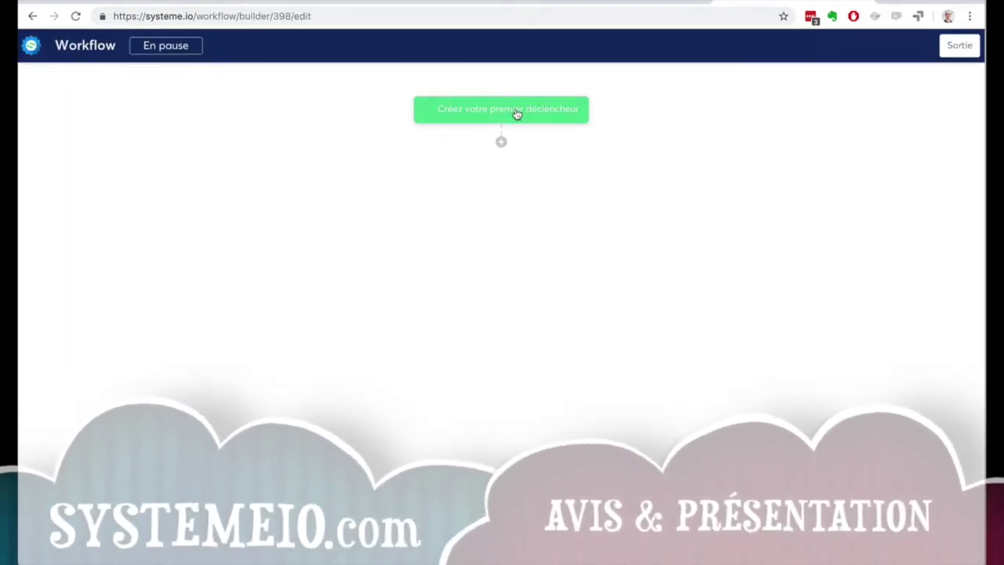
pyautogui.click(516, 114)
pyautogui.click(499, 260)
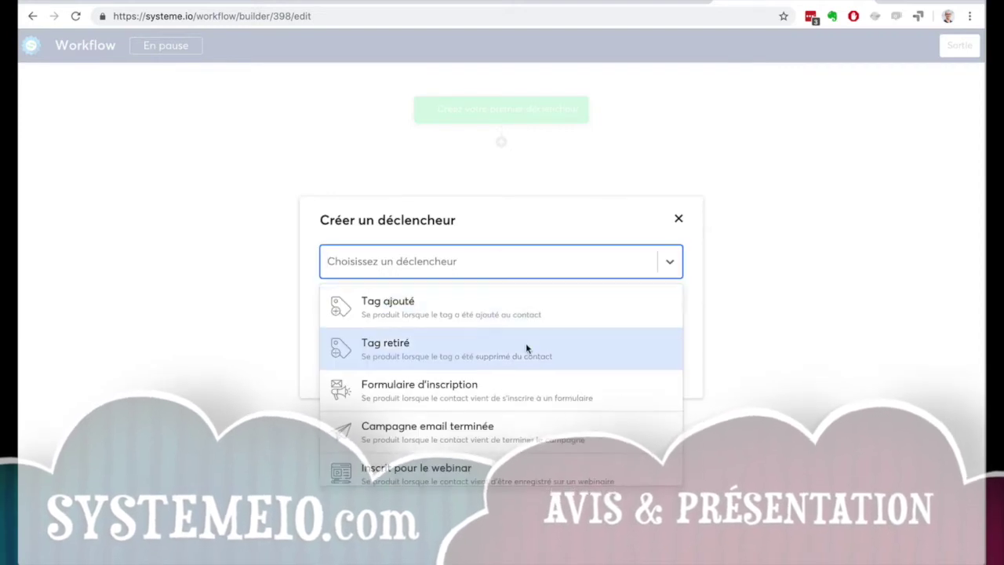
pyautogui.click(529, 388)
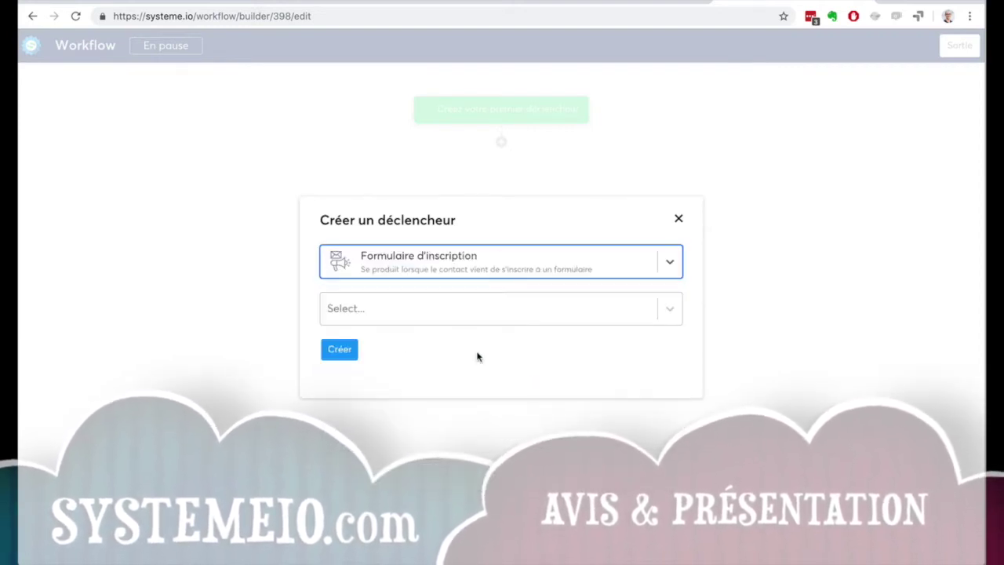
pyautogui.click(434, 316)
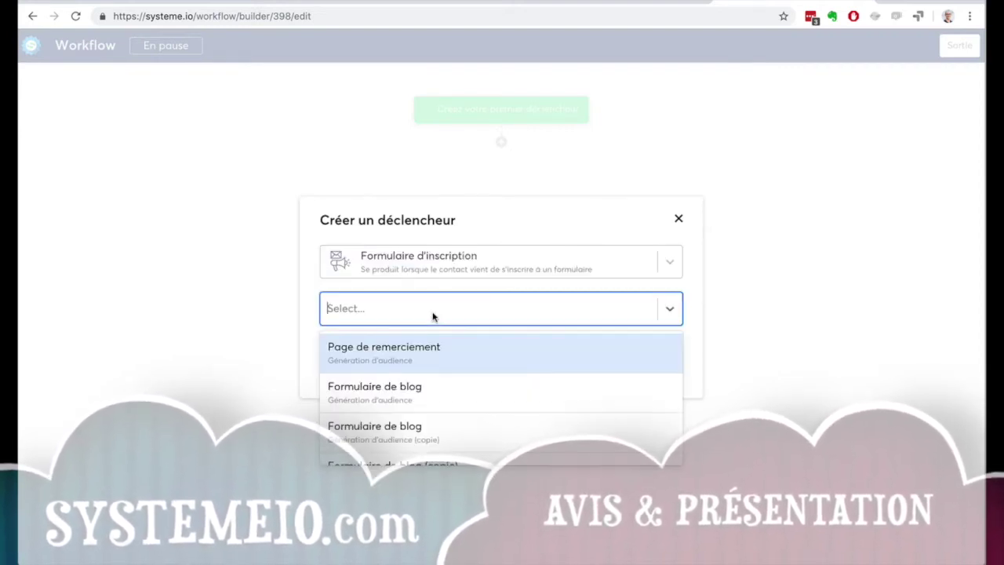
pyautogui.click(435, 388)
pyautogui.click(337, 349)
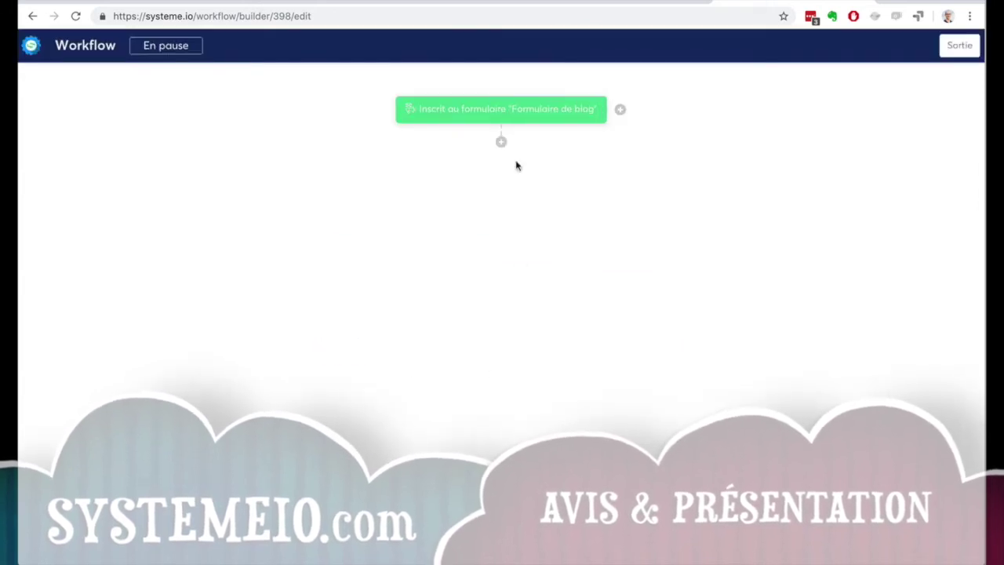
# Add an Ajouter un tag action with the tag Contacts below the form trigger
pyautogui.click(501, 141)
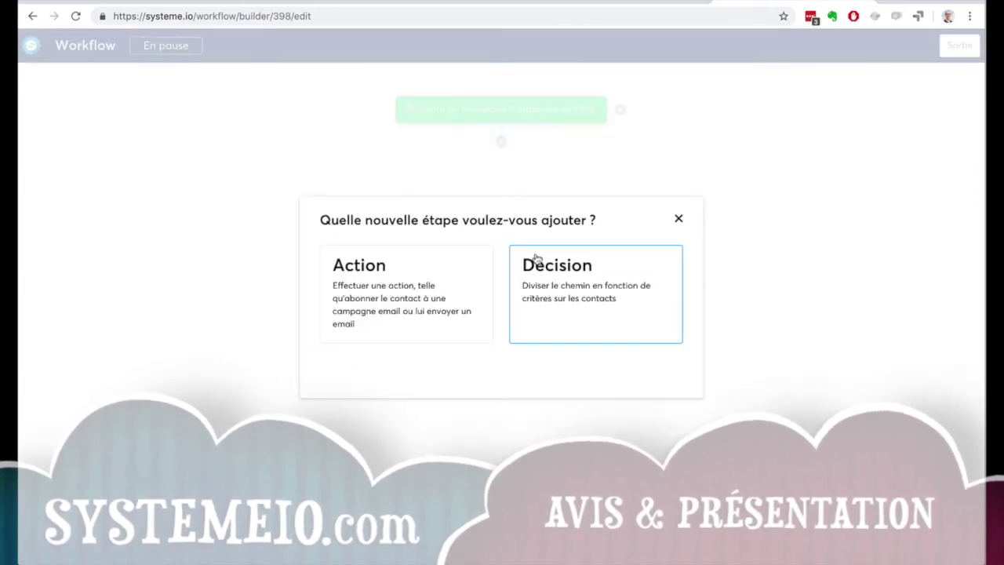
pyautogui.click(401, 289)
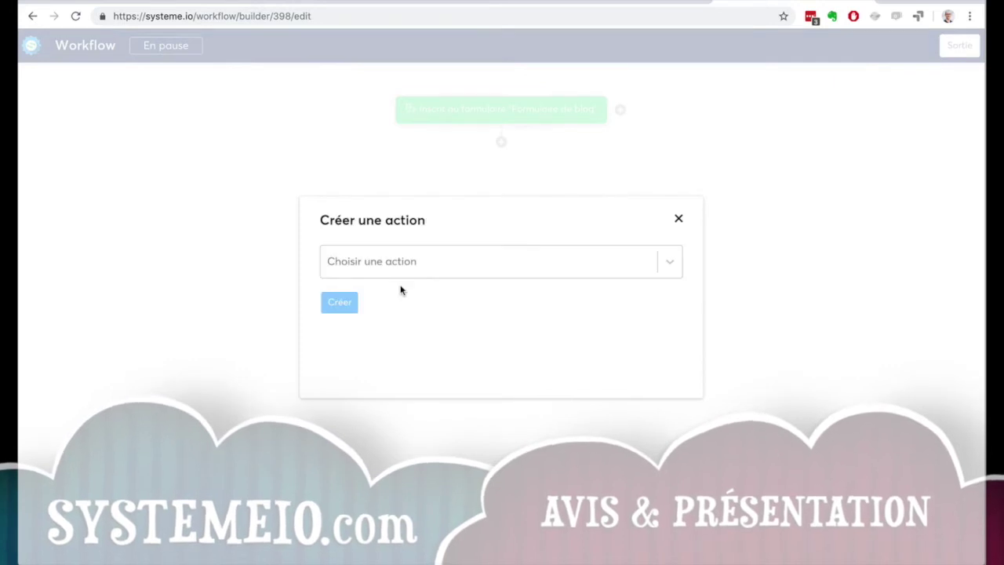
pyautogui.click(412, 270)
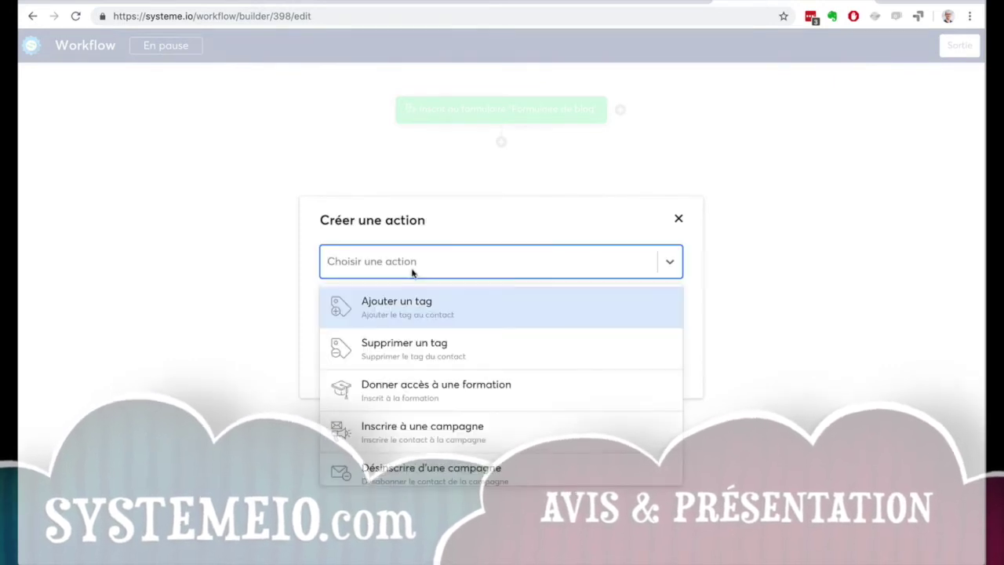
pyautogui.click(420, 313)
pyautogui.click(381, 304)
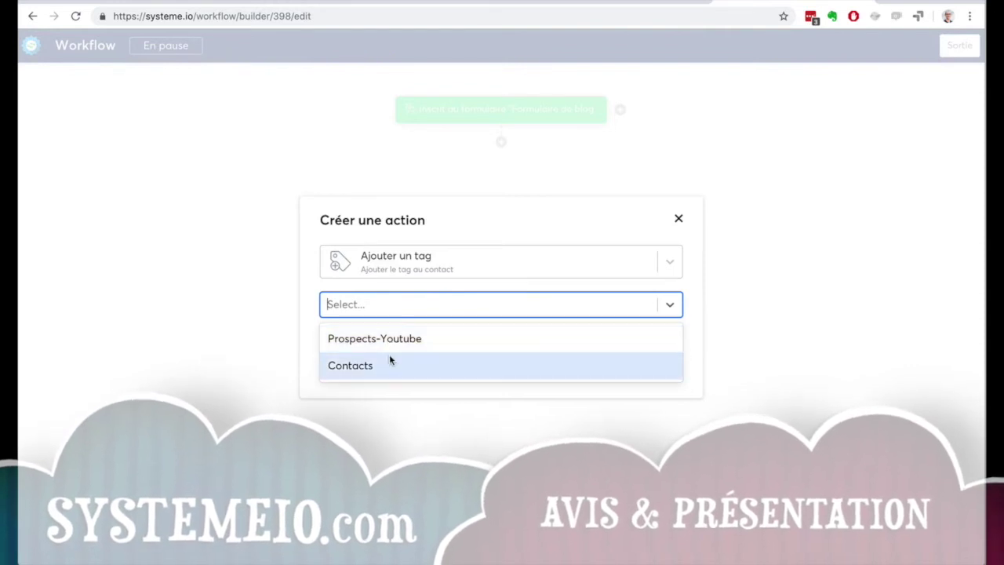
pyautogui.click(389, 361)
pyautogui.click(340, 345)
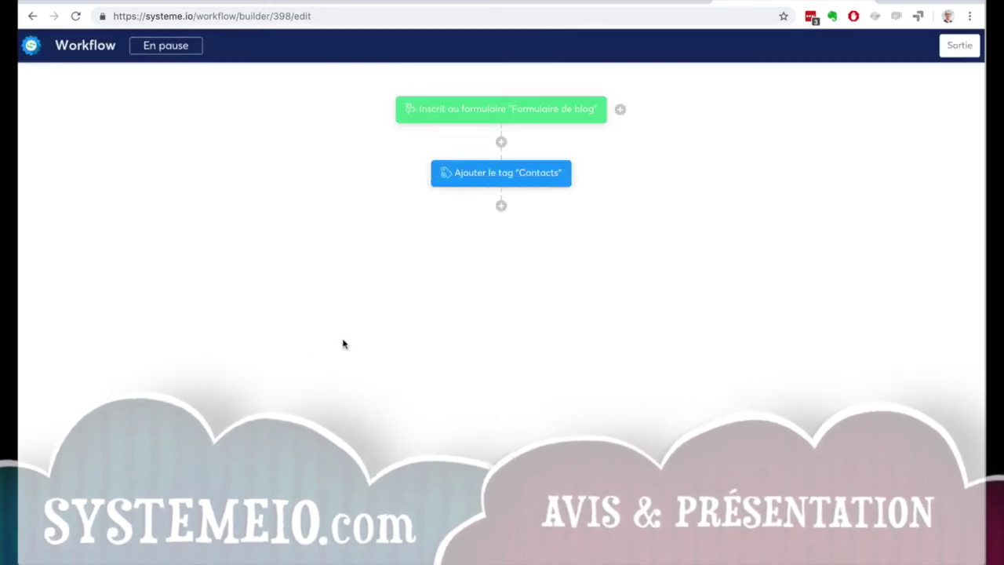
# Examine the available action types and the decision settings for a new step after the tag action
pyautogui.click(501, 207)
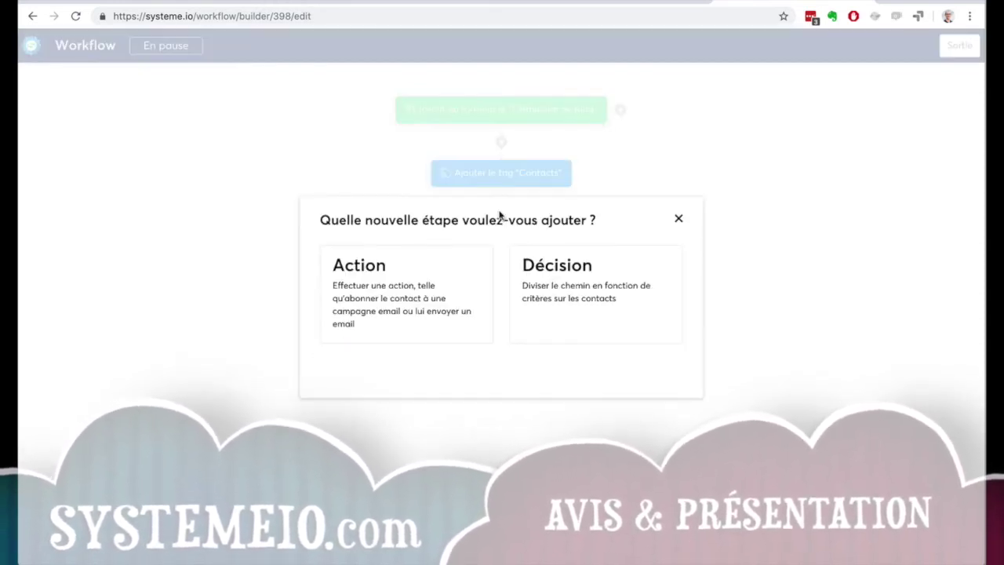
pyautogui.click(384, 295)
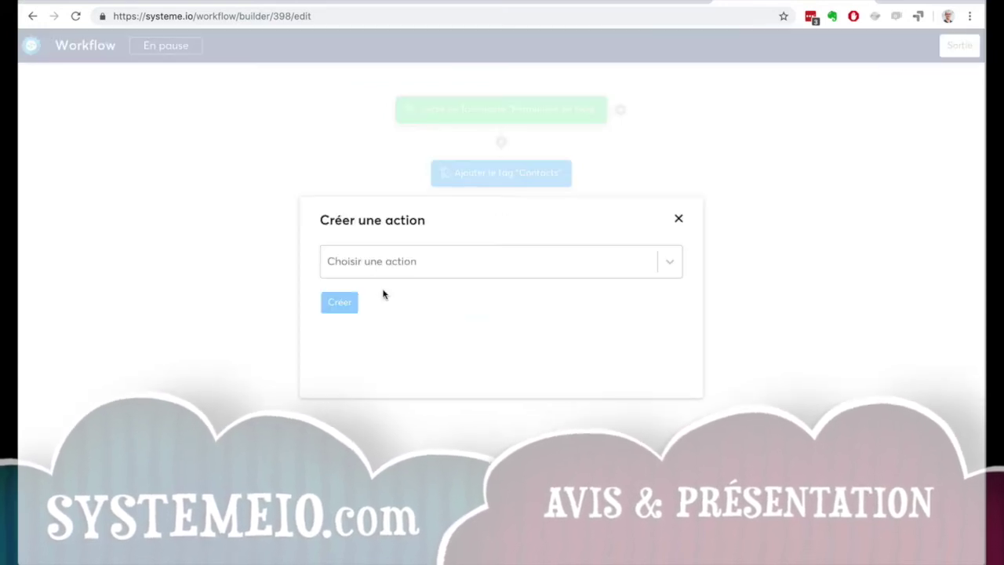
pyautogui.click(404, 265)
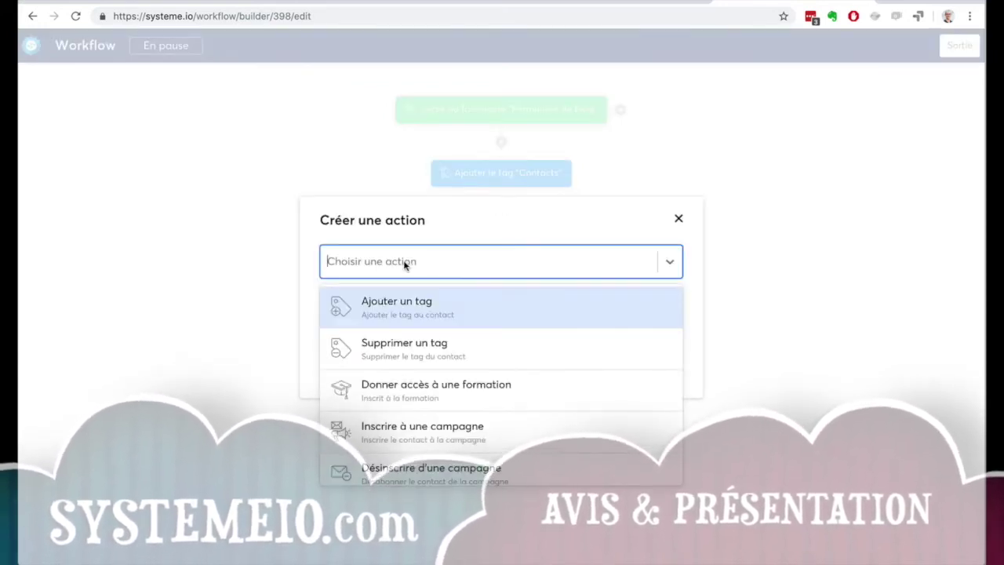
pyautogui.scroll(-2, 567, 345)
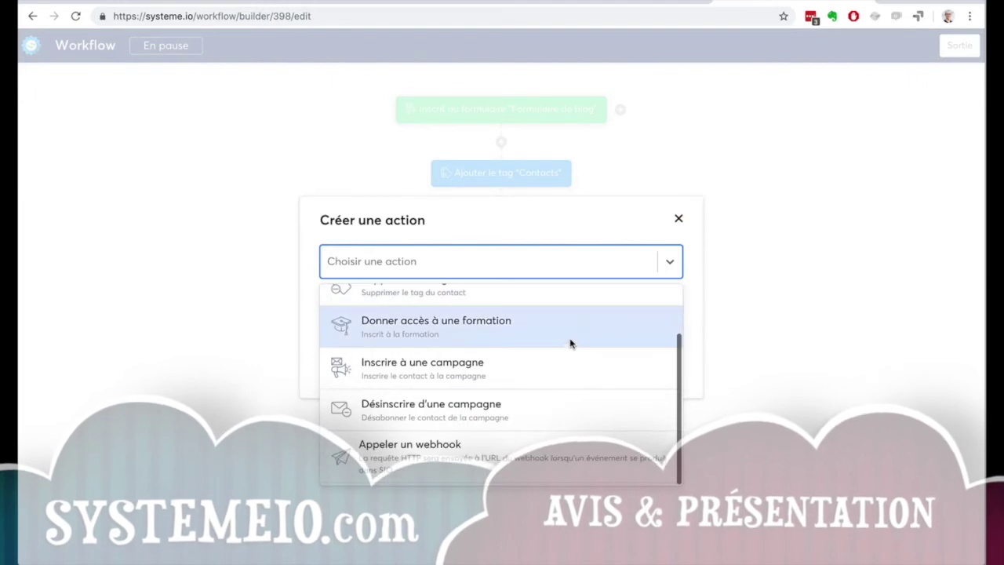
pyautogui.click(678, 222)
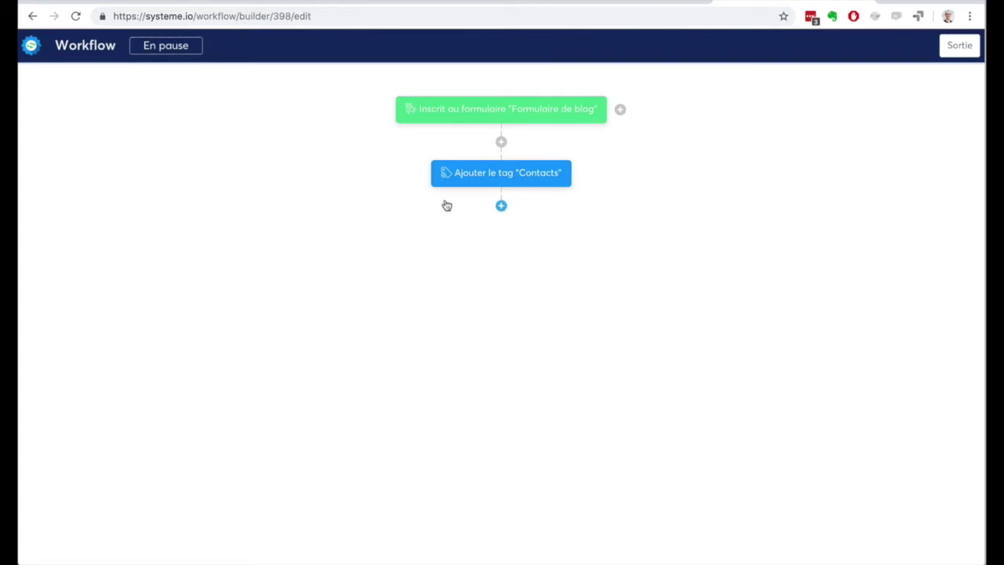
pyautogui.click(501, 206)
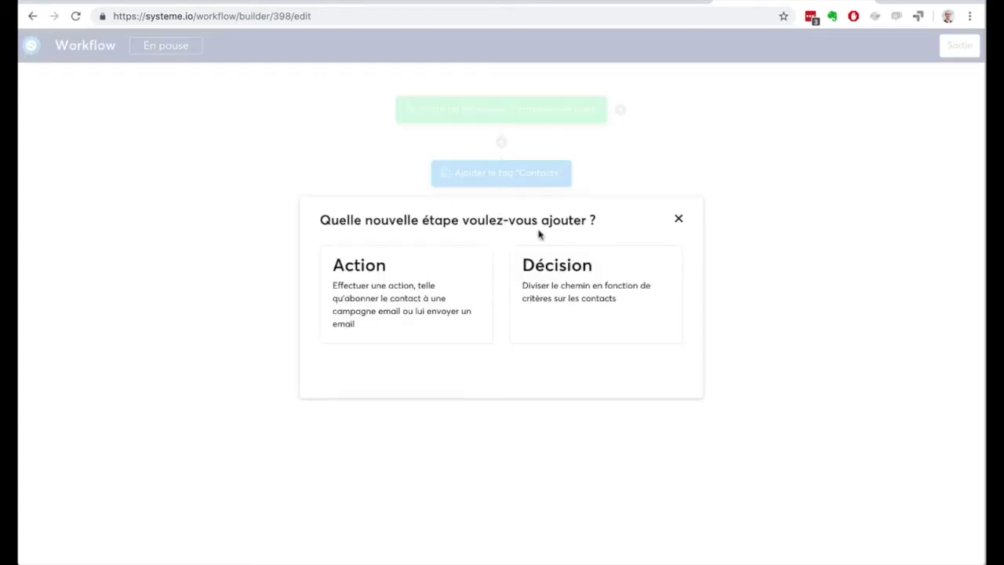
pyautogui.click(557, 271)
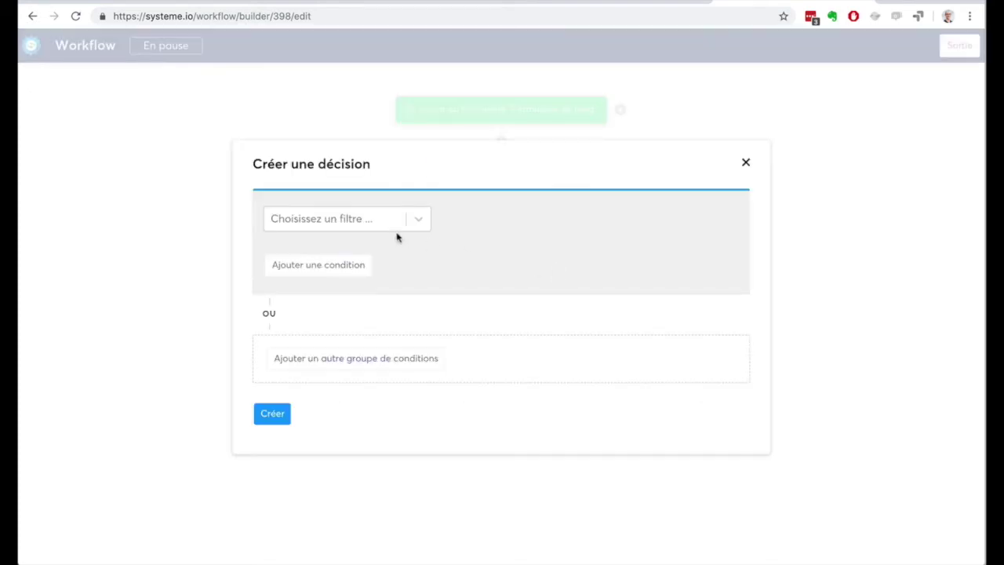
pyautogui.click(746, 162)
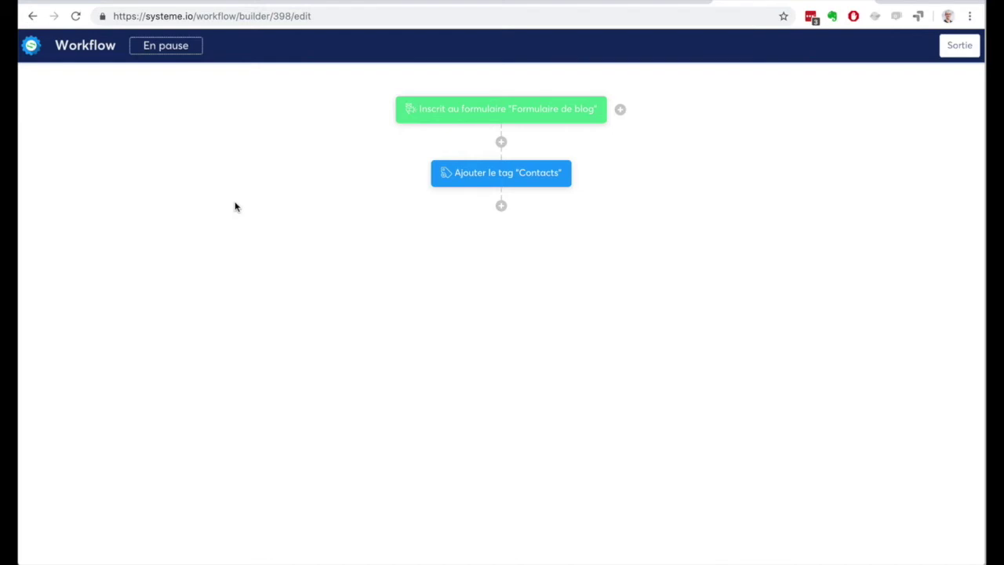
# Add an Inscrire à une campagne action with the campaign "7 conseils pour ..." below the tag action
pyautogui.click(501, 206)
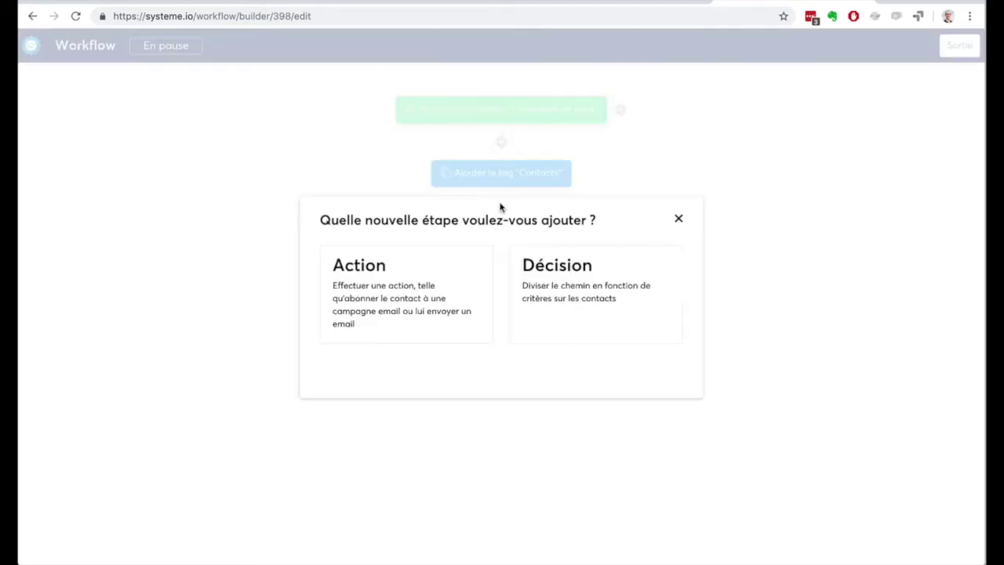
pyautogui.click(410, 280)
pyautogui.click(450, 273)
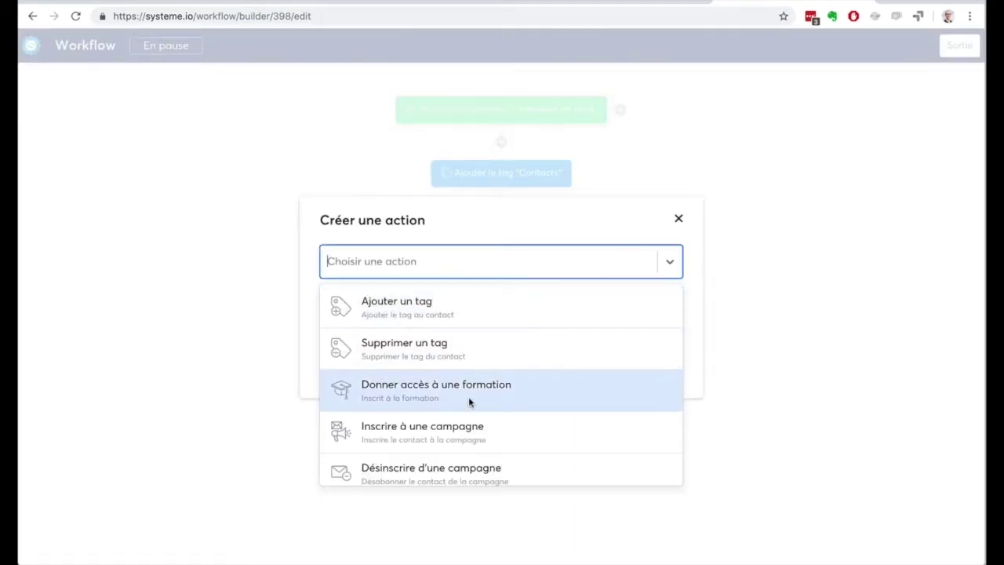
pyautogui.click(464, 425)
pyautogui.click(385, 304)
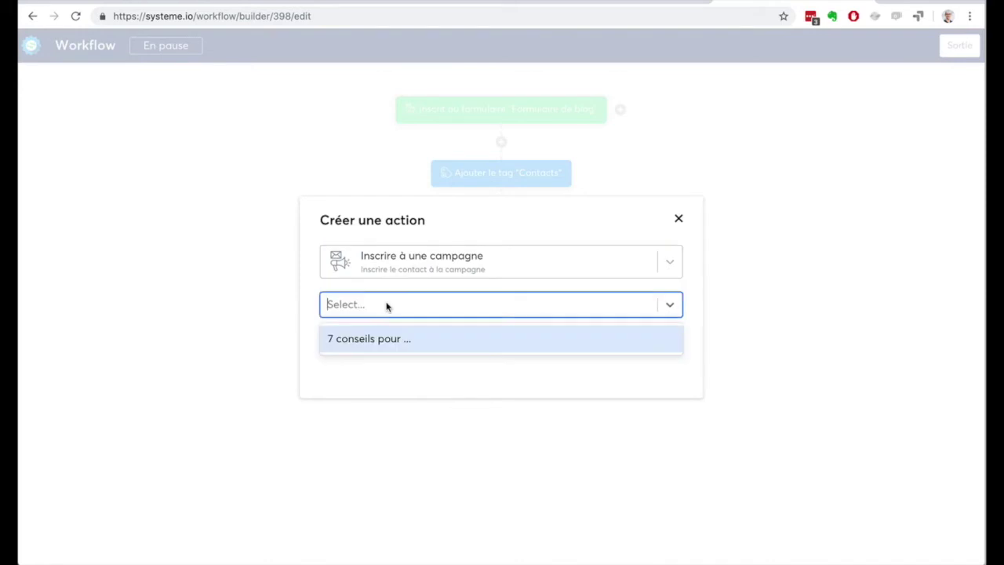
pyautogui.click(386, 340)
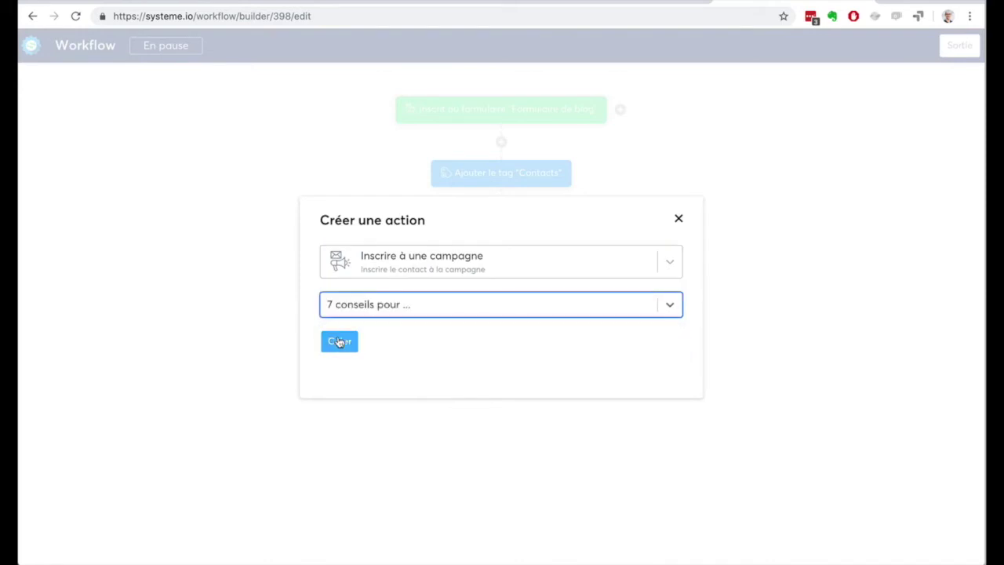
pyautogui.click(339, 342)
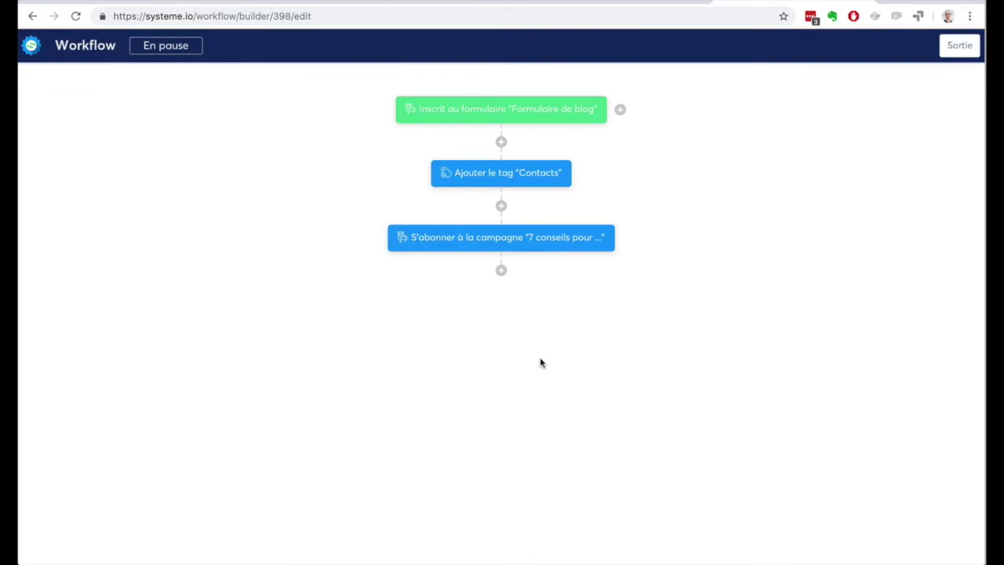
# Add a decision below the campaign action with the Tag filter, Contact tagué avec, and the tag Prospects-Youtube
pyautogui.moveTo(512, 238)
pyautogui.click(501, 271)
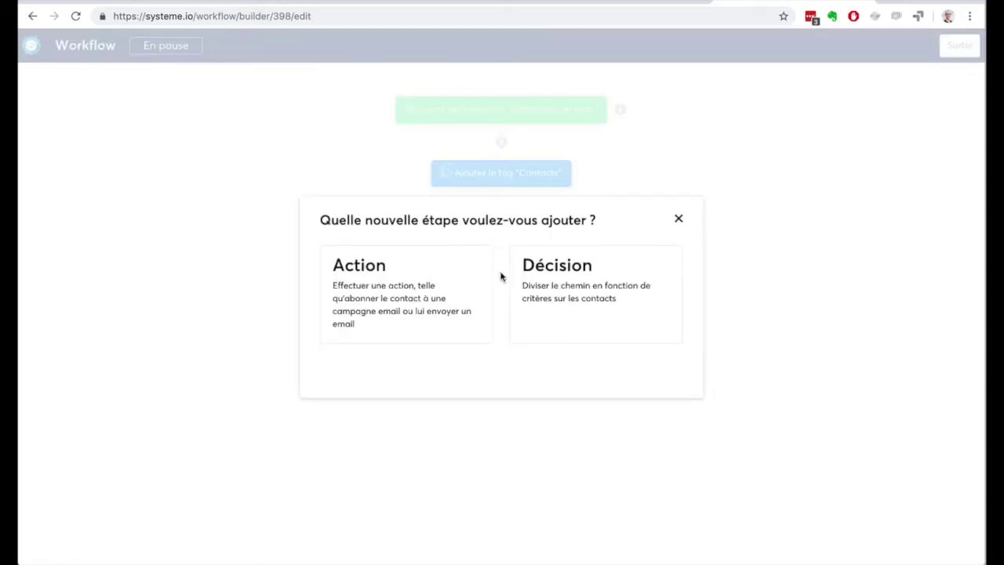
pyautogui.click(541, 281)
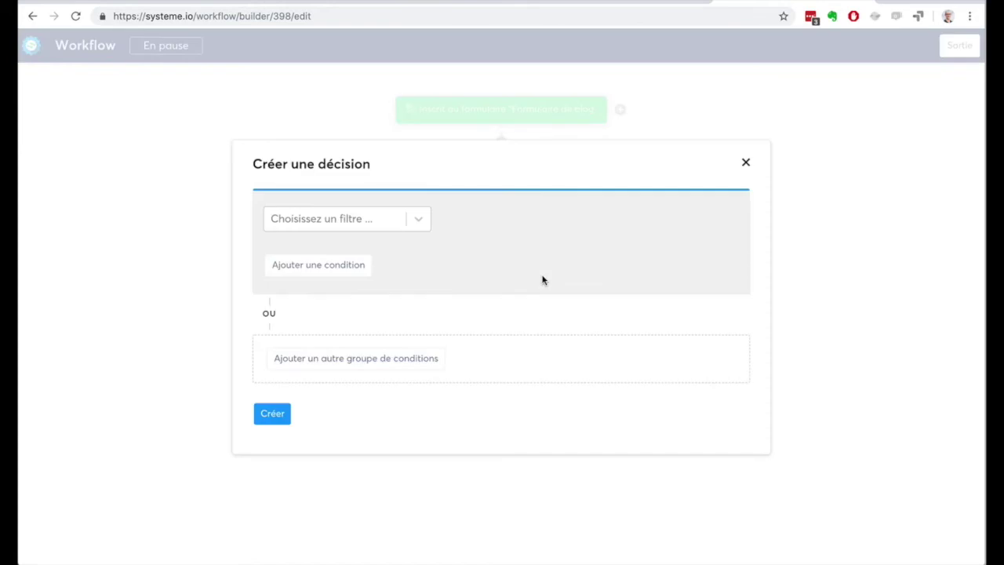
pyautogui.click(409, 226)
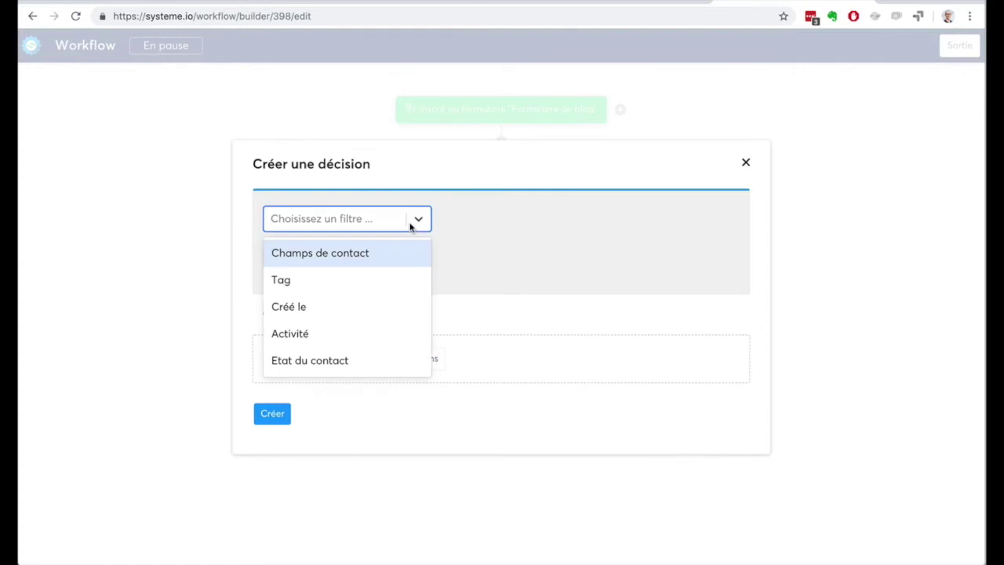
pyautogui.click(365, 280)
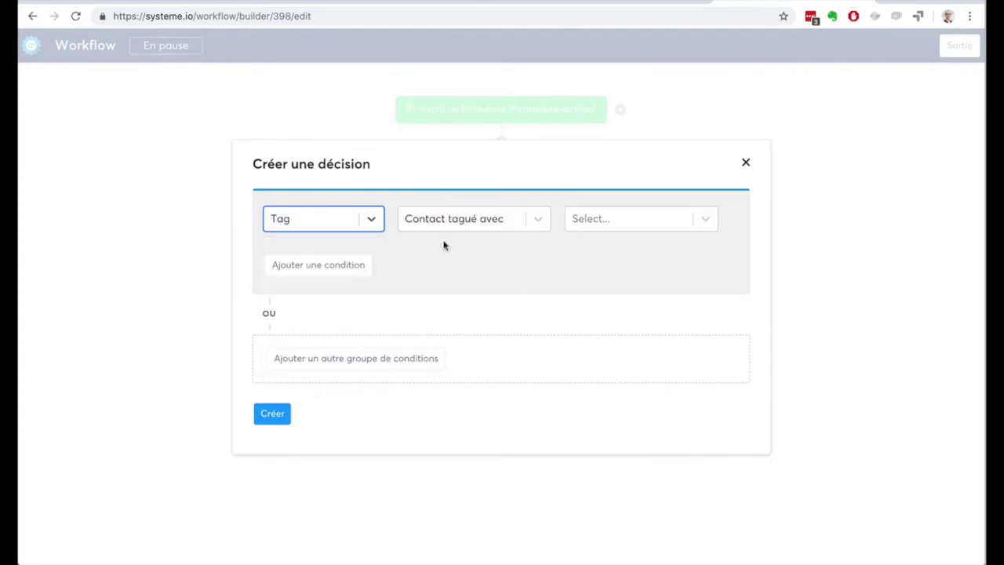
pyautogui.click(590, 219)
pyautogui.click(608, 254)
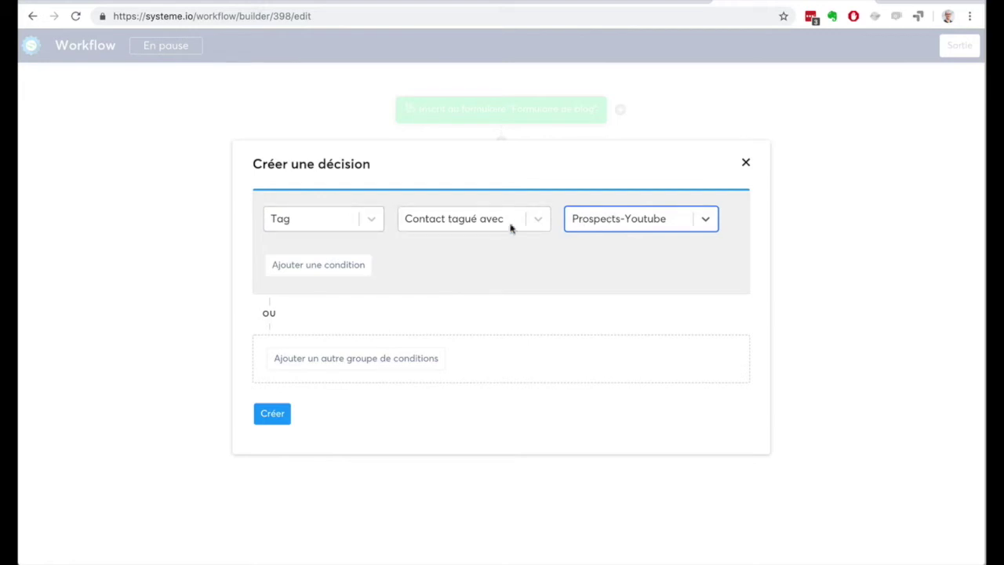
pyautogui.click(328, 226)
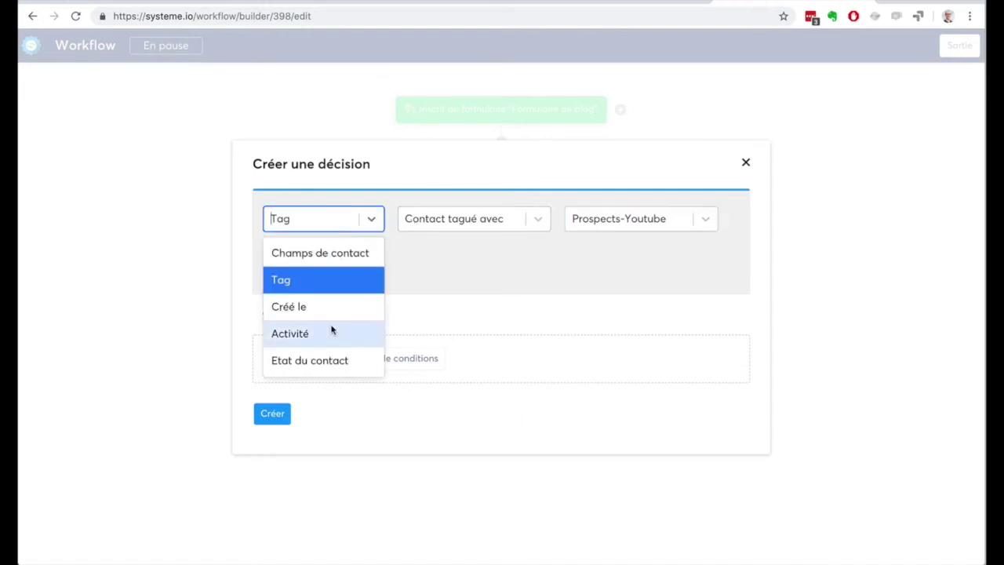
pyautogui.click(428, 298)
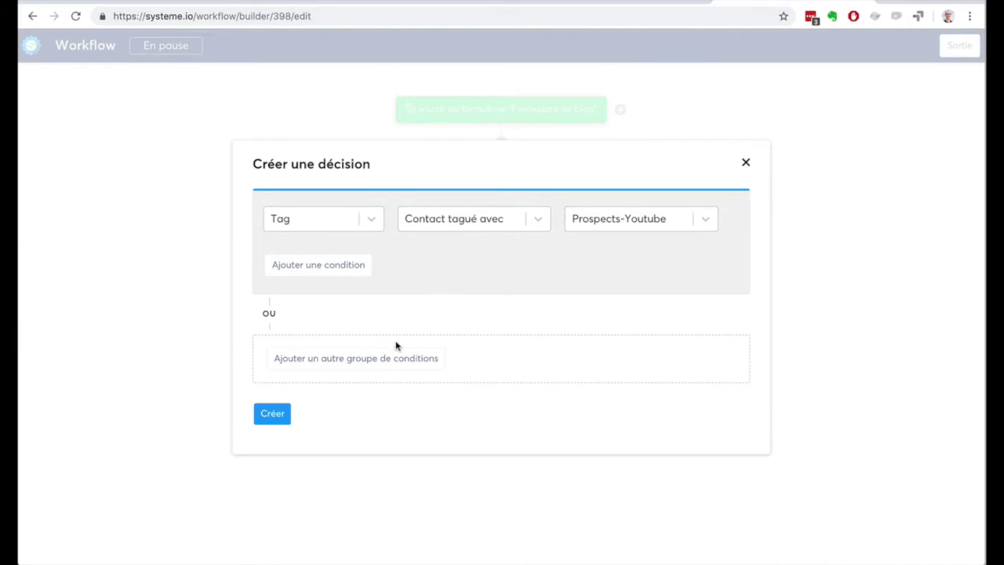
pyautogui.click(274, 415)
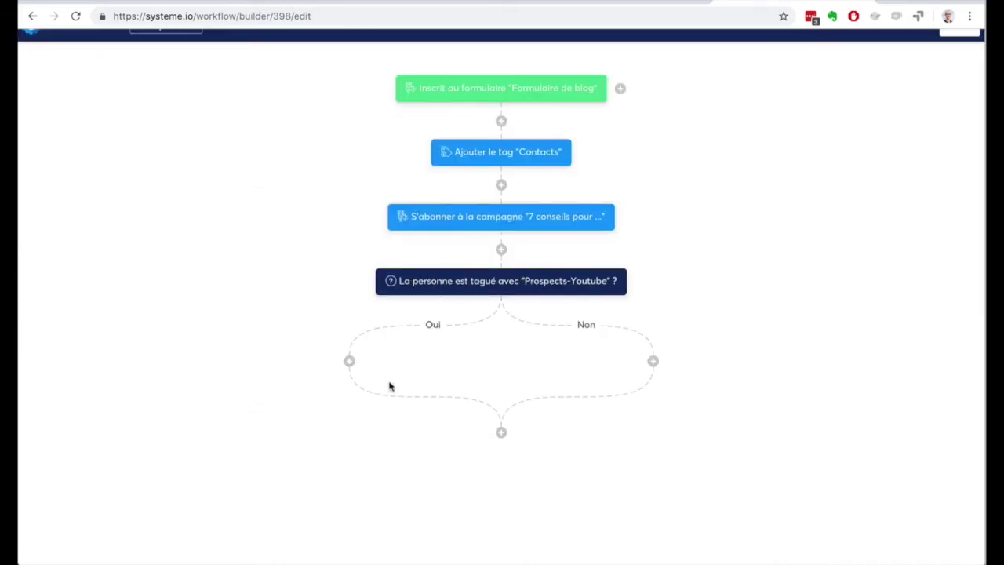
# Add a Désinscrire d'une campagne action with the campaign "7 conseils pour ..." to the decision's Oui branch
pyautogui.click(349, 362)
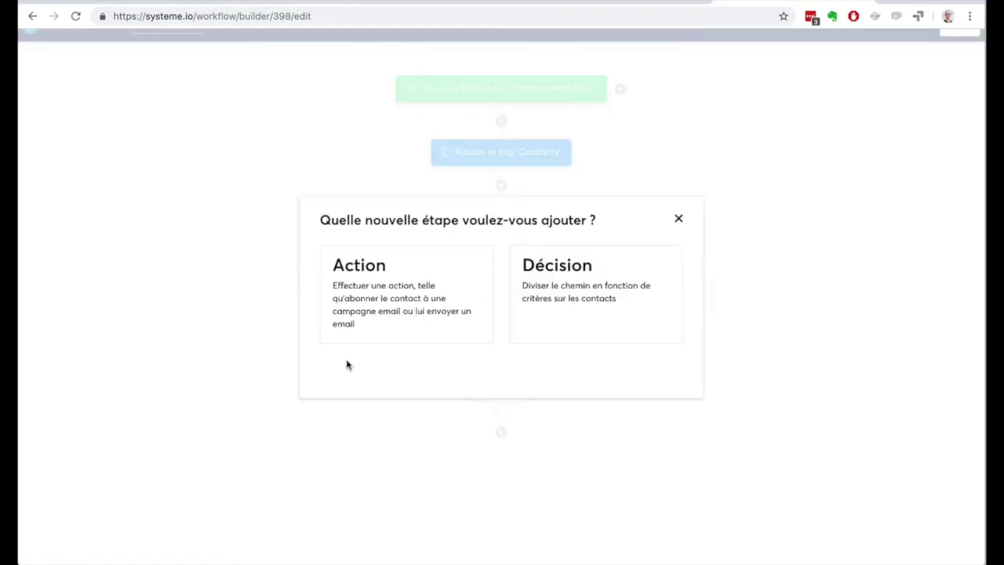
pyautogui.click(392, 316)
pyautogui.click(445, 264)
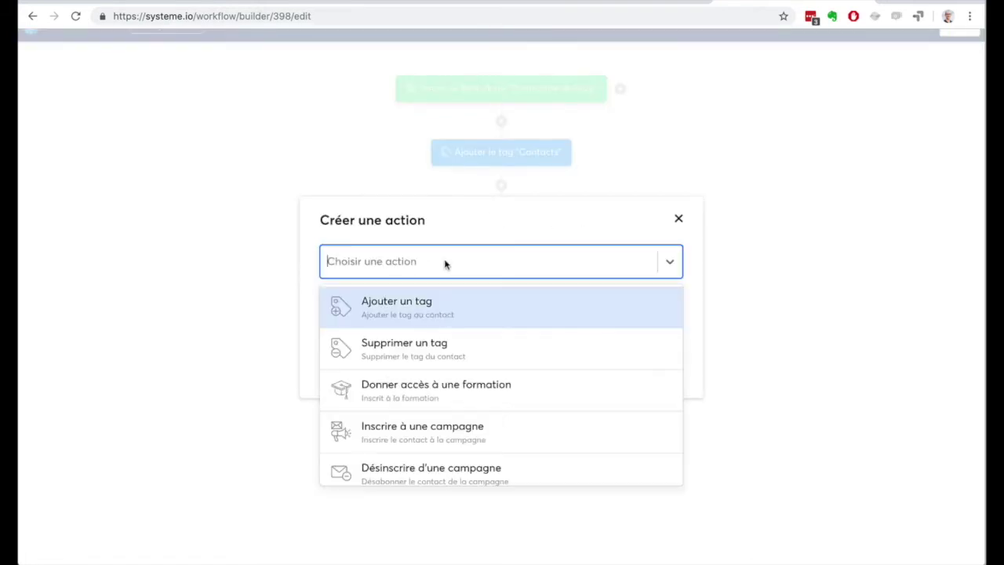
pyautogui.scroll(-2, 461, 375)
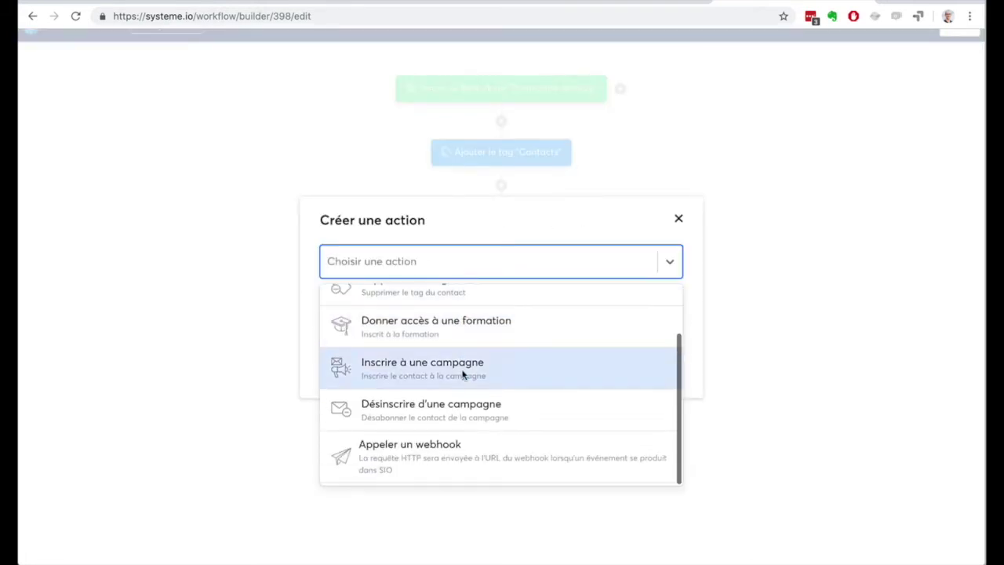
pyautogui.click(459, 416)
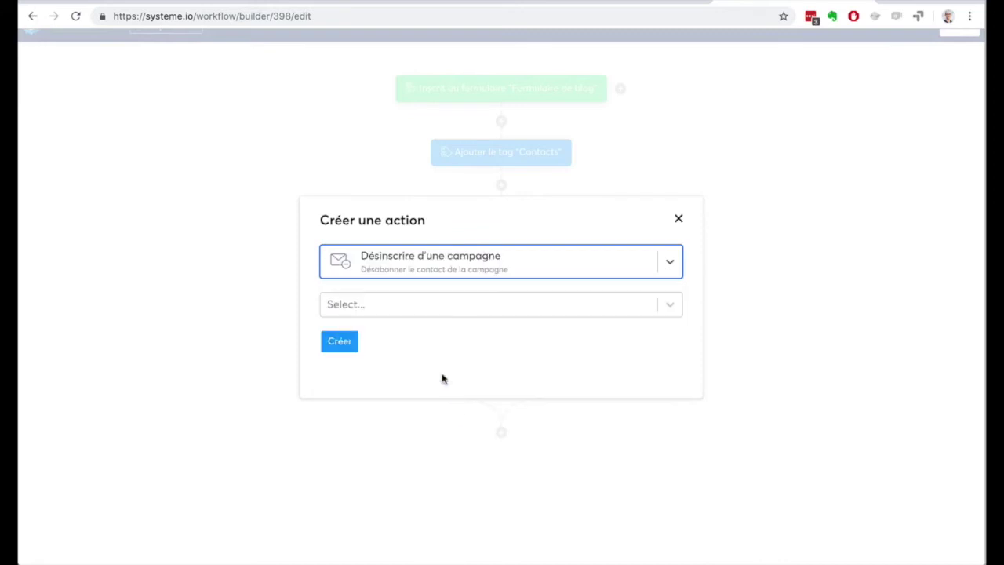
pyautogui.click(441, 317)
pyautogui.click(430, 338)
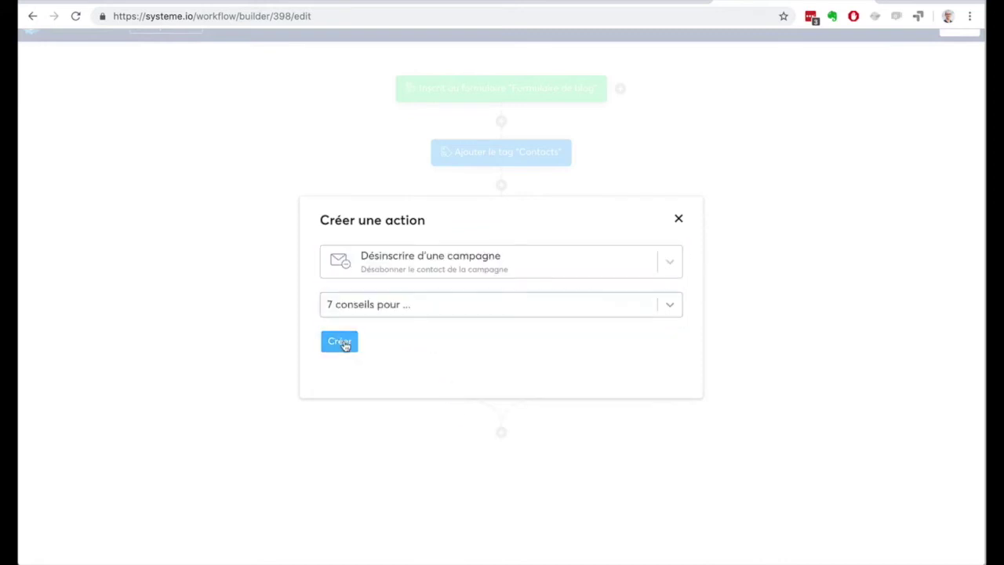
pyautogui.click(340, 342)
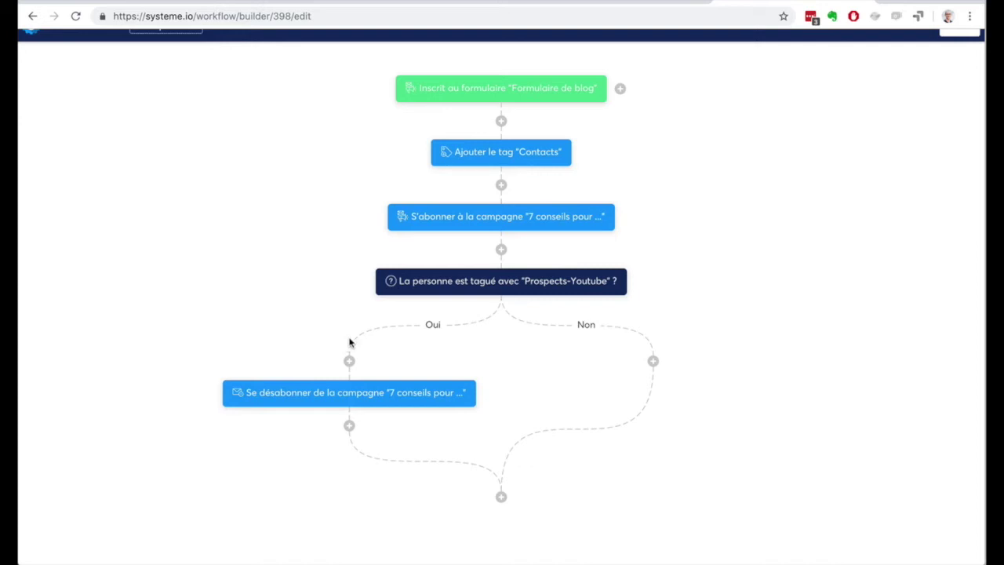
pyautogui.scroll(1, 702, 296)
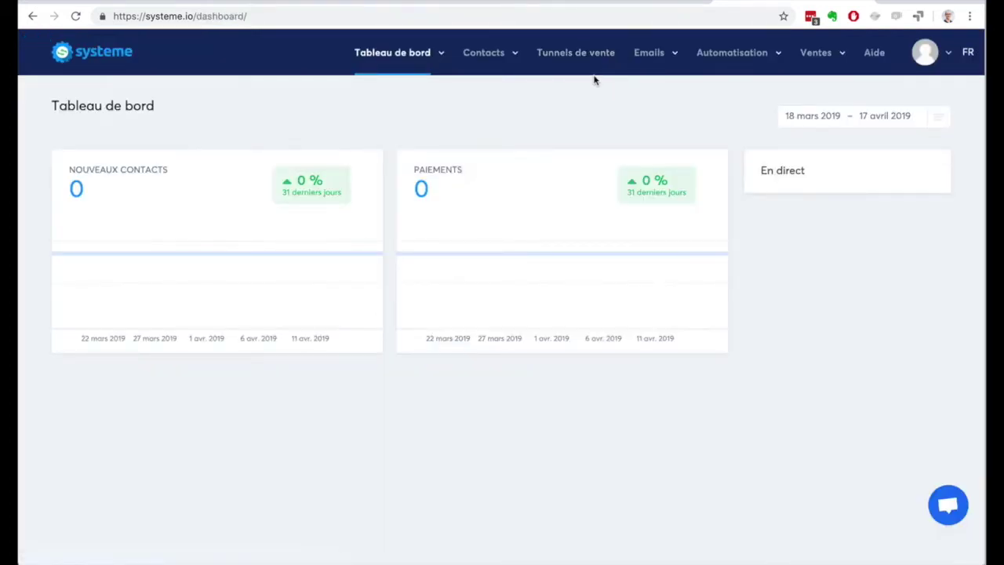
# Start a new newsletter with the subject "La méthode "AGIR" pour investir dans l'immobilier"
pyautogui.moveTo(664, 55)
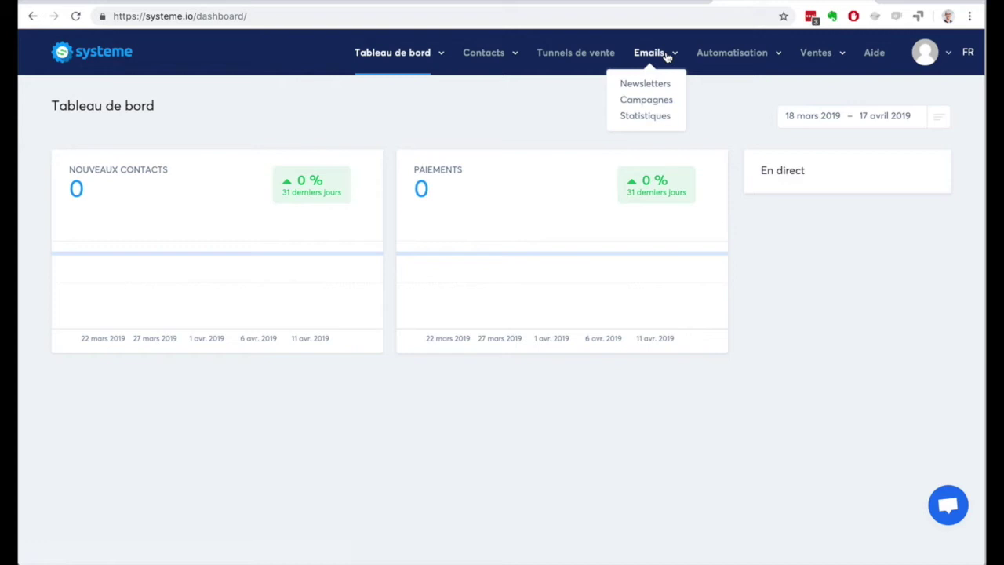
pyautogui.click(646, 84)
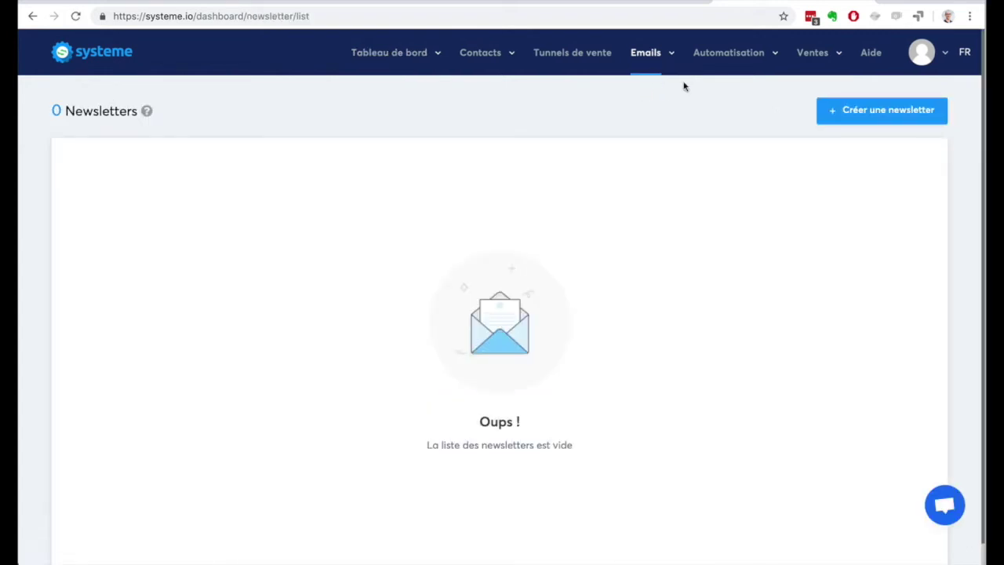
pyautogui.moveTo(700, 61)
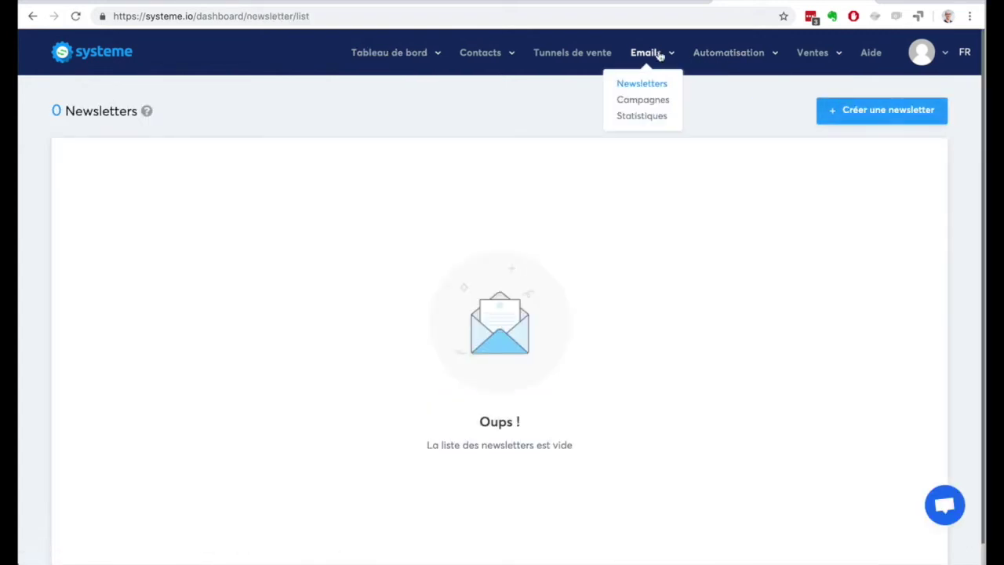
pyautogui.click(878, 111)
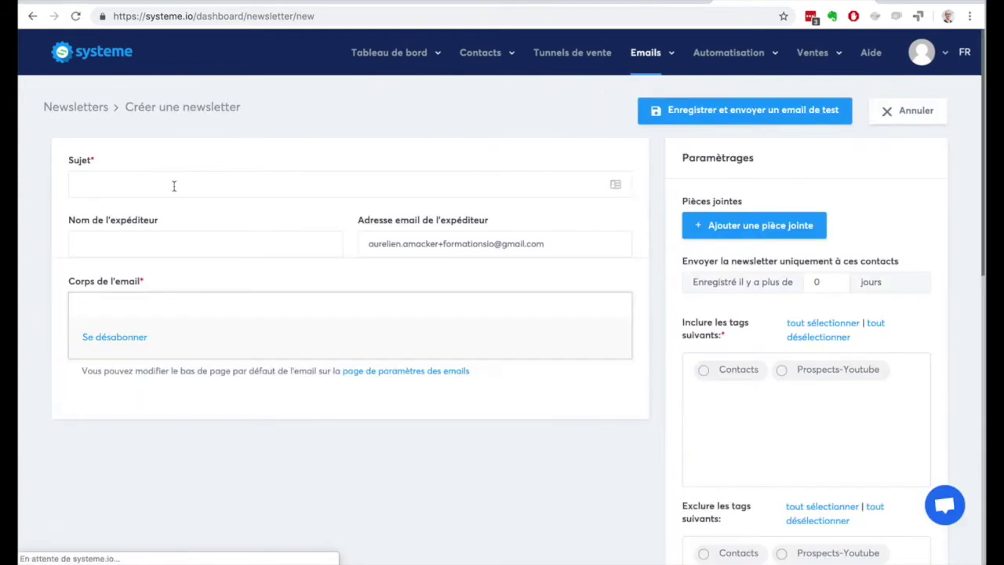
pyautogui.click(174, 186)
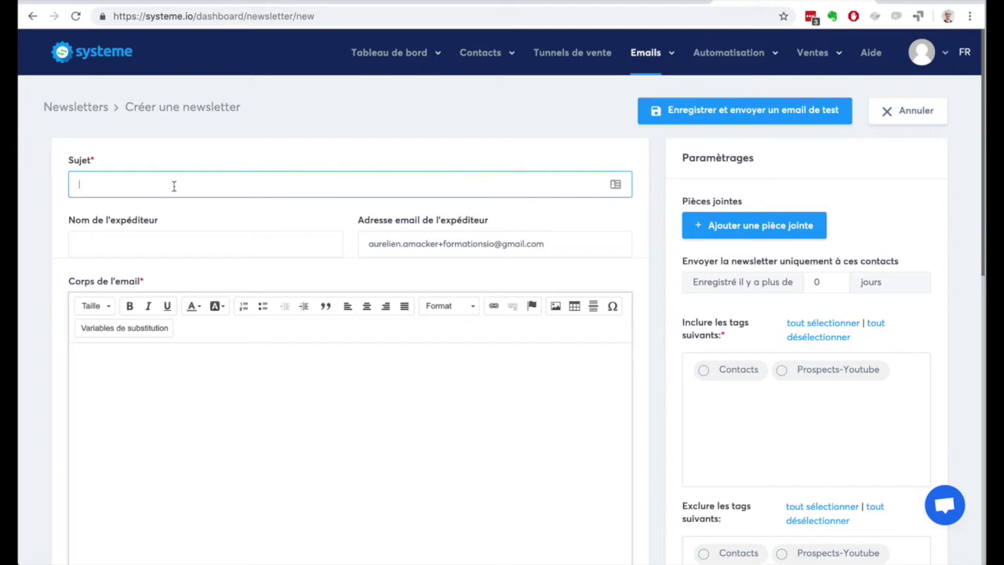
pyautogui.write('La méthode "AGIR" pour investir')
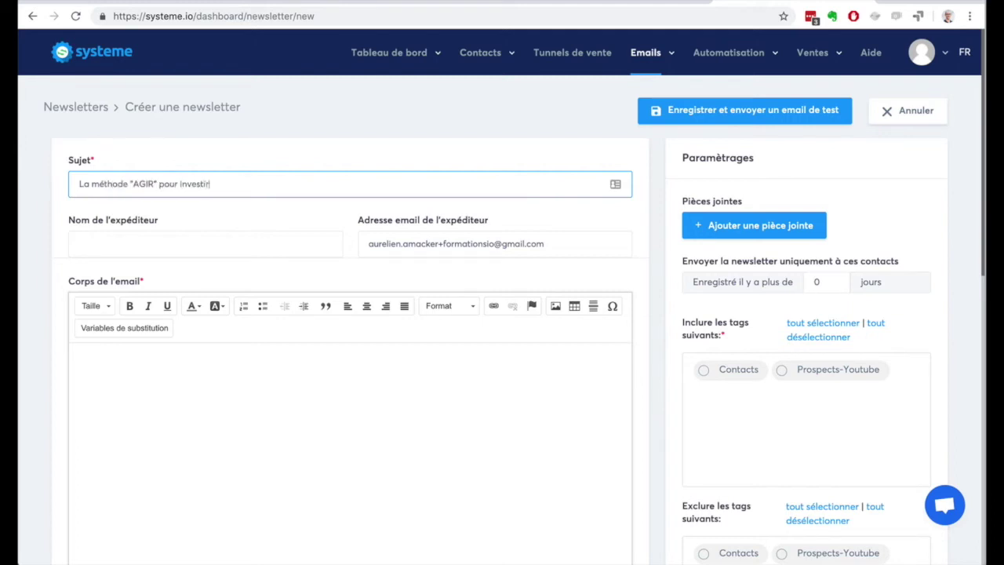
pyautogui.write(" dans l'immobilier")
pyautogui.click(140, 244)
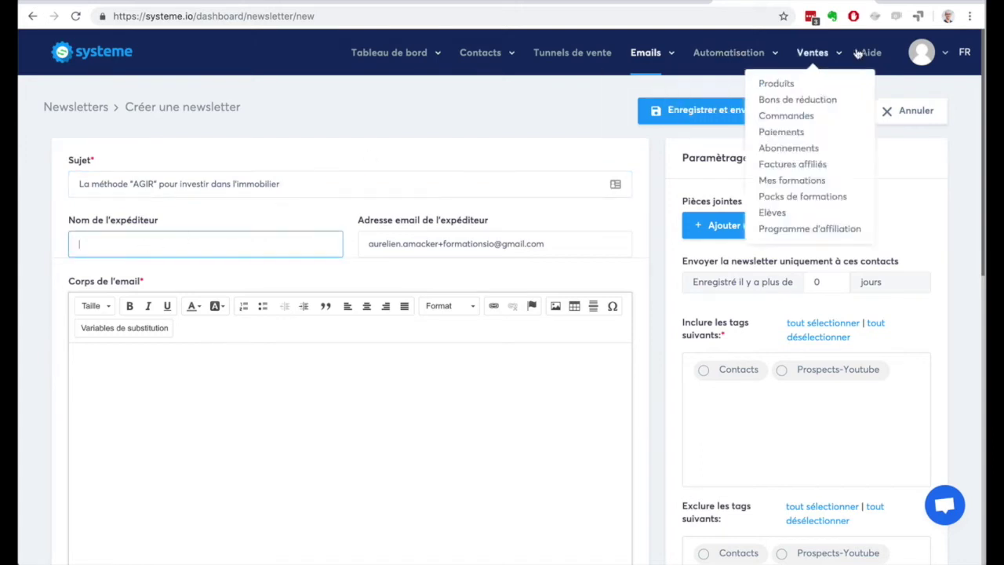
# Open the account's email settings and examine the Clé d'API SendGrid field, its help note and the test email address field
pyautogui.click(926, 55)
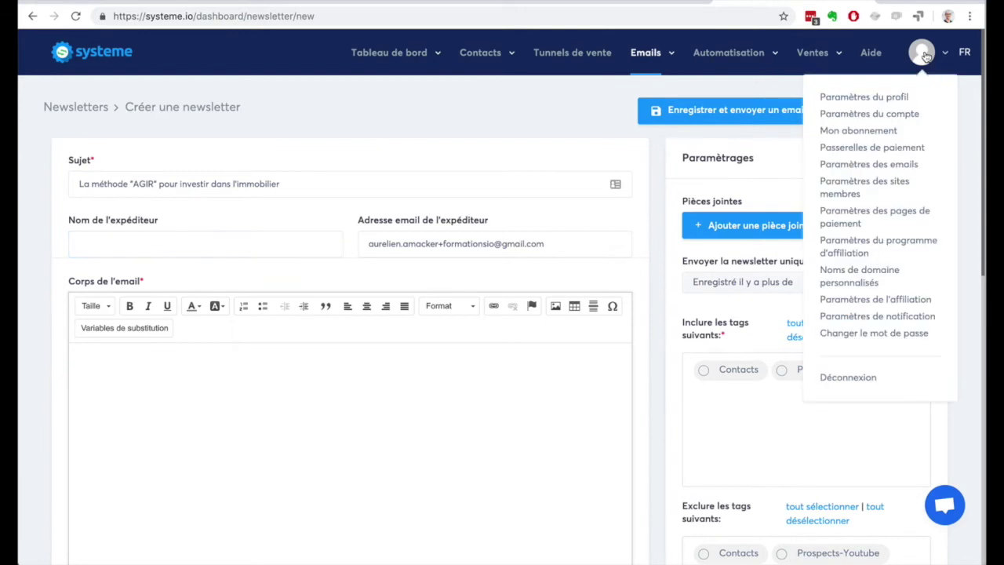
pyautogui.click(881, 166)
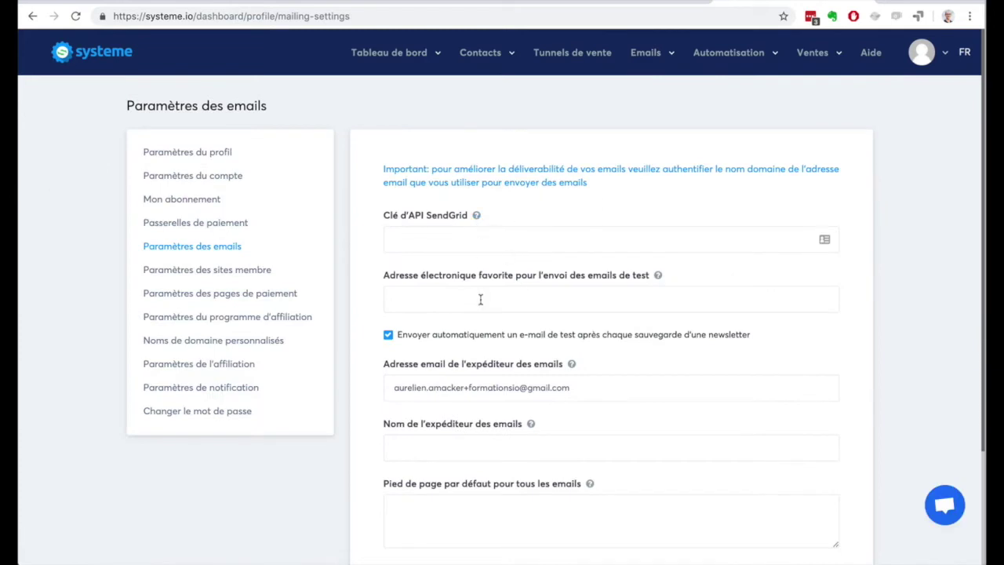
pyautogui.click(435, 232)
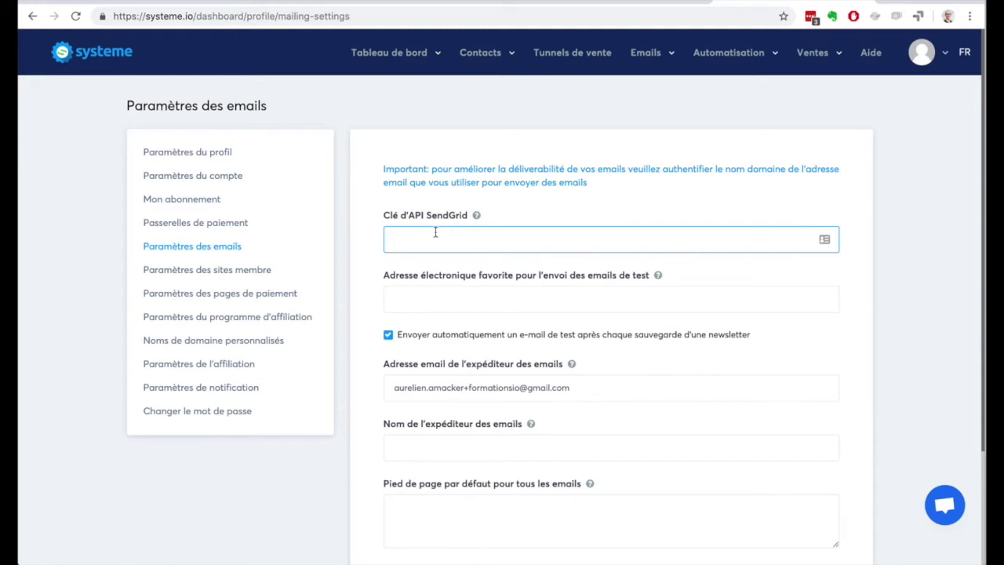
pyautogui.click(476, 215)
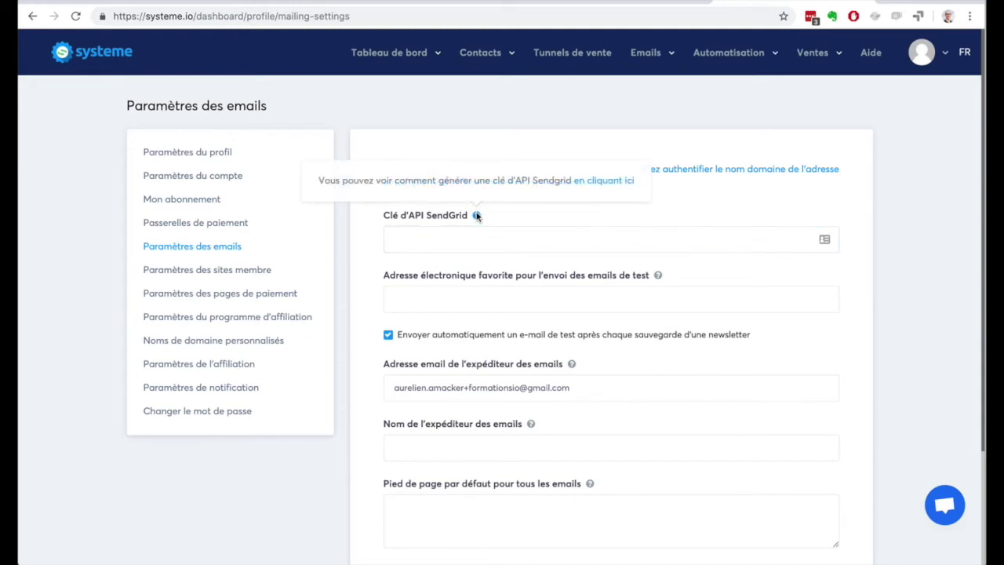
pyautogui.click(507, 232)
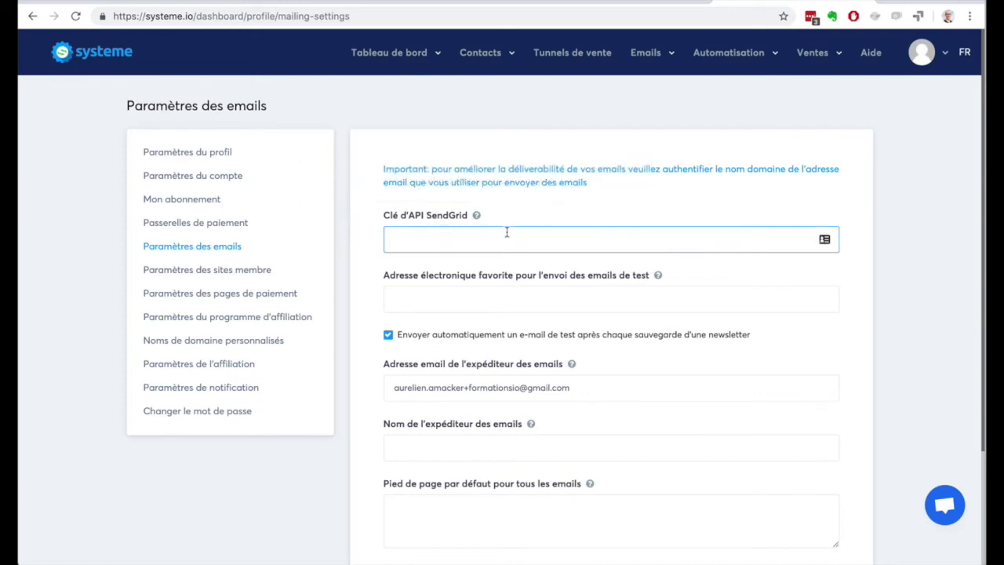
pyautogui.click(480, 297)
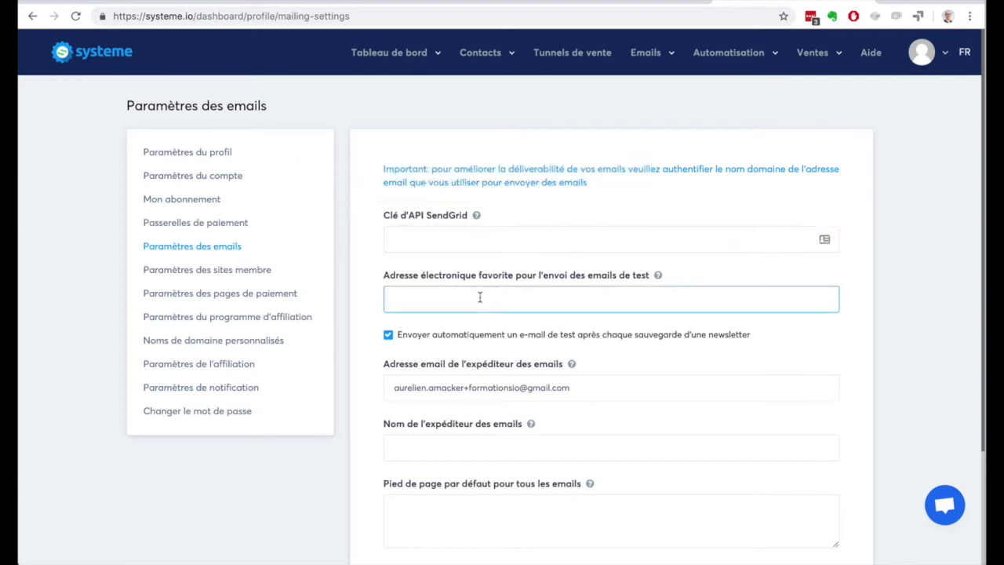
# Enter the sender's name in the email settings and try to save them with the existing Gmail sender address
pyautogui.scroll(-2, 681, 413)
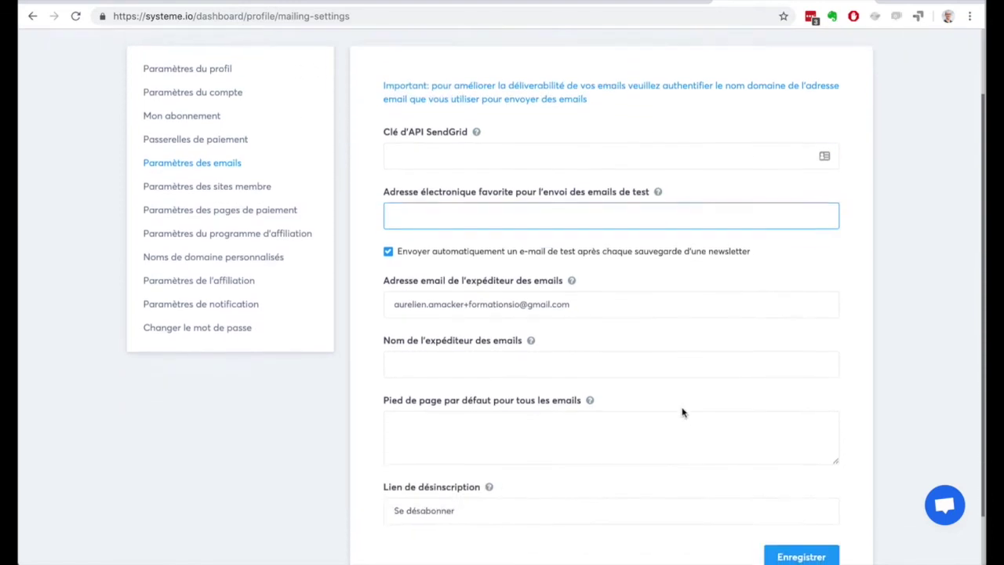
pyautogui.click(496, 310)
pyautogui.write('A')
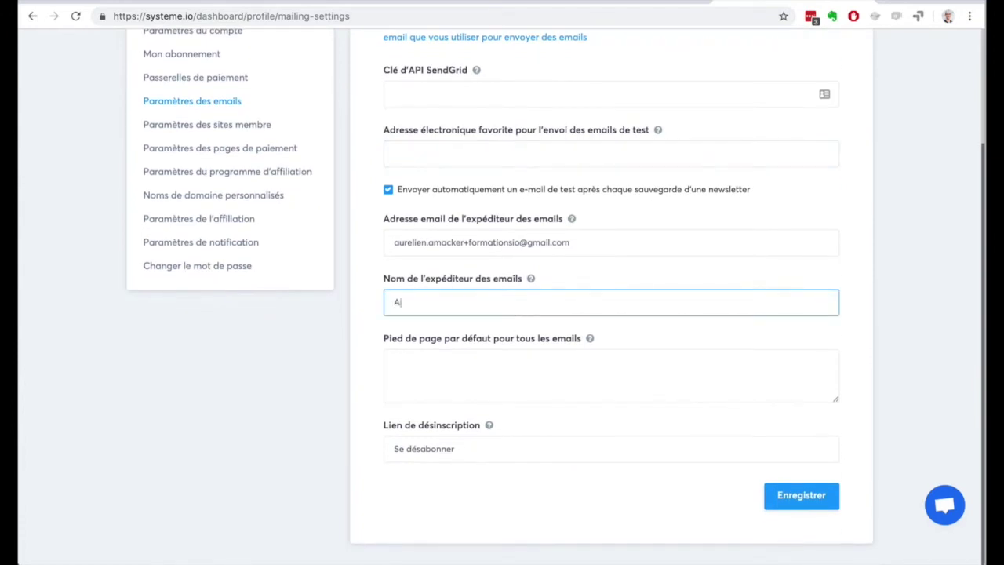
pyautogui.write('urelien Amacker')
pyautogui.click(504, 365)
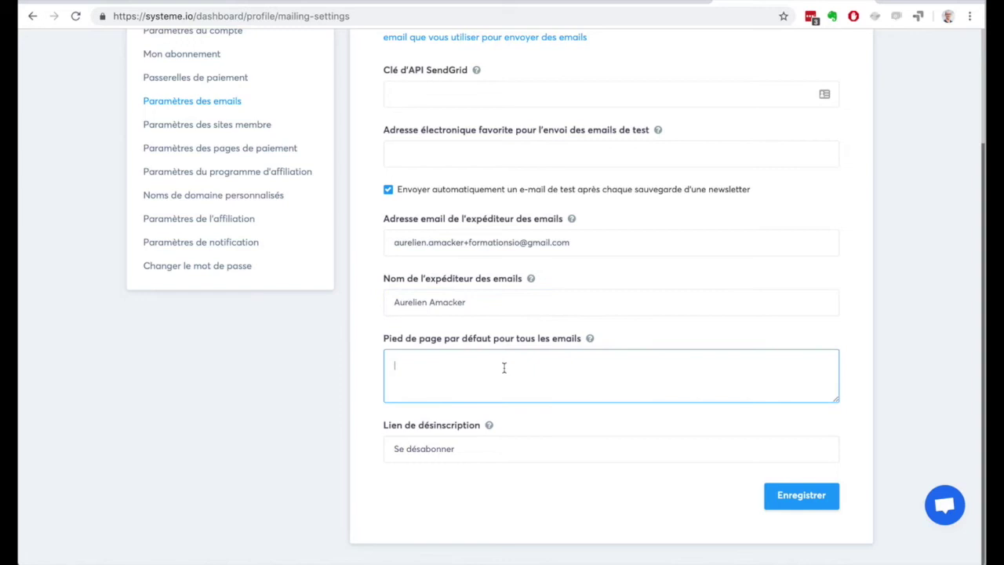
pyautogui.click(798, 501)
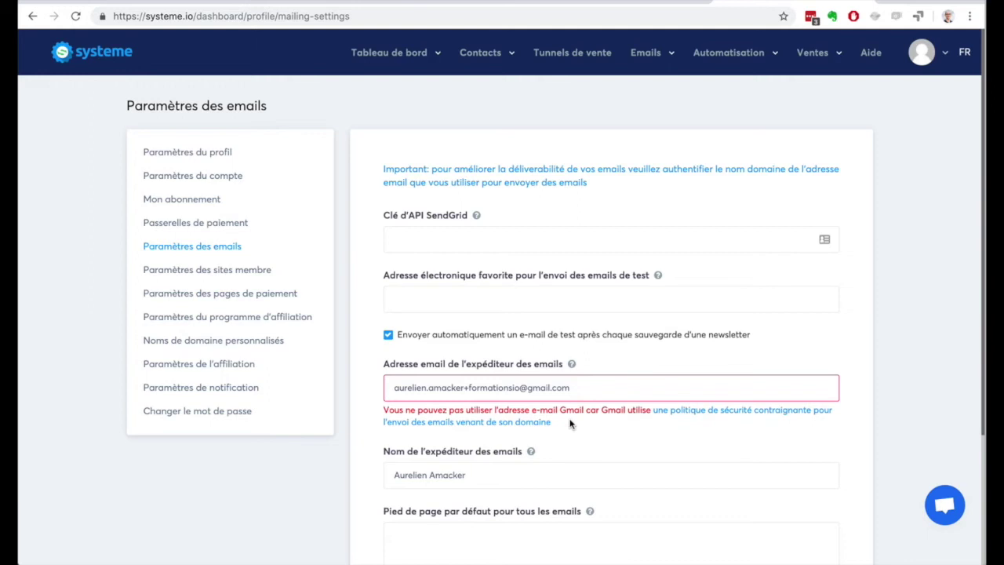
pyautogui.moveTo(578, 388); pyautogui.dragTo(377, 388)
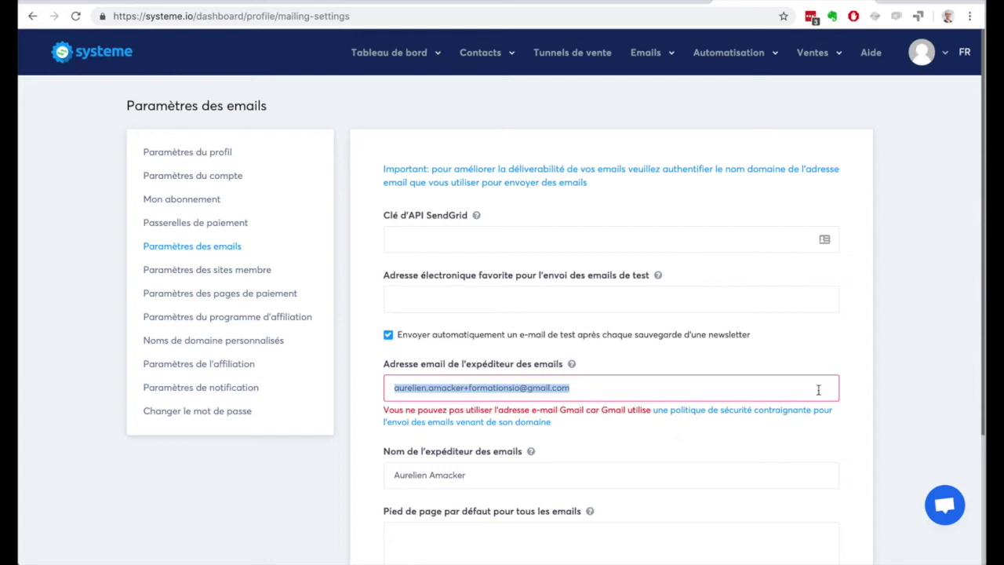
pyautogui.scroll(-3, 836, 391)
pyautogui.scroll(3, 837, 393)
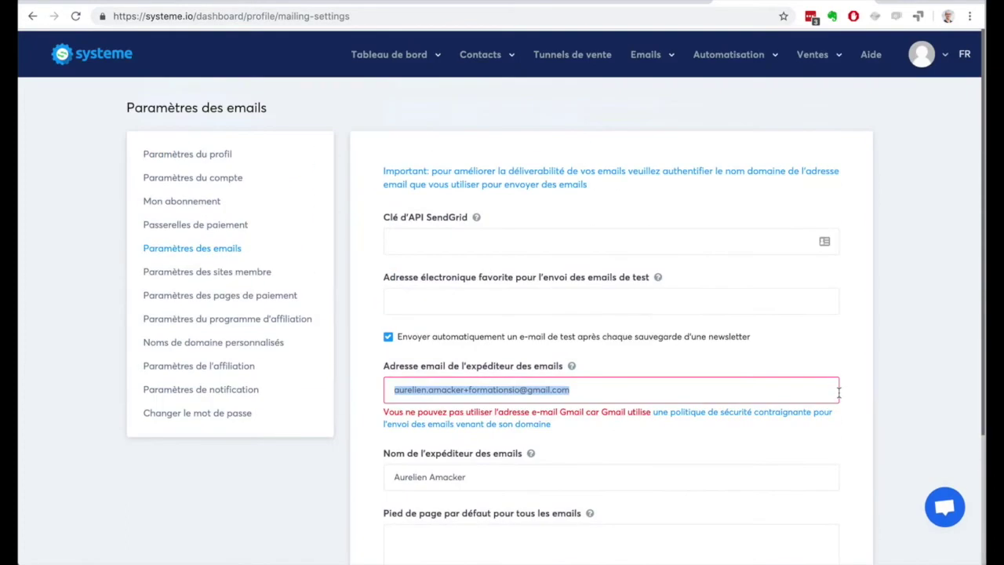
# Start a new newsletter and include the tags Contacts and Prospects-Youtube among its recipients
pyautogui.moveTo(646, 59)
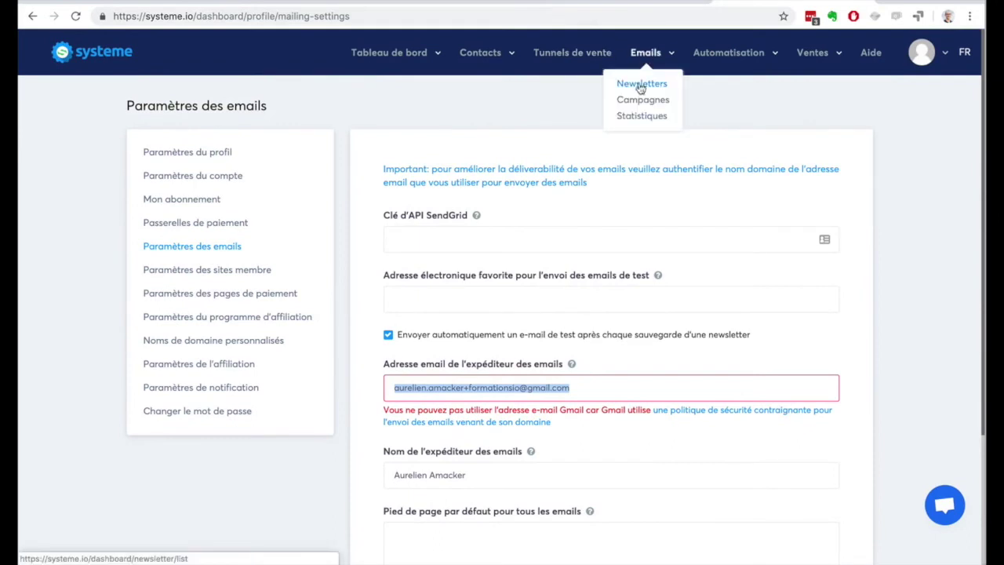
pyautogui.click(640, 84)
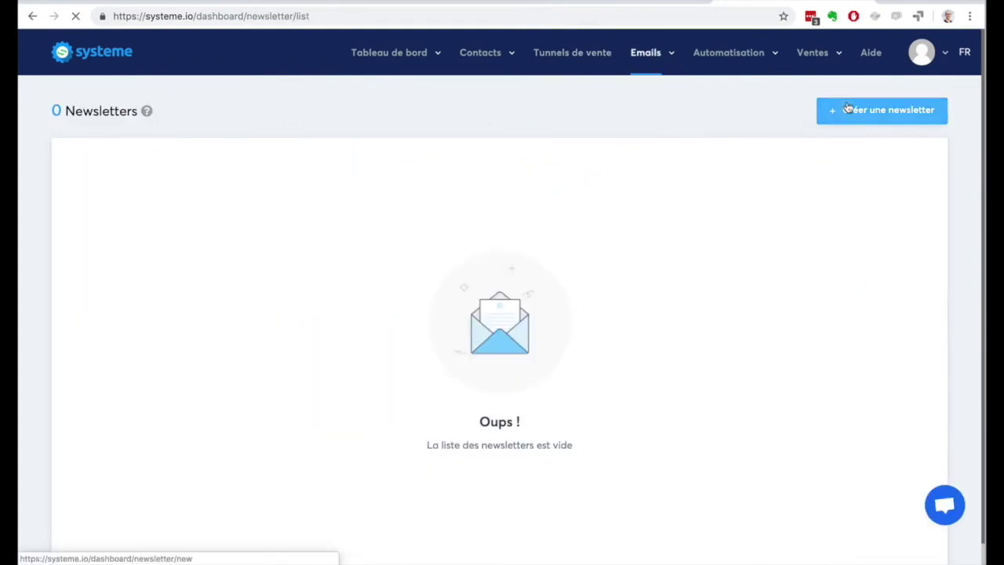
pyautogui.click(848, 108)
pyautogui.click(240, 189)
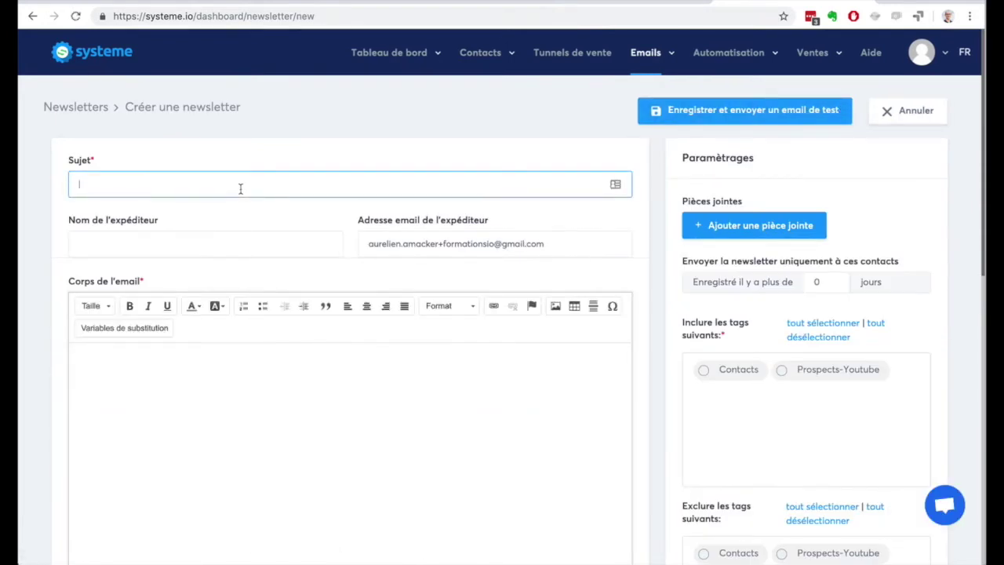
pyautogui.click(210, 382)
pyautogui.scroll(-1, 211, 383)
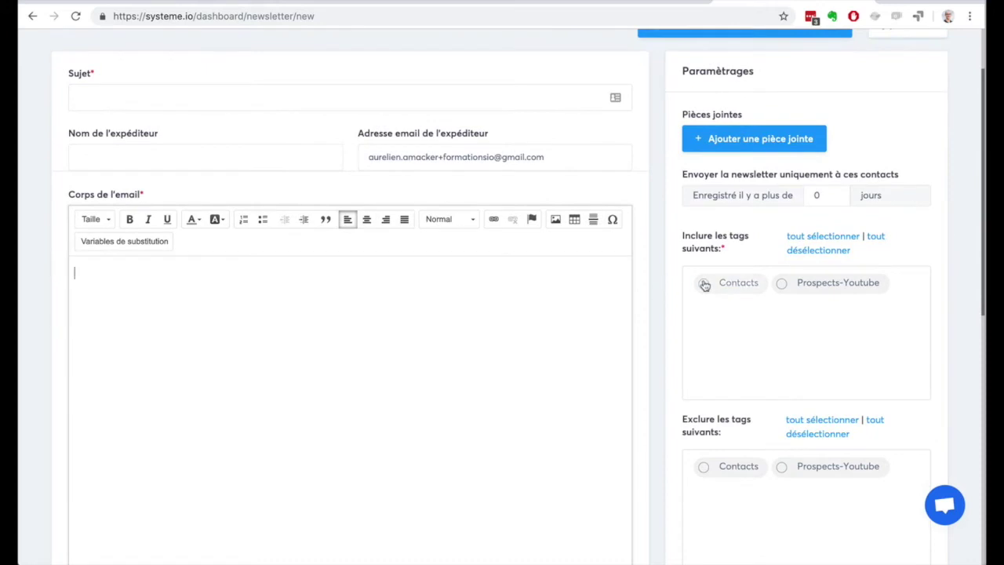
pyautogui.click(704, 284)
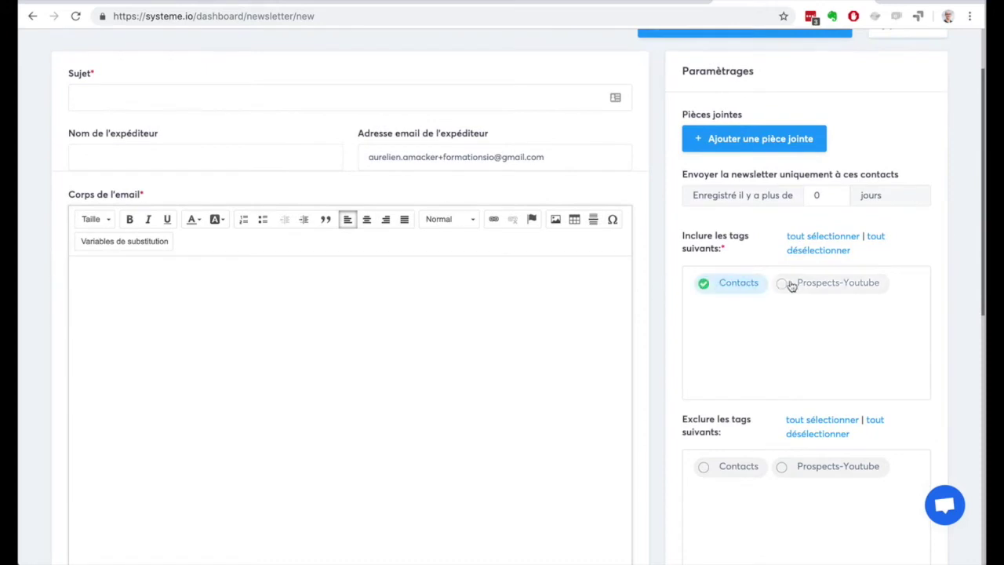
pyautogui.click(789, 285)
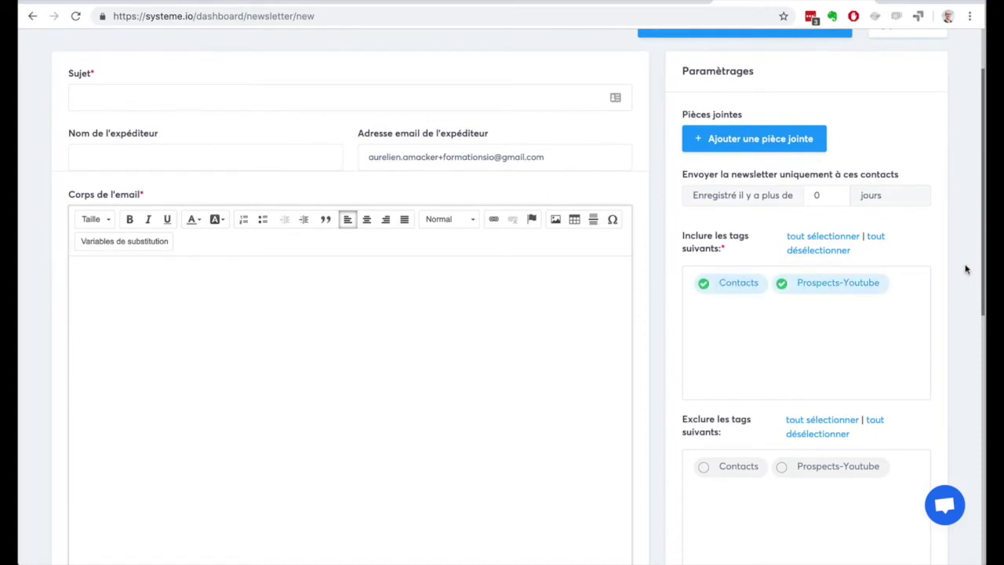
# Restrict the newsletter to contacts registered more than a given number of days ago, trying 7, 10 and 2 as entries
pyautogui.click(834, 195)
pyautogui.write('7')
pyautogui.press('BackSpace')
pyautogui.write('10')
pyautogui.press('BackSpace')
pyautogui.write('2')
# Switch the newsletter's Contacts tag between excluded and included, ending with it excluded
pyautogui.scroll(-3, 897, 252)
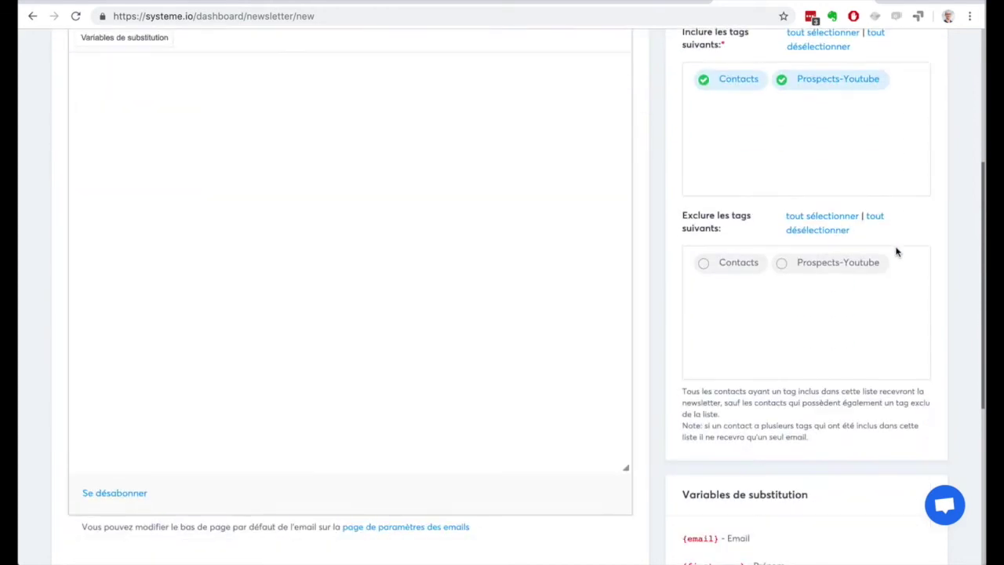
pyautogui.click(725, 267)
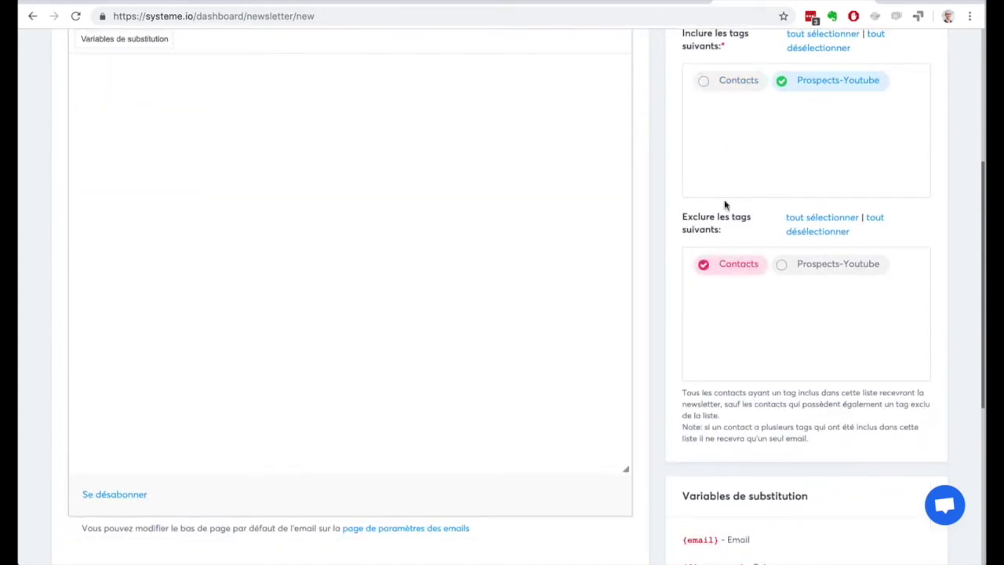
pyautogui.click(715, 83)
pyautogui.click(706, 267)
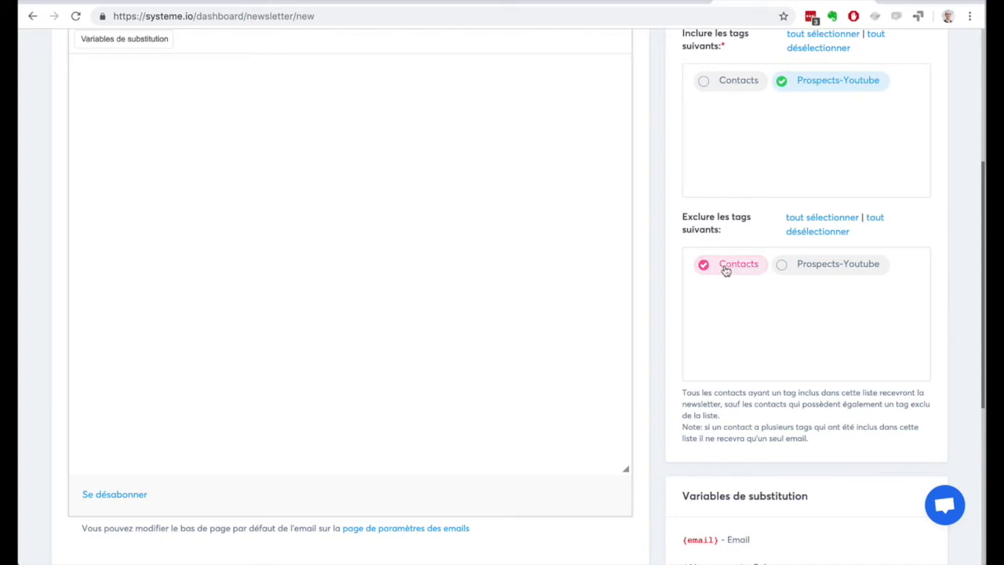
# Copy the {phone_number} substitution variable from the variables list into the newsletter body
pyautogui.scroll(-3, 944, 341)
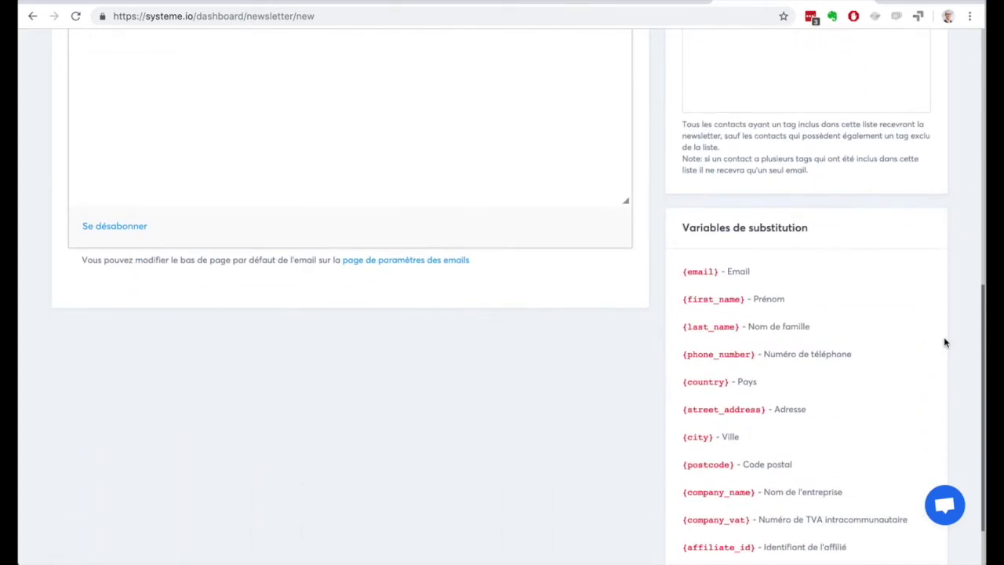
pyautogui.scroll(-1, 741, 296)
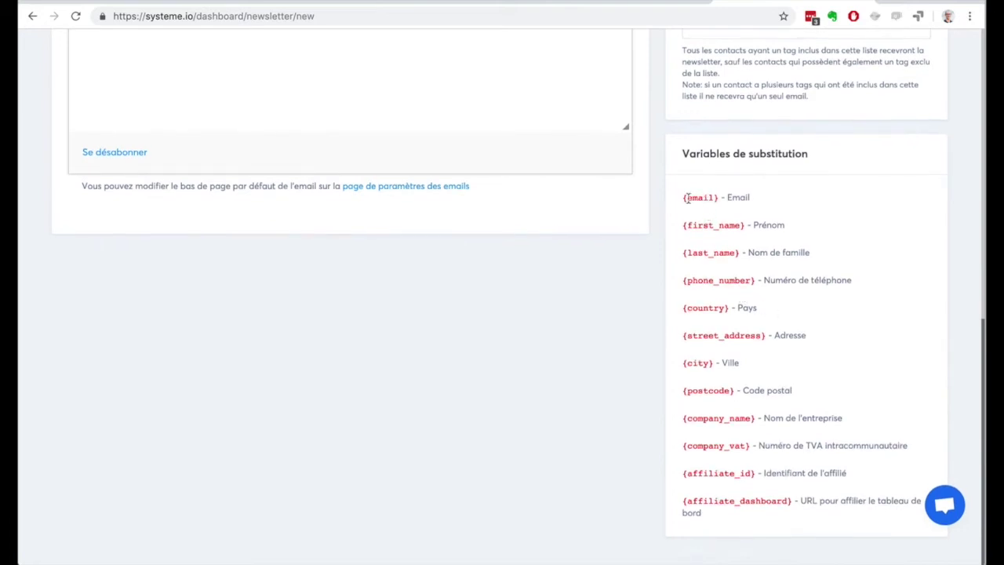
pyautogui.moveTo(750, 225); pyautogui.dragTo(809, 252)
pyautogui.moveTo(764, 280); pyautogui.dragTo(830, 283)
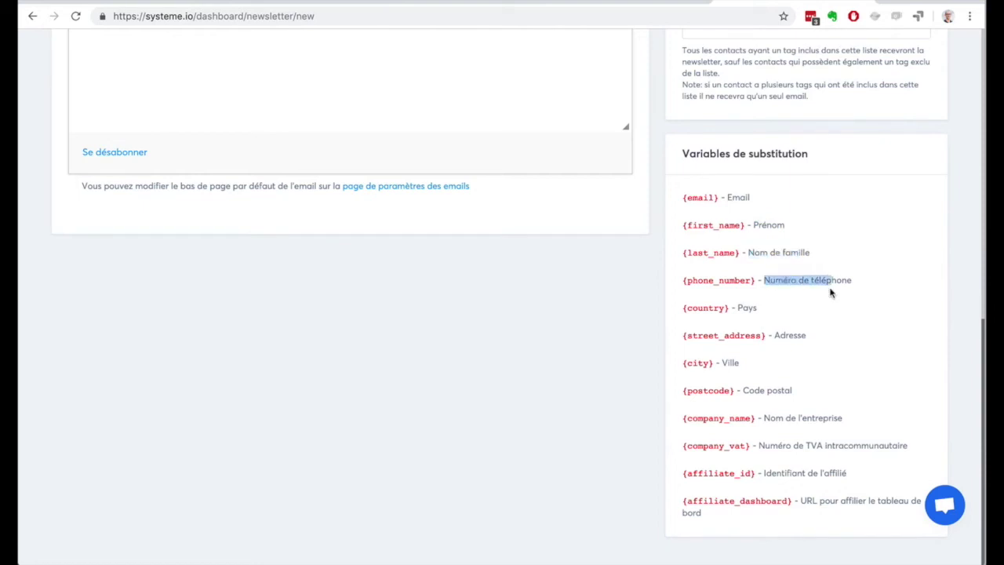
pyautogui.moveTo(756, 280); pyautogui.dragTo(679, 279)
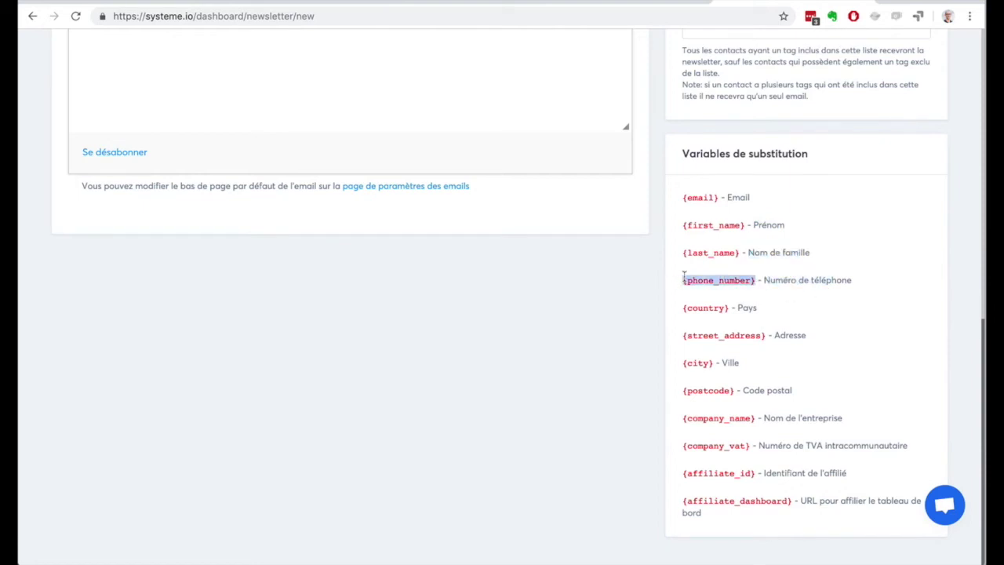
pyautogui.scroll(4, 457, 227)
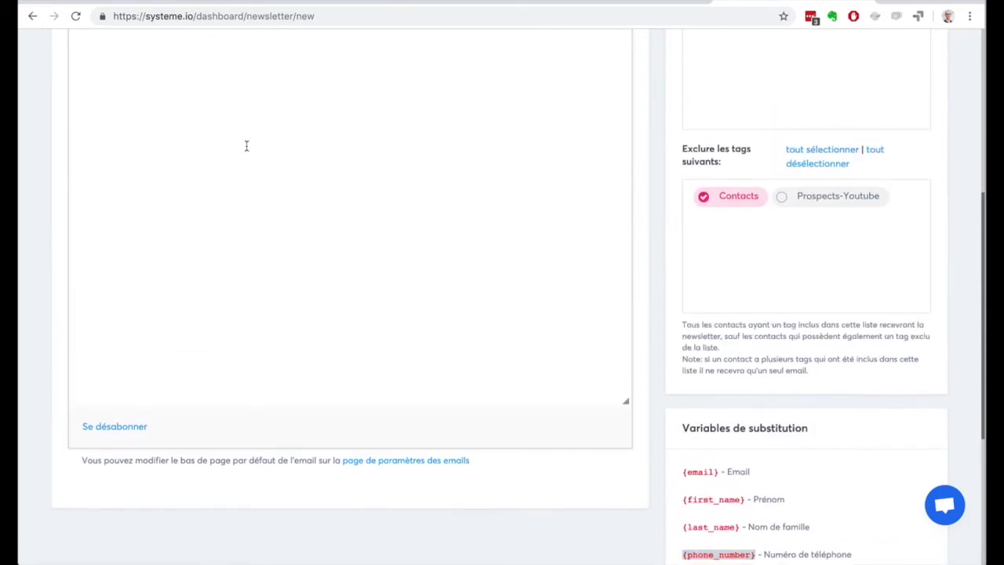
pyautogui.scroll(3, 246, 146)
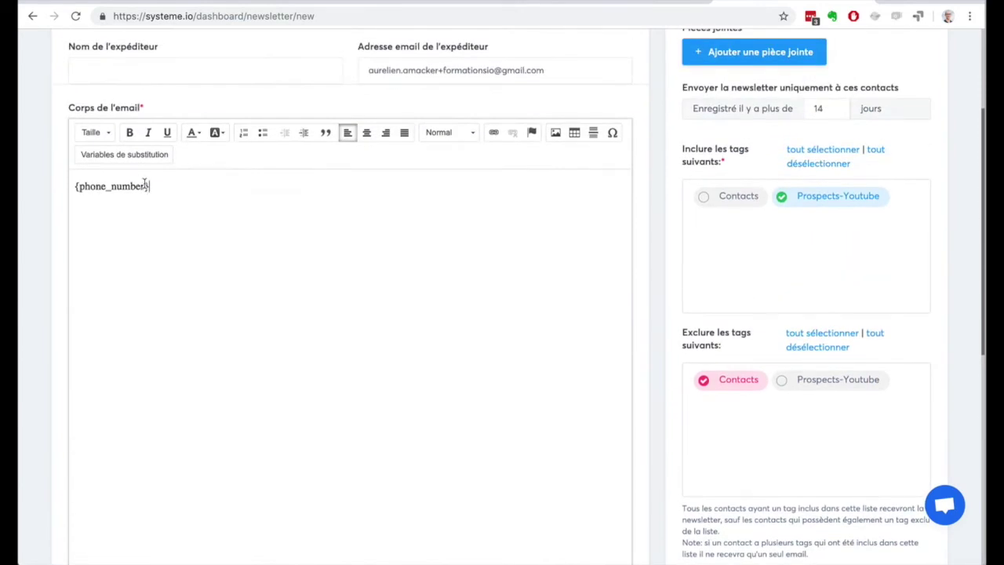
pyautogui.moveTo(145, 186); pyautogui.dragTo(81, 186)
pyautogui.scroll(3, 214, 228)
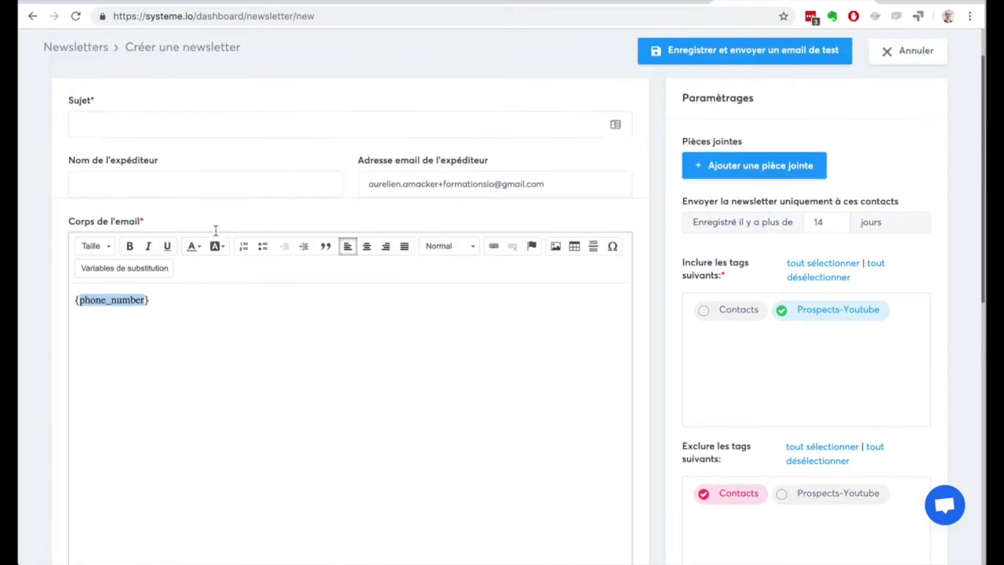
pyautogui.click(161, 299)
pyautogui.moveTo(160, 298); pyautogui.dragTo(65, 291)
pyautogui.scroll(1, 128, 299)
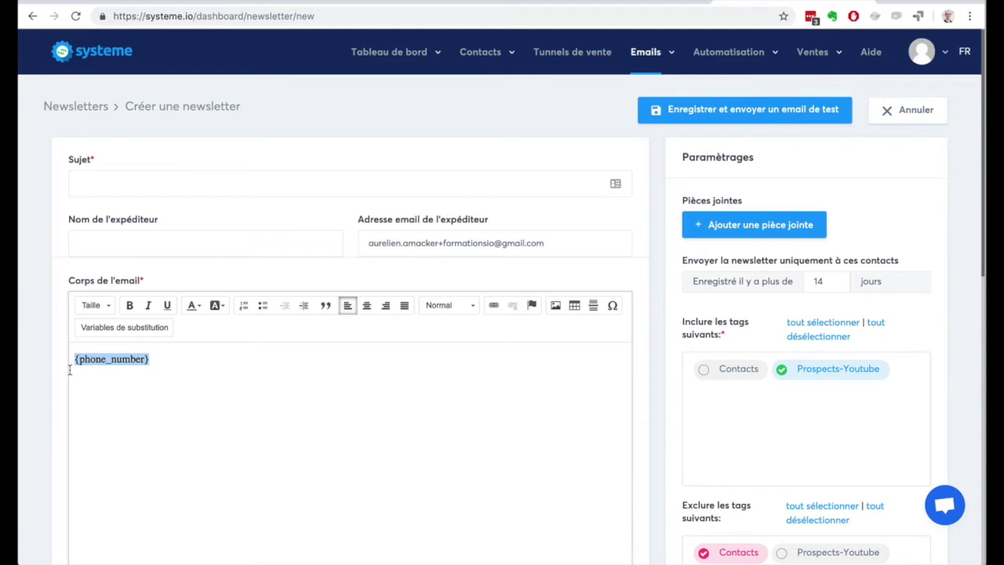
pyautogui.click(165, 358)
pyautogui.moveTo(165, 358); pyautogui.dragTo(73, 359)
pyautogui.click(253, 377)
# Enter "titre" as the newsletter subject and try to save it with a test email
pyautogui.scroll(-4, 253, 377)
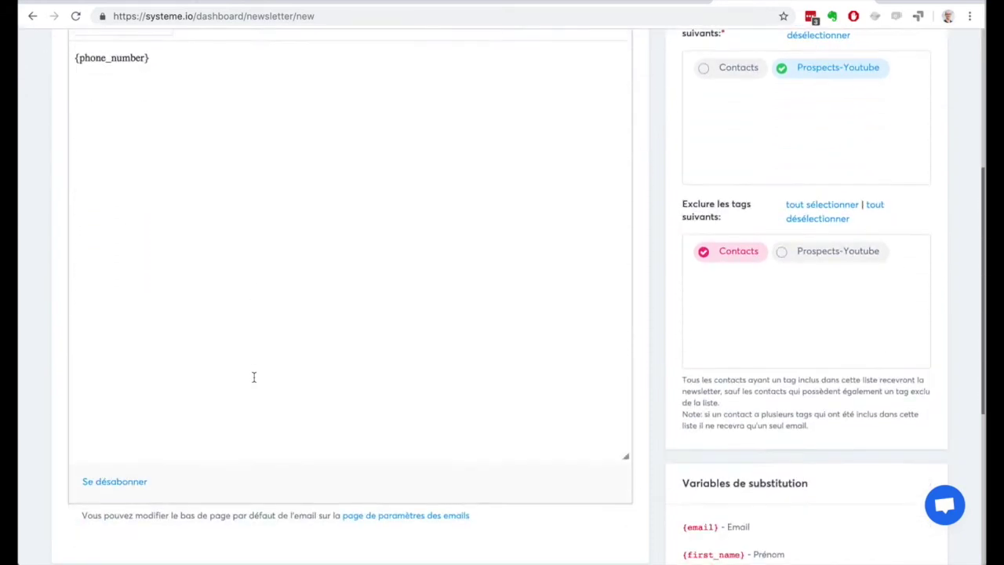
pyautogui.scroll(-2, 253, 377)
pyautogui.scroll(6, 254, 377)
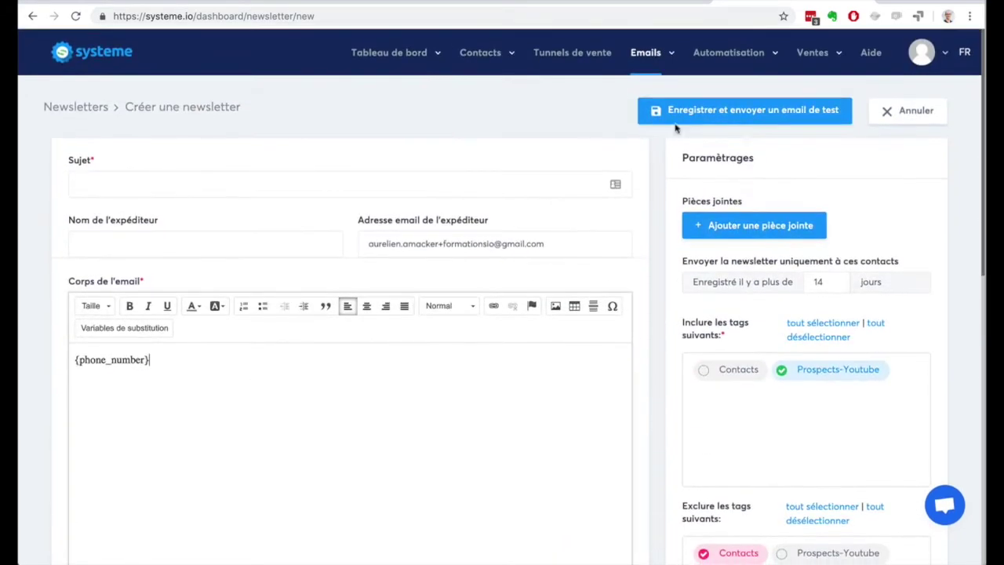
pyautogui.click(713, 111)
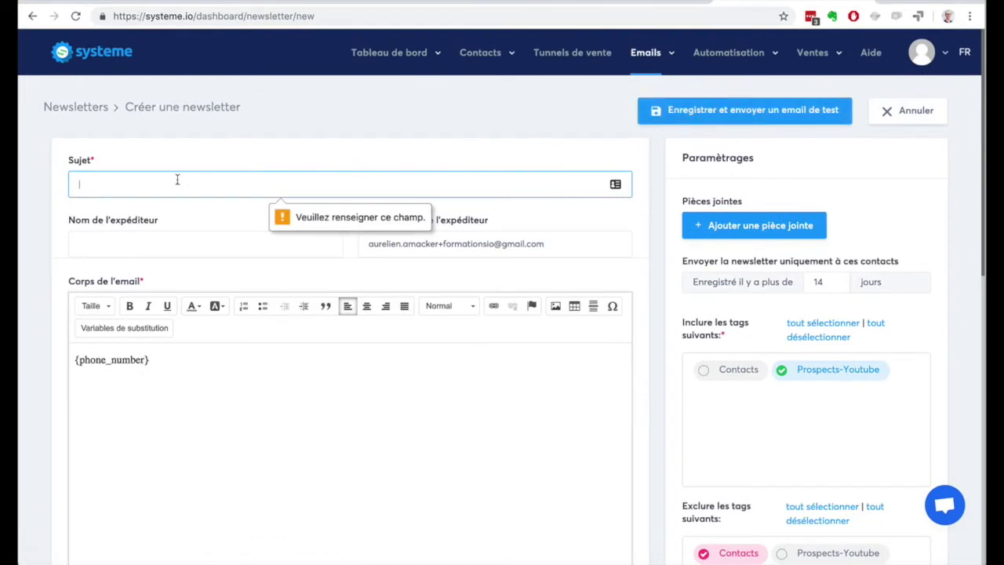
pyautogui.write('titre')
pyautogui.click(717, 111)
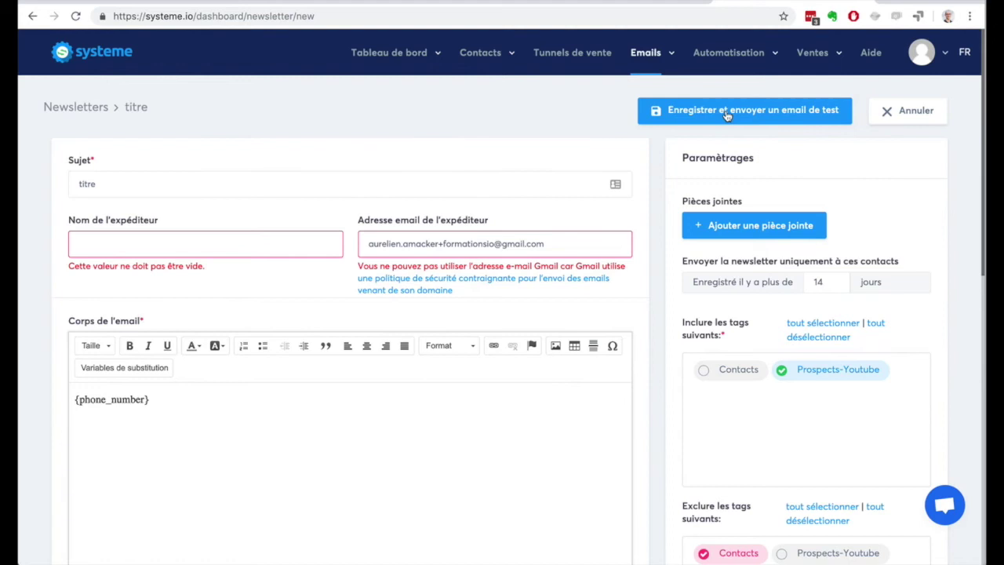
# Start a new email campaign and name it "7 conseils pour ..."
pyautogui.moveTo(647, 55)
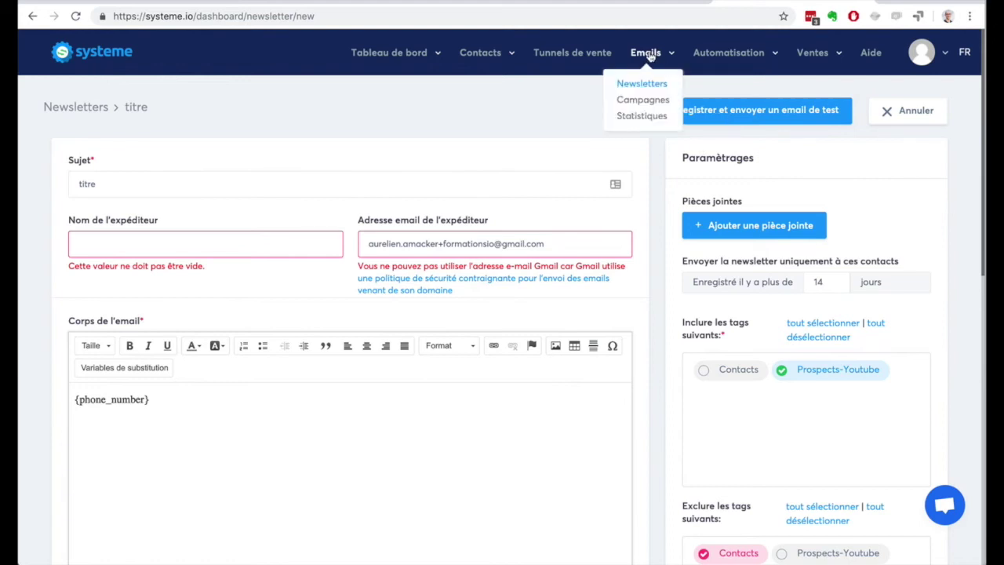
pyautogui.click(642, 100)
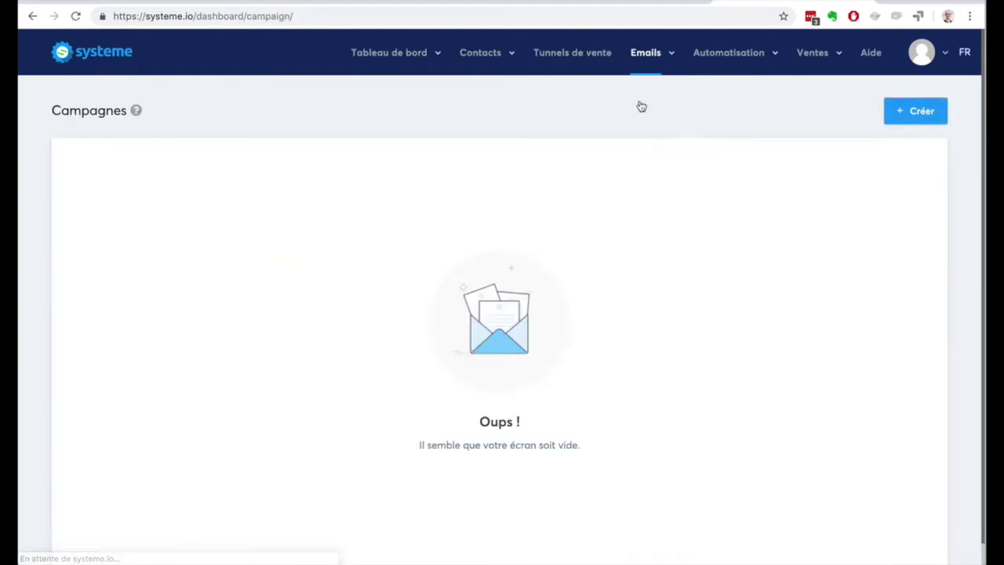
pyautogui.click(931, 109)
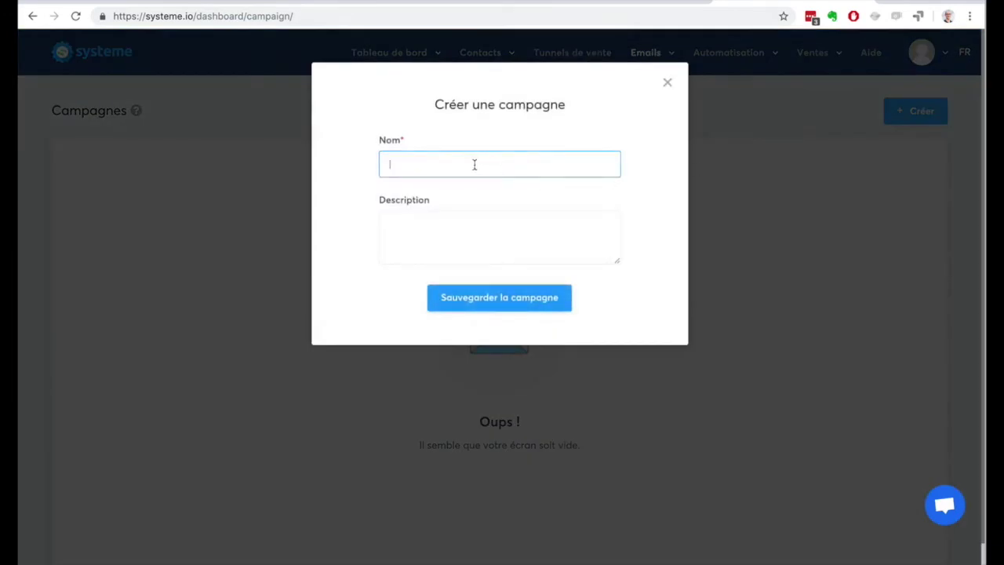
pyautogui.write('ampa')
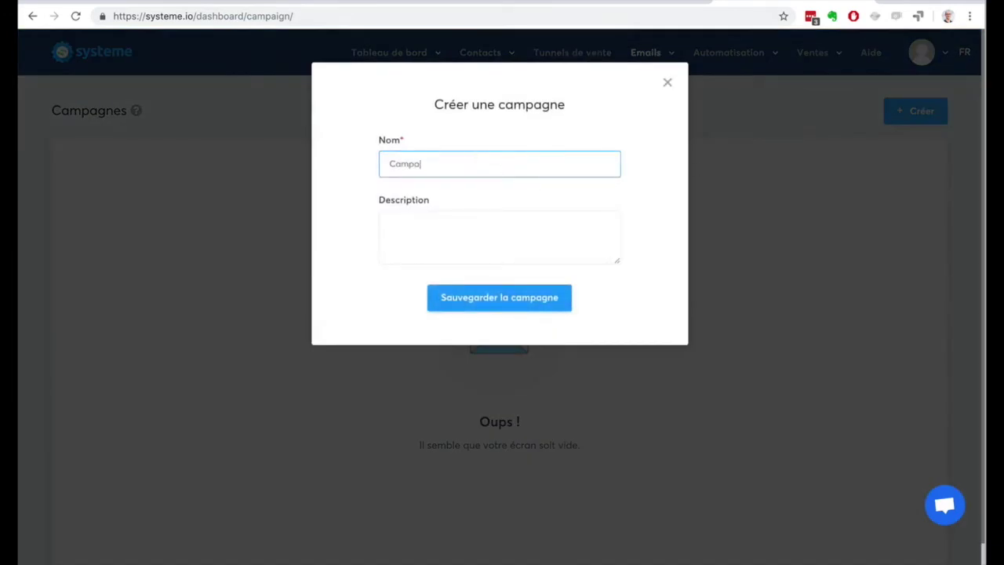
pyautogui.press('BackSpace')
pyautogui.press('BackSpace')
pyautogui.press('BackSpace')
pyautogui.press('BackSpace')
pyautogui.press('BackSpace')
pyautogui.write('7 conseils pour ...')
# Reuse the campaign name "7 conseils pour ..." as its description and save the campaign
pyautogui.moveTo(467, 164); pyautogui.dragTo(363, 160)
pyautogui.hotkey('ctrl', 'c')
pyautogui.click(450, 217)
pyautogui.hotkey('ctrl', 'v')
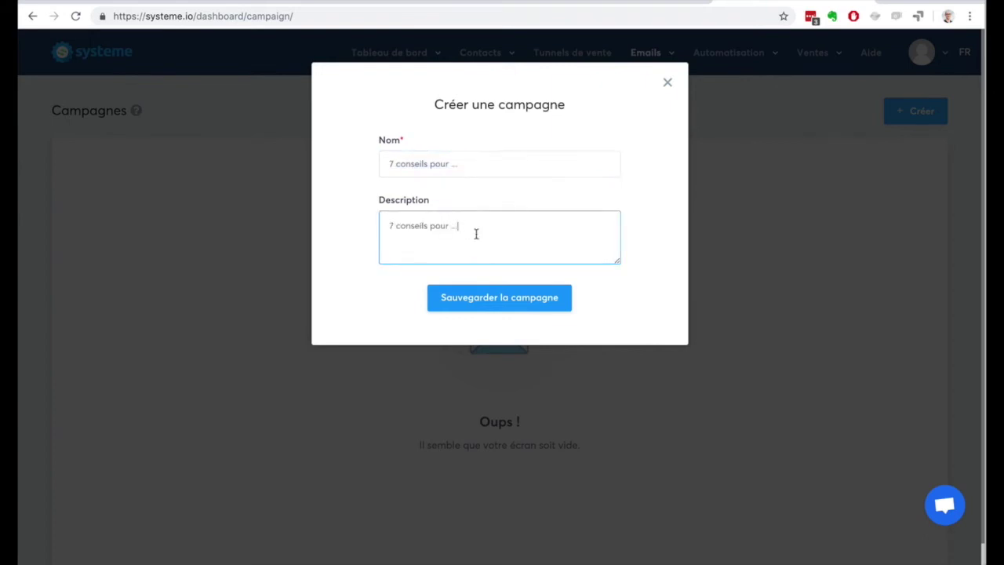
pyautogui.click(494, 299)
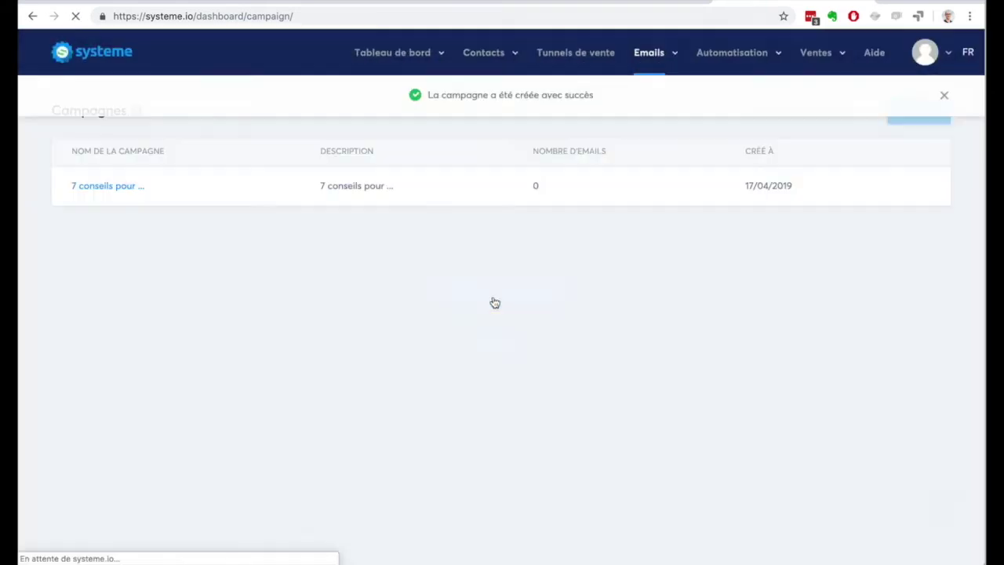
pyautogui.click(943, 96)
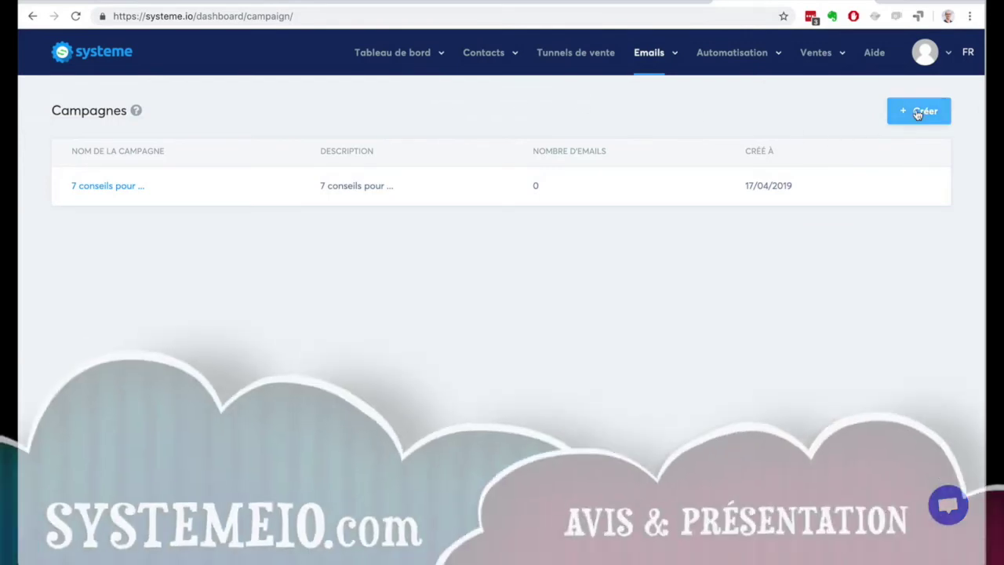
# Try to save a new step with empty fields in the "7 conseils pour ..." campaign and cancel it
pyautogui.click(121, 189)
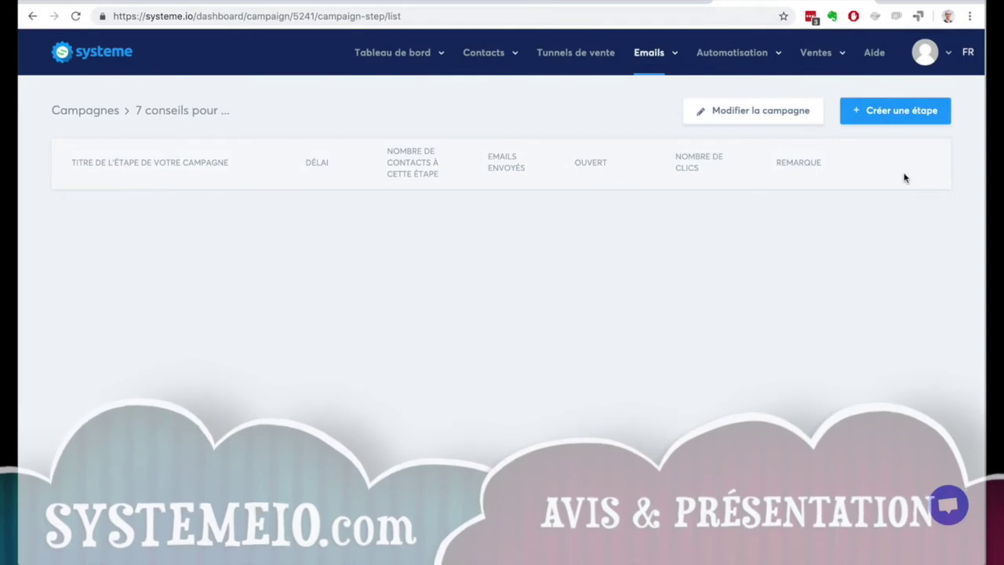
pyautogui.click(872, 115)
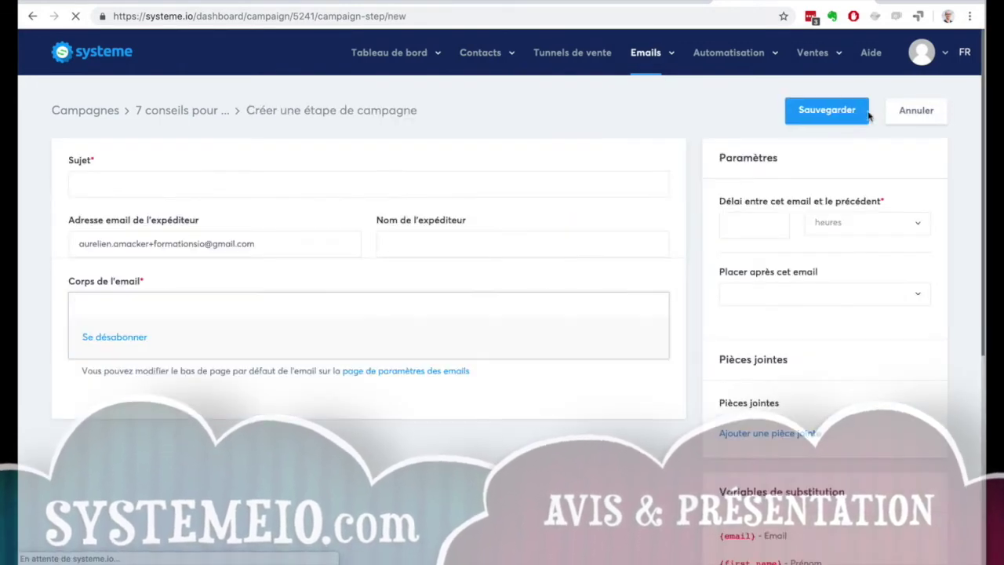
pyautogui.click(177, 185)
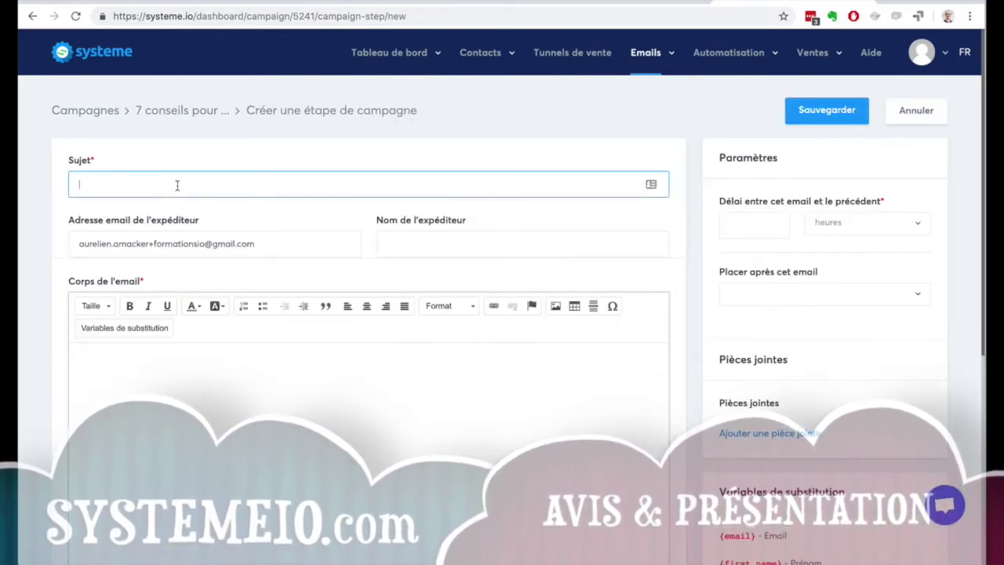
pyautogui.click(764, 222)
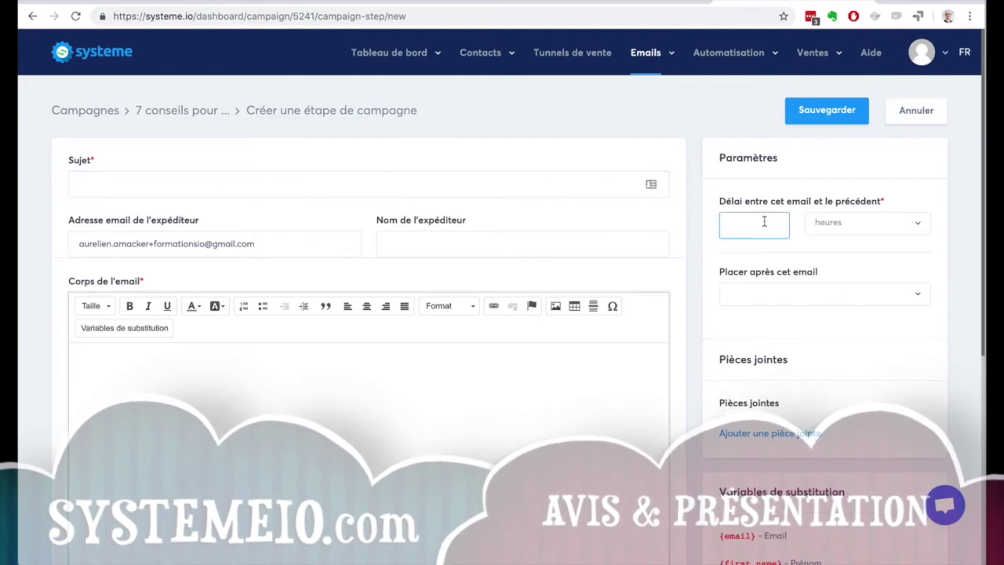
pyautogui.click(821, 294)
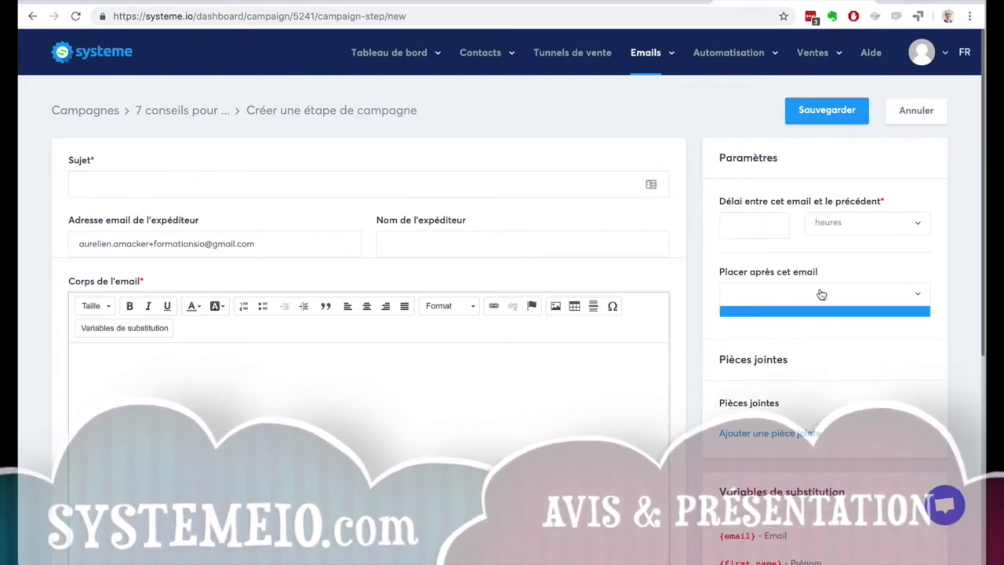
pyautogui.click(821, 294)
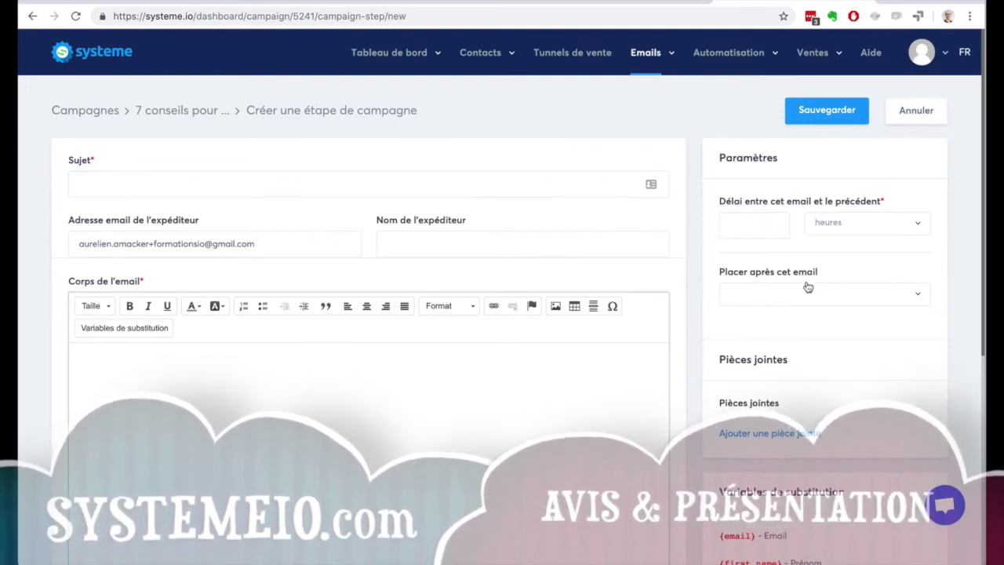
pyautogui.click(824, 110)
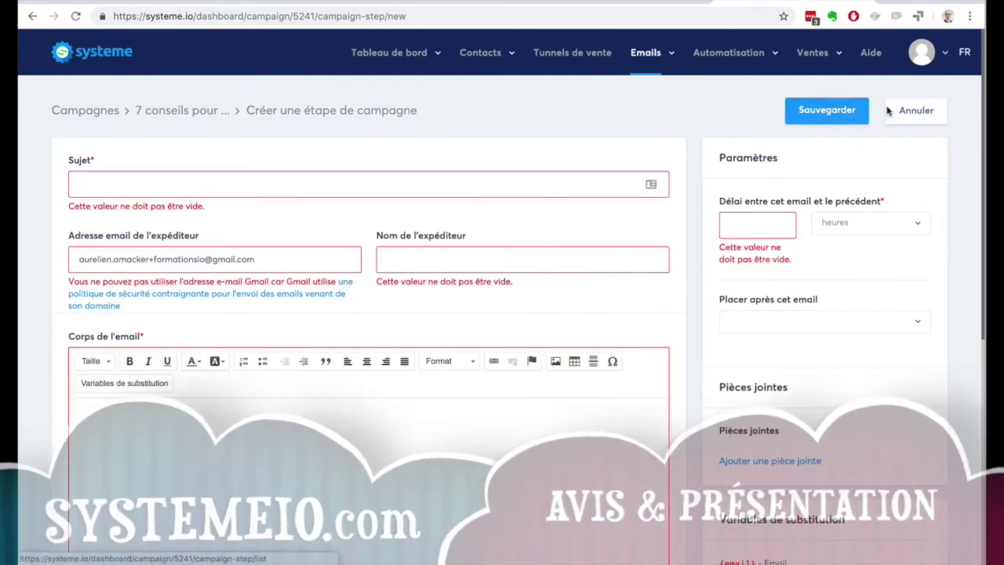
pyautogui.click(909, 111)
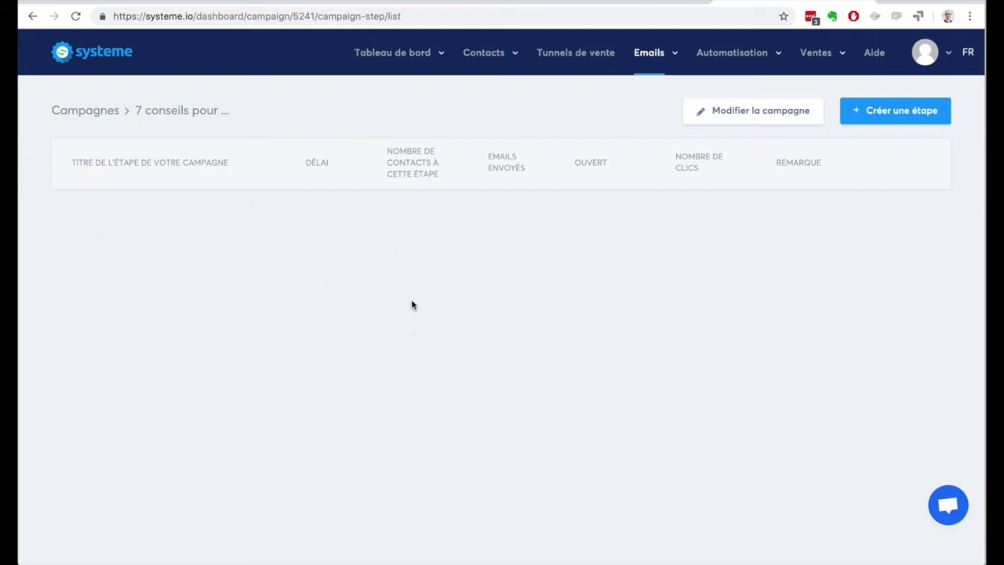
# Create a new course named "Formation guitare" with the default access path and colour, and save it
pyautogui.moveTo(657, 57)
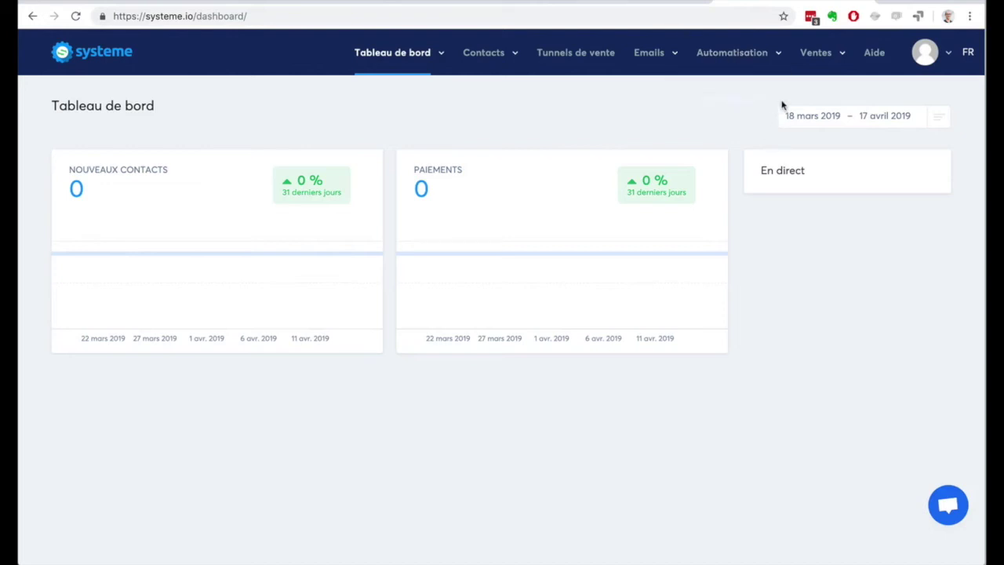
pyautogui.moveTo(810, 58)
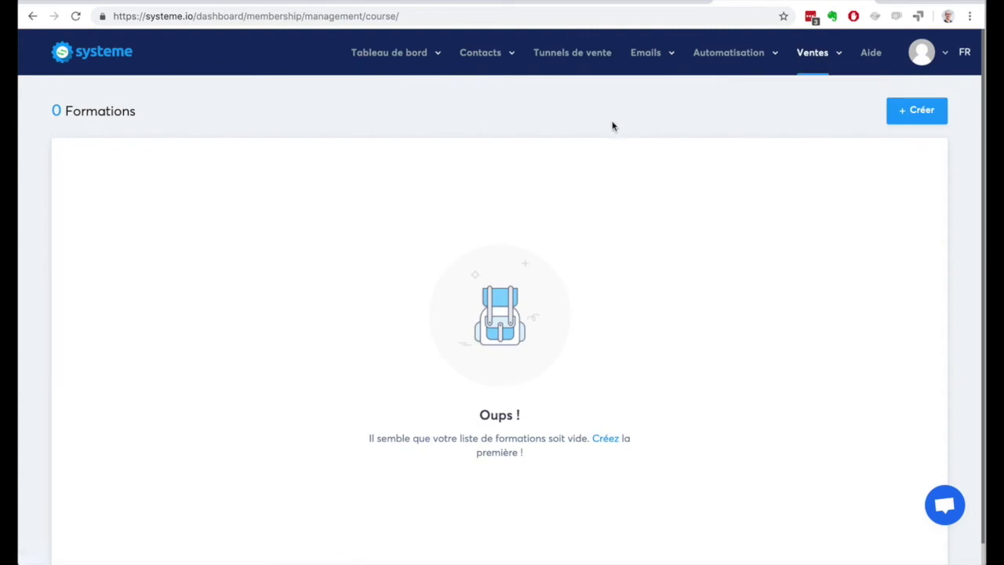
pyautogui.click(908, 116)
pyautogui.click(200, 186)
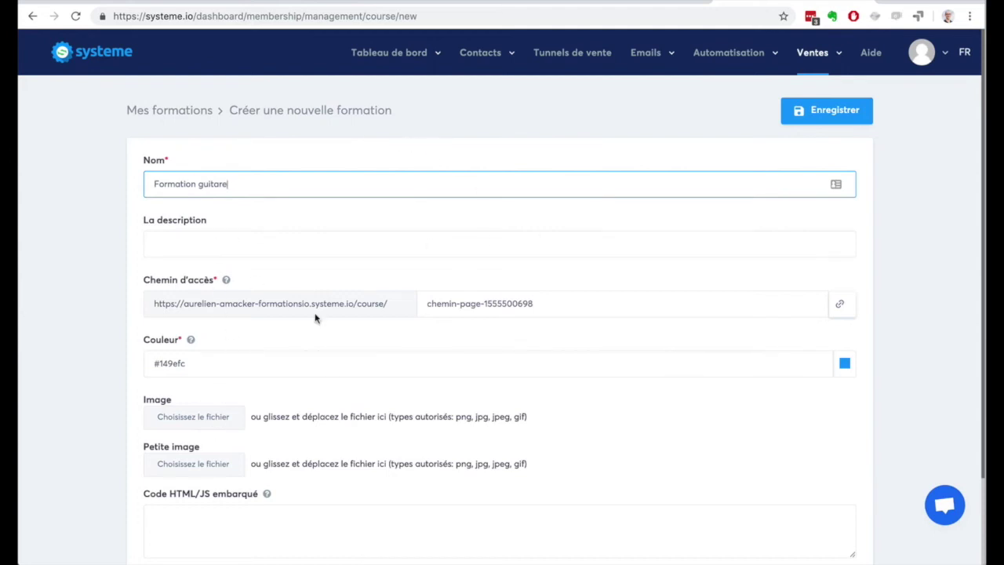
pyautogui.click(818, 107)
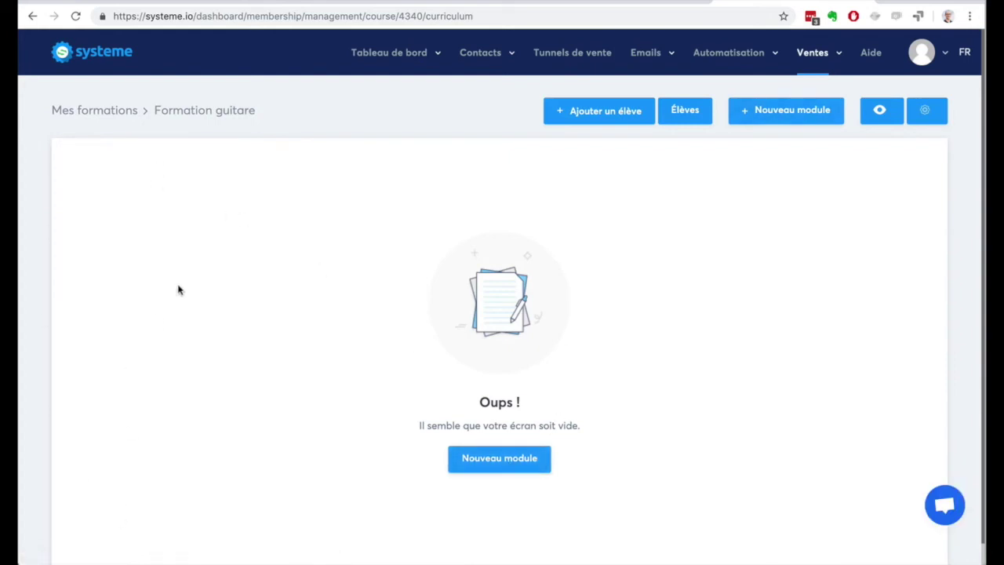
# Add a module named "Module 1: Les bases" to the course, with its title shown to students
pyautogui.click(504, 465)
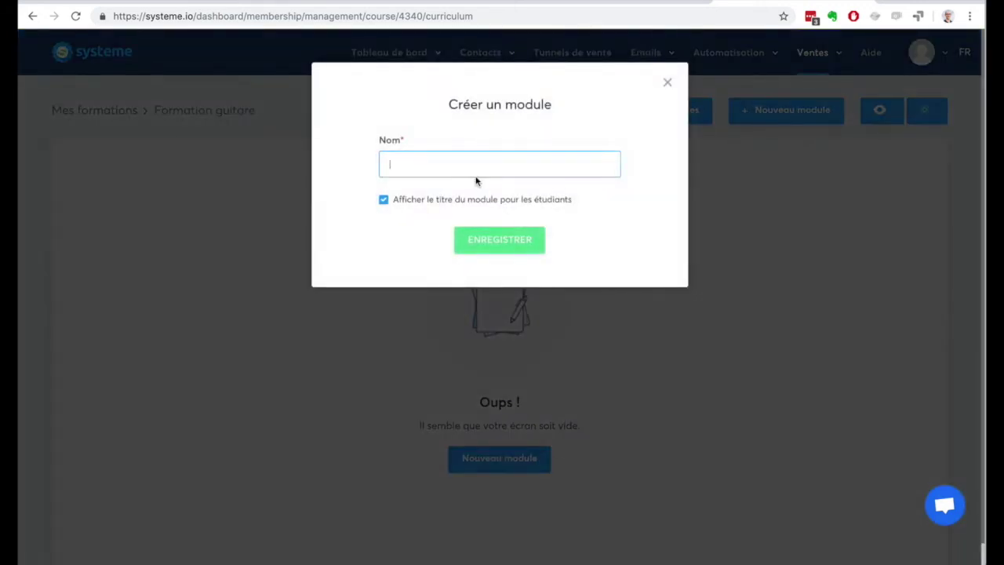
pyautogui.write('Module 1: Les bases')
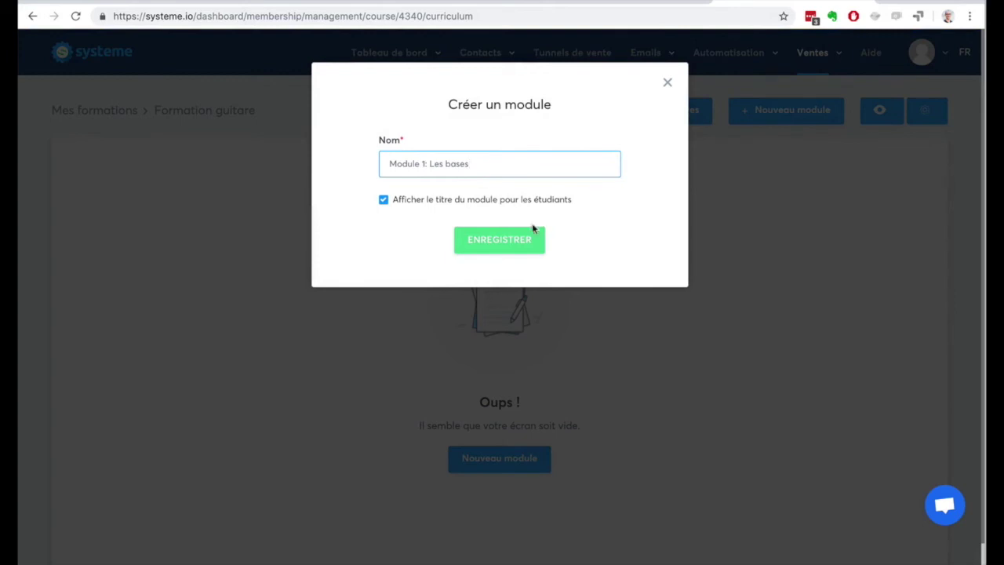
pyautogui.click(506, 237)
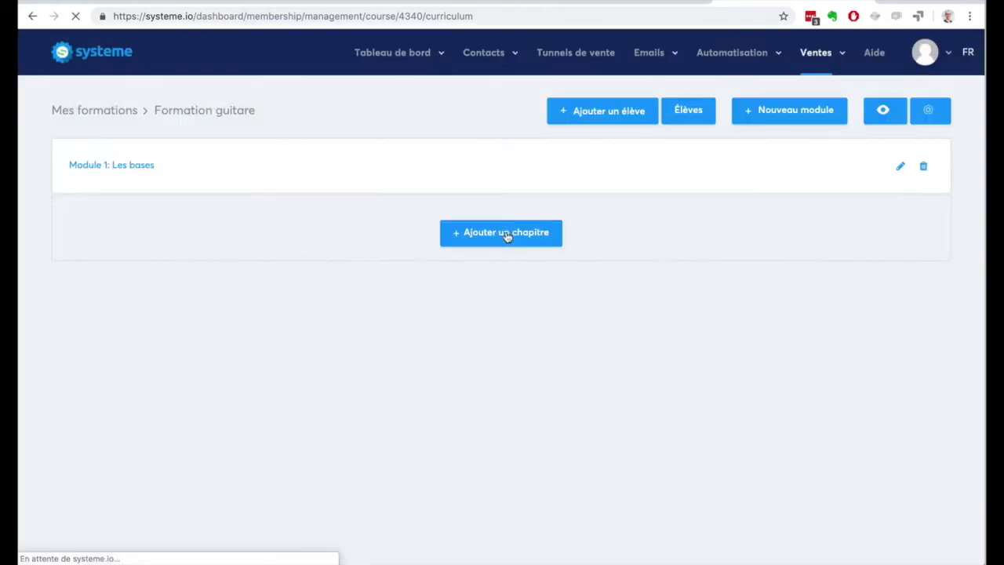
# Add a video-type chapter named "Le solfège" to Module 1 with a delay of 0 after the previous chapter, and save it
pyautogui.click(507, 233)
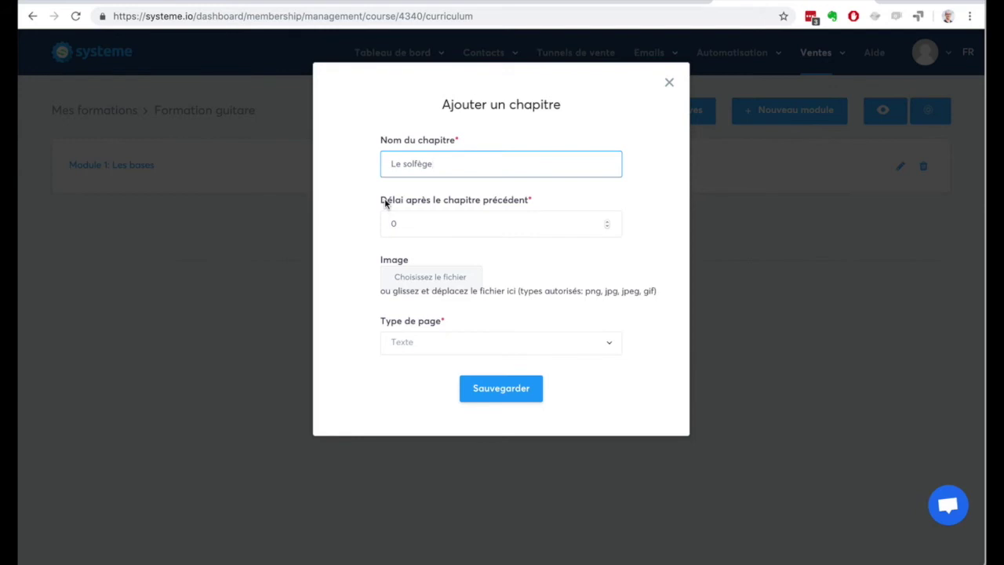
pyautogui.click(606, 221)
pyautogui.click(606, 227)
pyautogui.click(606, 228)
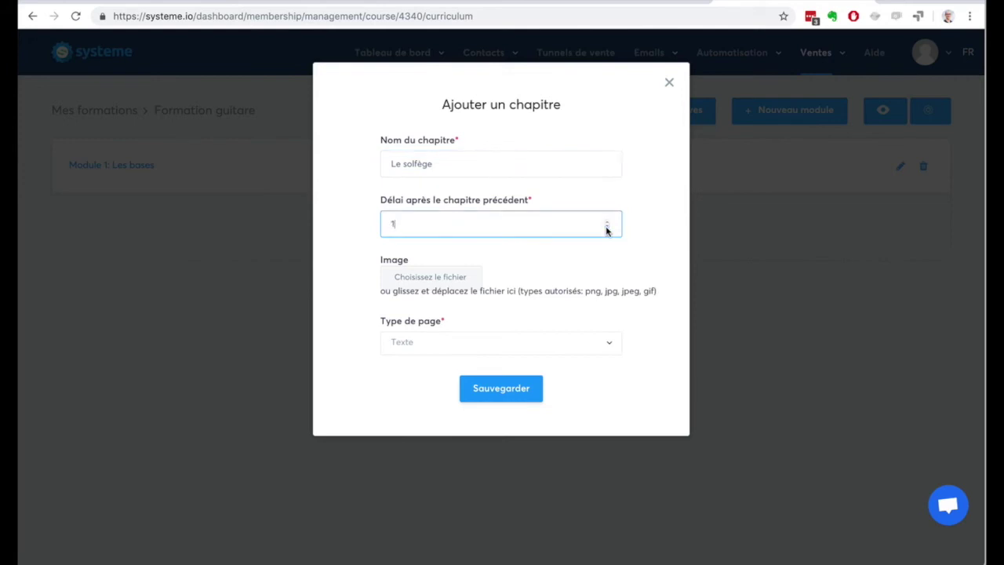
pyautogui.click(537, 352)
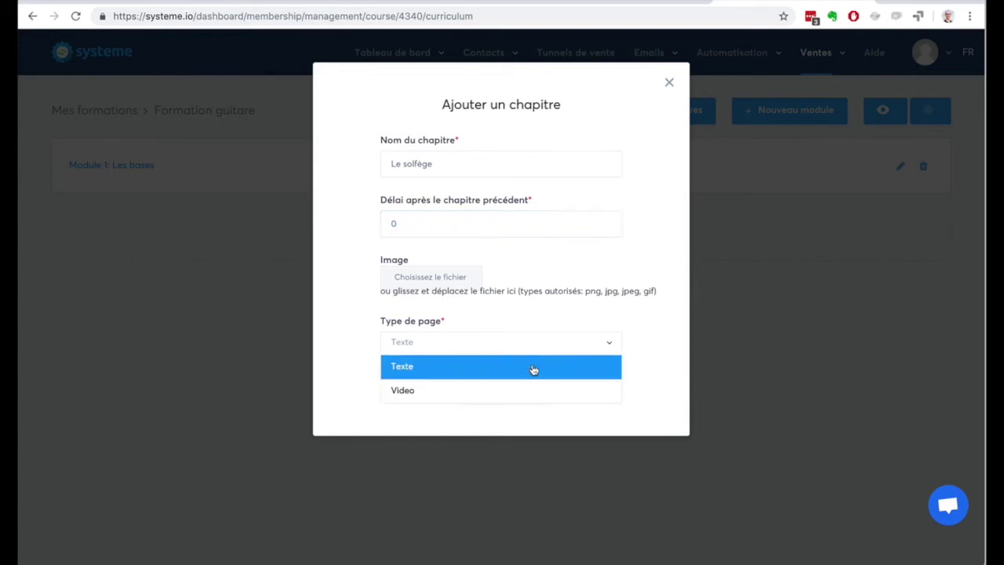
pyautogui.click(531, 390)
pyautogui.click(490, 387)
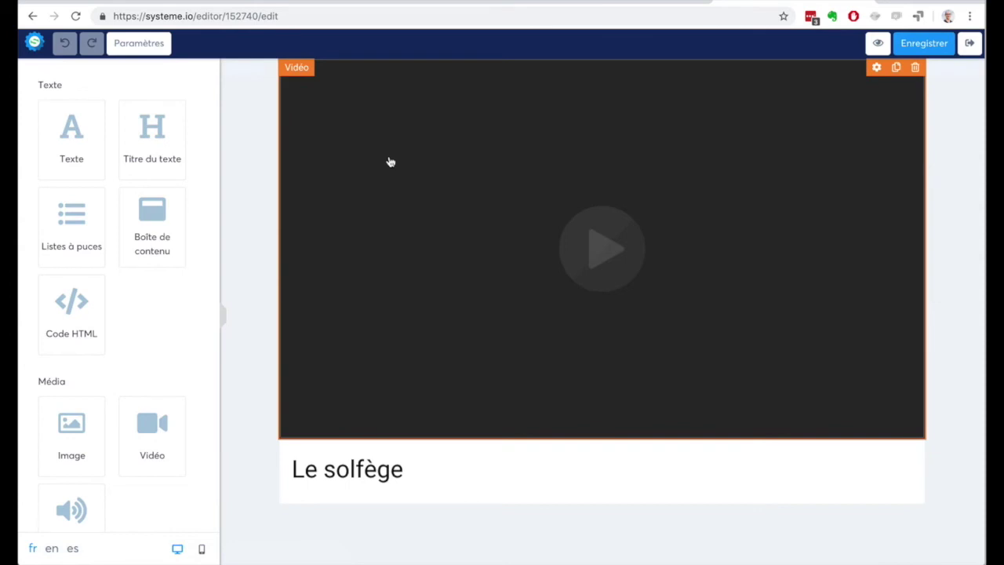
# Move the "Le solfège" heading above the video and add a content box below the video
pyautogui.moveTo(345, 477); pyautogui.dragTo(290, 73)
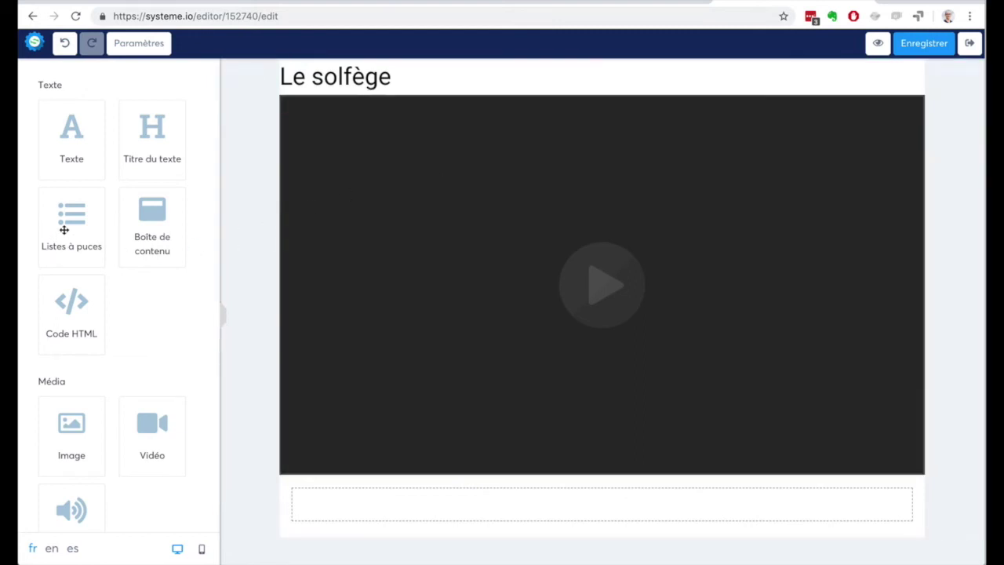
pyautogui.moveTo(171, 270); pyautogui.dragTo(371, 496)
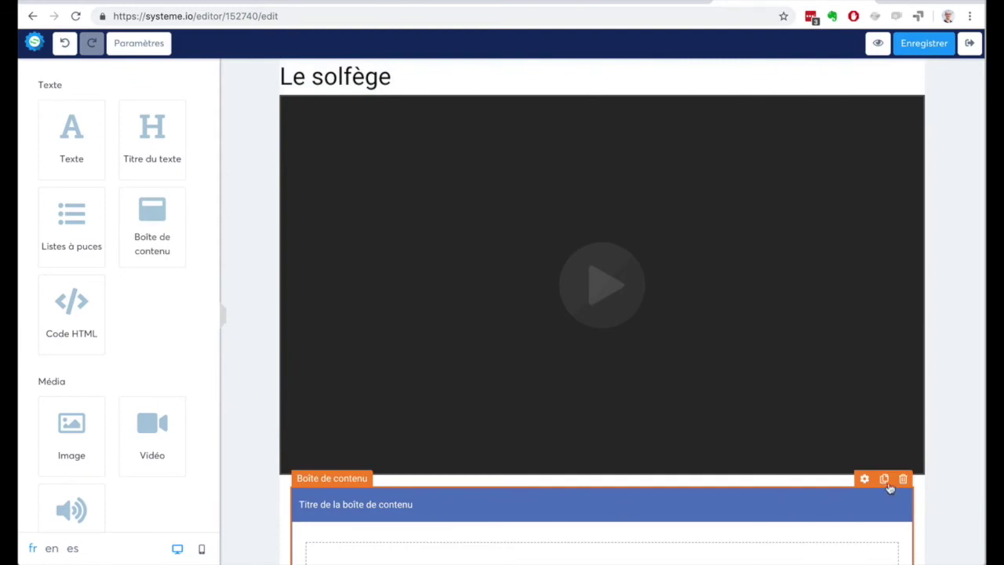
# Set the content box's header title to "Ressources" with a text size of 24
pyautogui.click(862, 479)
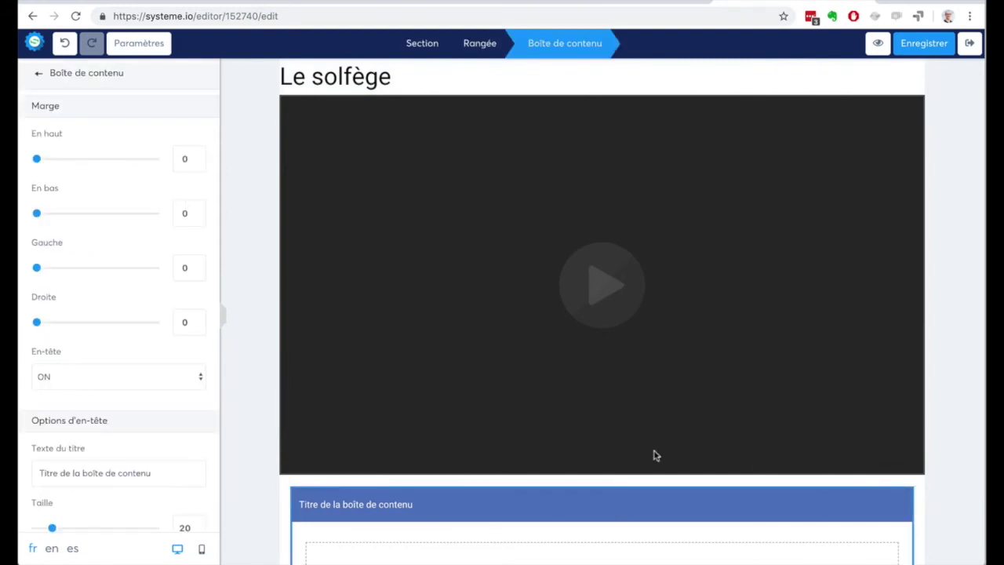
pyautogui.scroll(-1, 97, 352)
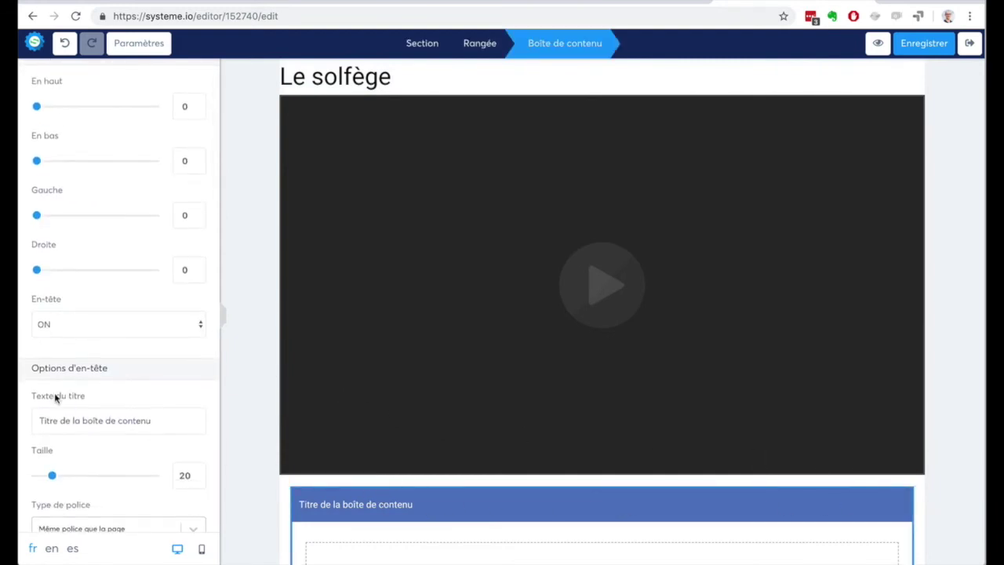
pyautogui.moveTo(161, 428); pyautogui.dragTo(20, 418)
pyautogui.write('Rewsourc')
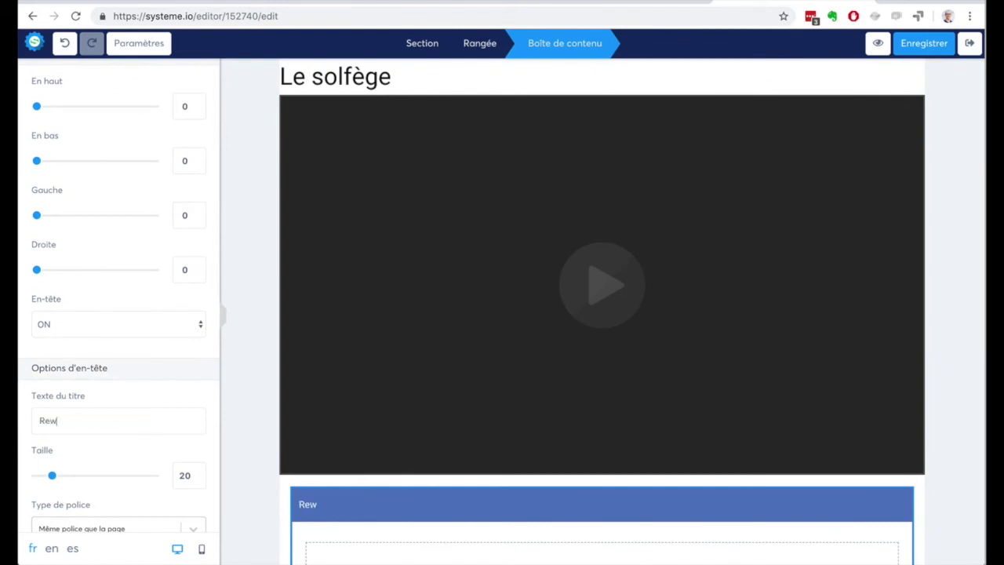
pyautogui.press('BackSpace')
pyautogui.press('BackSpace')
pyautogui.press('BackSpace')
pyautogui.press('BackSpace')
pyautogui.write('ssource')
pyautogui.moveTo(53, 475); pyautogui.dragTo(57, 478)
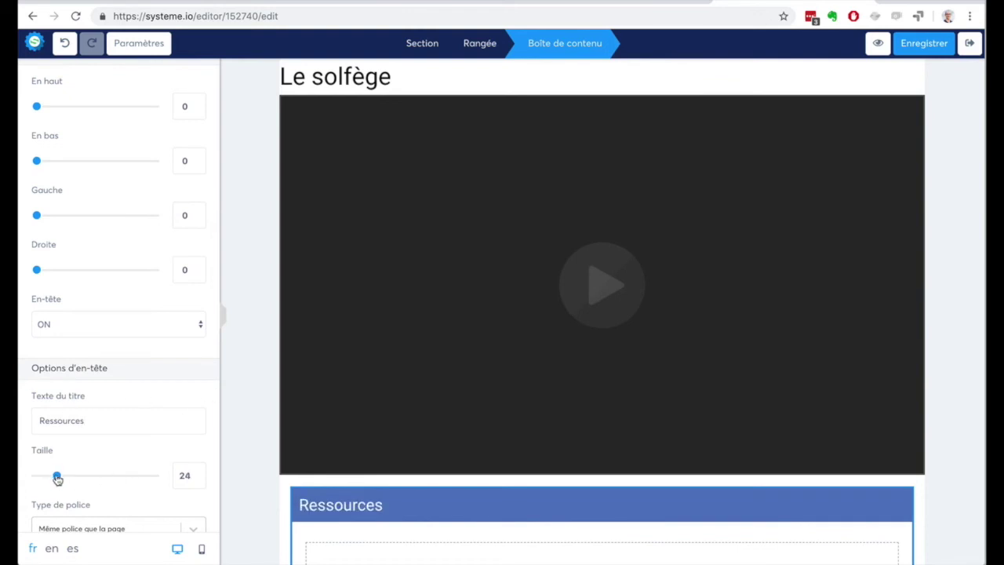
pyautogui.click(239, 353)
# Insert a bullet list inside the Ressources content box
pyautogui.scroll(-1, 978, 392)
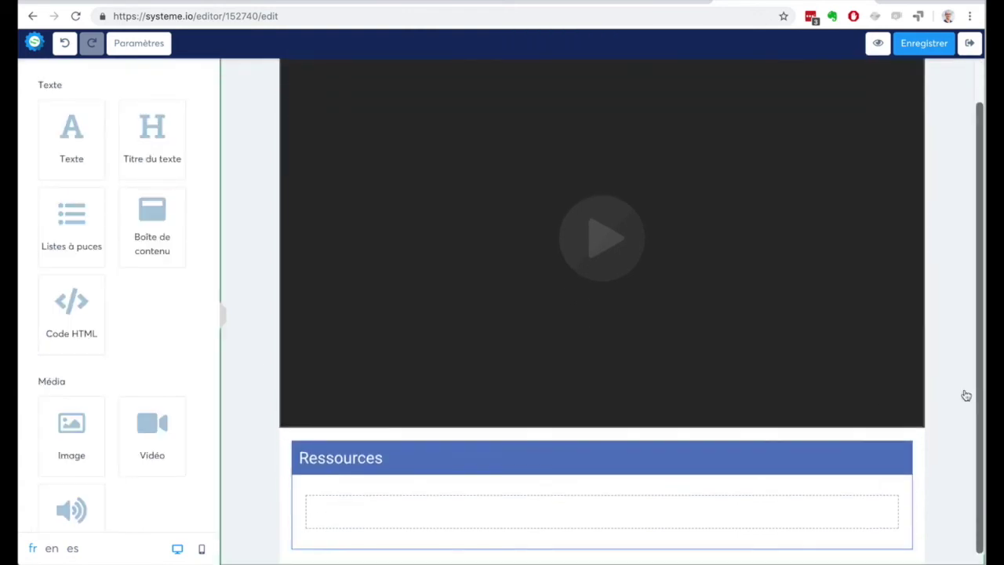
pyautogui.moveTo(71, 221); pyautogui.dragTo(406, 496)
pyautogui.scroll(-1, 961, 425)
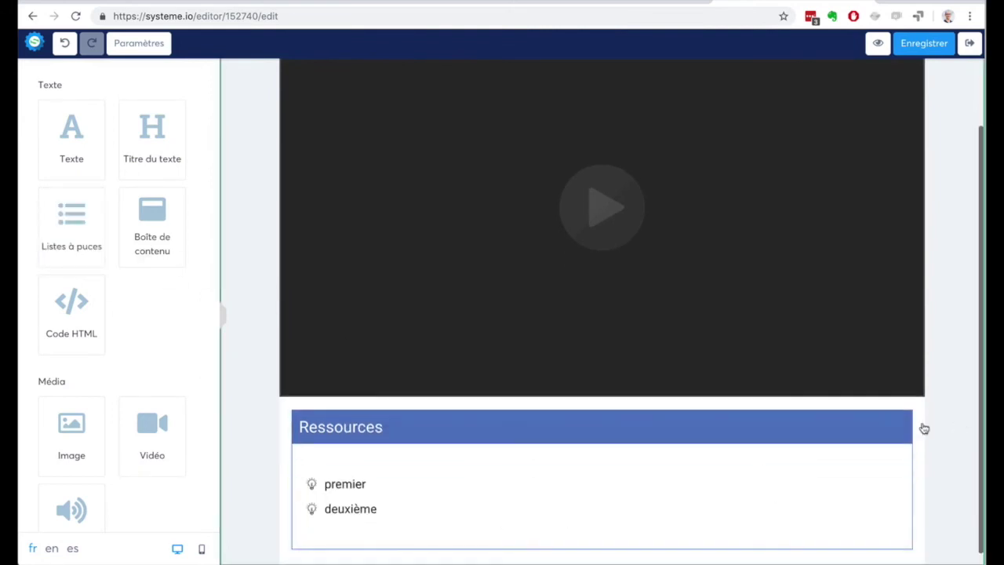
# Change the bullet list's icon to the round check mark and colour it light green (7ED321)
pyautogui.click(324, 487)
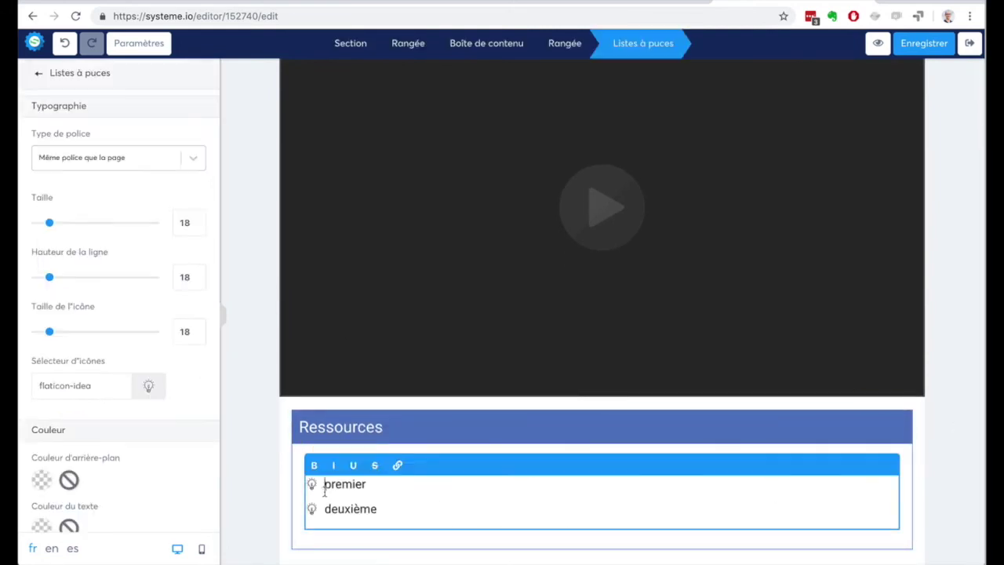
pyautogui.click(149, 385)
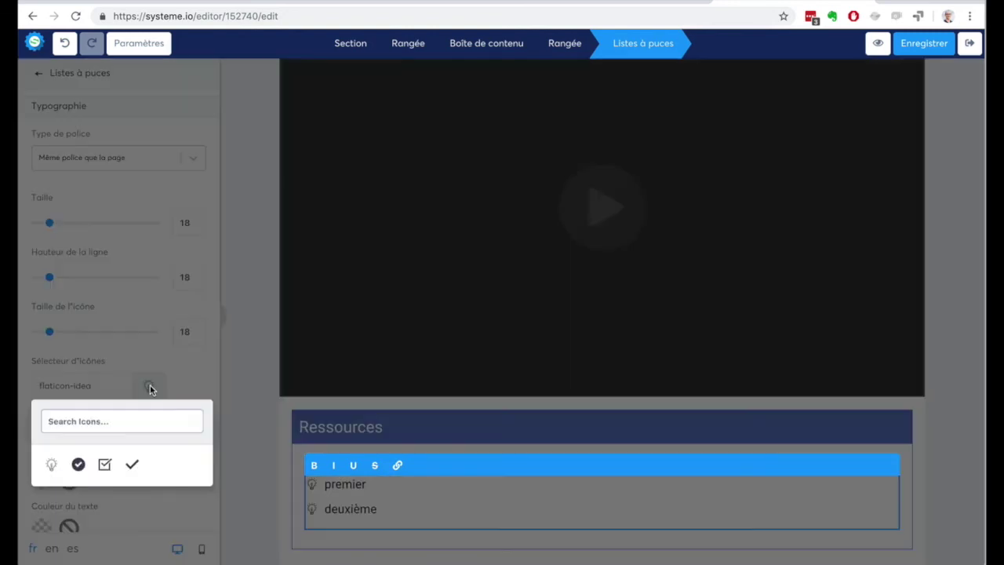
pyautogui.click(78, 465)
pyautogui.scroll(-5, 136, 481)
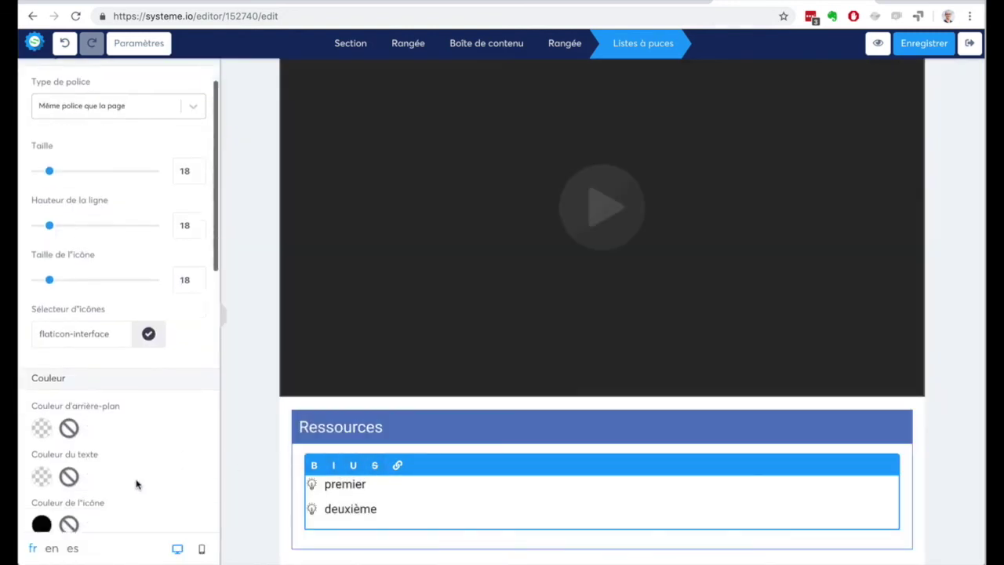
pyautogui.click(43, 405)
pyautogui.scroll(-6, 117, 439)
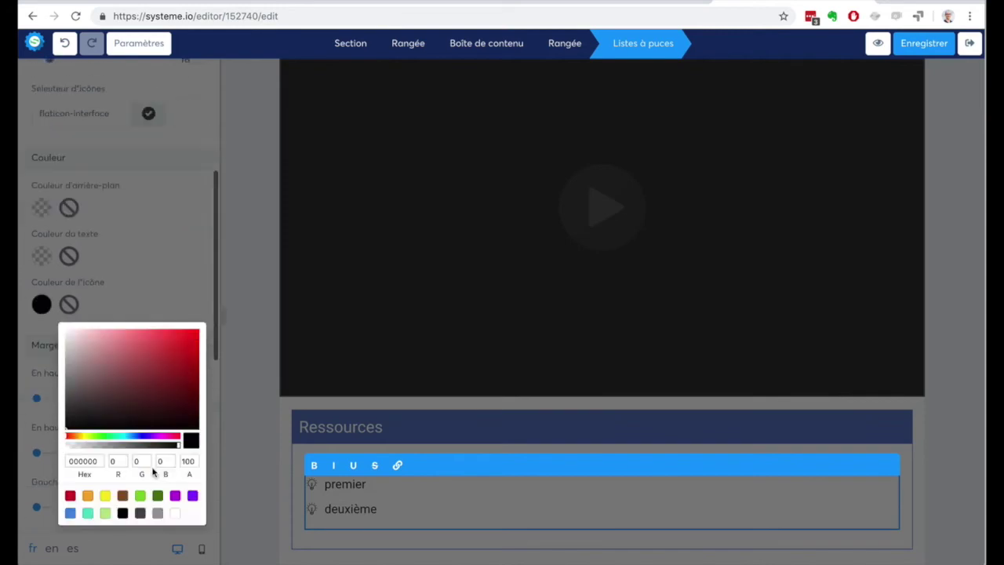
pyautogui.click(141, 381)
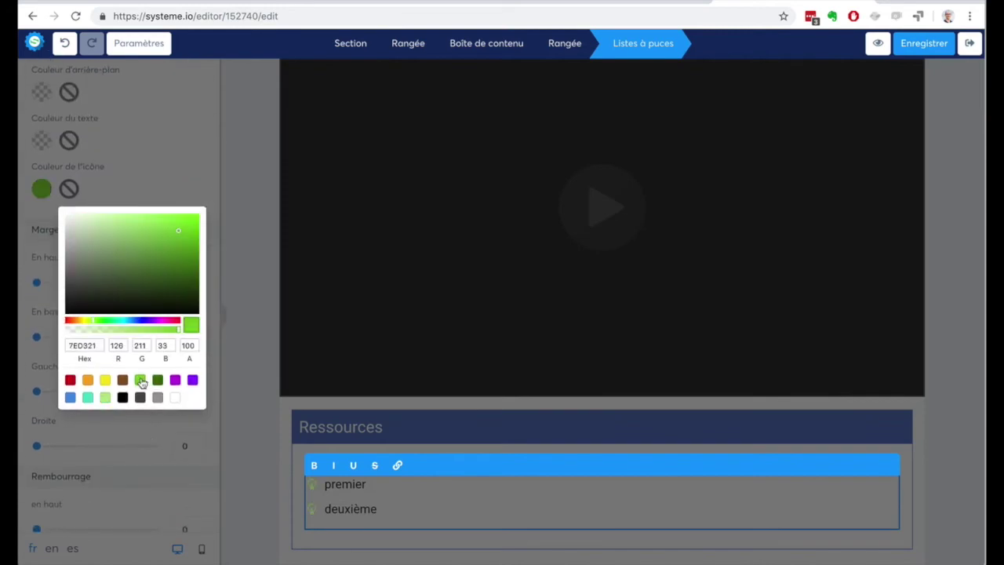
pyautogui.click(902, 424)
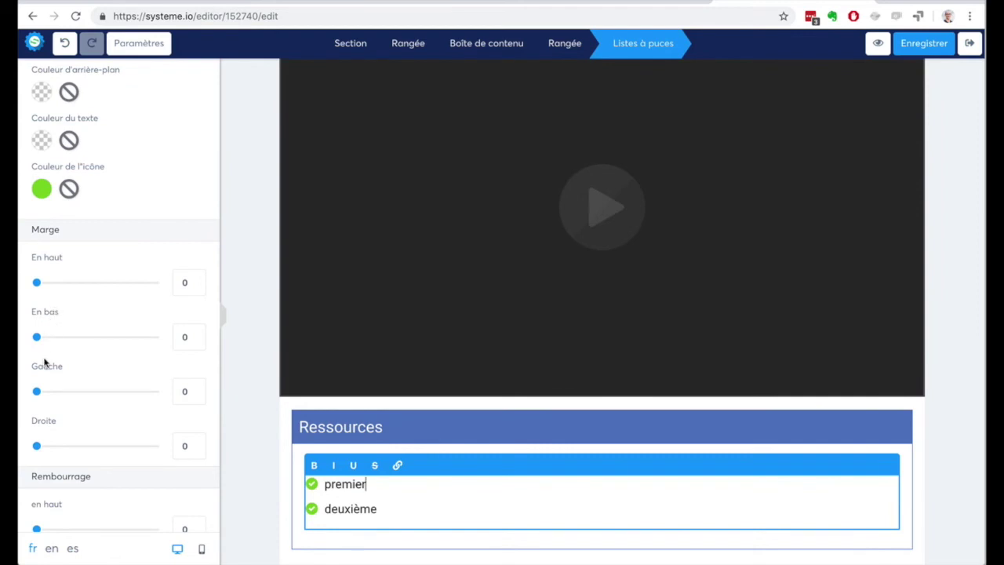
# Replace the first bullet's text with "Livre tatata" and turn it into a link, leaving its URL empty
pyautogui.moveTo(366, 484); pyautogui.dragTo(328, 484)
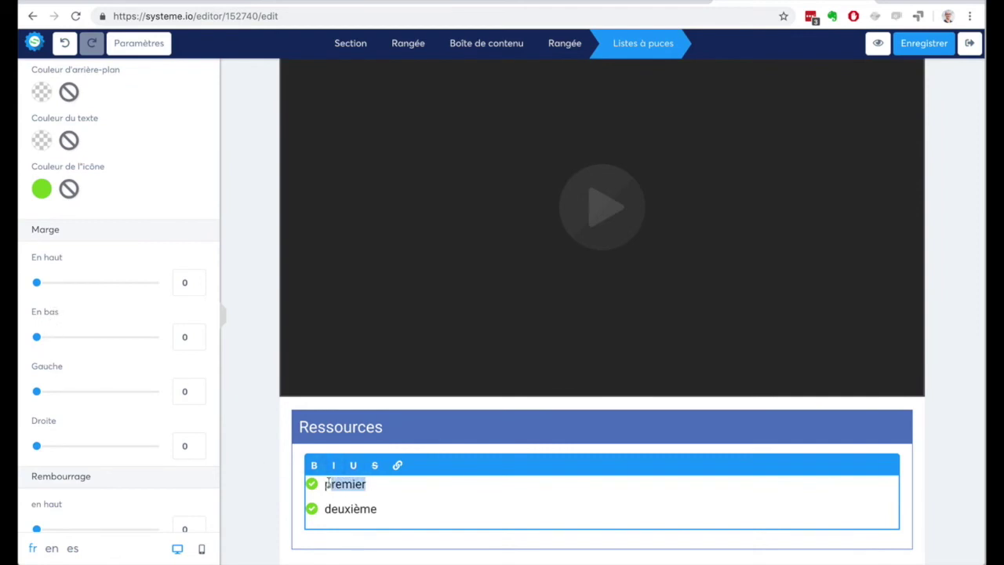
pyautogui.write('Livre tatata')
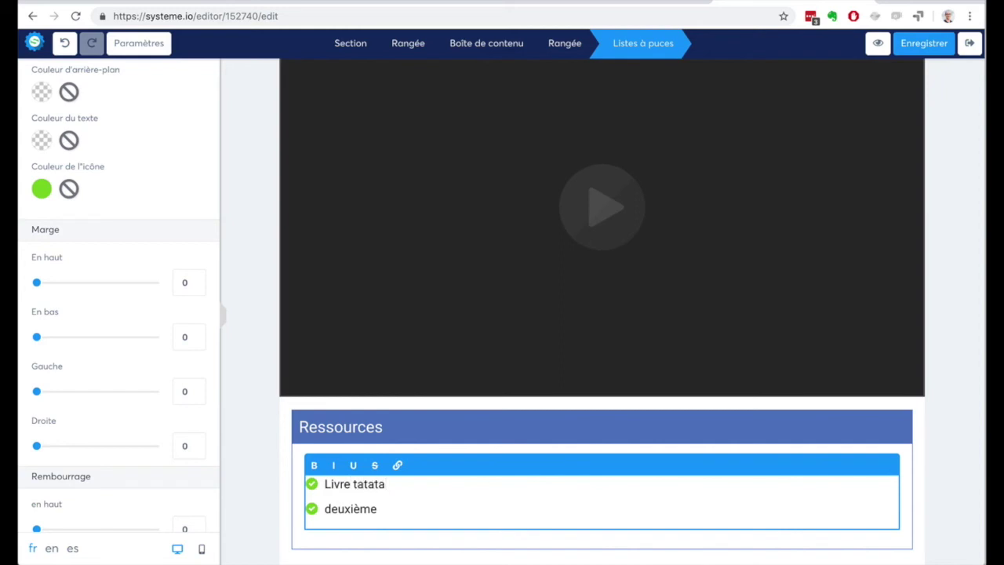
pyautogui.moveTo(387, 483); pyautogui.dragTo(330, 483)
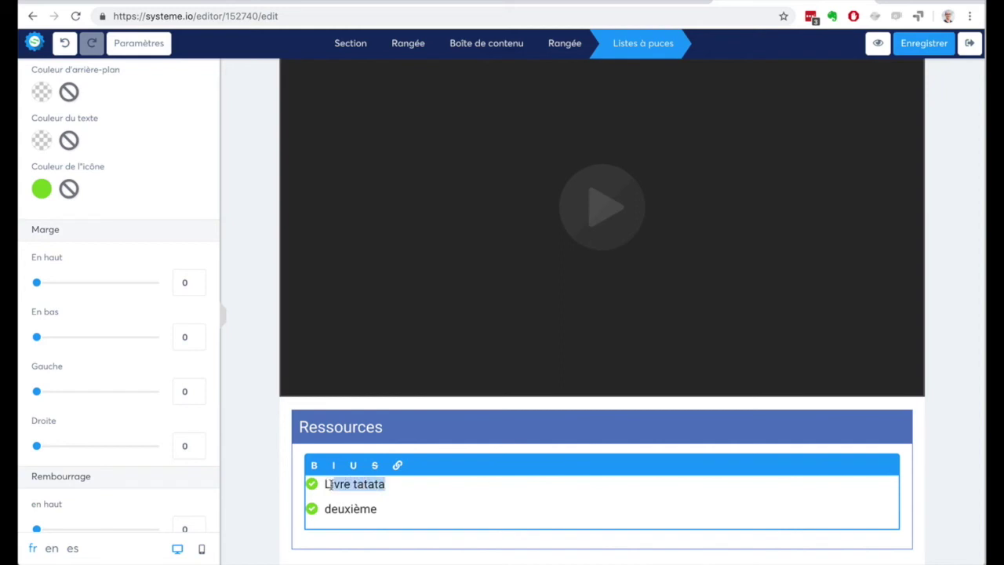
pyautogui.click(396, 464)
pyautogui.click(340, 486)
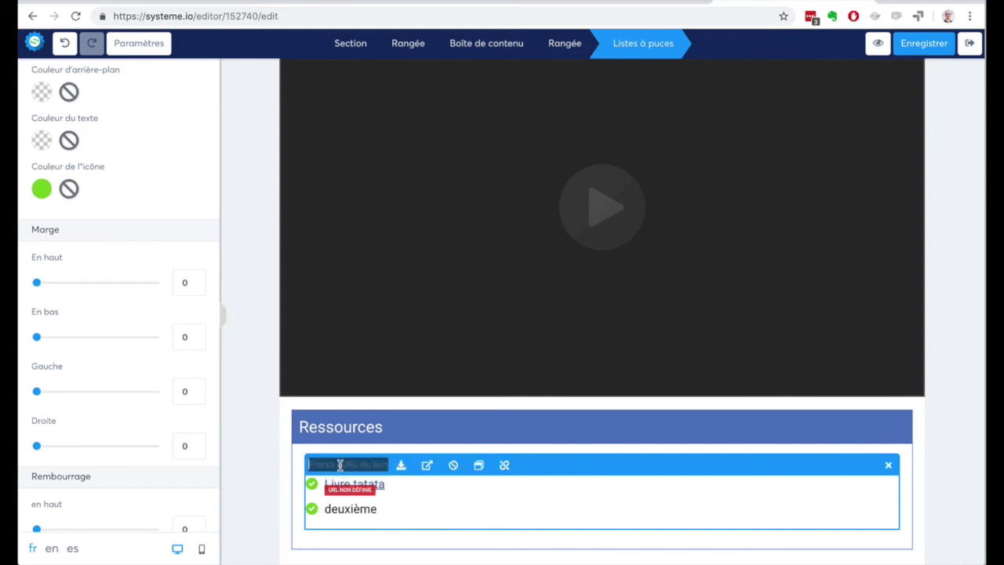
pyautogui.click(948, 453)
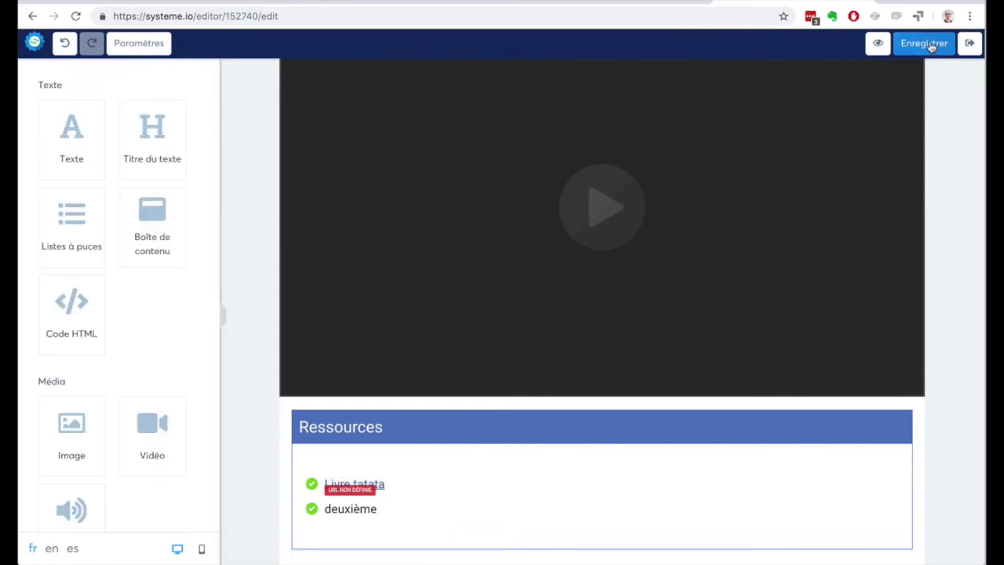
# Save the chapter page, return to the course curriculum and duplicate the "Le solfège" chapter
pyautogui.click(970, 44)
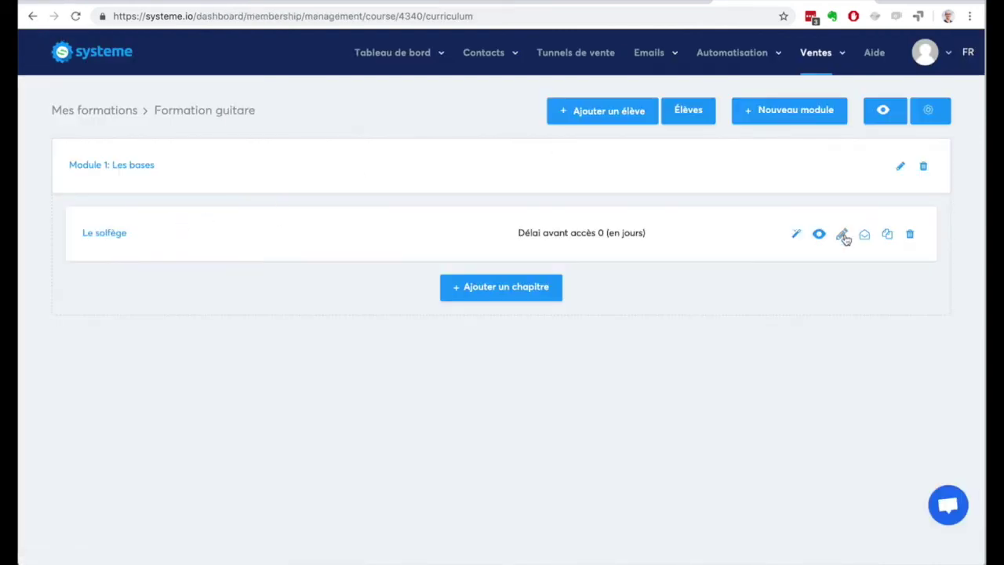
pyautogui.click(885, 236)
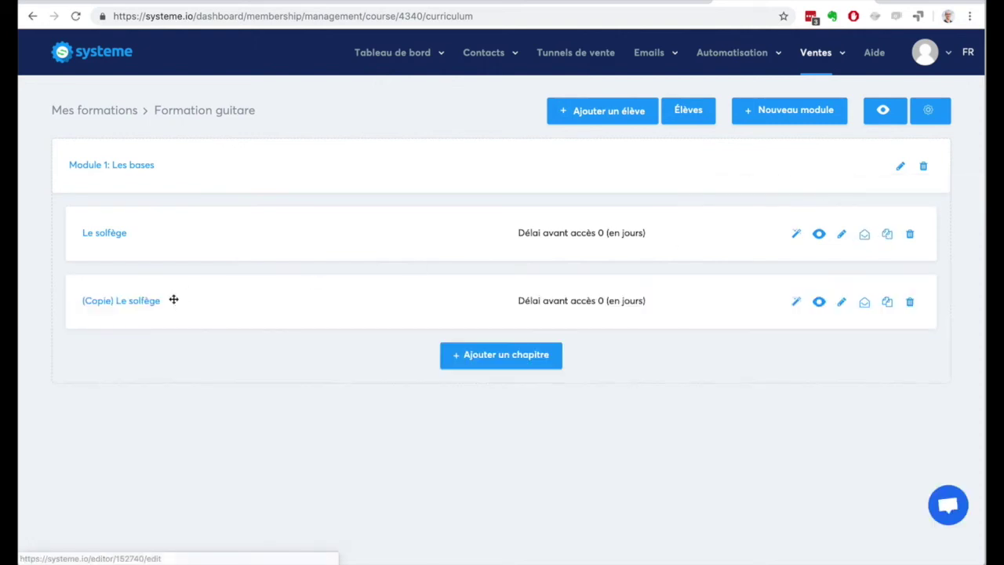
# Change the page heading of the duplicated chapter to "La guitare" and leave the page editor
pyautogui.click(153, 304)
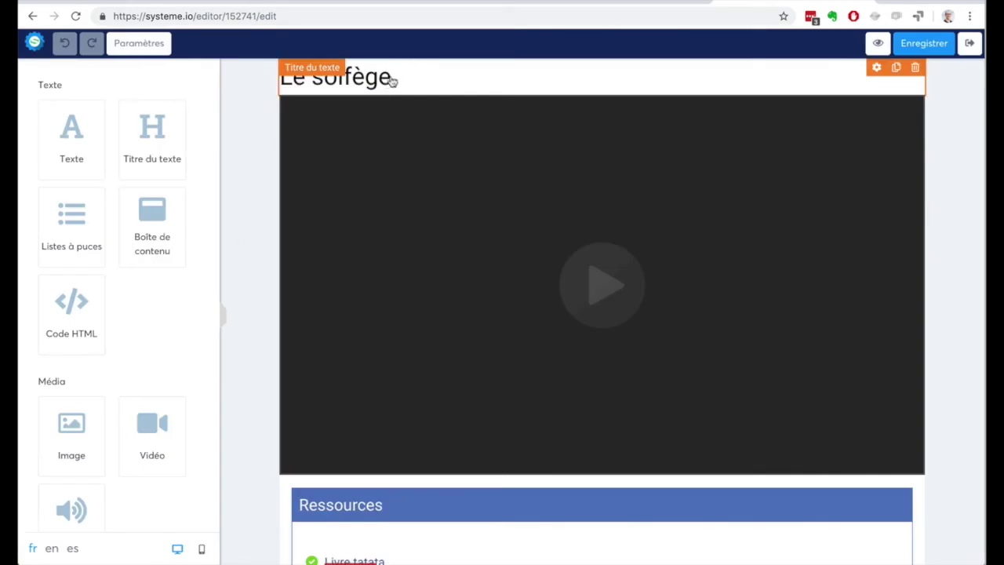
pyautogui.moveTo(392, 81); pyautogui.dragTo(266, 73)
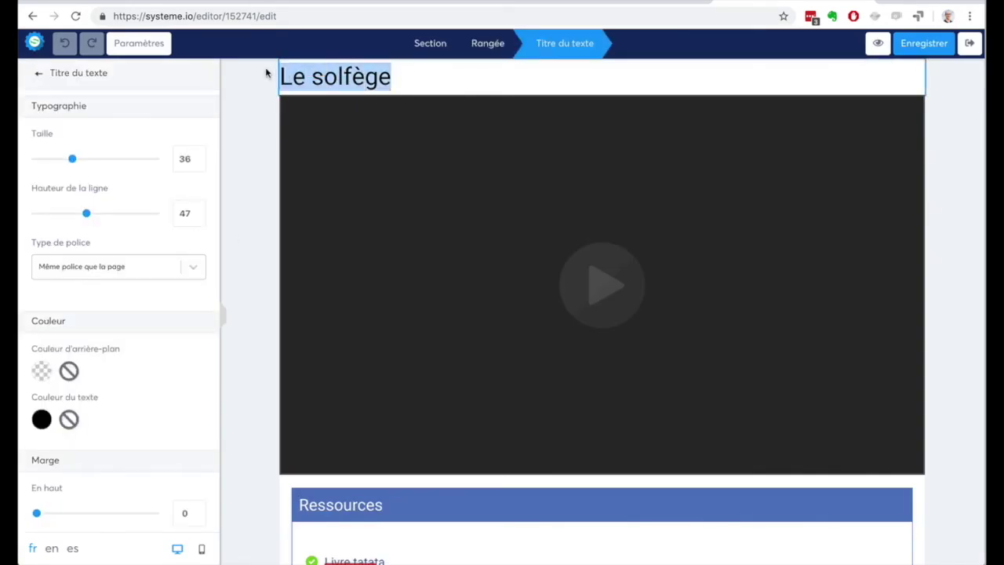
pyautogui.write('La guitare')
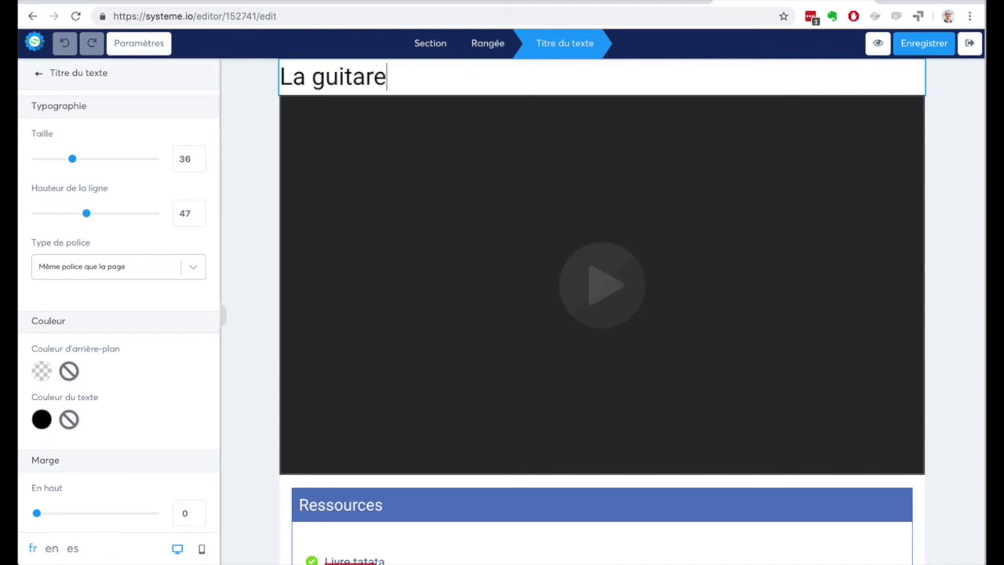
pyautogui.click(969, 45)
# Rename the duplicated chapter "La guitare" in its settings and save it
pyautogui.click(794, 303)
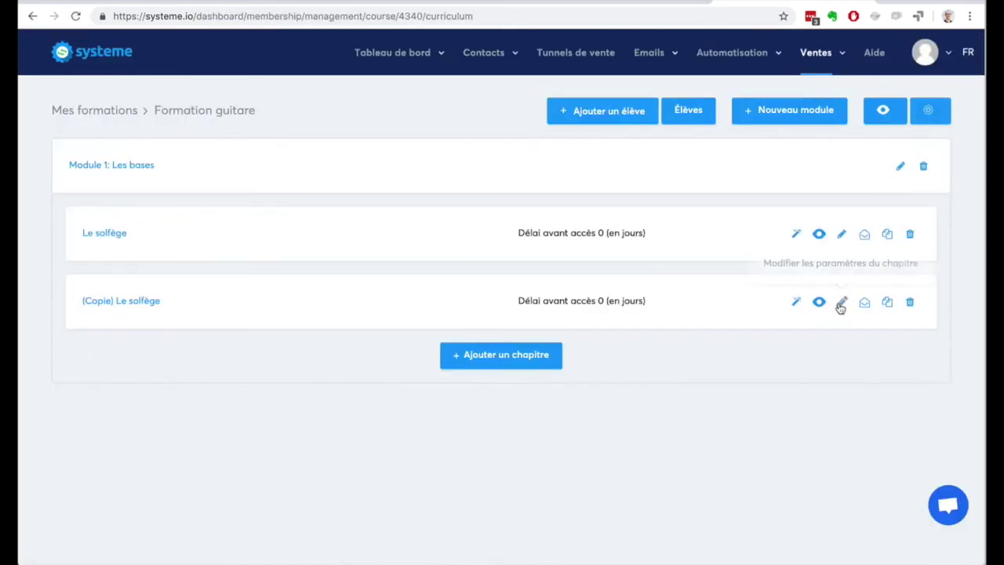
pyautogui.click(841, 302)
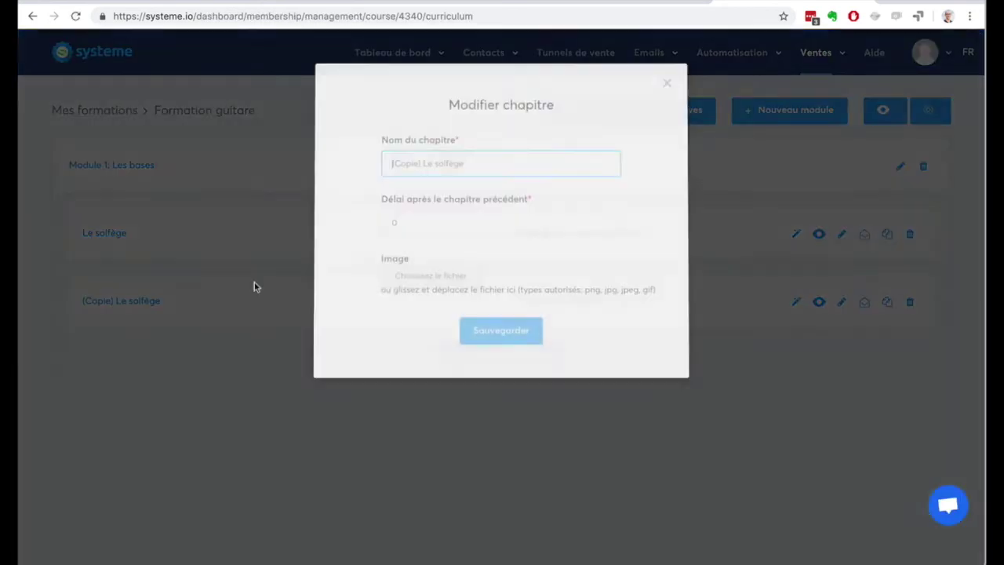
pyautogui.moveTo(423, 163); pyautogui.dragTo(352, 164)
pyautogui.write('La ')
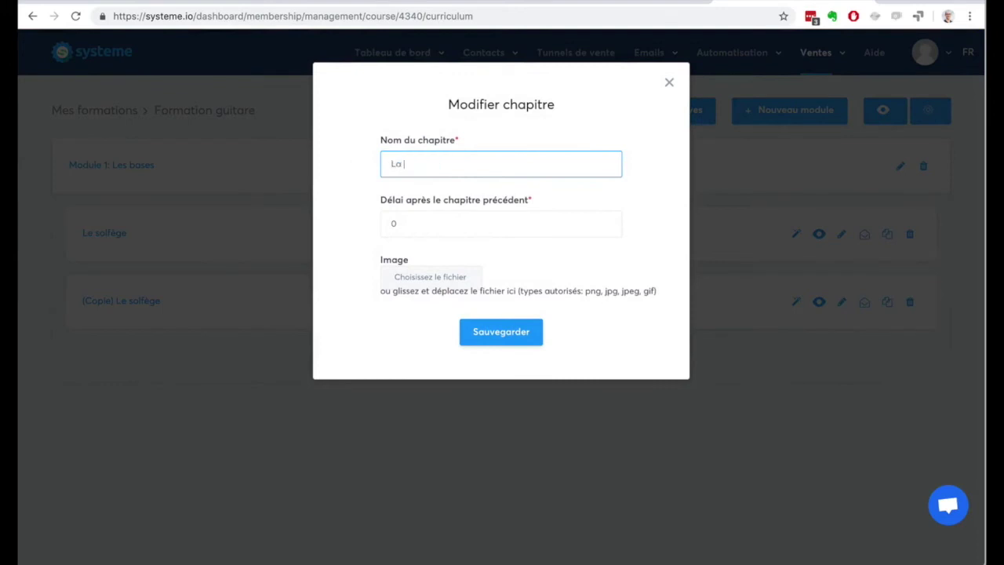
pyautogui.write('guitare')
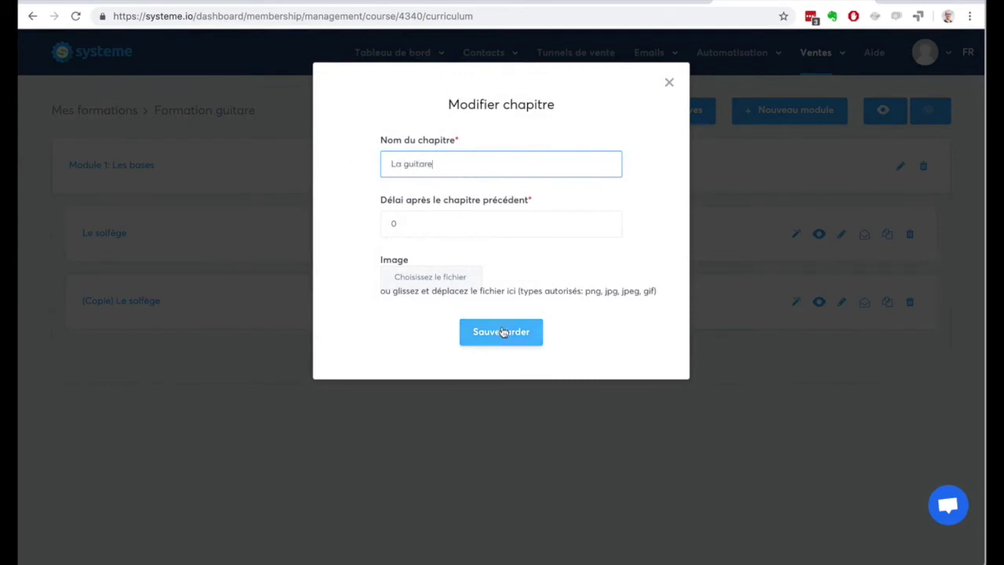
pyautogui.click(502, 331)
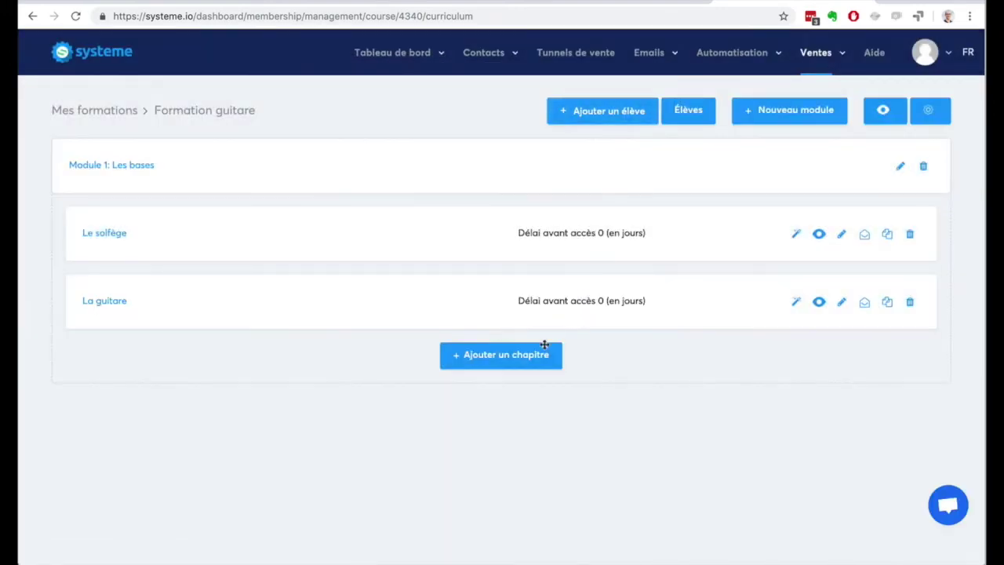
# Add a module named "Module 2" to the course, with its title shown to students
pyautogui.click(760, 118)
pyautogui.write('Module 2')
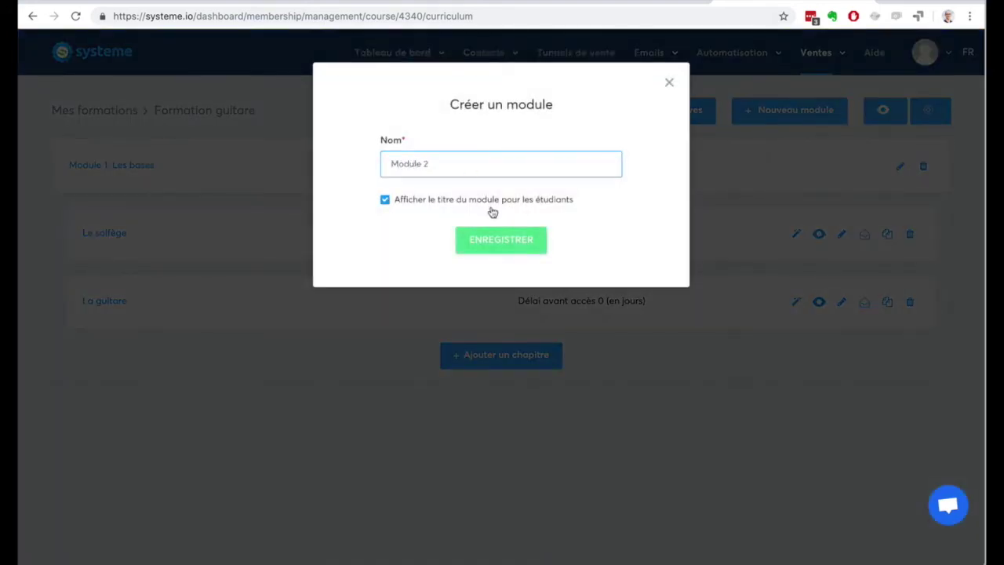
pyautogui.click(501, 237)
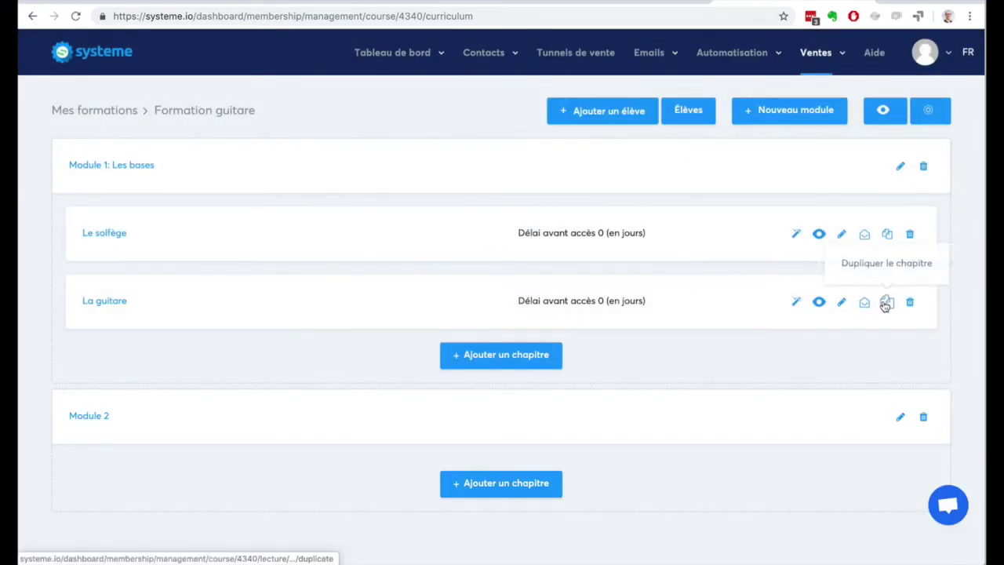
# Duplicate the "La guitare" chapter and move the copy from Module 1 into Module 2
pyautogui.click(885, 304)
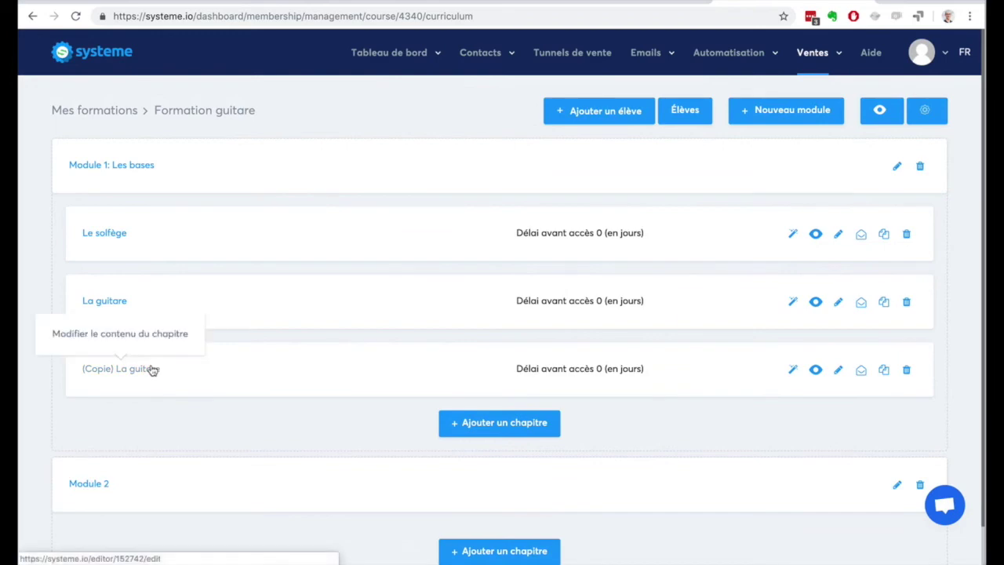
pyautogui.moveTo(153, 369); pyautogui.dragTo(294, 506)
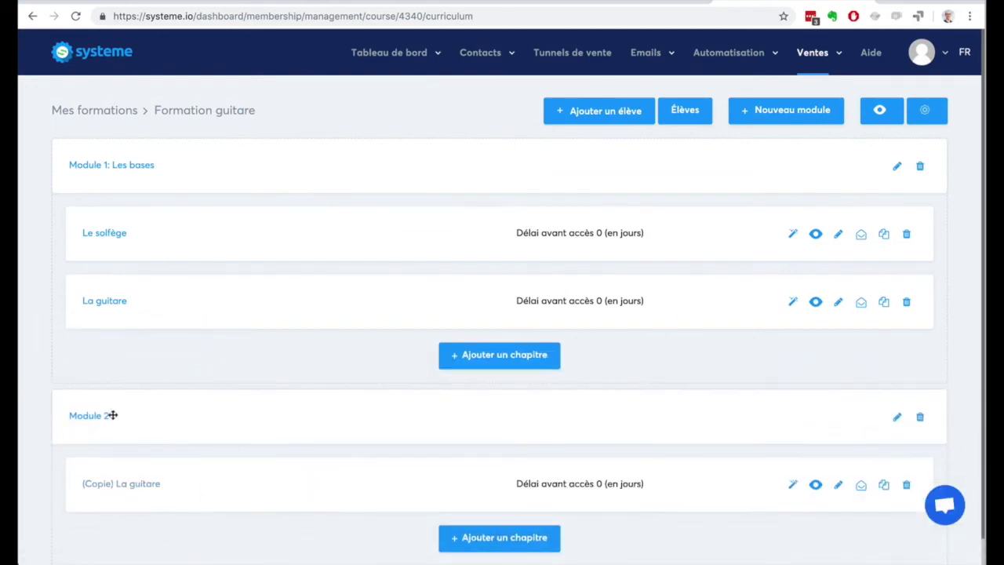
pyautogui.scroll(-1, 470, 280)
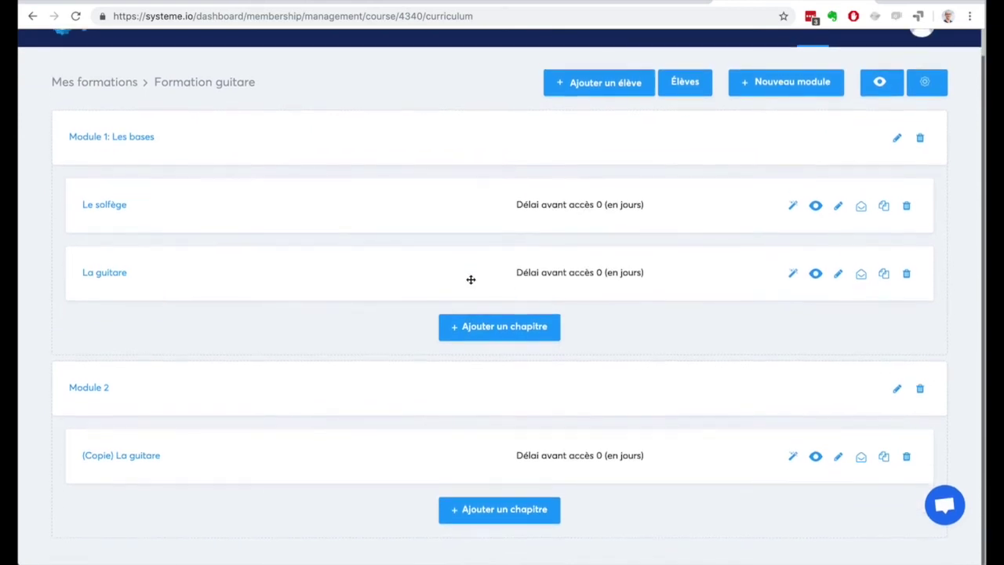
pyautogui.scroll(1, 379, 206)
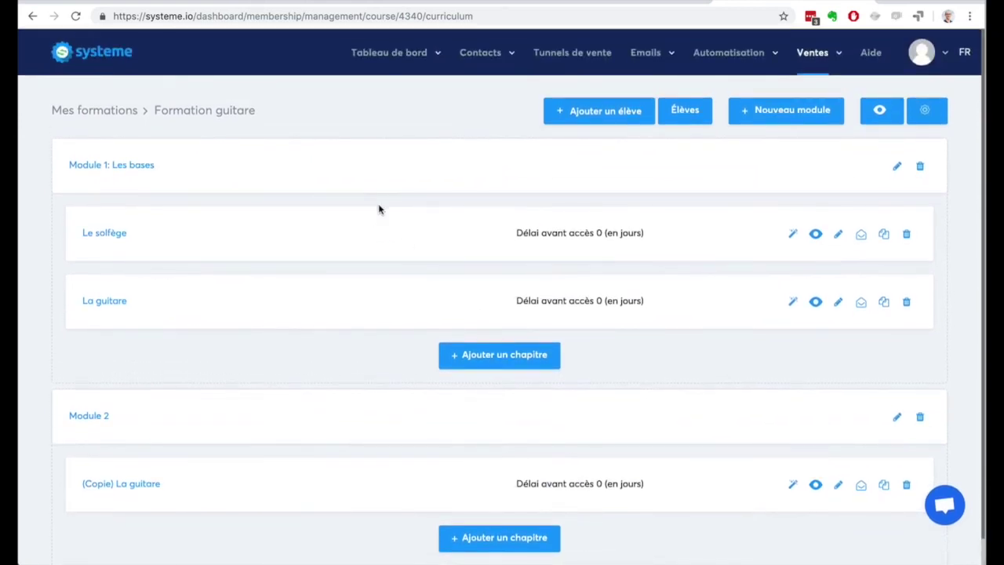
# View the page content of the copied "La guitare" chapter and return to the course curriculum
pyautogui.click(116, 483)
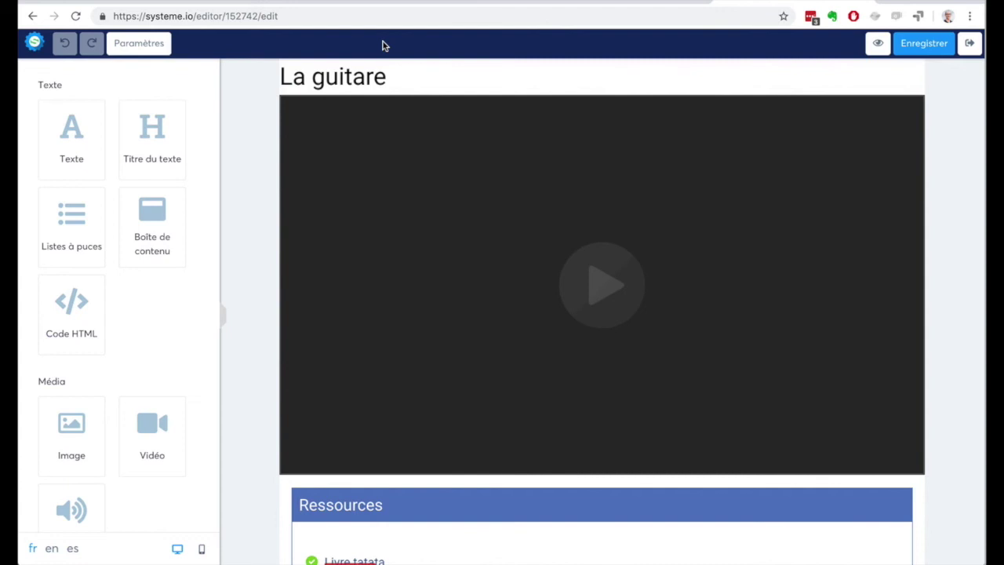
pyautogui.click(968, 46)
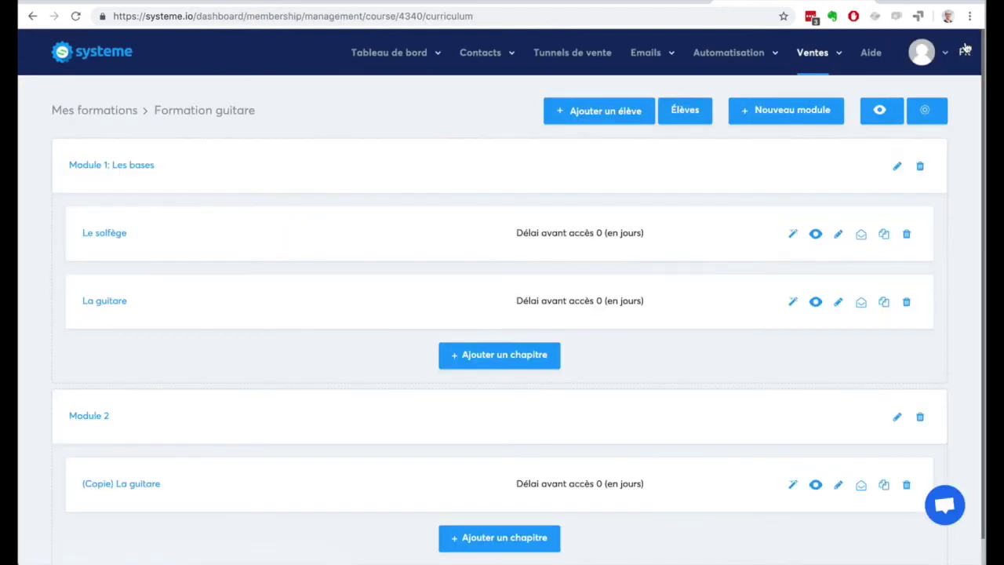